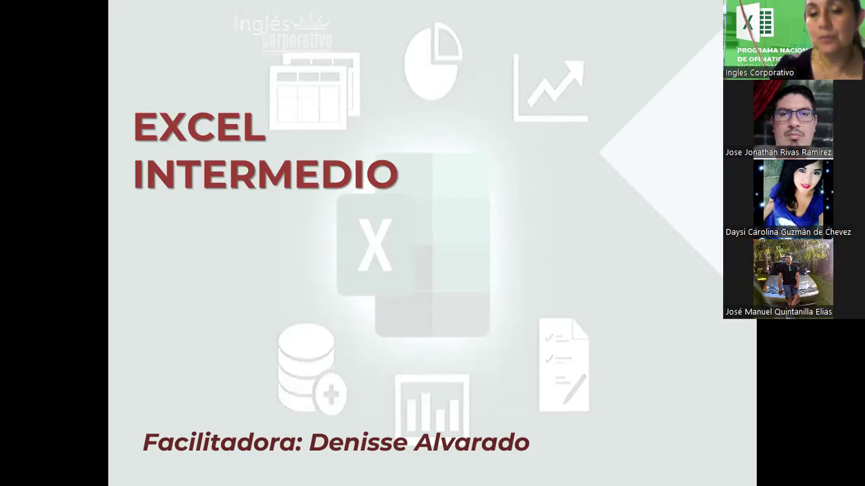
# Step: Advance past the Objetivo slide to 'El panel campos de tabla dinámica'
pyautogui.click(427, 217)
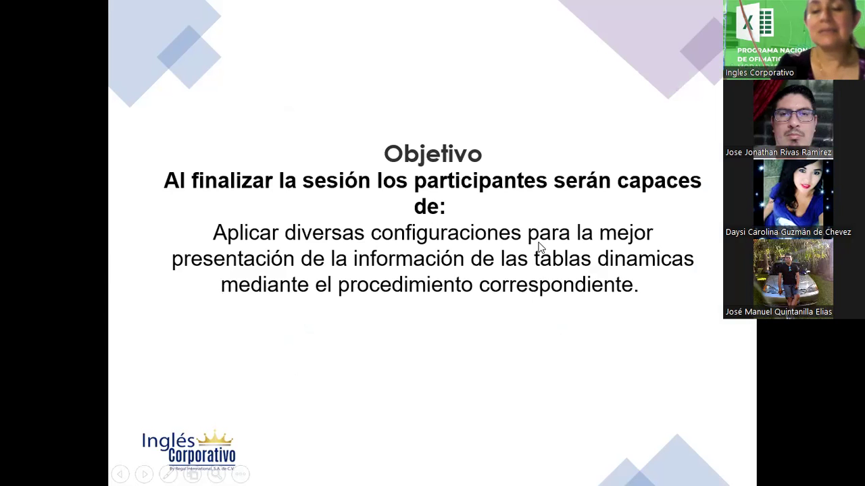
pyautogui.click(539, 206)
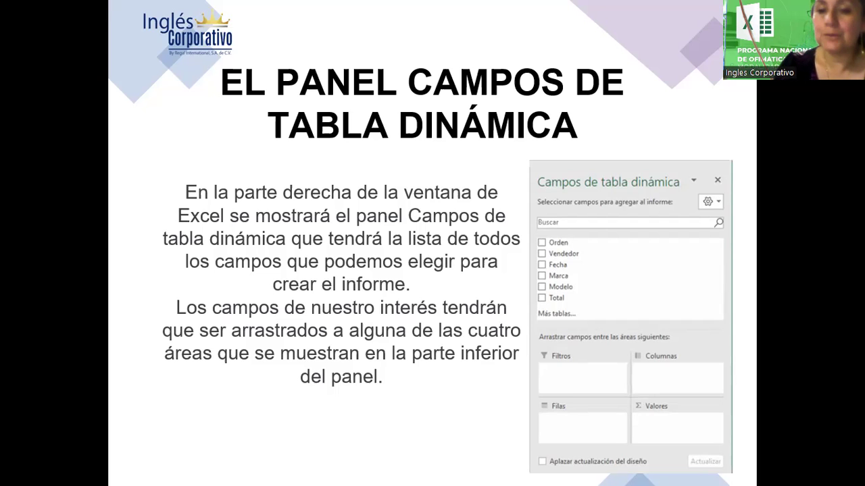
# Step: Advance to the example slide with Marca in columns, Vendedor in rows and Total in values
pyautogui.click(321, 376)
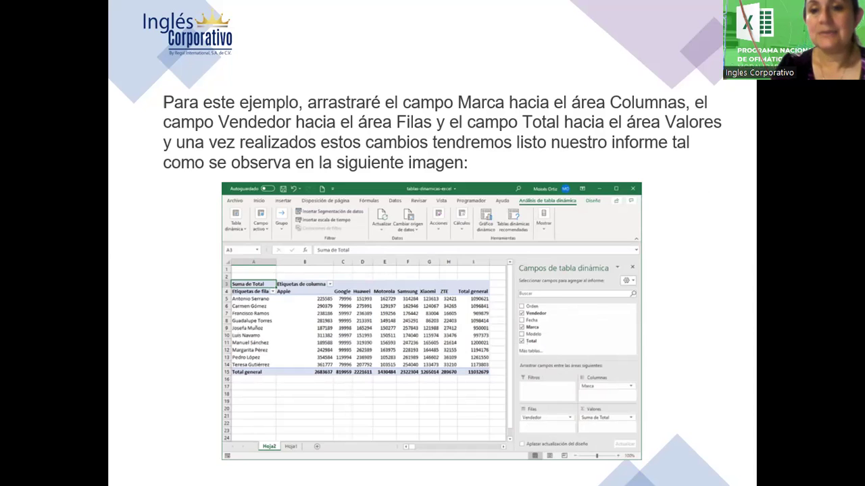
# Step: Advance to the 'Tablas dinámicas recomendadas' slide
pyautogui.press('Right')
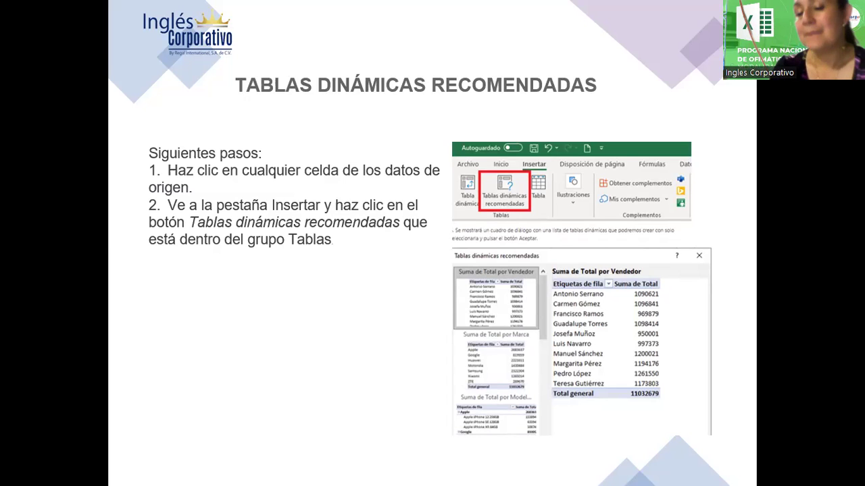
# Step: Exit the slideshow to show Tabla_Dinamica_02.xlsx on the Actividad 1 sheet
pyautogui.click(395, 324)
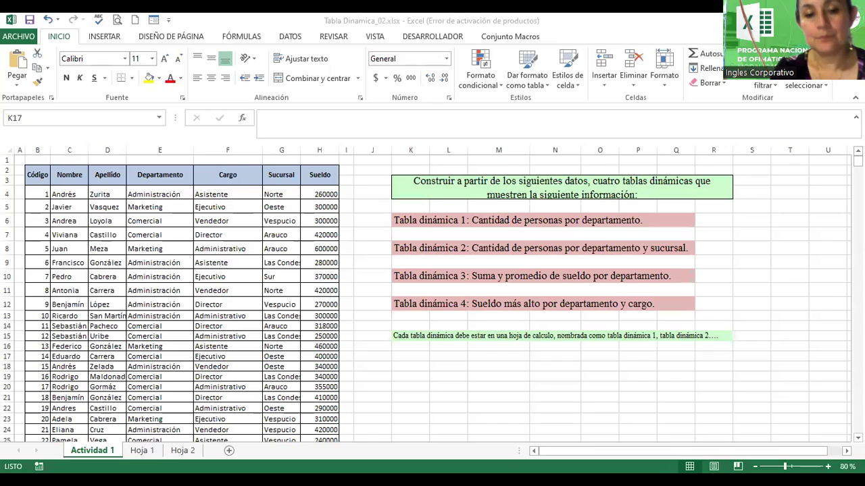
pyautogui.click(150, 454)
pyautogui.click(180, 456)
pyautogui.click(91, 453)
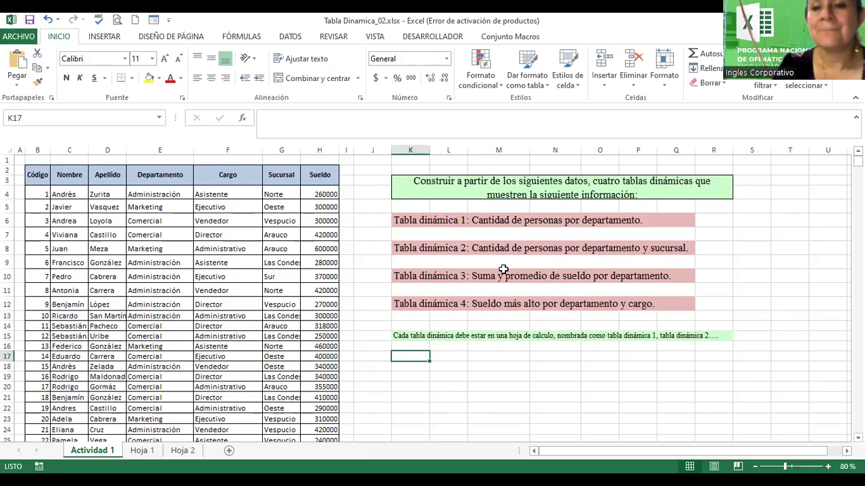
# Step: Copy the 'Tabla dinámica 1' task title into cell A2 of Hoja 1 and make row 2 taller
pyautogui.click(412, 221)
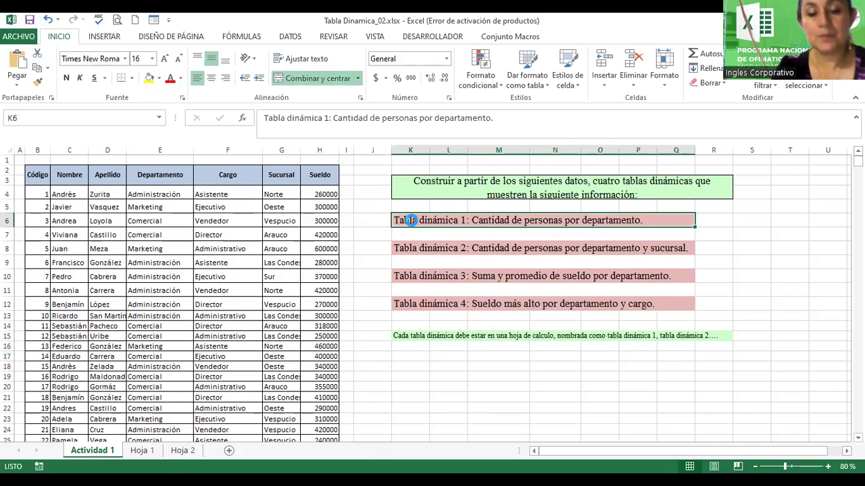
pyautogui.hotkey('ctrl', 'c')
pyautogui.click(142, 451)
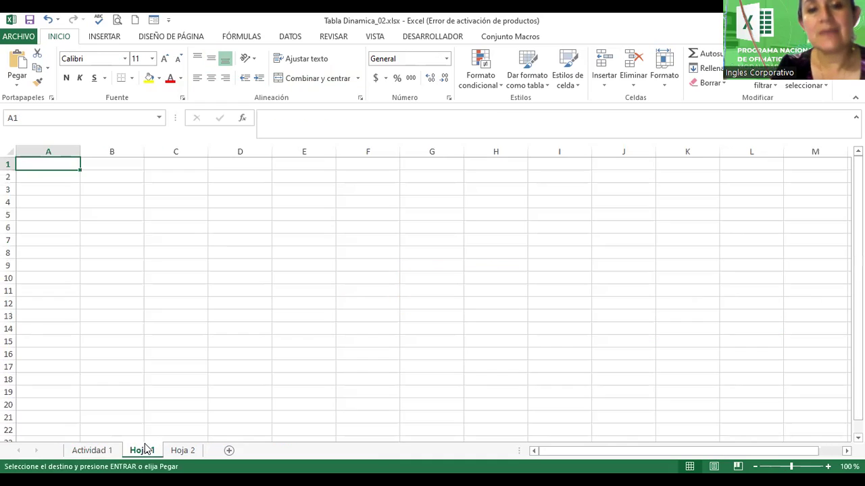
pyautogui.click(55, 172)
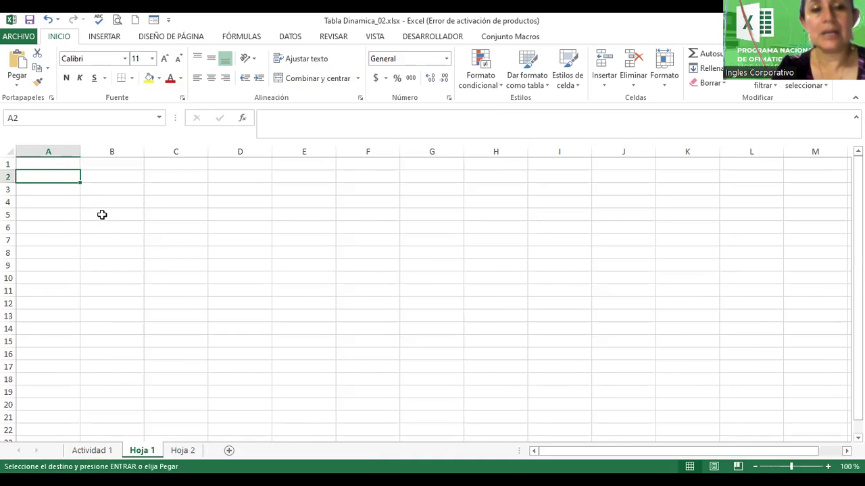
pyautogui.hotkey('ctrl', 'v')
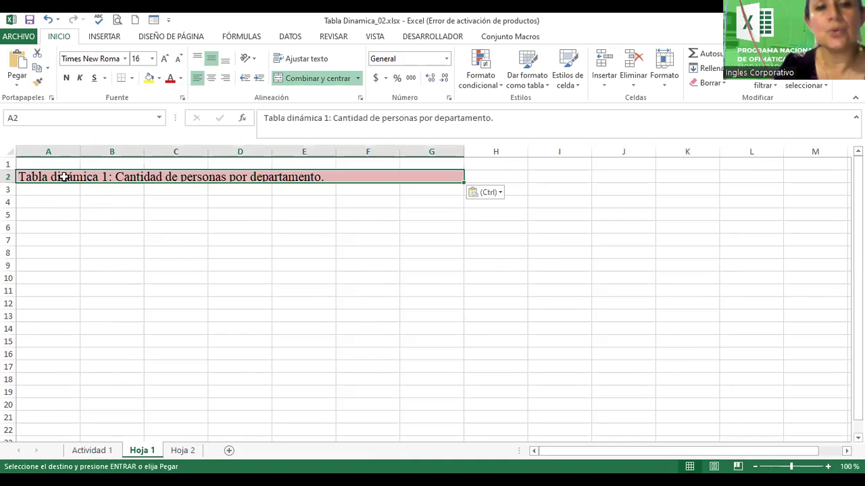
pyautogui.moveTo(13, 183); pyautogui.dragTo(13, 195)
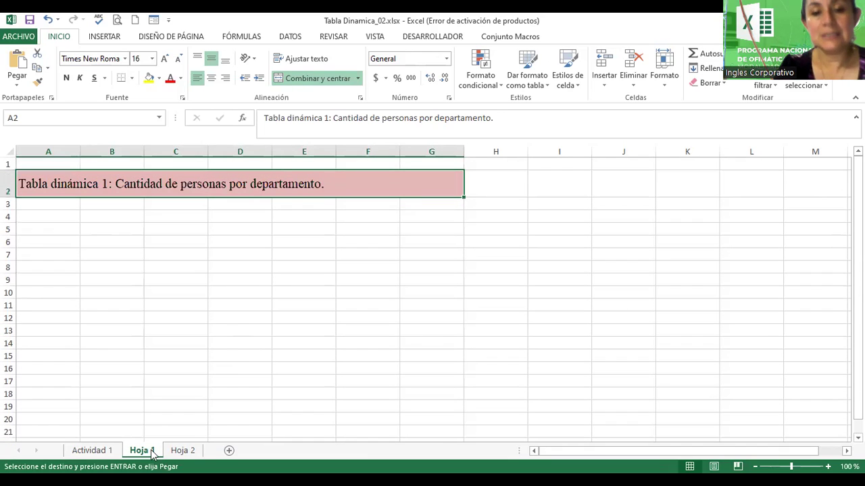
# Step: Return to Actividad 1, cancel the pending copy, and select a cell in the employee data
pyautogui.click(90, 451)
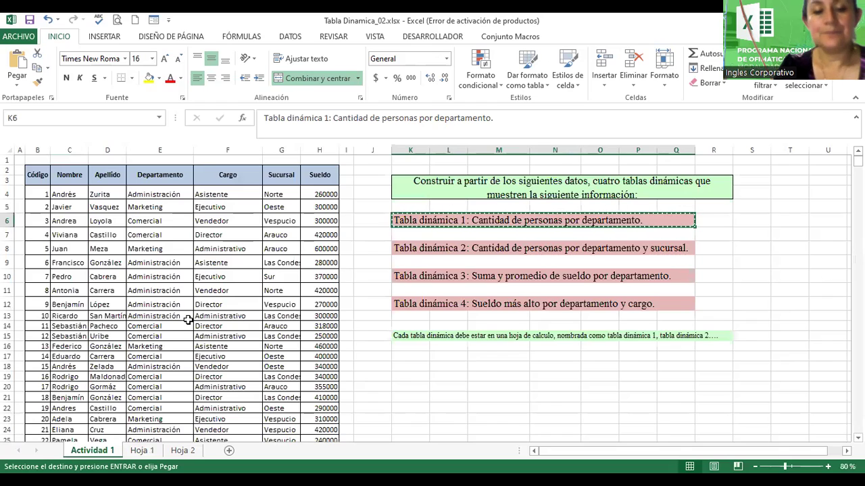
pyautogui.press('Escape')
pyautogui.click(181, 272)
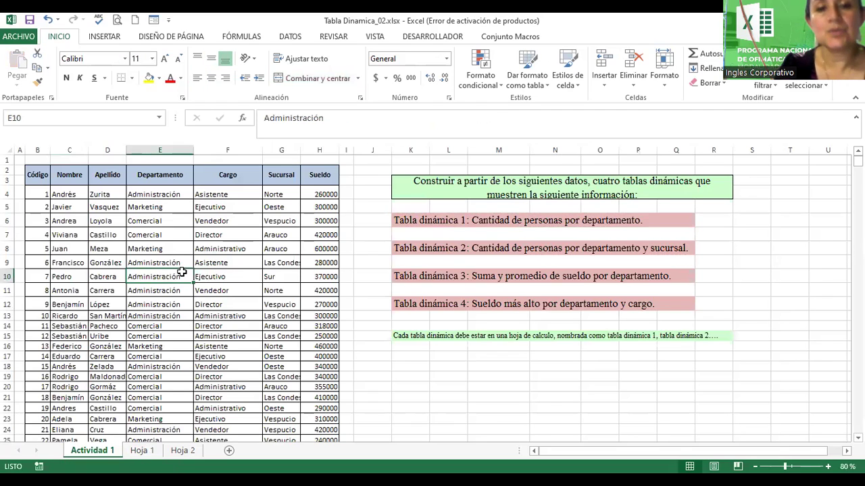
pyautogui.click(106, 36)
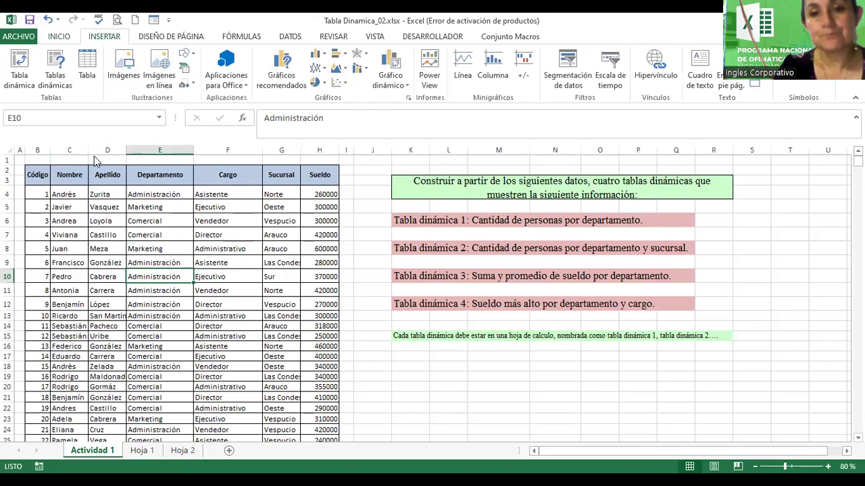
# Step: Start a pivot table from 'Actividad 1'!$B$2:$H$153, placed on an existing worksheet
pyautogui.click(19, 65)
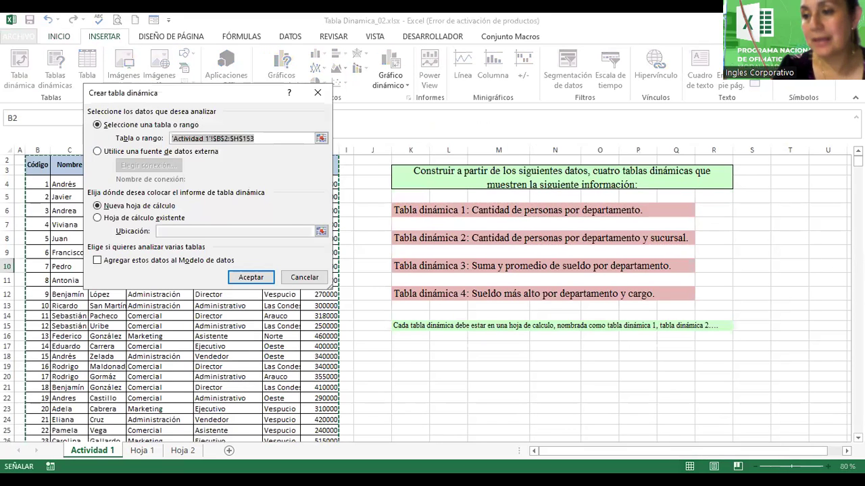
pyautogui.moveTo(858, 161); pyautogui.dragTo(858, 216)
pyautogui.moveTo(857, 205); pyautogui.dragTo(858, 197)
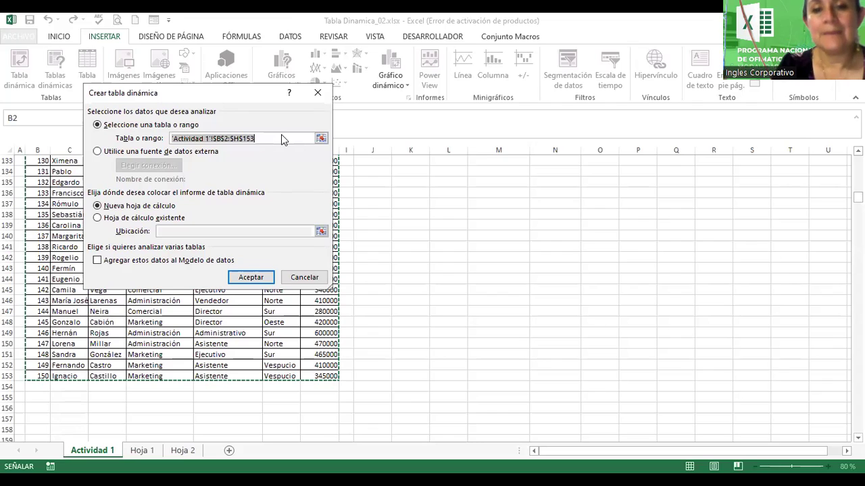
pyautogui.moveTo(203, 93); pyautogui.dragTo(264, 202)
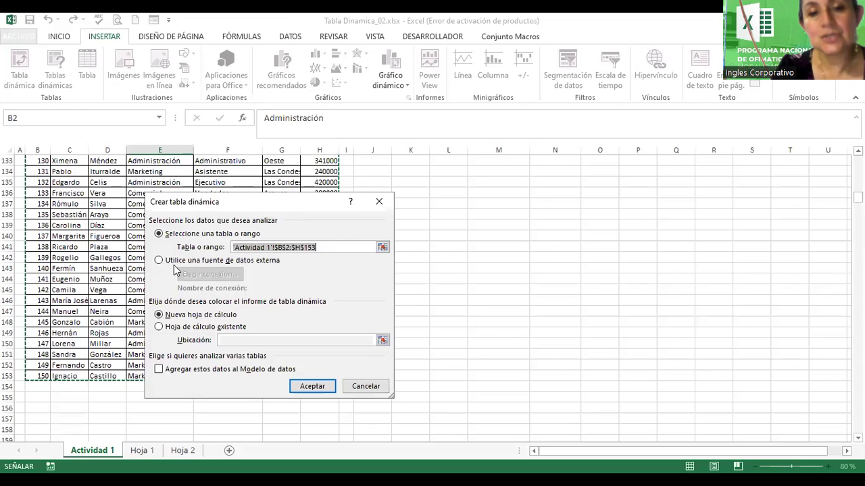
pyautogui.click(158, 326)
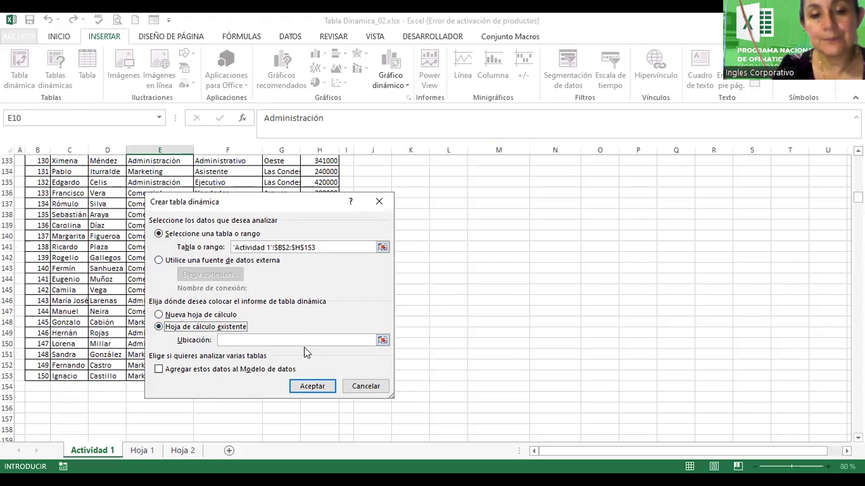
pyautogui.click(383, 339)
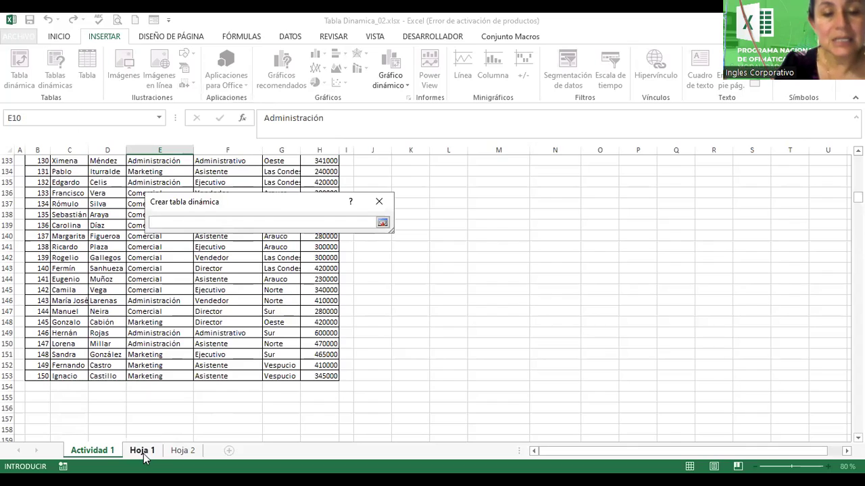
# Step: Set Hoja 1 cell B5 as the pivot location and create the empty pivot table
pyautogui.click(142, 451)
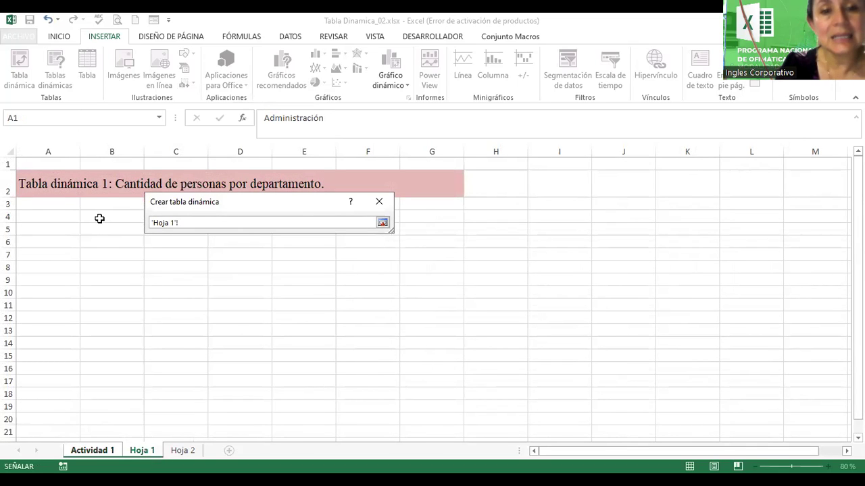
pyautogui.click(92, 229)
pyautogui.click(97, 227)
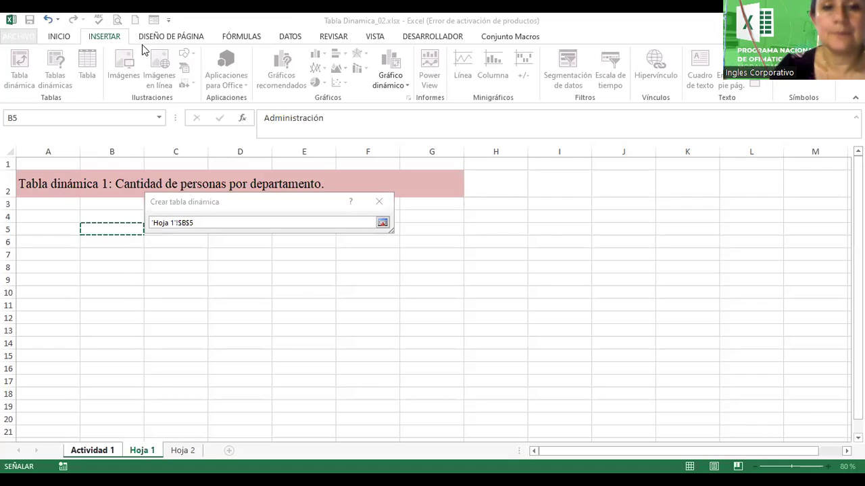
pyautogui.click(382, 224)
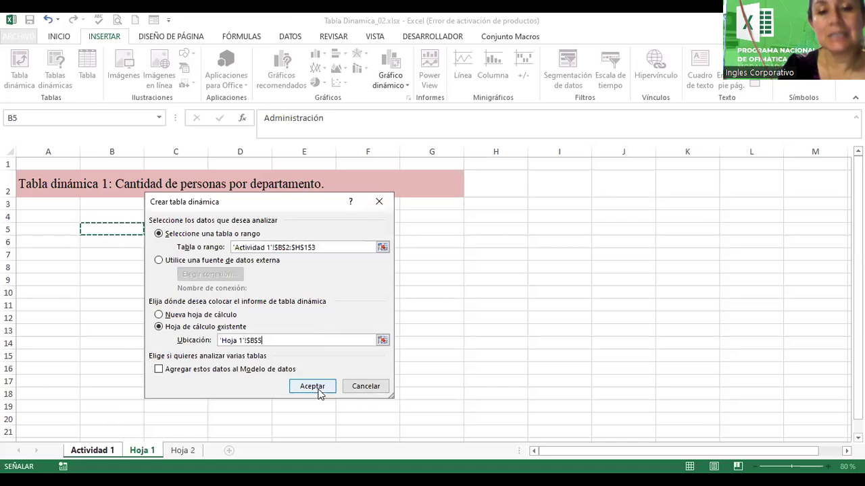
pyautogui.click(311, 391)
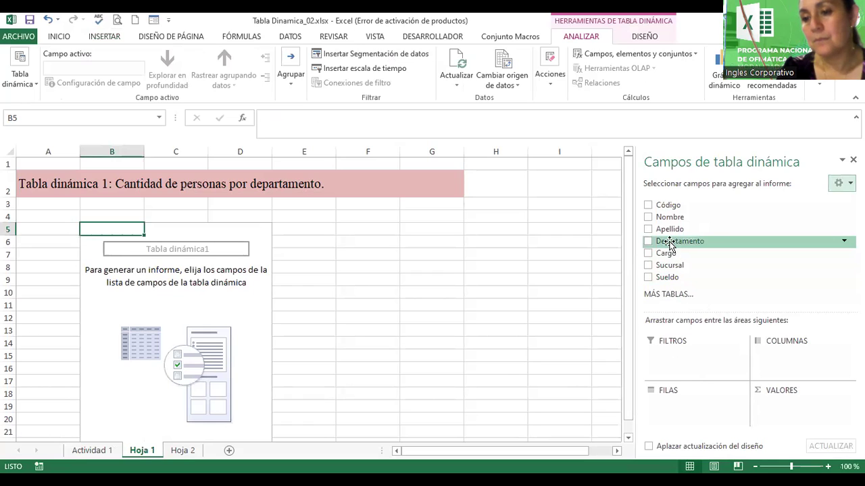
# Step: Put Departamento in rows and count Código in values, giving 44, 64 and 42
pyautogui.moveTo(672, 242); pyautogui.dragTo(680, 411)
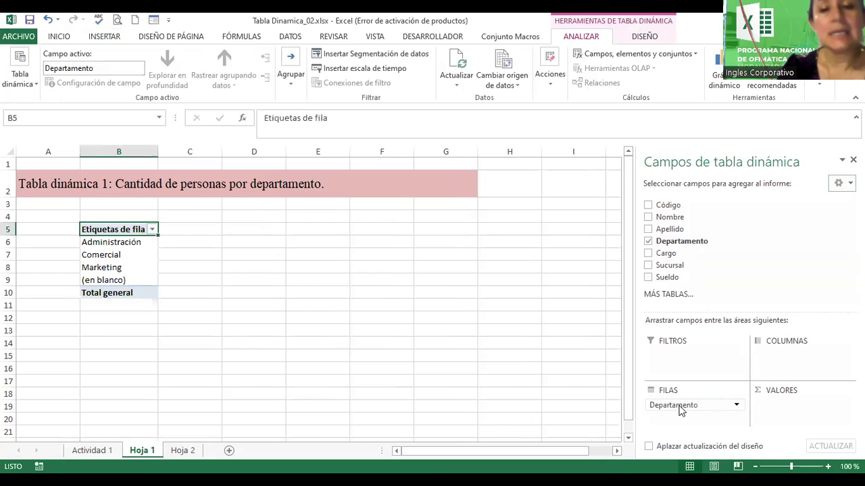
pyautogui.moveTo(743, 277)
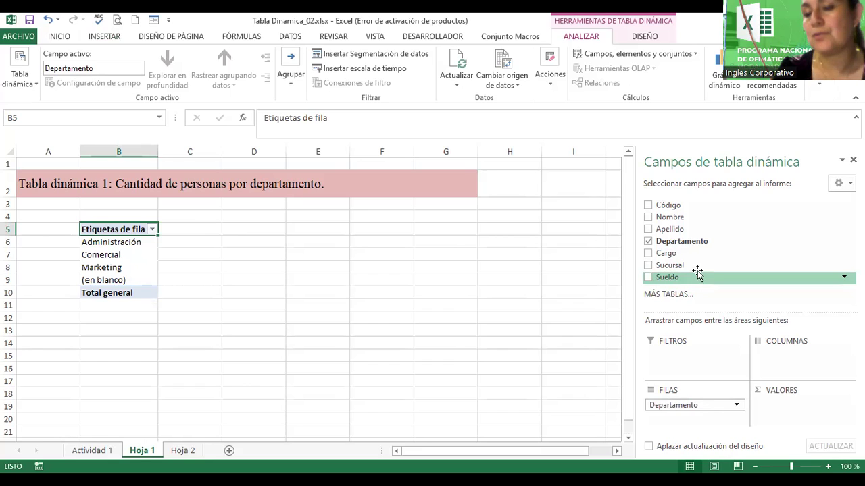
pyautogui.moveTo(666, 205)
pyautogui.mouseDown()
pyautogui.moveTo(725, 256)
pyautogui.moveTo(774, 406)
pyautogui.mouseUp()
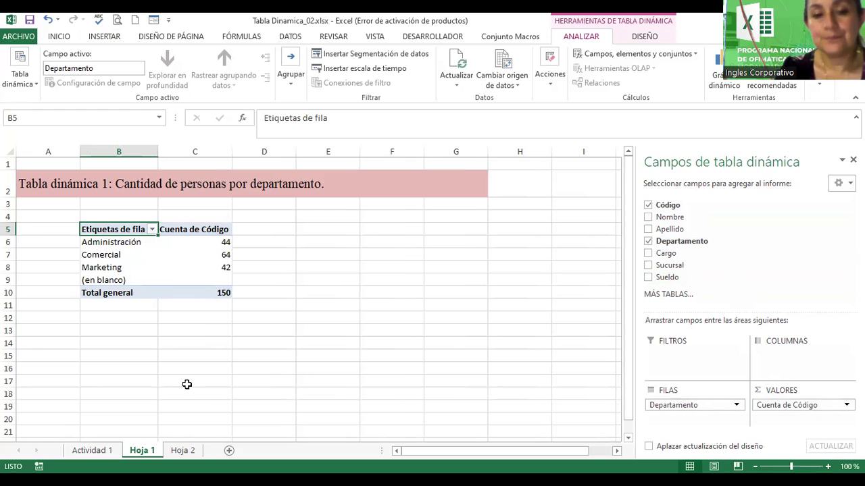
pyautogui.click(91, 450)
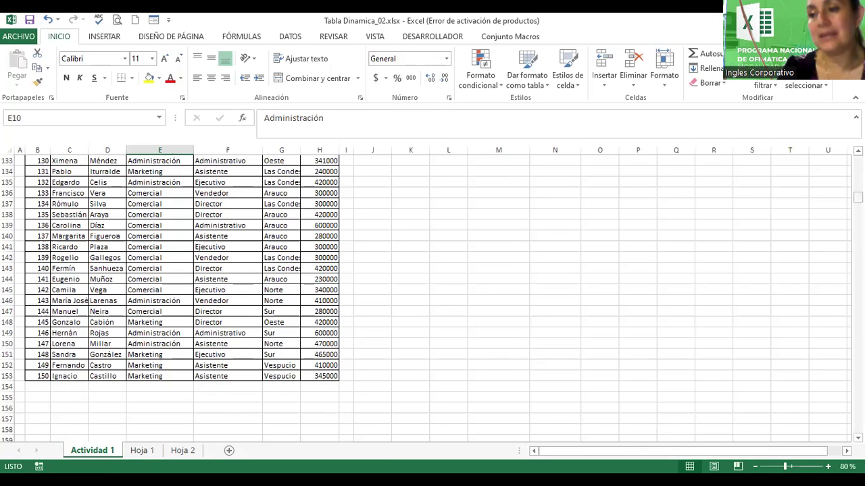
# Step: Review the employee data on Actividad 1 against the Hoja 1 pivot
pyautogui.scroll(20, 216, 232)
pyautogui.scroll(2, 216, 233)
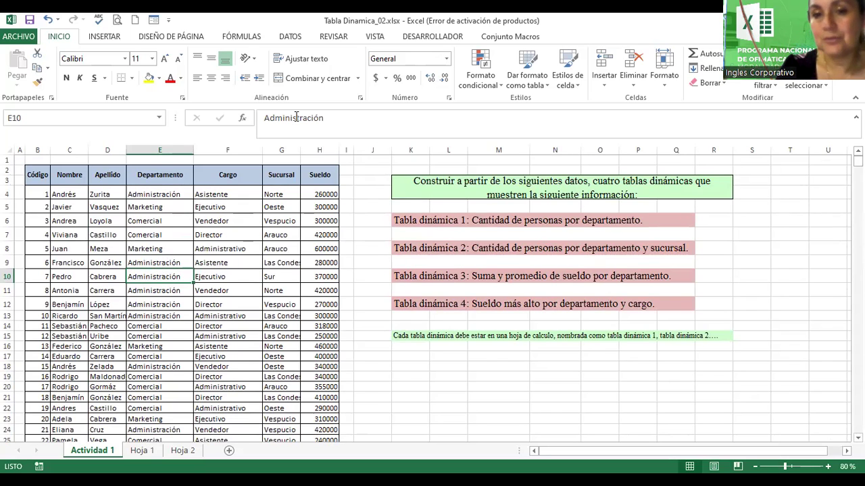
pyautogui.click(154, 454)
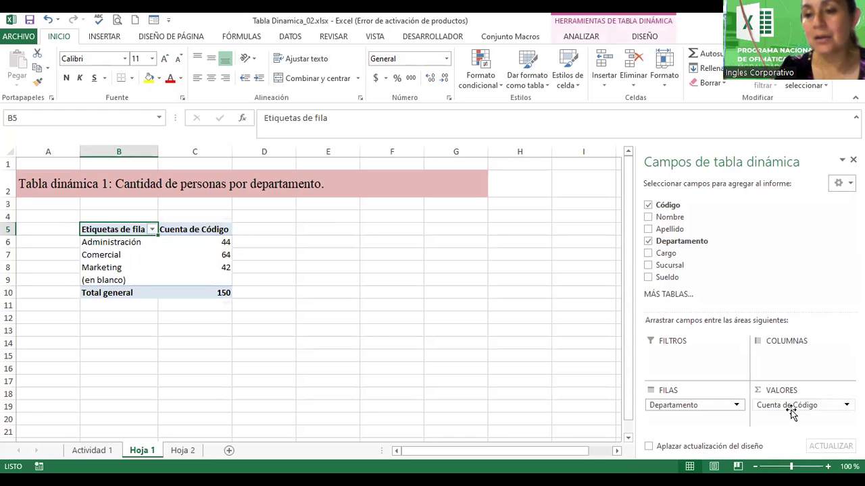
pyautogui.click(92, 451)
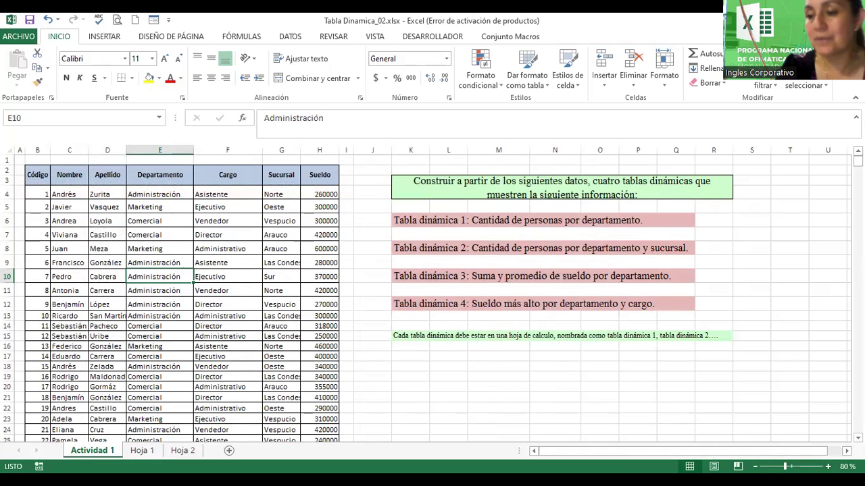
pyautogui.click(857, 438)
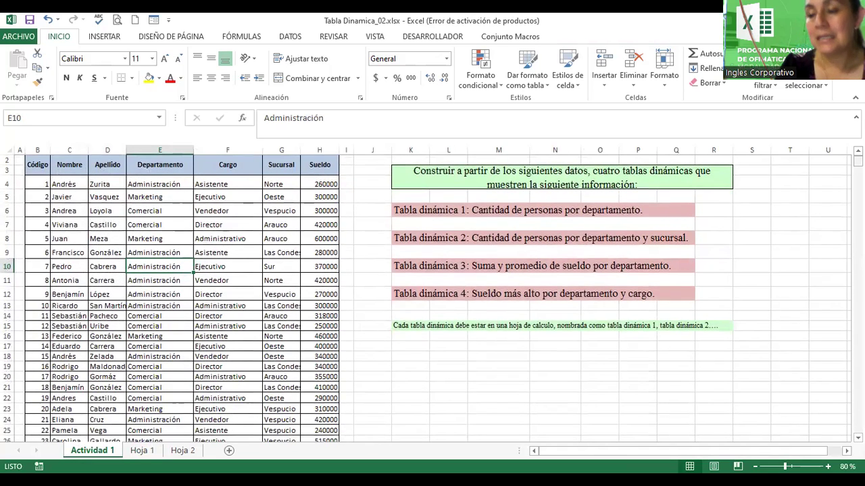
pyautogui.moveTo(857, 162)
pyautogui.mouseDown()
pyautogui.moveTo(857, 238)
pyautogui.moveTo(857, 198)
pyautogui.mouseUp()
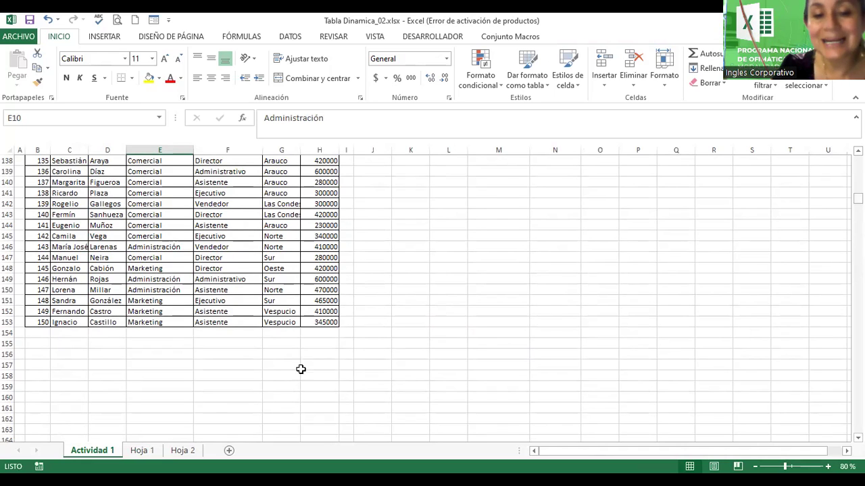
# Step: Check the counts 44, 64 and 42 on Hoja 1, then remove Código from the pivot
pyautogui.click(143, 451)
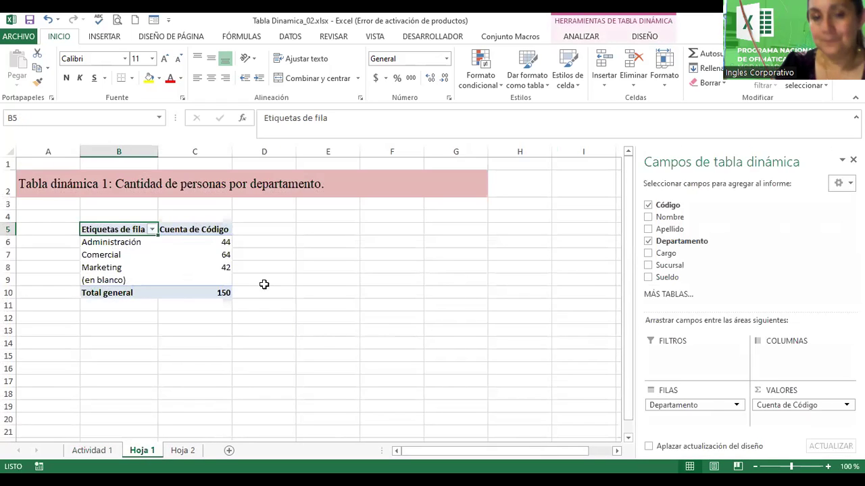
pyautogui.click(189, 246)
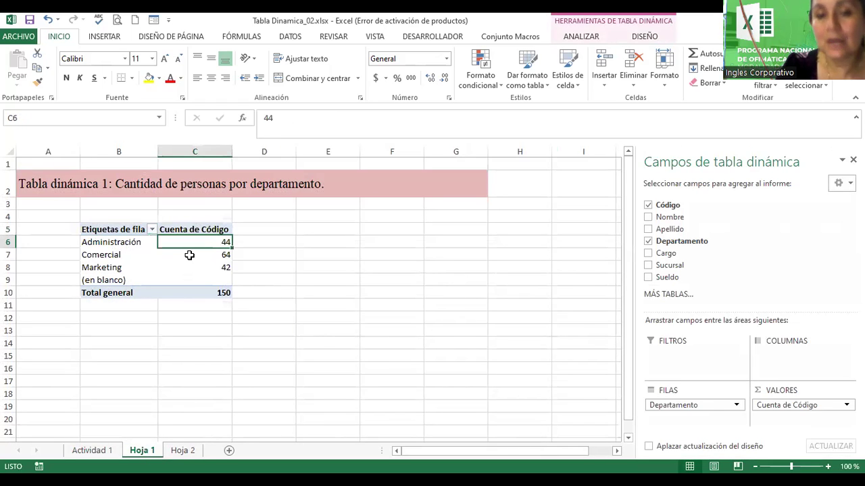
pyautogui.click(189, 255)
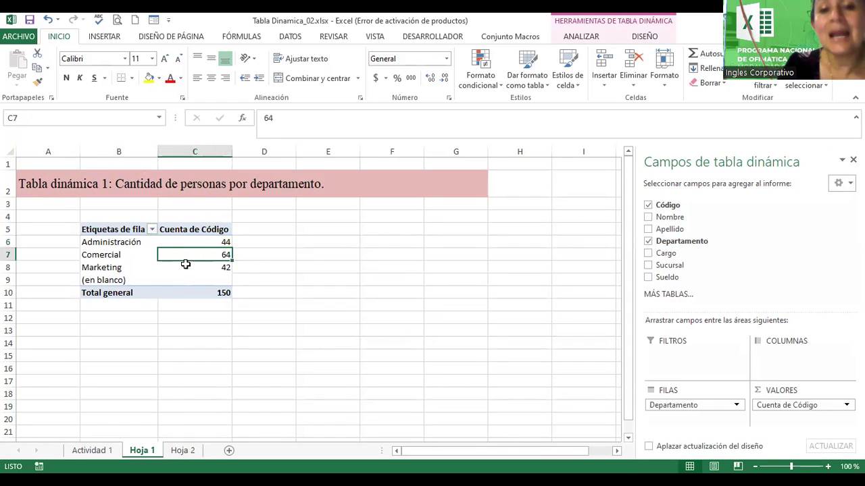
pyautogui.click(186, 266)
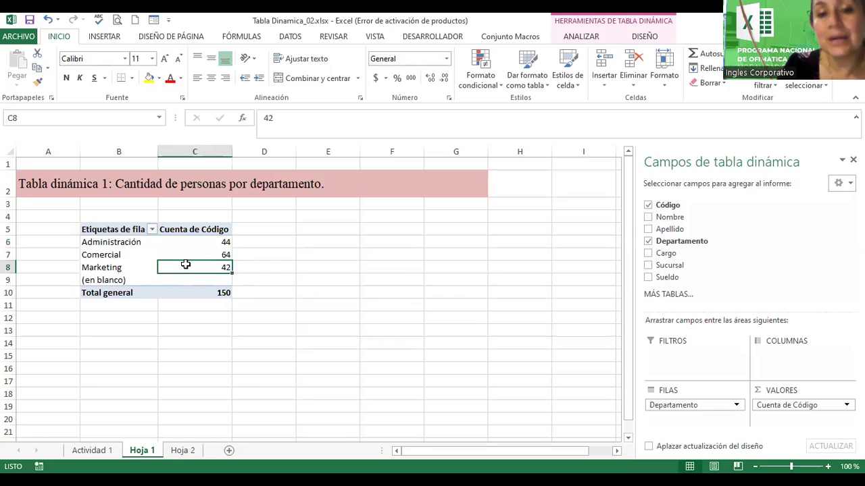
pyautogui.click(98, 240)
pyautogui.click(199, 244)
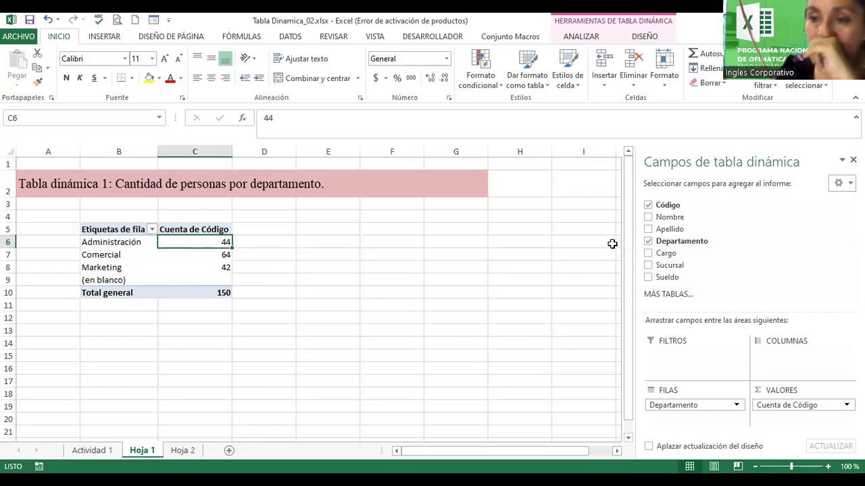
pyautogui.click(647, 206)
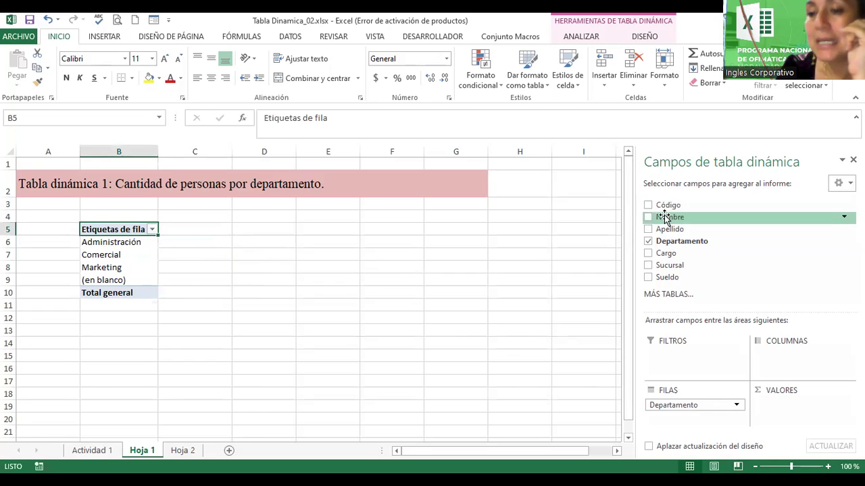
# Step: Count Nombre per Departamento in the pivot values: 44, 64, 42, total 150
pyautogui.moveTo(668, 217); pyautogui.dragTo(778, 405)
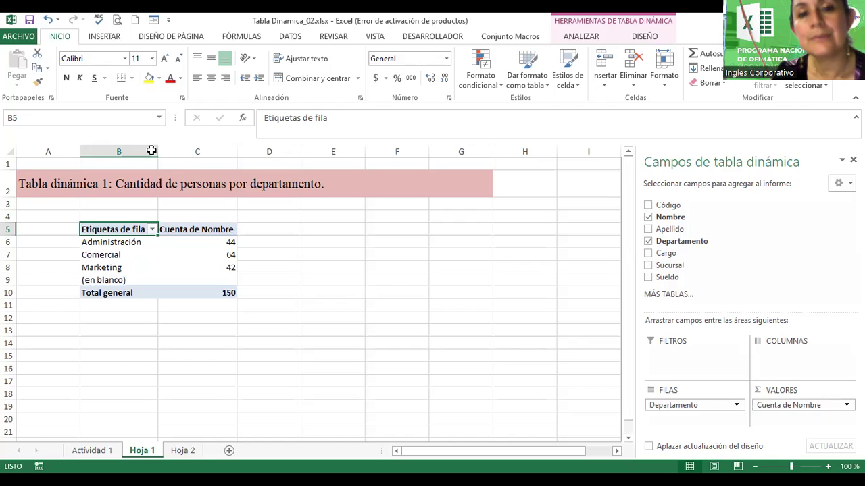
pyautogui.click(138, 255)
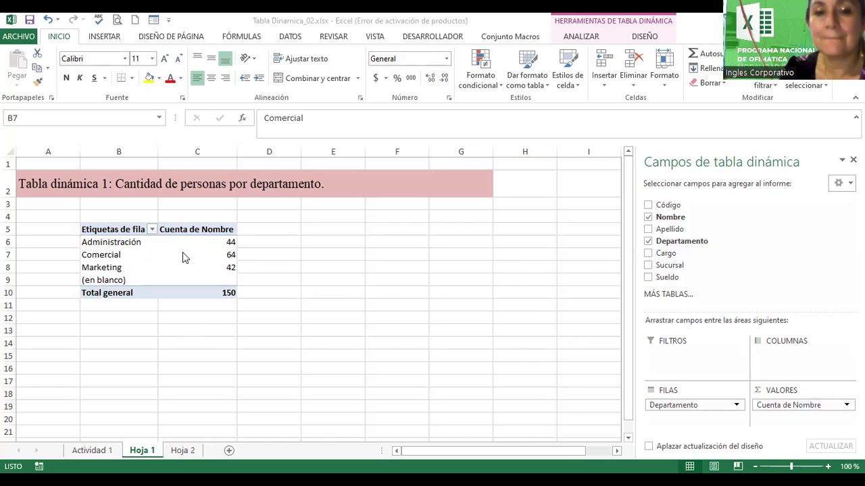
# Step: Apply the orange style from Estilos de tabla dinámica to the Departamento pivot table
pyautogui.click(540, 88)
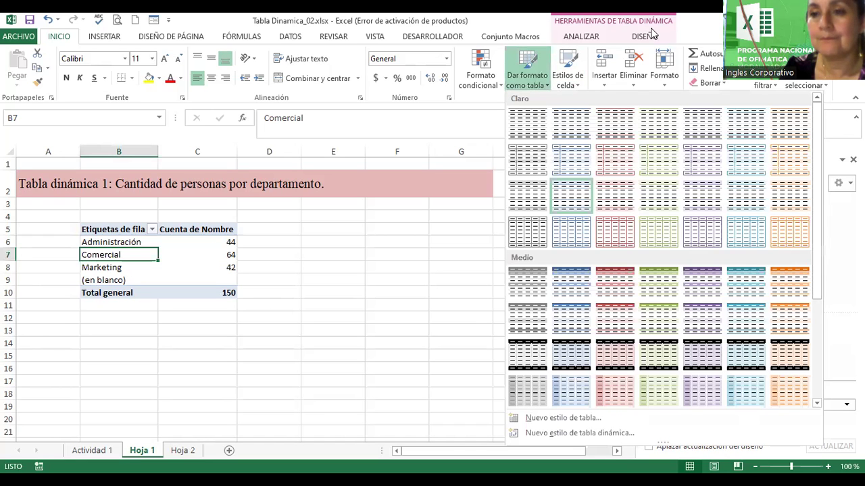
pyautogui.click(649, 35)
pyautogui.click(645, 38)
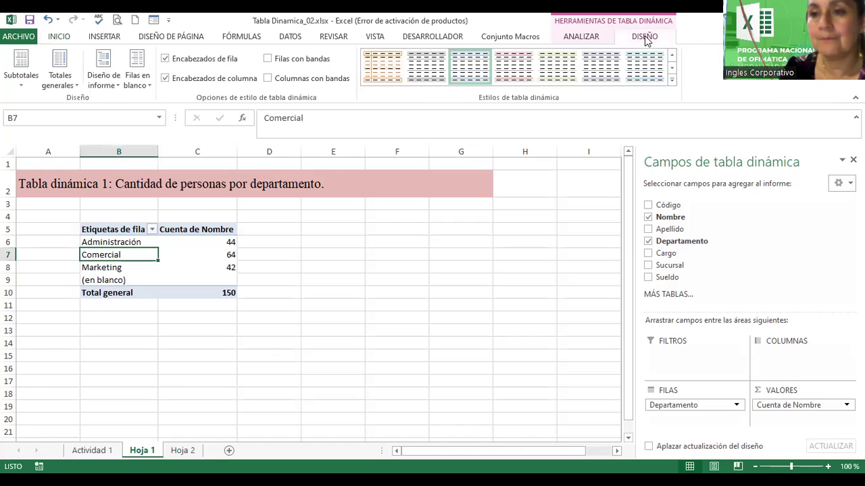
pyautogui.click(673, 80)
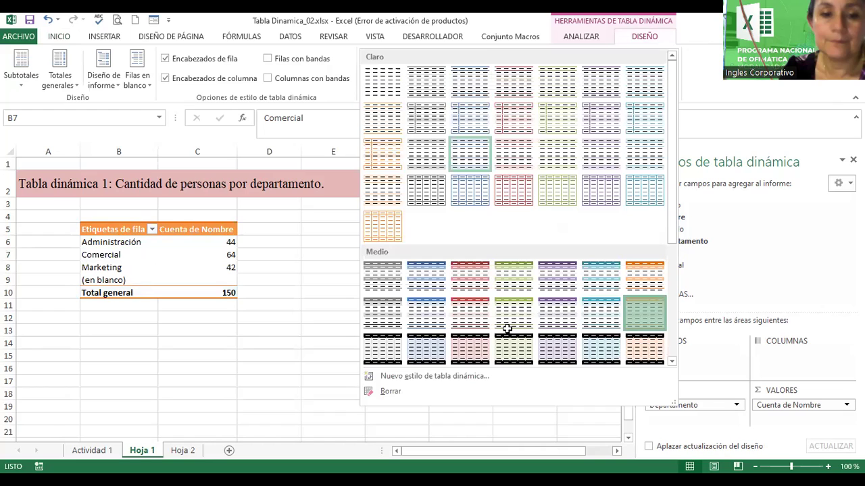
pyautogui.press('Escape')
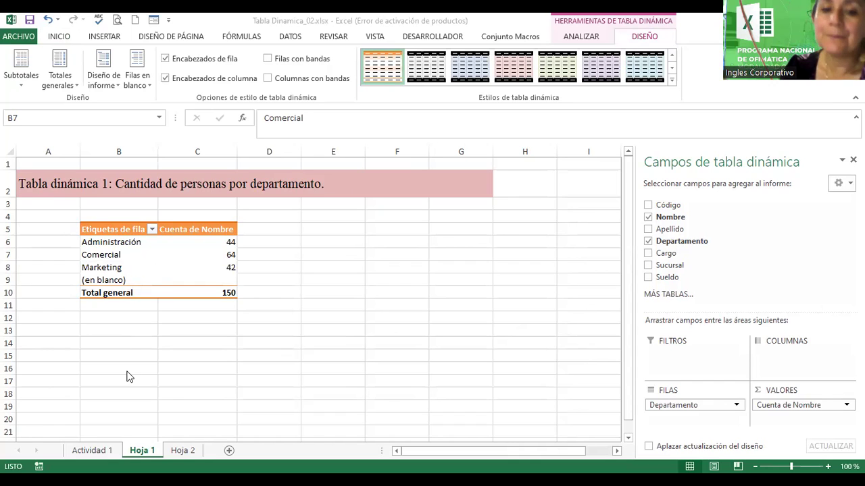
pyautogui.click(183, 268)
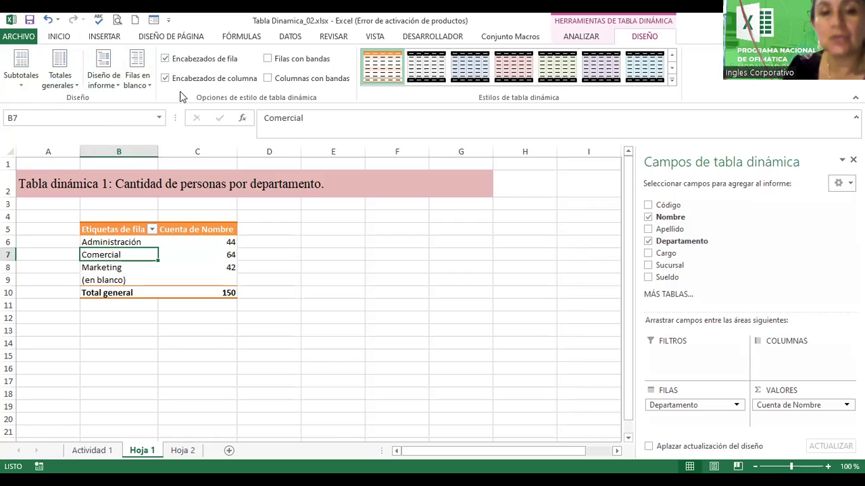
# Step: Review the Subtotales choices without changing them, then bring up the Totales generales options
pyautogui.click(21, 84)
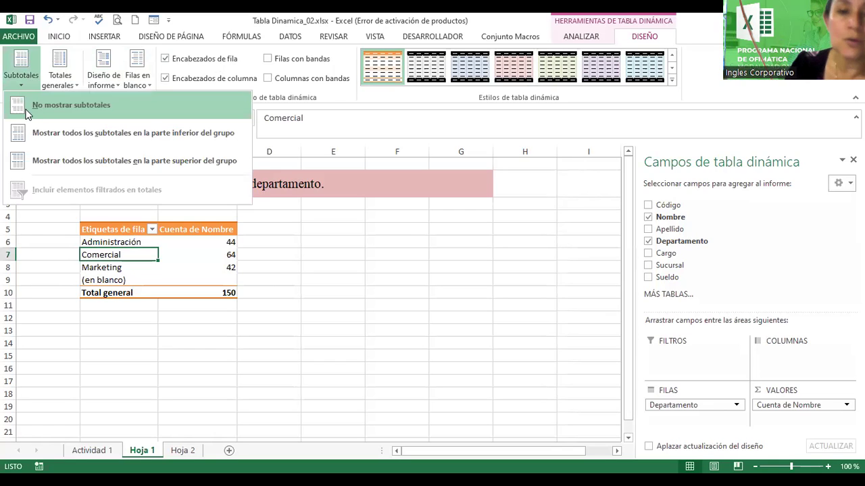
pyautogui.click(27, 108)
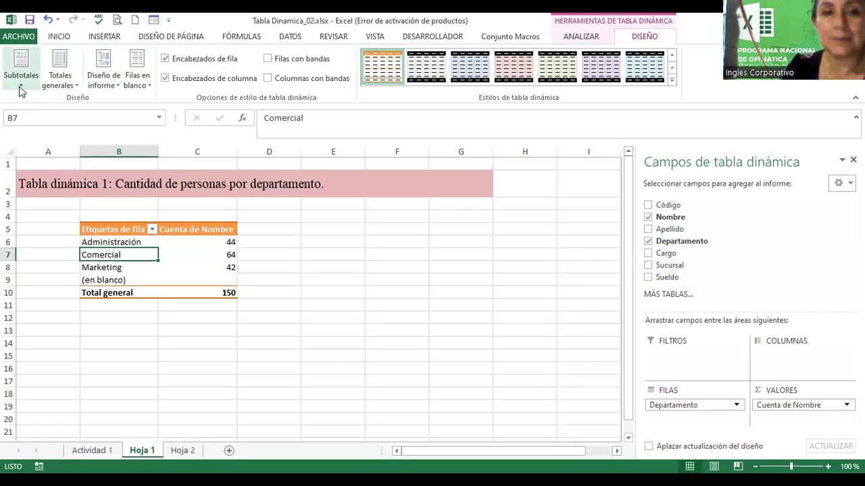
pyautogui.click(21, 87)
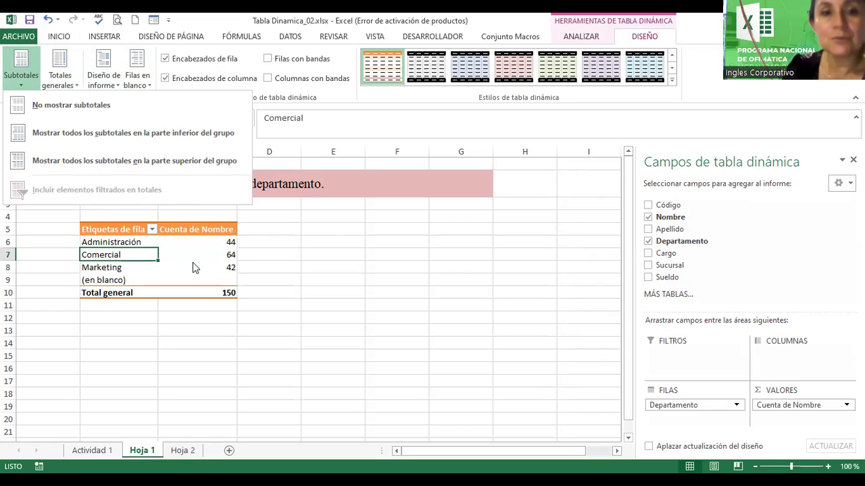
pyautogui.click(59, 134)
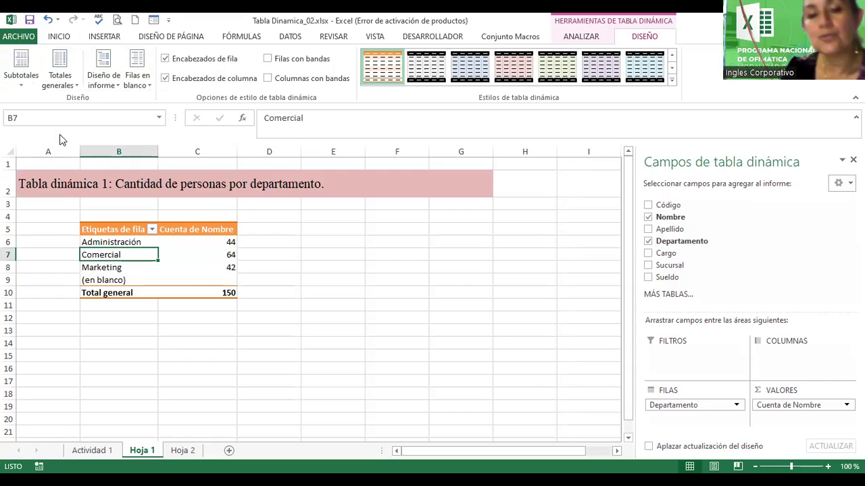
pyautogui.click(19, 85)
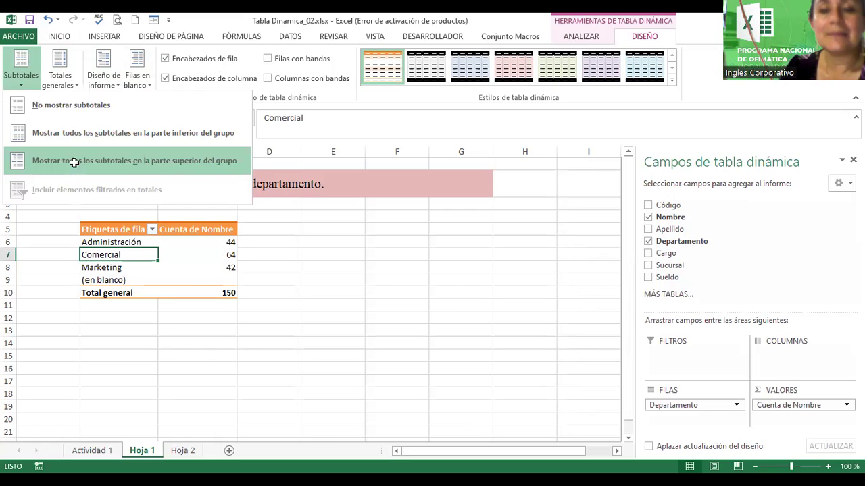
pyautogui.click(75, 163)
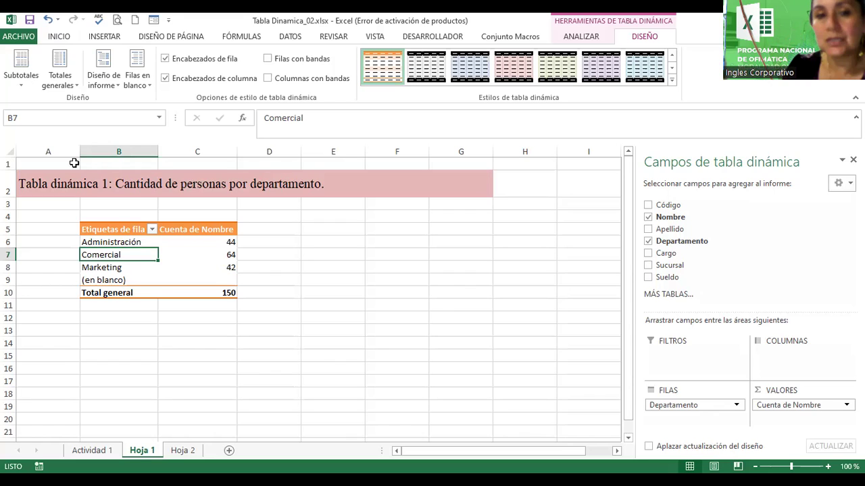
pyautogui.click(79, 90)
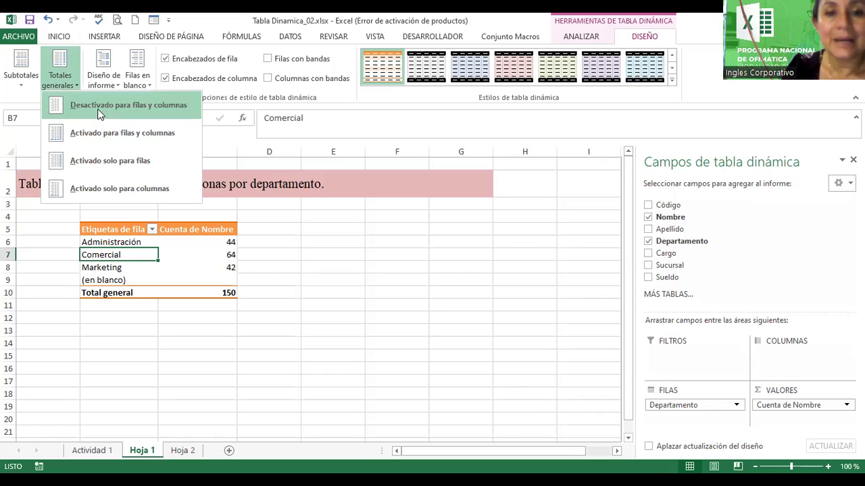
# Step: Turn grand totals off for rows and columns, then back on to restore Total general 150
pyautogui.click(99, 108)
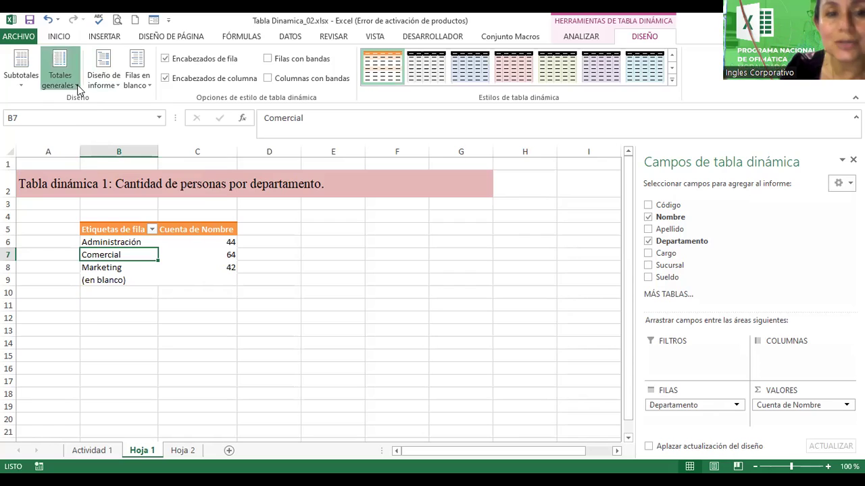
pyautogui.click(78, 87)
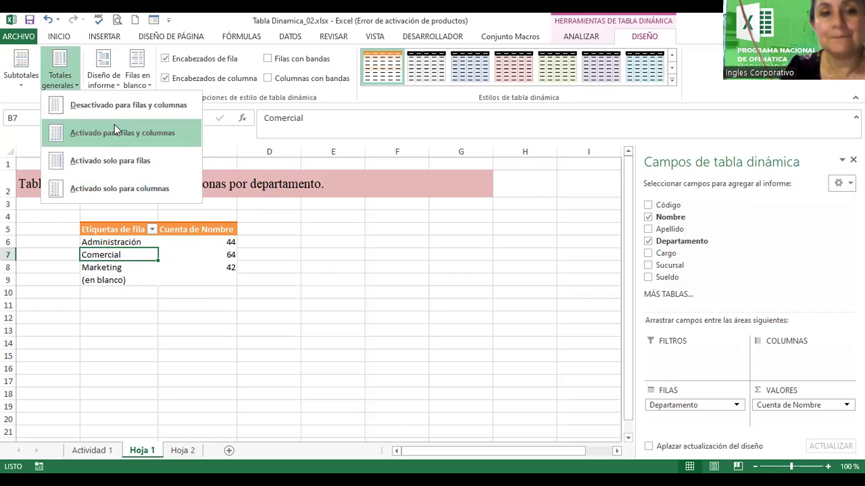
pyautogui.click(109, 154)
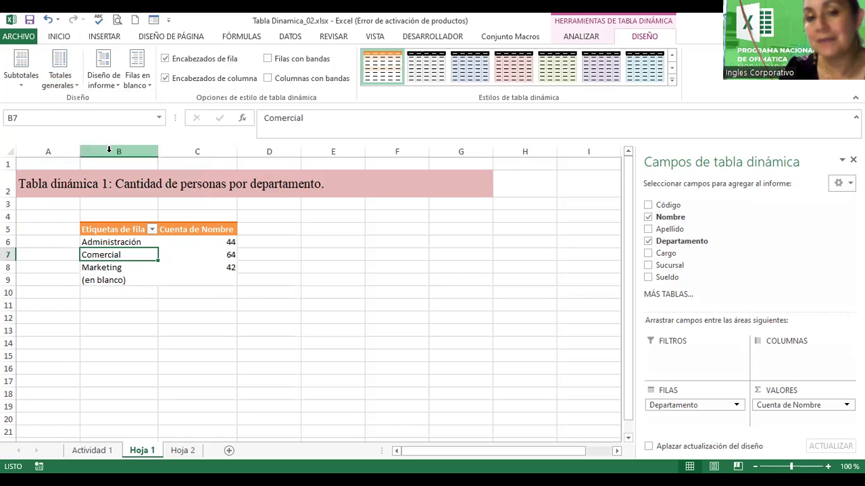
pyautogui.click(76, 90)
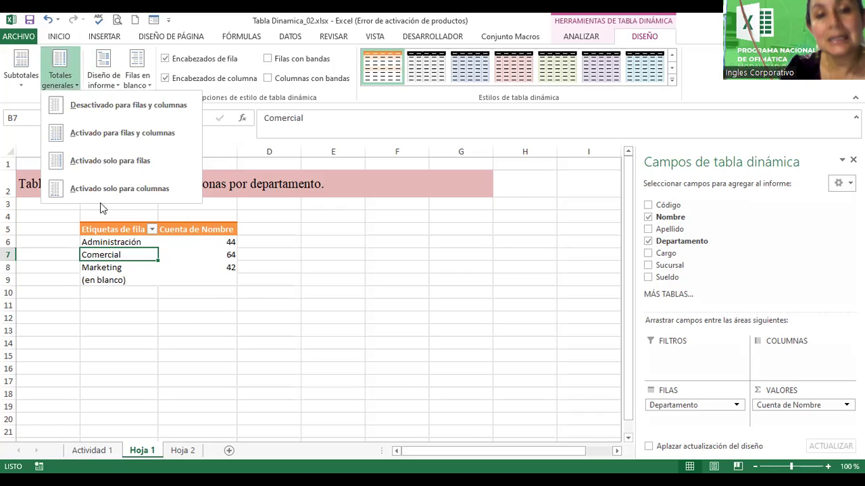
pyautogui.click(99, 188)
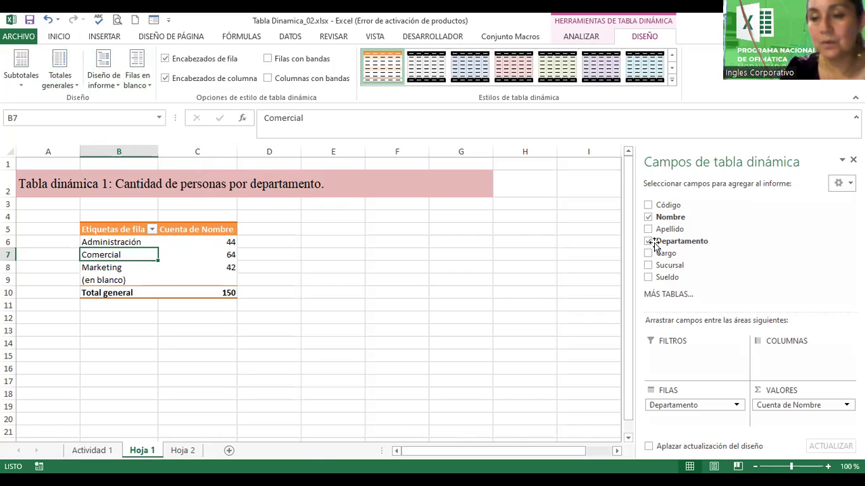
pyautogui.click(107, 279)
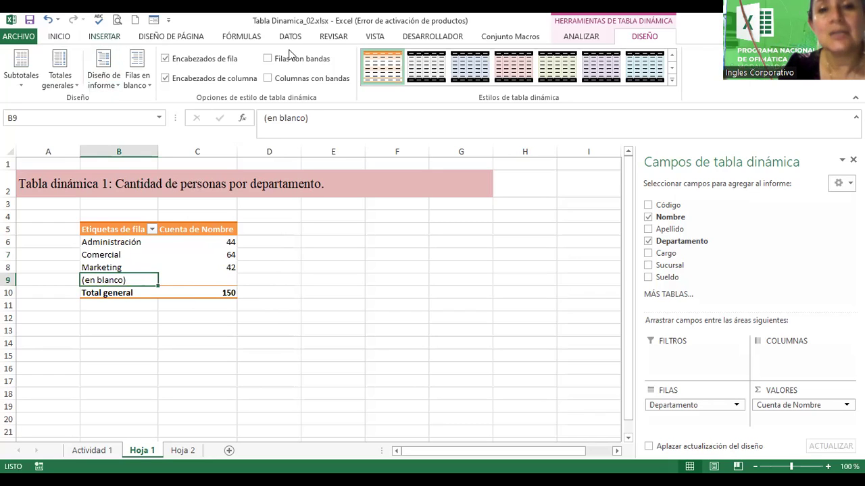
# Step: Change the pivot table name field from Tabla dinámica1 to TD_Departamentos on PivotTable Analyze
pyautogui.click(573, 36)
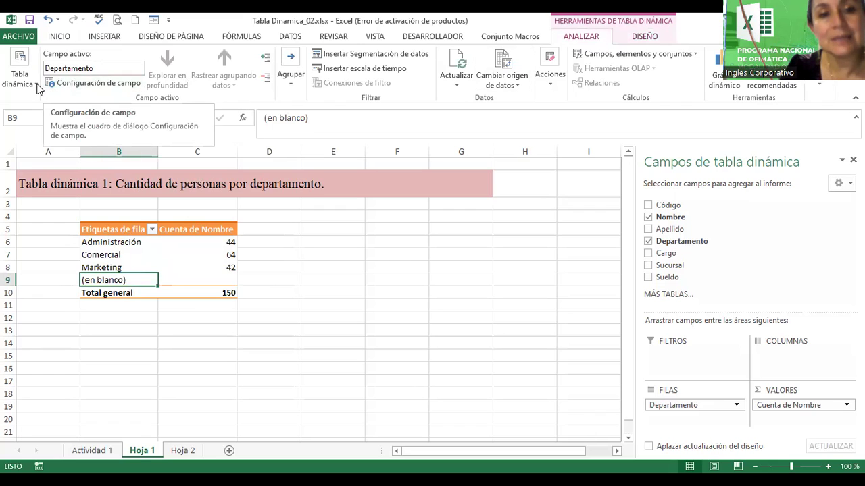
pyautogui.click(36, 85)
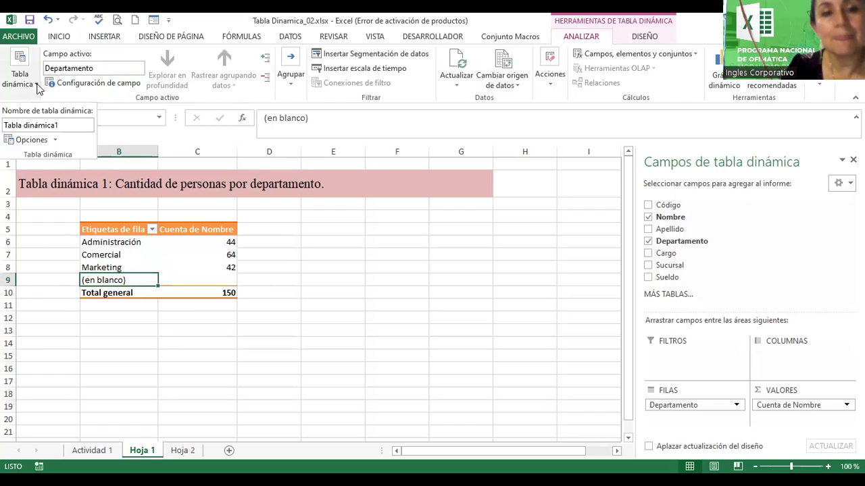
pyautogui.click(69, 125)
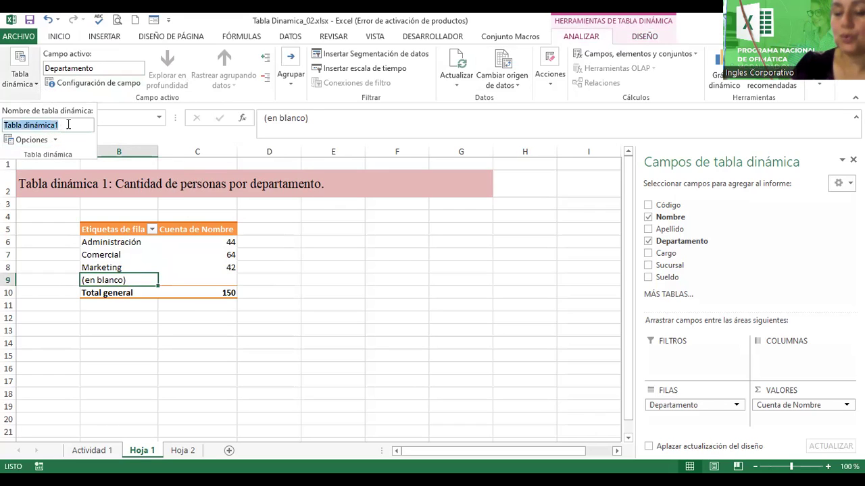
pyautogui.click(68, 125)
pyautogui.press('BackSpace')
pyautogui.press('BackSpace')
pyautogui.press('BackSpace')
pyautogui.press('BackSpace')
pyautogui.press('BackSpace')
pyautogui.press('BackSpace')
pyautogui.press('BackSpace')
pyautogui.press('BackSpace')
pyautogui.press('BackSpace')
pyautogui.press('BackSpace')
pyautogui.press('BackSpace')
pyautogui.press('BackSpace')
pyautogui.write('TD_Departamentos')
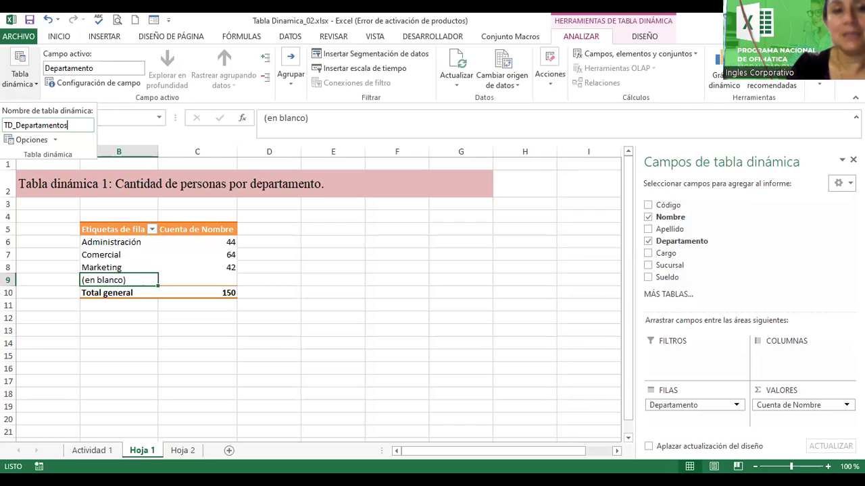
pyautogui.press('Return')
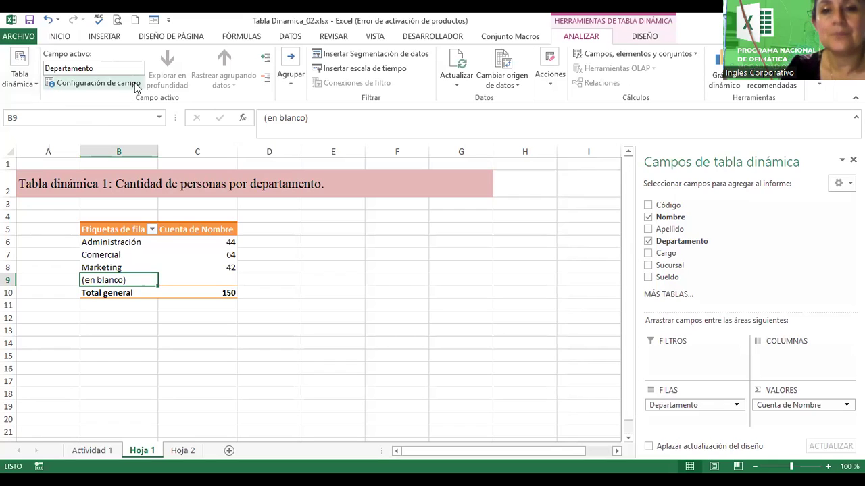
pyautogui.click(34, 87)
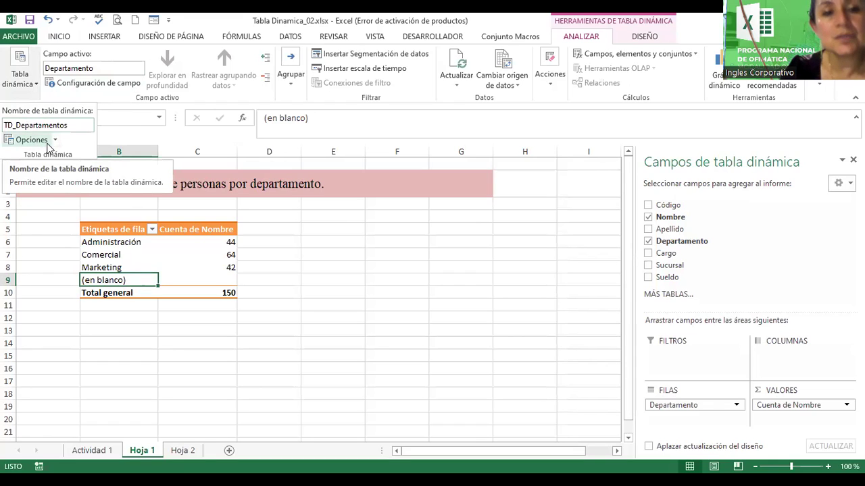
# Step: In PivotTable Options, enter ** for 'For empty cells show' on Layout & Format
pyautogui.click(30, 140)
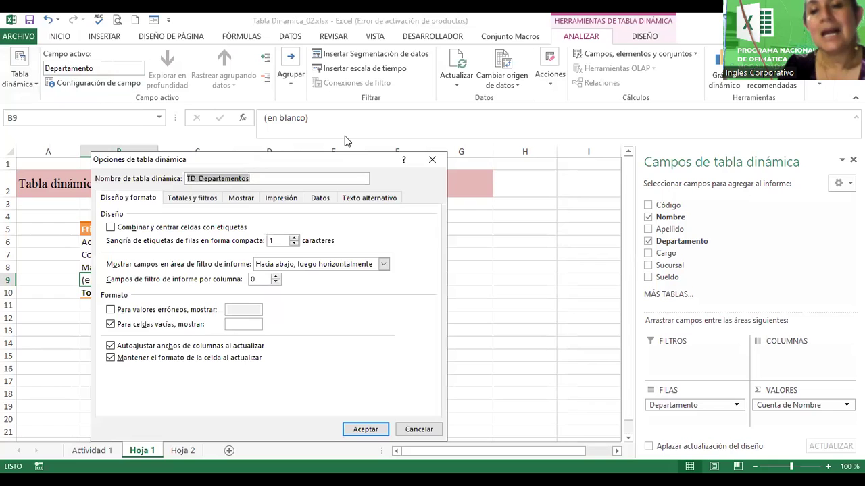
pyautogui.moveTo(249, 165); pyautogui.dragTo(415, 113)
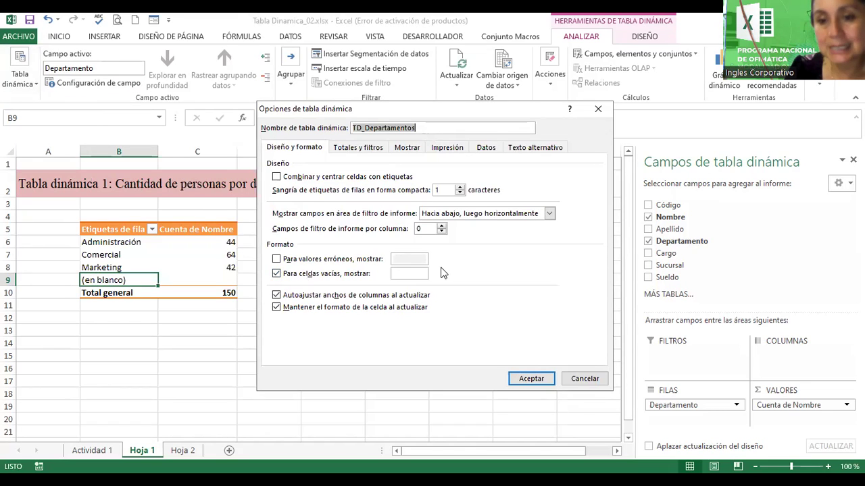
pyautogui.click(419, 272)
pyautogui.write('**')
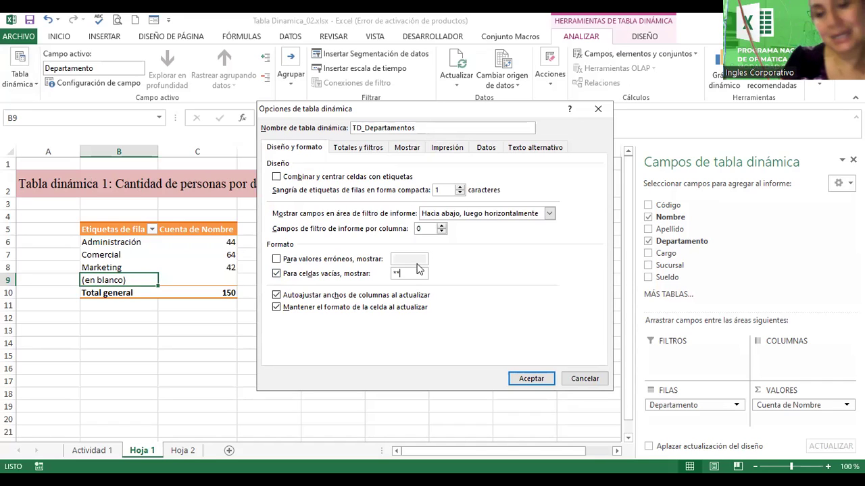
pyautogui.click(346, 150)
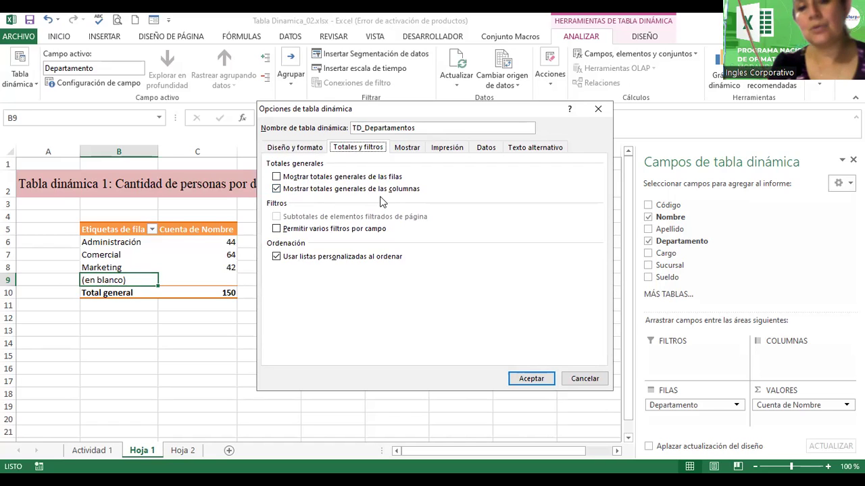
# Step: Confirm the pivot options so the blank count shows **, then go to Actividad 1
pyautogui.click(400, 149)
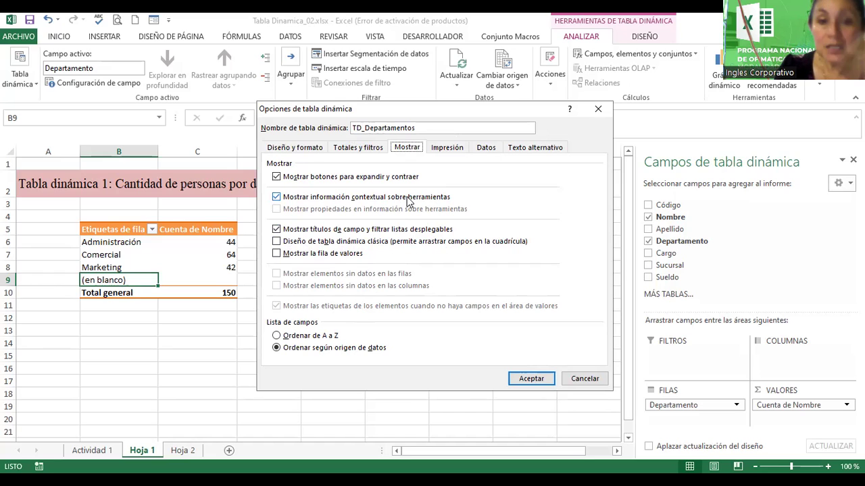
pyautogui.click(298, 152)
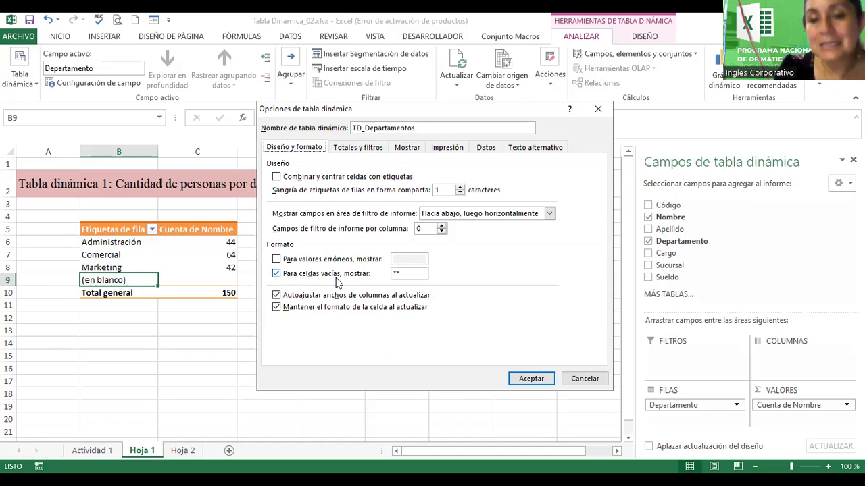
pyautogui.click(409, 275)
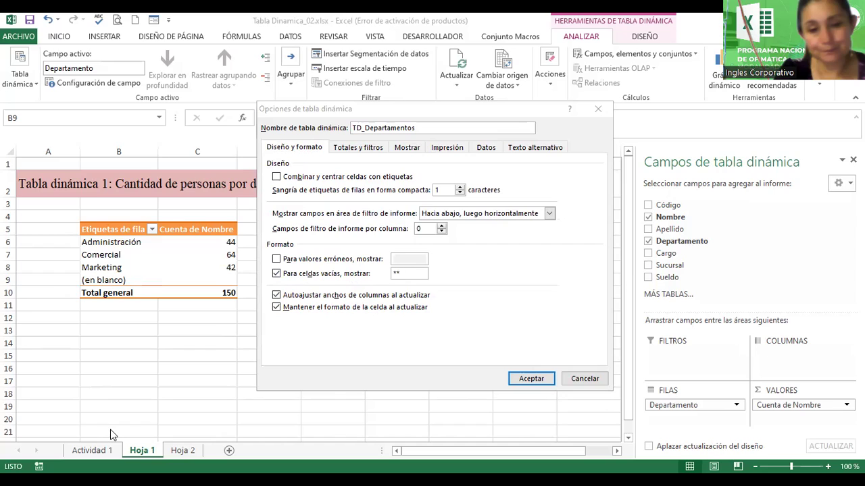
pyautogui.click(542, 380)
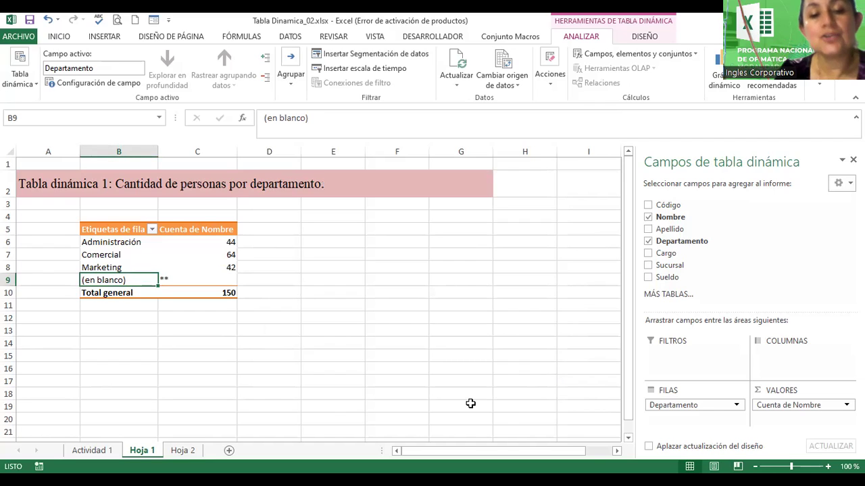
pyautogui.click(95, 450)
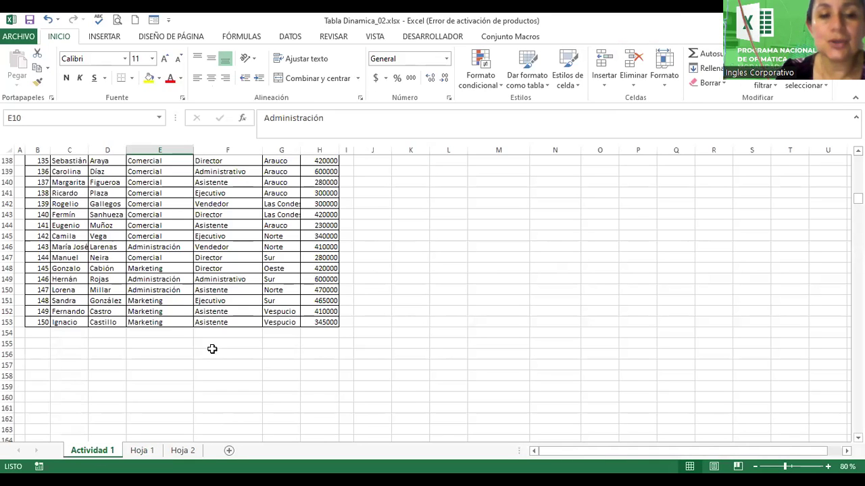
pyautogui.click(195, 300)
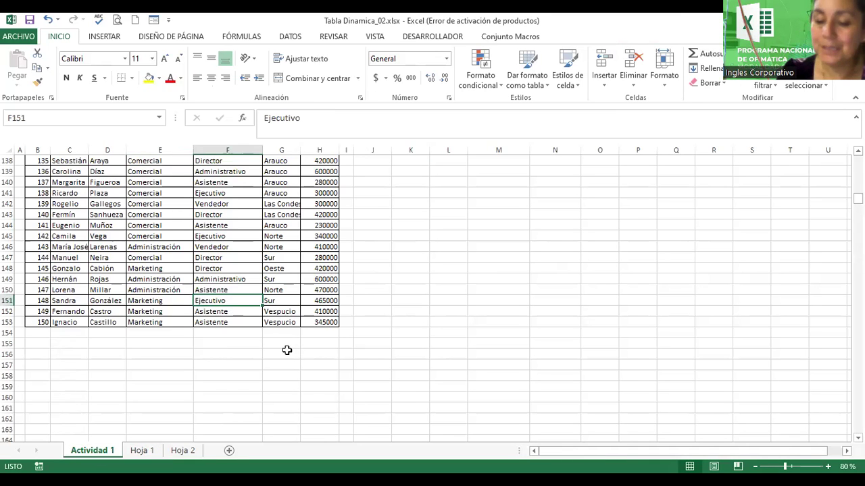
pyautogui.press('Left')
pyautogui.press('Up')
pyautogui.press('Up')
pyautogui.press('Up')
pyautogui.press('Up')
pyautogui.press('Up')
pyautogui.press('Up')
pyautogui.press('Up')
pyautogui.press('Up')
pyautogui.press('Up')
pyautogui.press('Up')
pyautogui.press('Up')
pyautogui.press('Up')
pyautogui.press('Up')
pyautogui.press('Up')
pyautogui.press('Up')
pyautogui.press('Up')
pyautogui.press('Up')
pyautogui.press('Up')
pyautogui.press('Up')
pyautogui.press('Up')
pyautogui.press('Up')
pyautogui.press('Up')
pyautogui.press('Up')
pyautogui.press('Up')
pyautogui.press('Up')
pyautogui.press('Up')
pyautogui.press('Up')
pyautogui.press('Up')
pyautogui.press('Up')
pyautogui.press('Up')
pyautogui.press('Up')
pyautogui.press('Up')
pyautogui.press('Up')
pyautogui.press('Up')
pyautogui.press('Up')
pyautogui.press('Up')
pyautogui.press('Up')
pyautogui.press('Up')
pyautogui.press('Up')
pyautogui.press('Up')
pyautogui.press('Up')
pyautogui.press('Up')
pyautogui.press('Up')
pyautogui.press('Up')
pyautogui.press('Up')
pyautogui.press('Up')
pyautogui.press('Up')
pyautogui.press('Up')
pyautogui.press('Up')
pyautogui.press('Up')
pyautogui.press('Up')
pyautogui.press('Up')
pyautogui.press('Up')
pyautogui.press('Up')
pyautogui.press('Up')
pyautogui.press('Up')
pyautogui.press('Up')
pyautogui.press('Up')
pyautogui.press('Up')
pyautogui.press('Up')
pyautogui.press('Up')
pyautogui.press('Up')
pyautogui.press('Up')
pyautogui.press('Up')
pyautogui.press('Up')
pyautogui.press('Up')
pyautogui.press('Up')
pyautogui.press('Up')
pyautogui.press('Up')
pyautogui.press('Up')
pyautogui.press('Up')
pyautogui.press('Up')
pyautogui.press('Up')
pyautogui.press('Up')
pyautogui.press('Up')
pyautogui.press('Up')
pyautogui.press('Up')
pyautogui.press('Up')
pyautogui.press('Up')
pyautogui.press('Up')
pyautogui.press('Up')
pyautogui.press('Up')
pyautogui.press('Up')
pyautogui.press('Up')
pyautogui.press('Up')
pyautogui.press('Up')
pyautogui.press('Up')
pyautogui.press('Up')
pyautogui.press('Up')
pyautogui.press('Up')
pyautogui.press('Up')
pyautogui.press('Up')
pyautogui.press('Up')
pyautogui.press('Up')
pyautogui.press('Up')
pyautogui.press('Up')
pyautogui.press('Up')
pyautogui.press('Up')
pyautogui.press('Up')
pyautogui.press('Up')
pyautogui.press('Up')
pyautogui.press('Up')
pyautogui.press('Up')
pyautogui.press('Up')
pyautogui.press('Up')
pyautogui.press('Up')
pyautogui.press('Up')
pyautogui.press('Up')
pyautogui.press('Up')
pyautogui.press('Up')
pyautogui.press('Up')
pyautogui.press('Up')
pyautogui.press('Up')
pyautogui.press('Up')
pyautogui.press('Up')
pyautogui.press('Up')
pyautogui.press('Up')
pyautogui.press('Up')
pyautogui.press('Up')
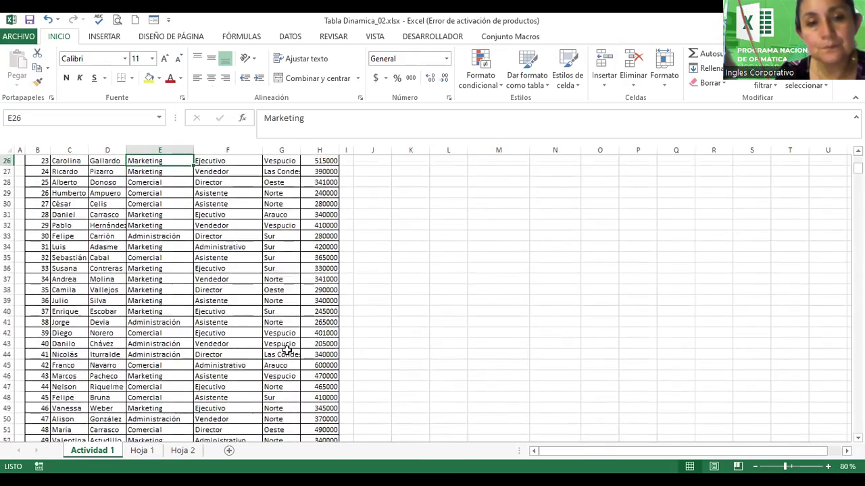
pyautogui.press('Up')
pyautogui.press('Up')
pyautogui.press('Up')
pyautogui.press('Up')
pyautogui.press('Up')
pyautogui.press('Up')
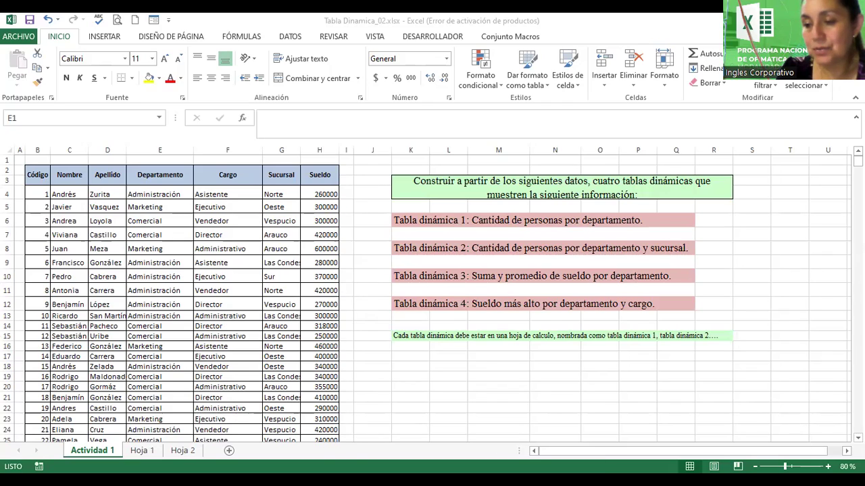
pyautogui.keyDown('ctrl'); pyautogui.scroll(1, 757, 456); pyautogui.keyUp('ctrl')
pyautogui.keyDown('ctrl'); pyautogui.scroll(1, 757, 456); pyautogui.keyUp('ctrl')
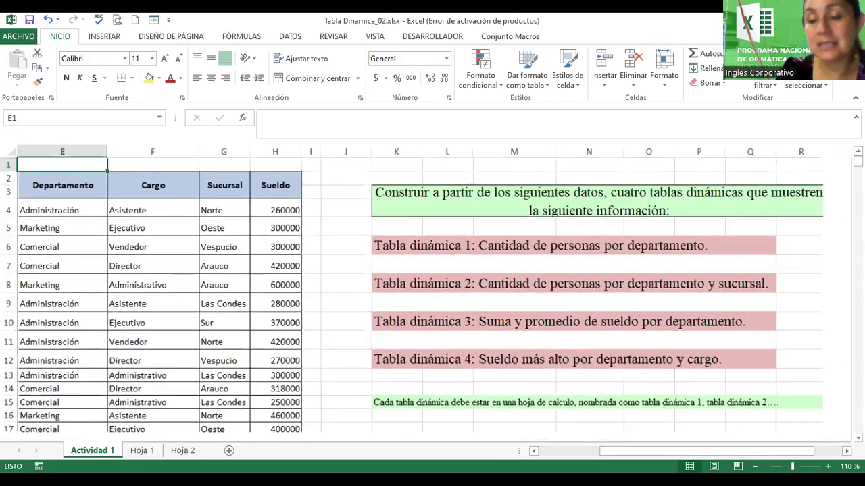
pyautogui.moveTo(757, 456); pyautogui.dragTo(689, 451)
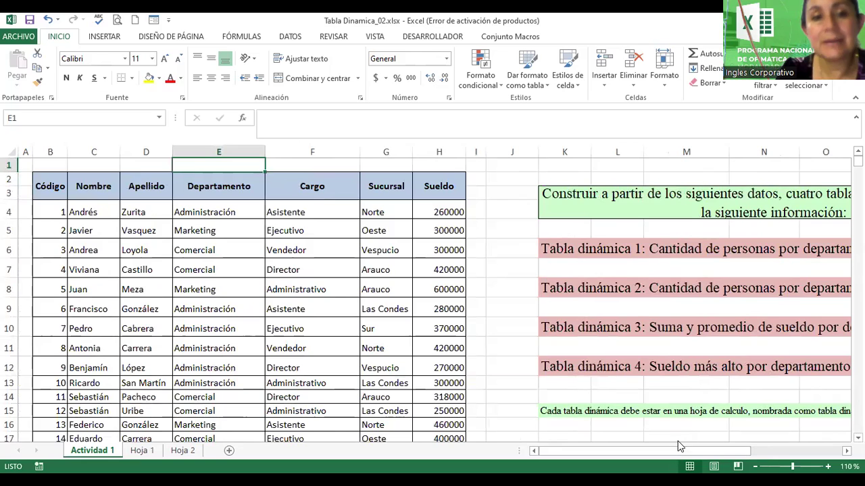
pyautogui.click(54, 187)
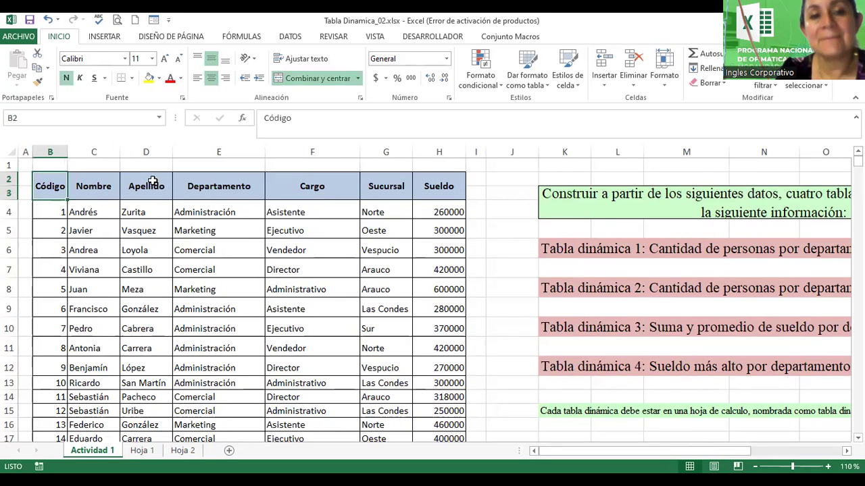
pyautogui.click(112, 184)
pyautogui.click(169, 186)
pyautogui.click(235, 190)
pyautogui.click(325, 186)
pyautogui.click(392, 185)
pyautogui.click(428, 187)
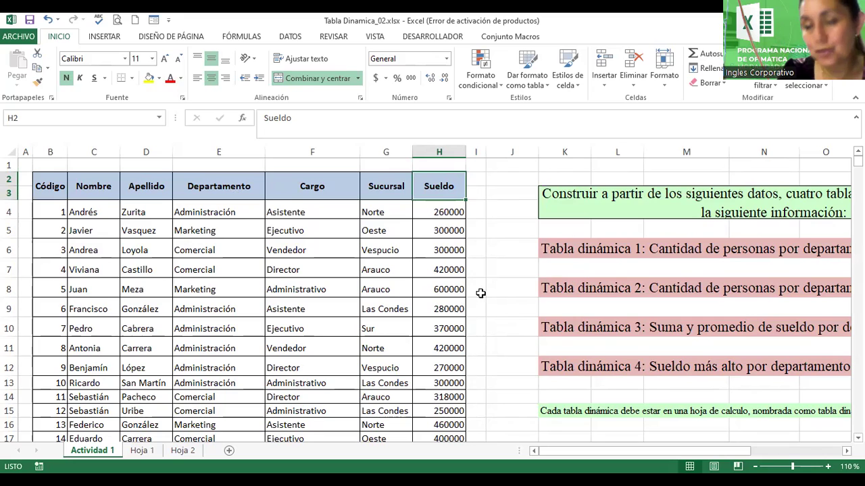
pyautogui.click(23, 192)
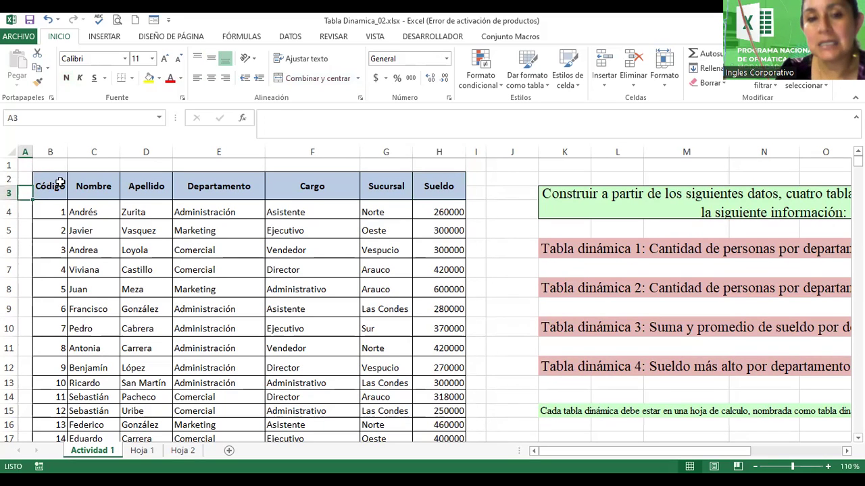
pyautogui.click(60, 184)
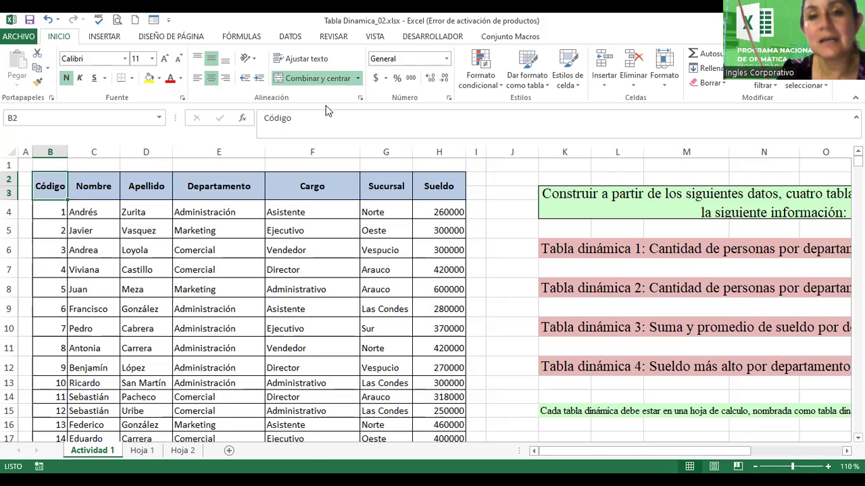
# Step: Unmerge the Código, Nombre, Apellido and Departamento header cells
pyautogui.click(311, 78)
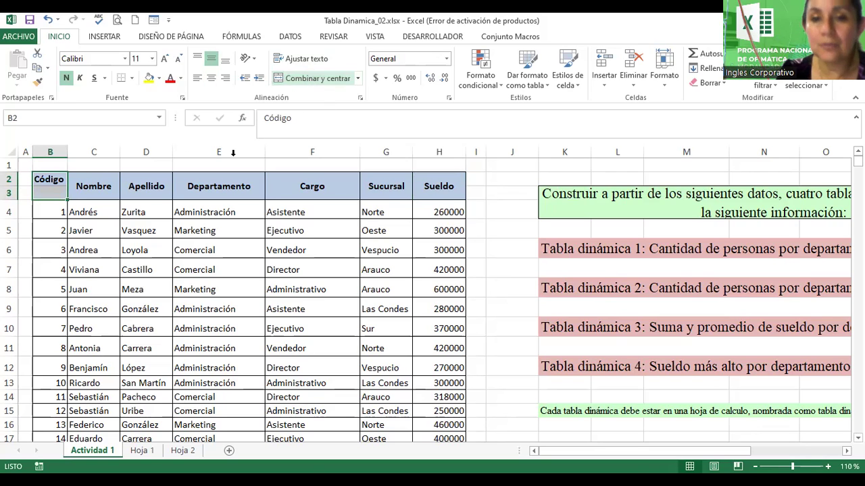
pyautogui.click(102, 186)
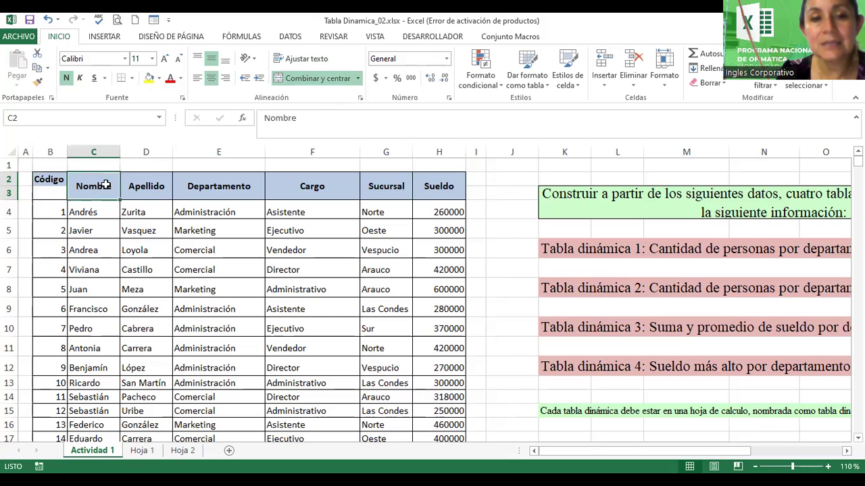
pyautogui.click(316, 78)
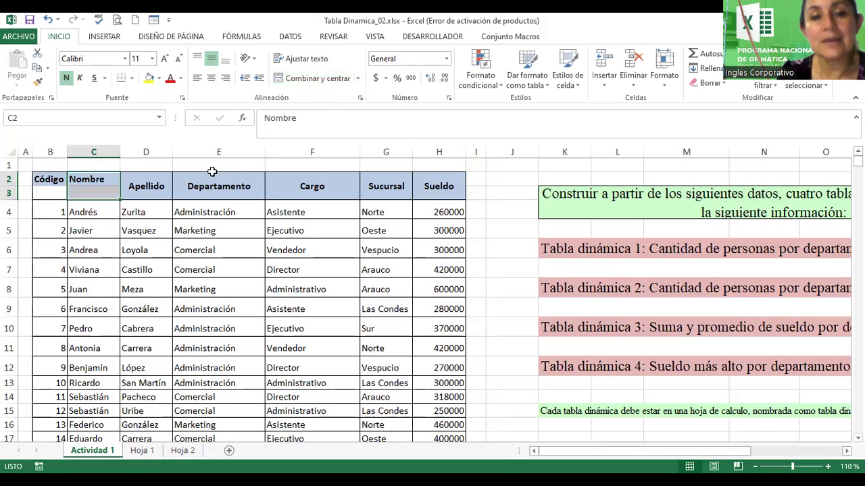
pyautogui.click(154, 190)
pyautogui.click(316, 79)
pyautogui.click(238, 182)
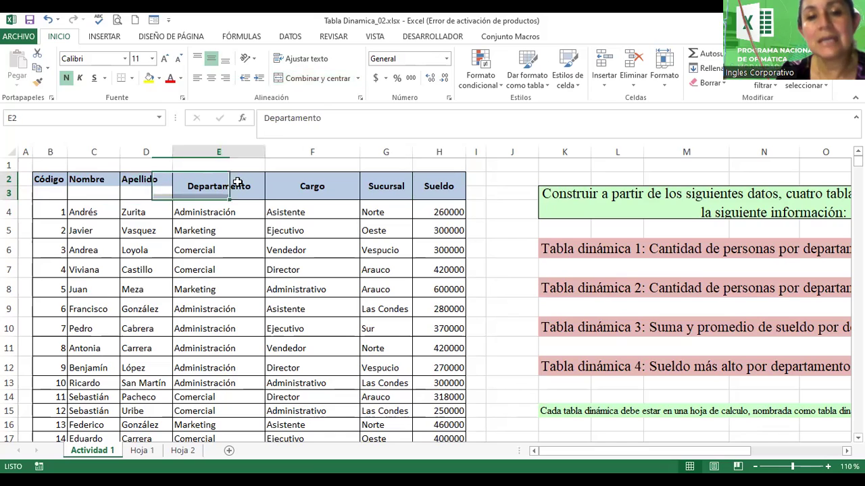
pyautogui.click(314, 181)
# Step: Unmerge the Cargo, Sucursal and Sueldo headers, leaving row 3 empty
pyautogui.click(339, 80)
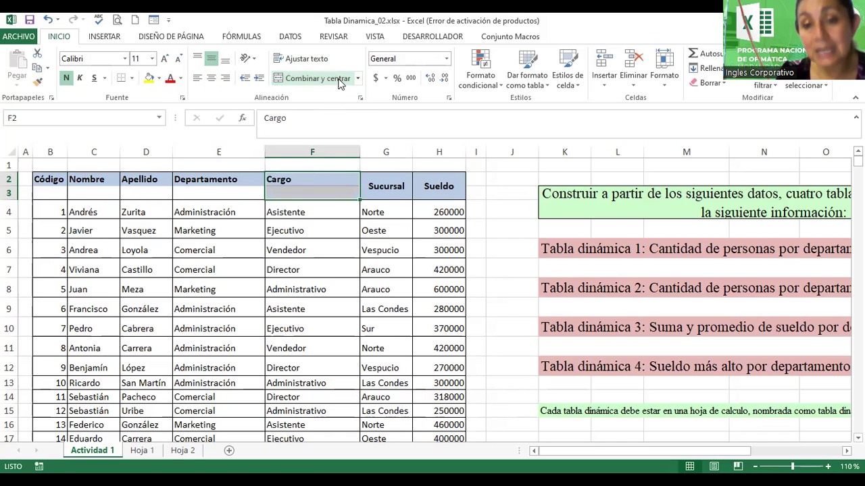
pyautogui.click(386, 187)
pyautogui.click(331, 78)
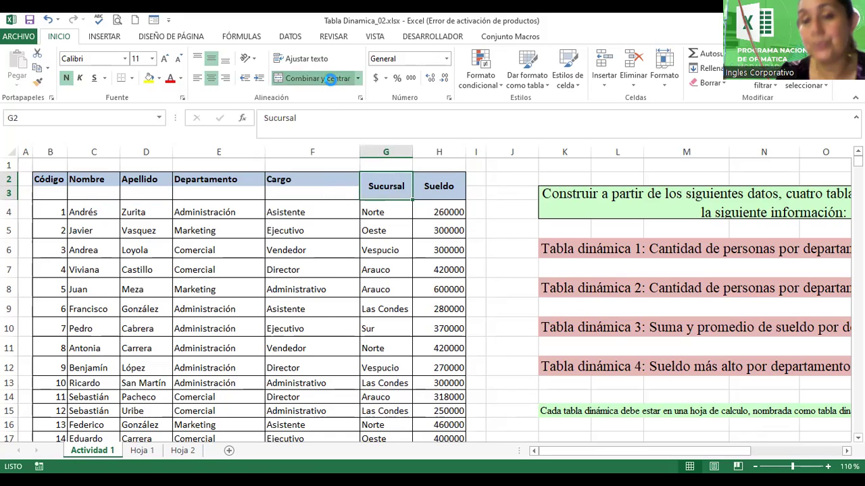
pyautogui.click(439, 187)
pyautogui.click(293, 80)
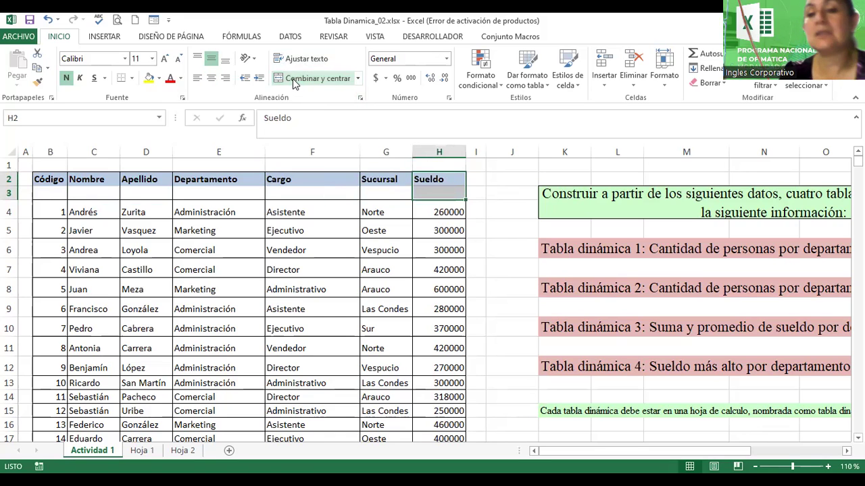
pyautogui.click(45, 195)
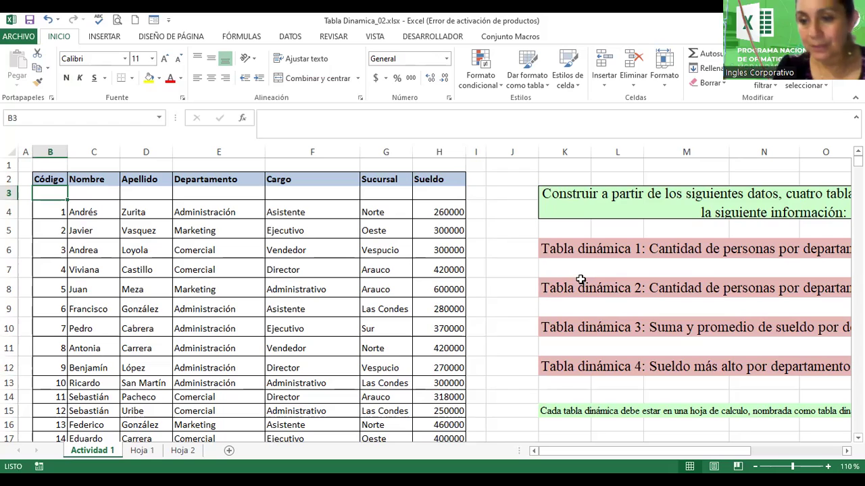
pyautogui.click(609, 225)
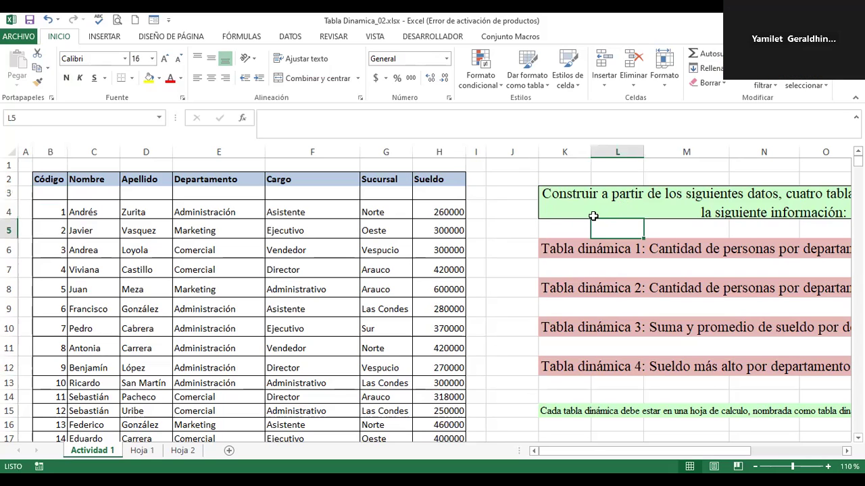
pyautogui.click(592, 215)
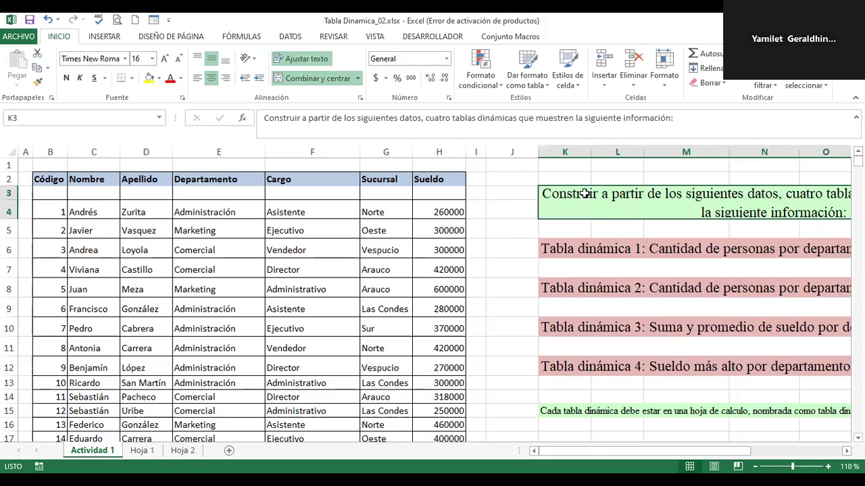
pyautogui.moveTo(584, 188); pyautogui.dragTo(558, 208)
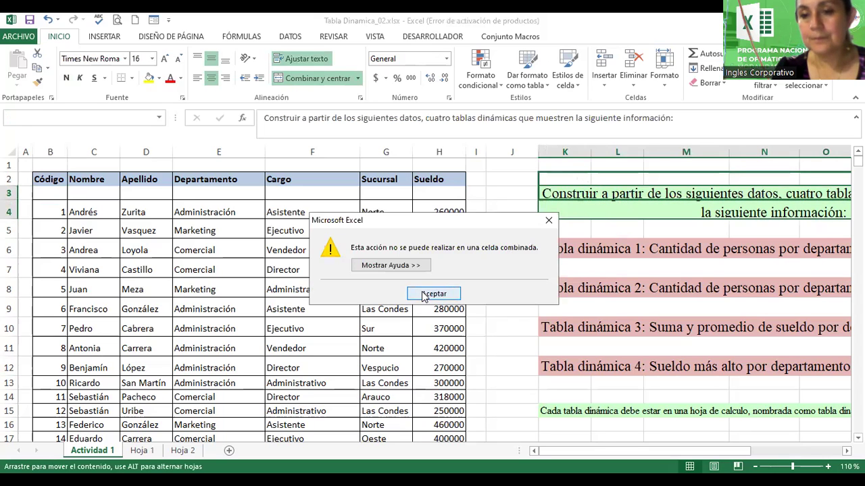
pyautogui.click(426, 293)
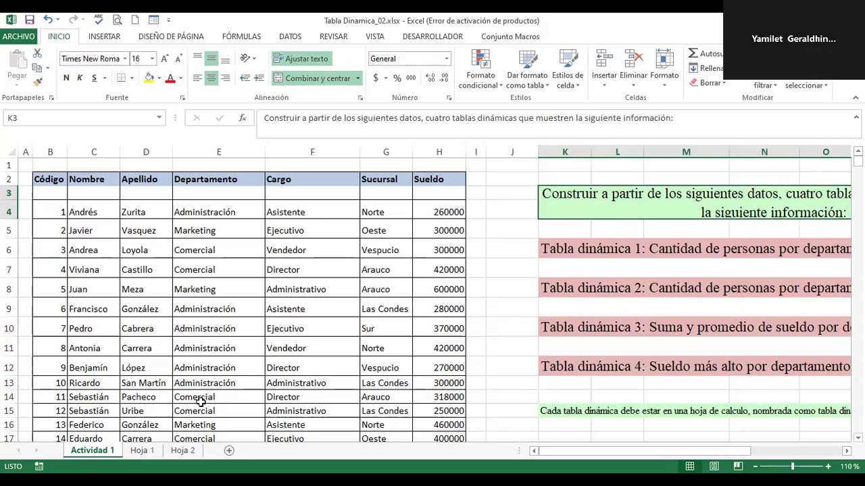
pyautogui.click(100, 439)
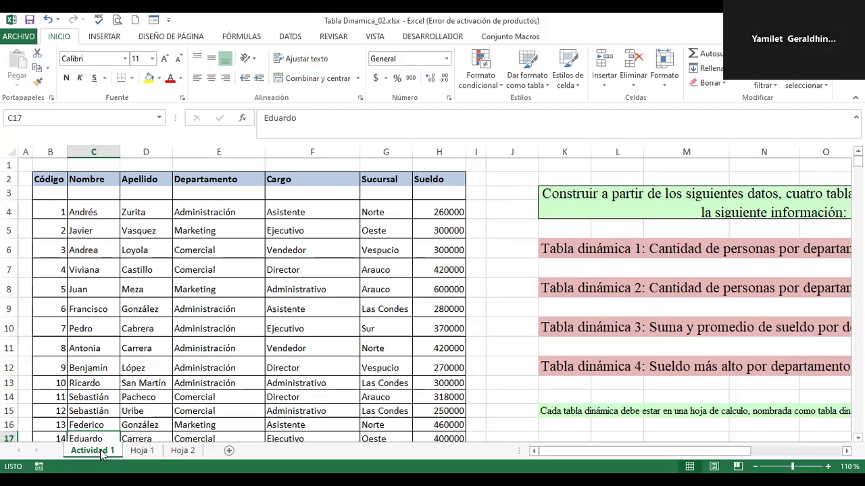
# Step: Switch to Hoja 1 and select the TD_Departamentos pivot table's row labels
pyautogui.click(139, 451)
pyautogui.click(132, 254)
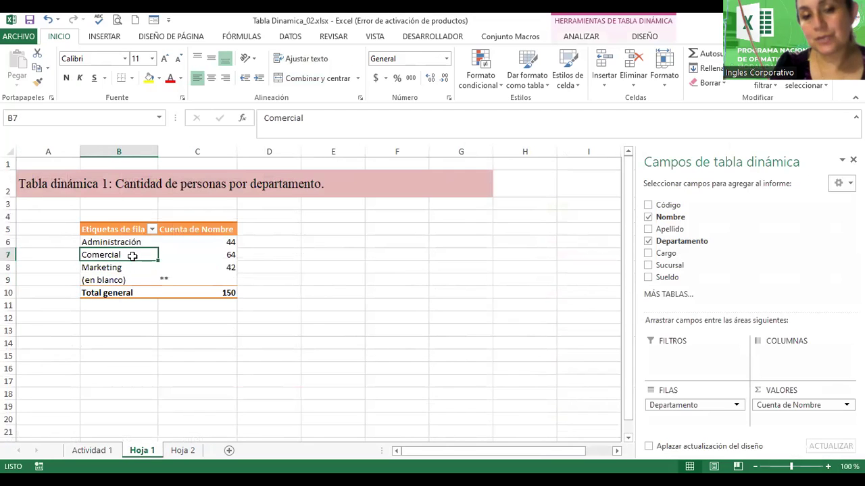
pyautogui.moveTo(108, 254)
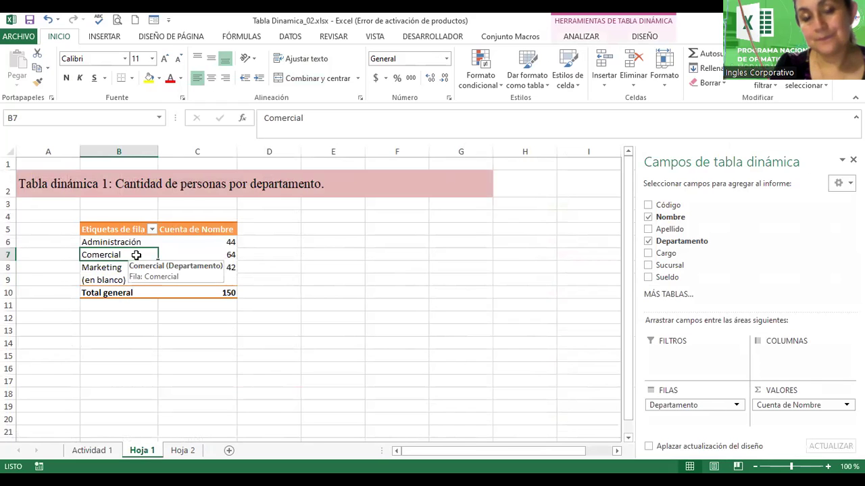
pyautogui.click(120, 229)
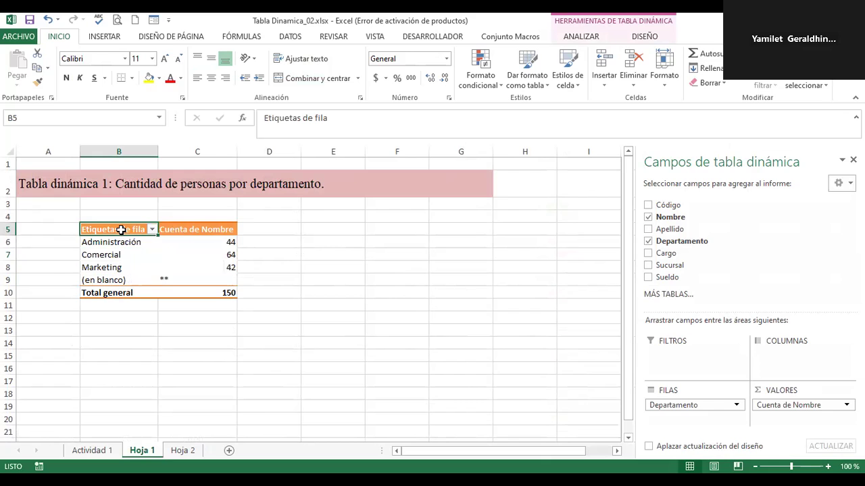
pyautogui.click(635, 39)
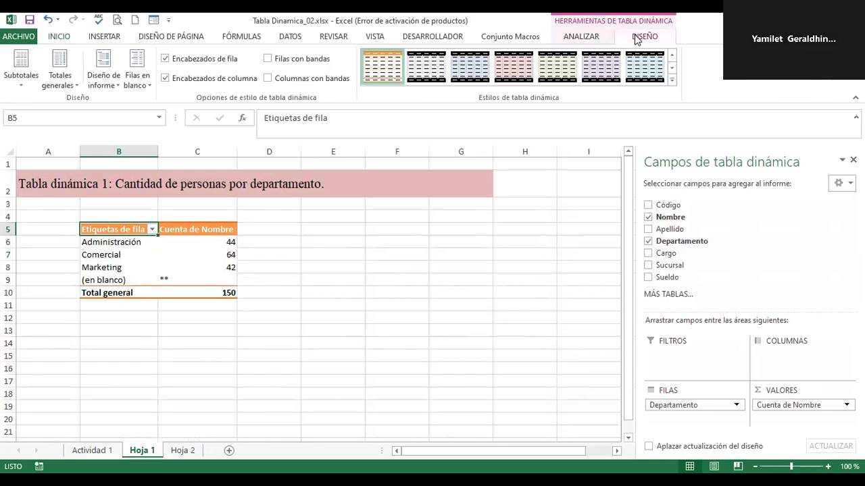
pyautogui.click(588, 38)
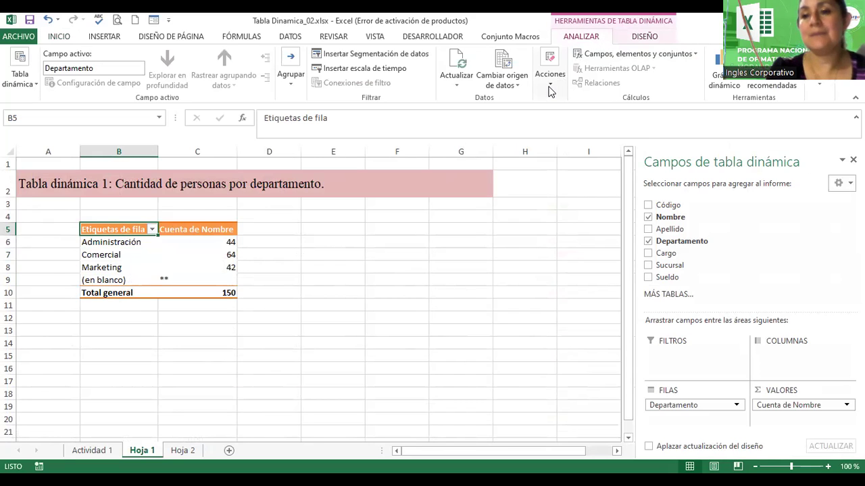
# Step: Clear the whole pivot table with Borrar todo, then undo to restore it
pyautogui.click(549, 85)
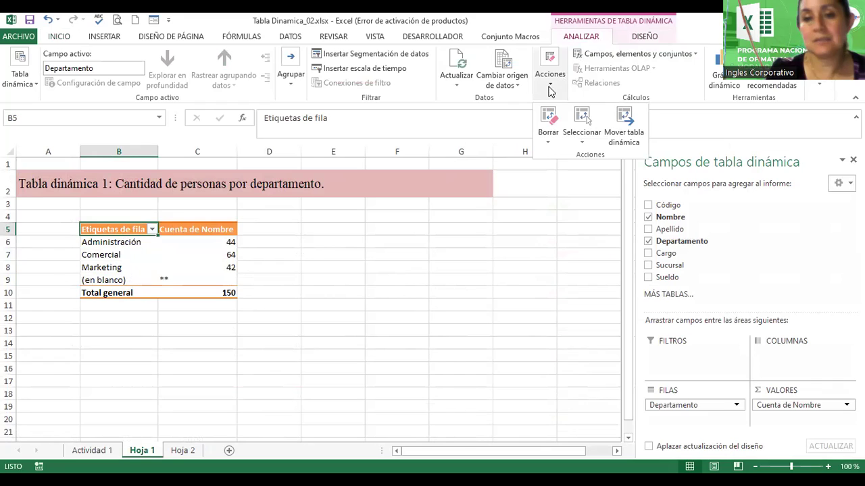
pyautogui.click(150, 251)
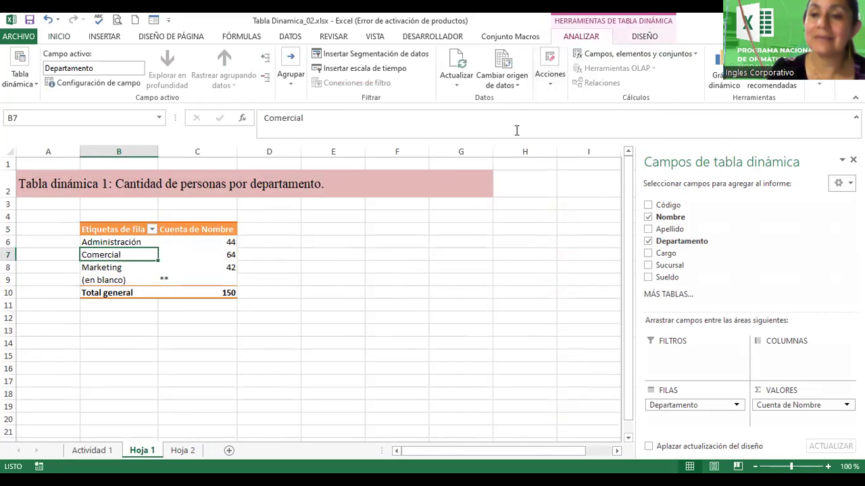
pyautogui.click(549, 85)
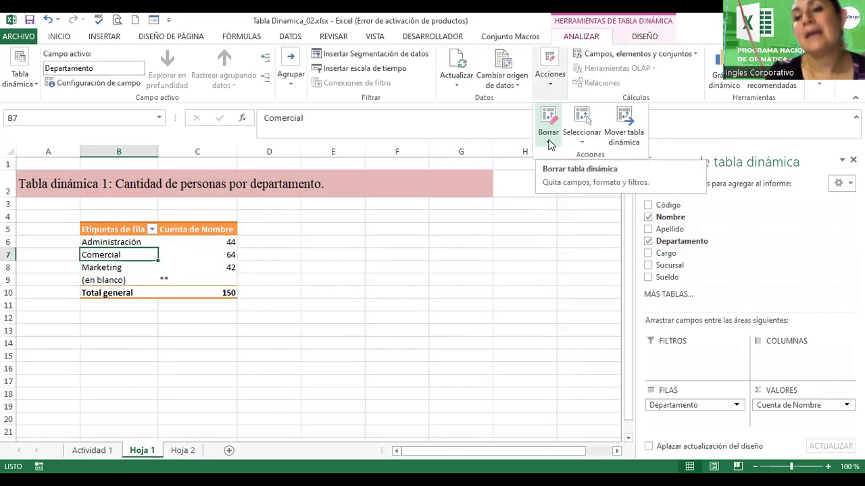
pyautogui.click(550, 144)
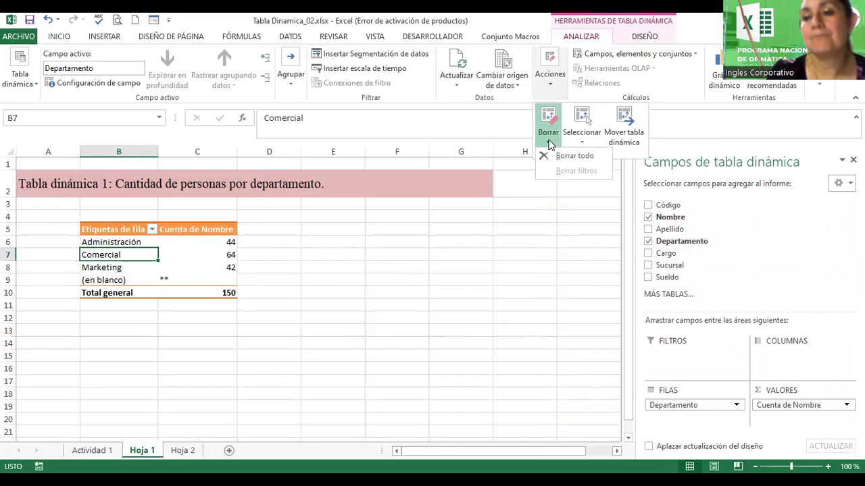
pyautogui.click(549, 157)
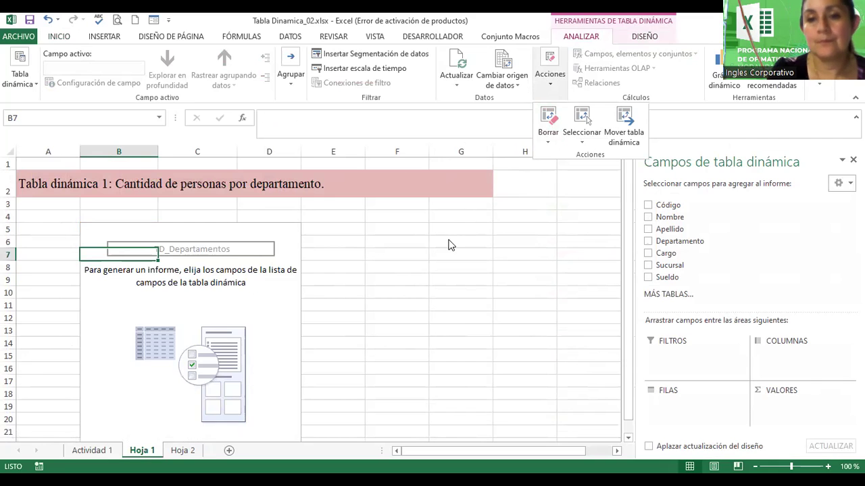
pyautogui.click(398, 242)
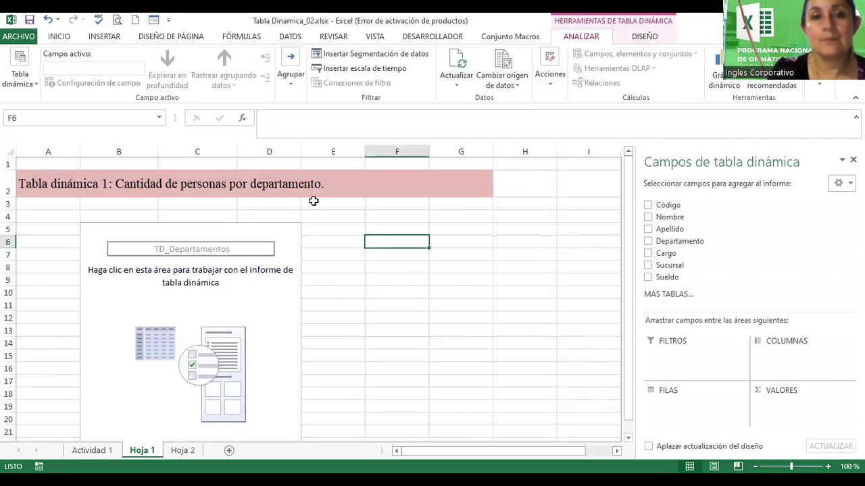
pyautogui.click(48, 21)
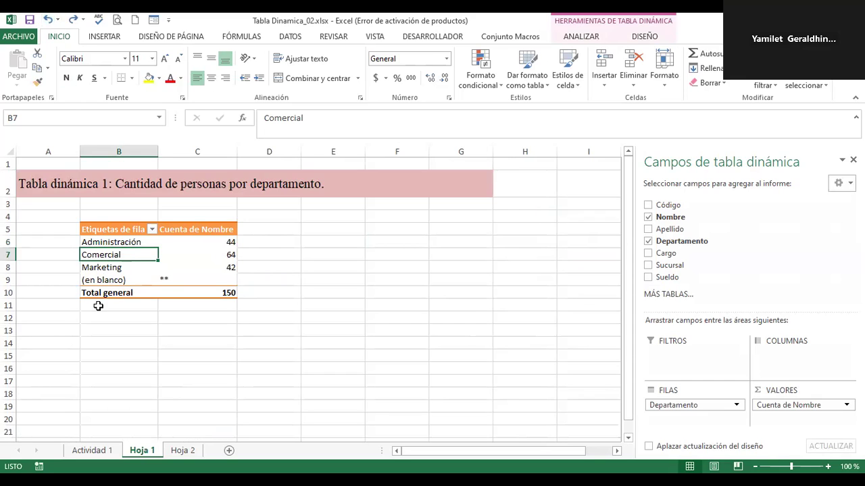
# Step: Return to Actividad 1 and inspect the empty row 3 beneath the headers, zoomed out
pyautogui.click(93, 451)
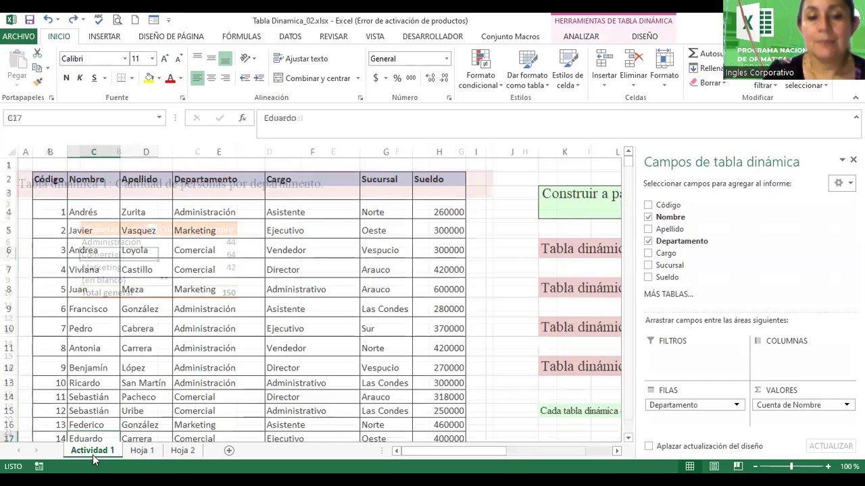
pyautogui.click(313, 190)
pyautogui.click(54, 193)
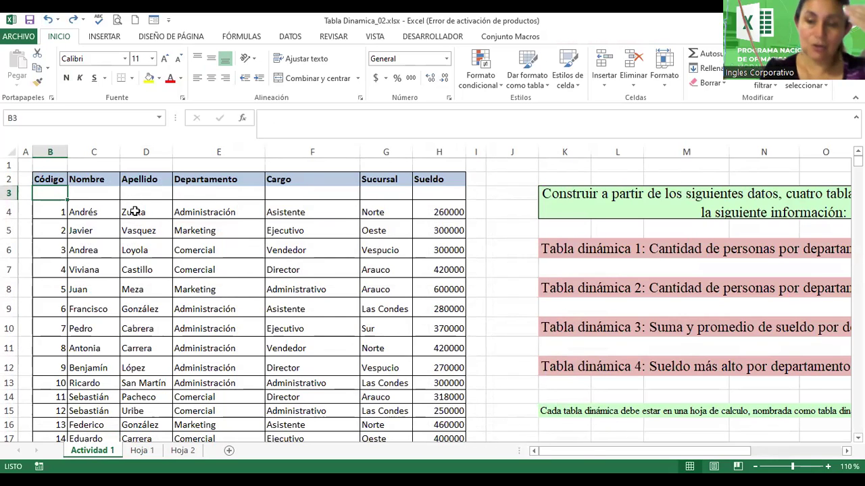
pyautogui.click(66, 214)
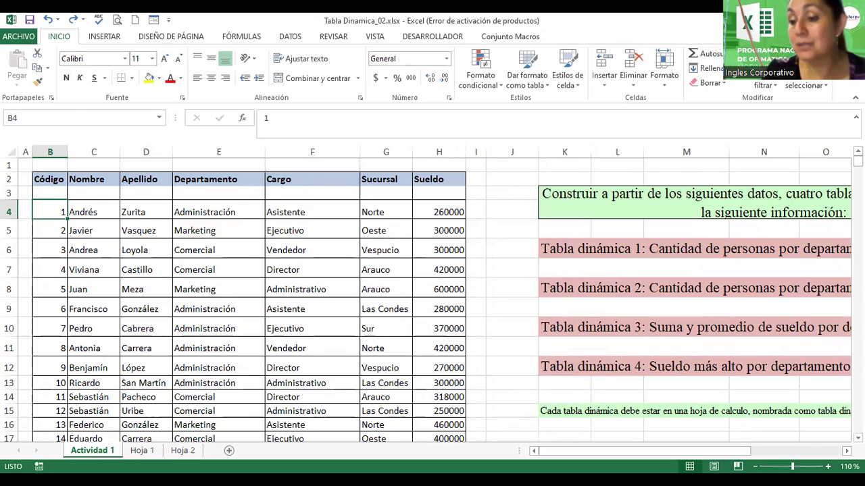
pyautogui.click(755, 466)
pyautogui.click(755, 466)
pyautogui.click(755, 466)
pyautogui.click(754, 466)
pyautogui.click(754, 466)
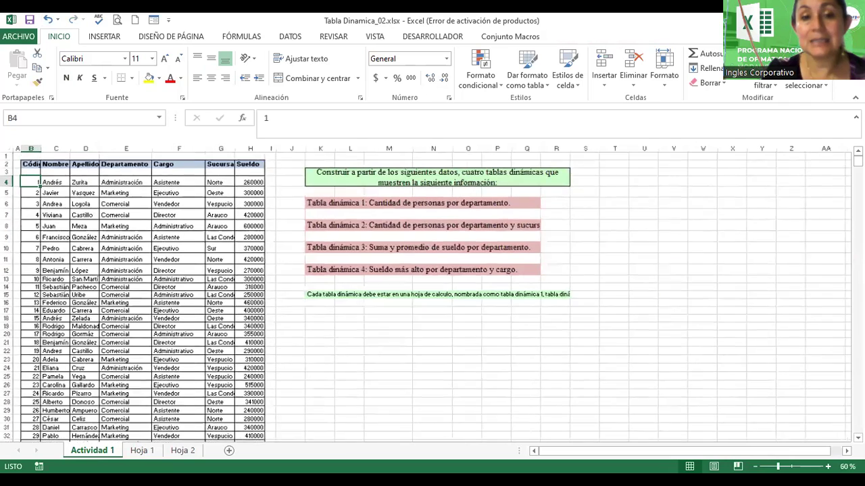
# Step: Move the instruction box from K3 to around S6 and restore 100% zoom
pyautogui.moveTo(30, 181); pyautogui.dragTo(242, 181)
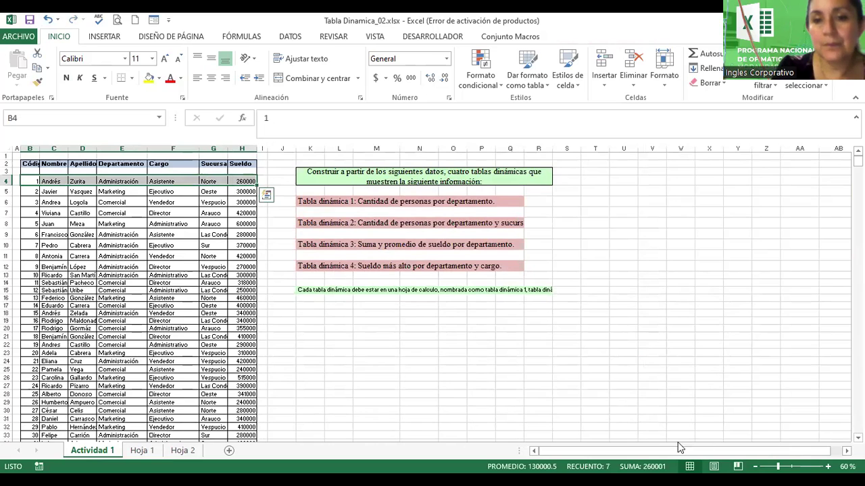
pyautogui.click(321, 179)
pyautogui.moveTo(322, 183)
pyautogui.mouseDown()
pyautogui.moveTo(559, 184)
pyautogui.moveTo(575, 209)
pyautogui.mouseUp()
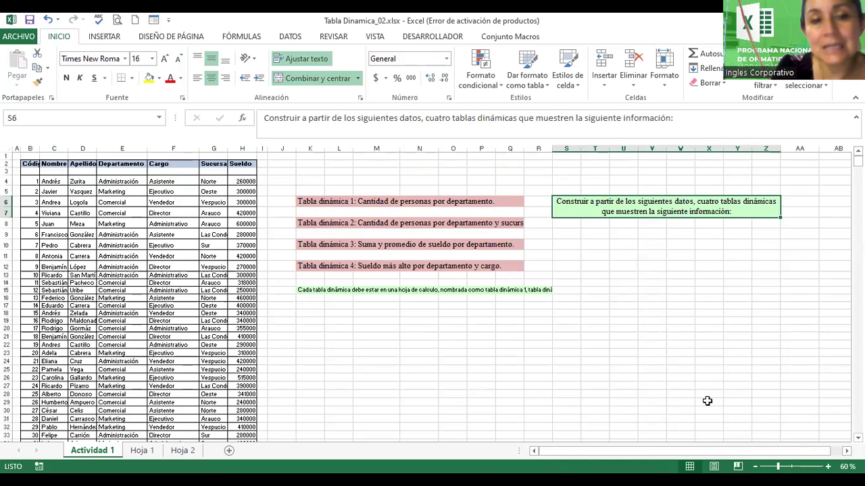
pyautogui.click(828, 466)
pyautogui.click(828, 466)
pyautogui.click(828, 466)
pyautogui.click(828, 467)
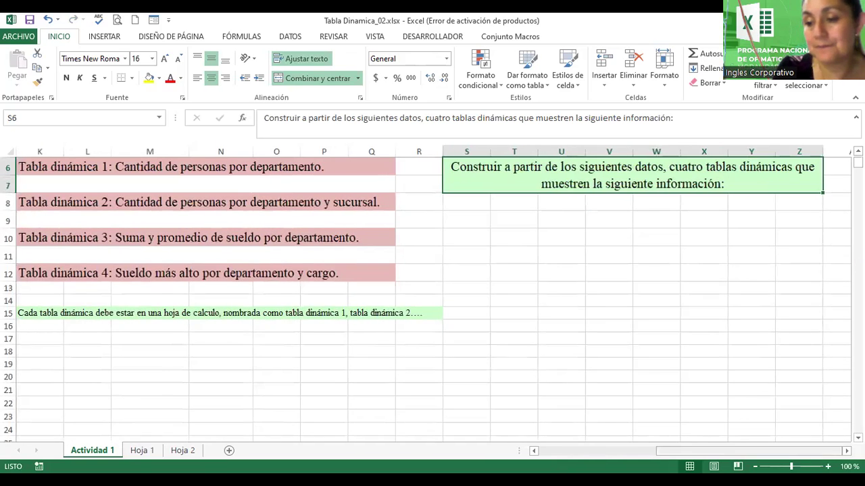
pyautogui.moveTo(773, 451); pyautogui.dragTo(656, 451)
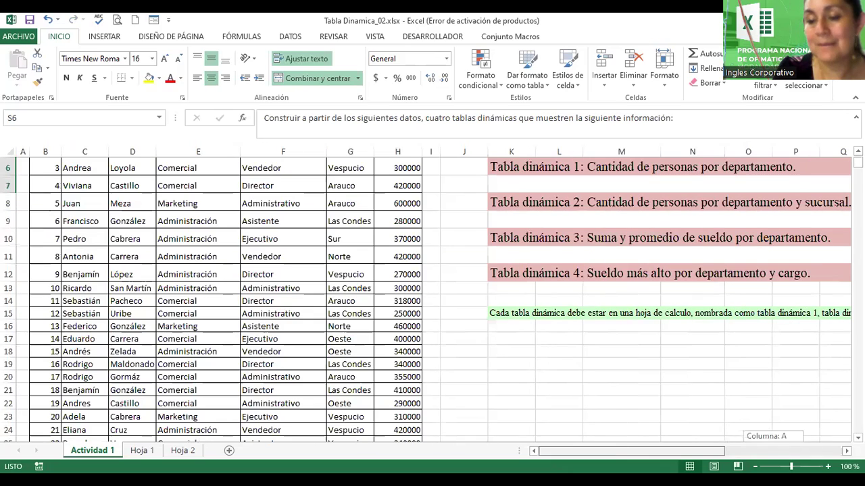
# Step: Delete the blank row 3 so employee records sit right under the headings
pyautogui.click(857, 151)
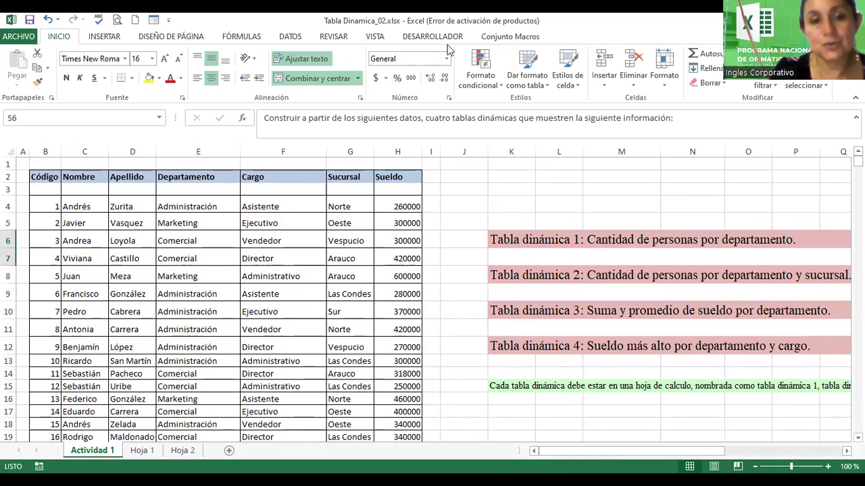
pyautogui.click(9, 190)
pyautogui.rightClick(9, 190)
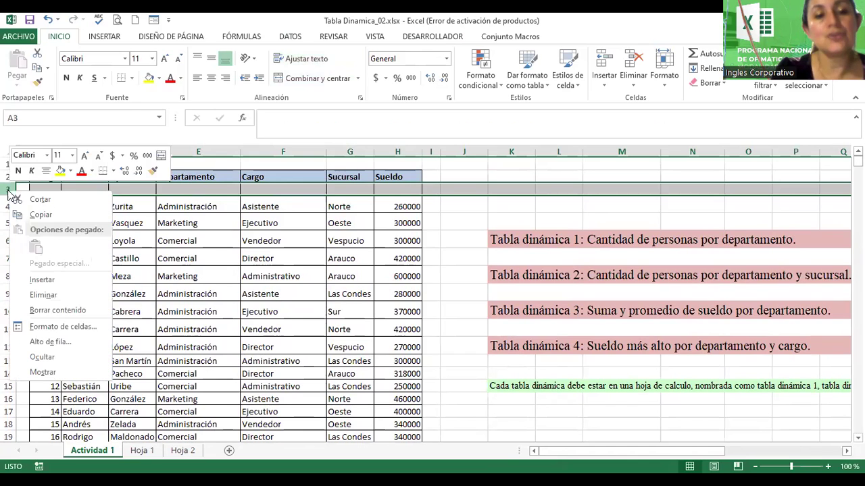
pyautogui.click(49, 297)
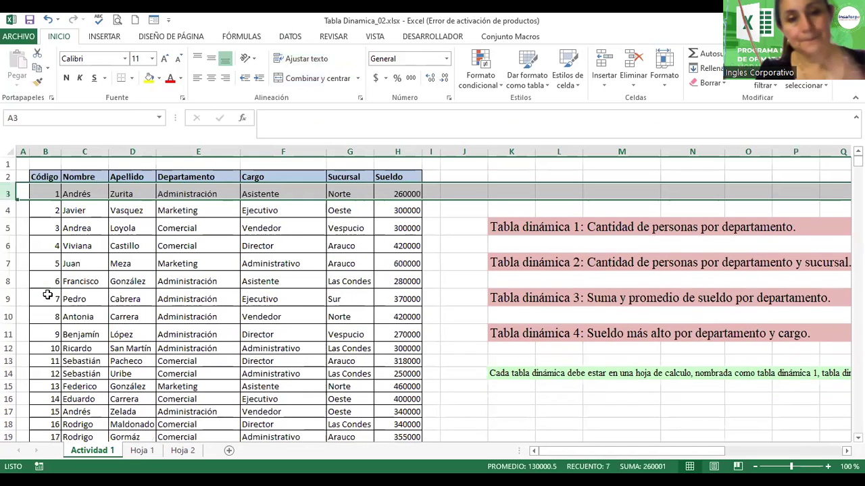
pyautogui.click(201, 241)
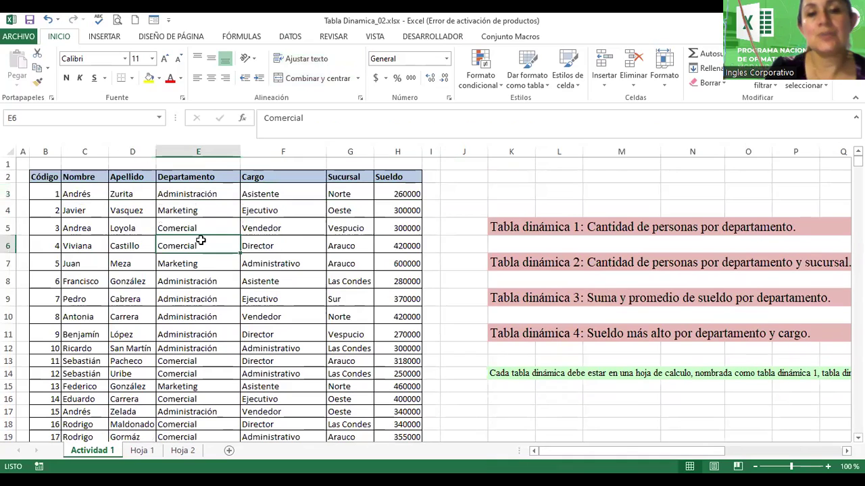
# Step: Refresh the Hoja 1 pivot so departments show 44, 64, 42 without (en blanco)
pyautogui.click(141, 451)
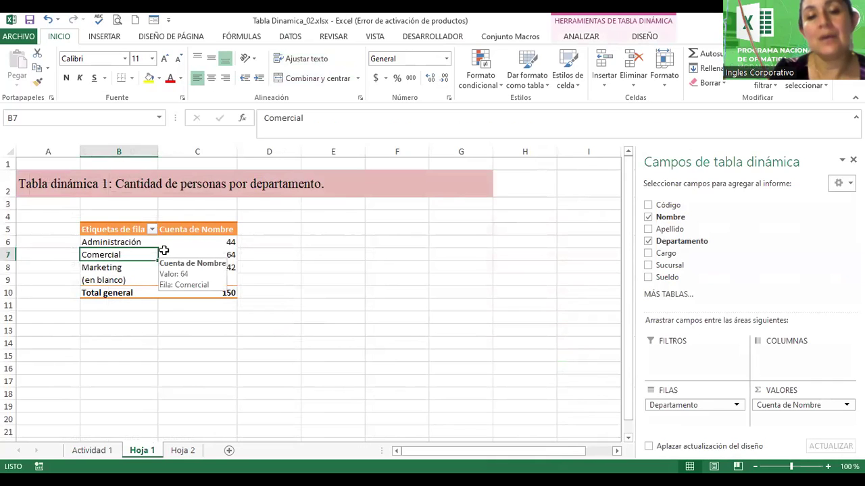
pyautogui.click(164, 252)
pyautogui.rightClick(165, 253)
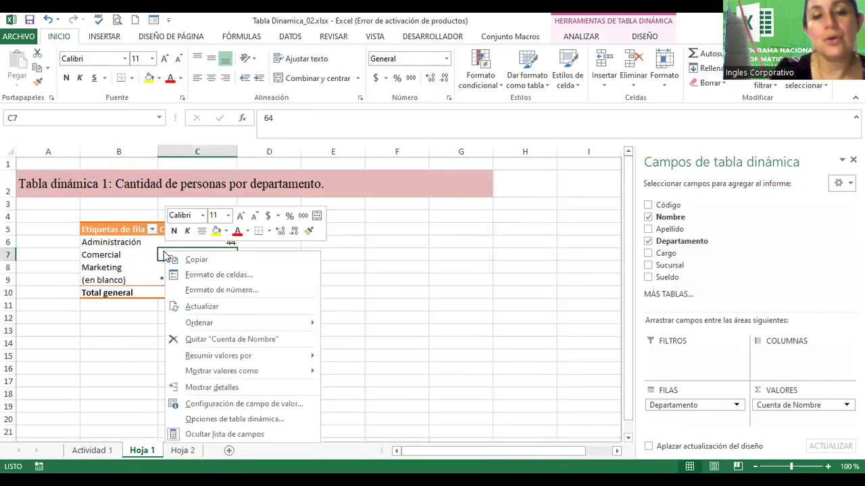
pyautogui.click(192, 306)
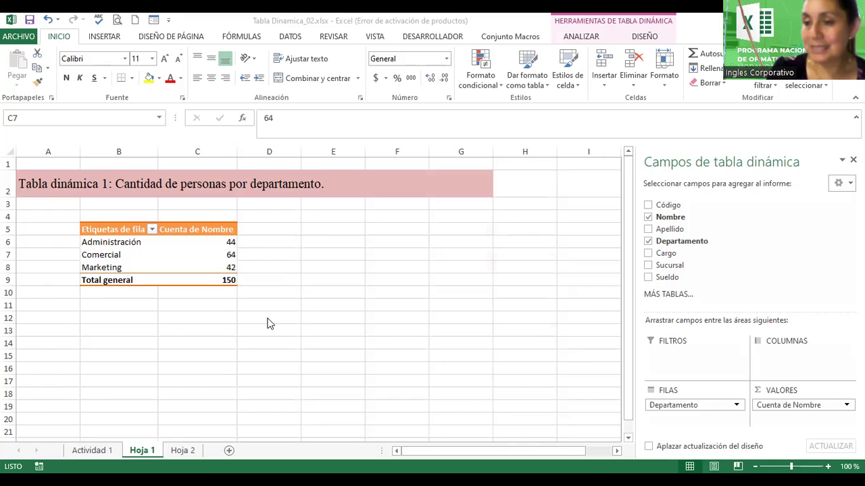
pyautogui.click(95, 457)
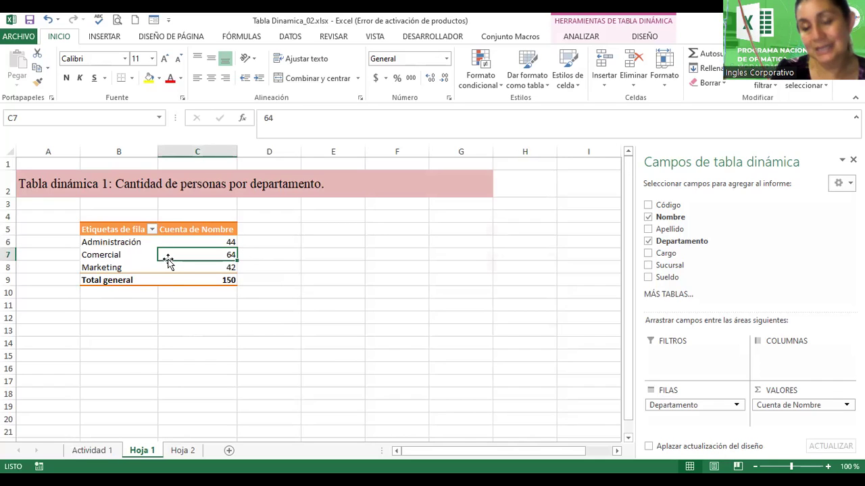
# Step: On Actividad 1, extend the Código numbering down to 153
pyautogui.click(86, 451)
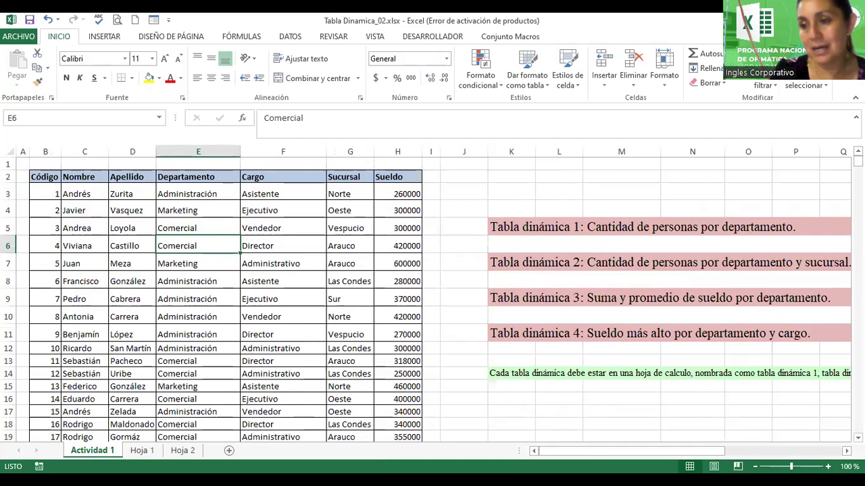
pyautogui.moveTo(857, 161); pyautogui.dragTo(858, 199)
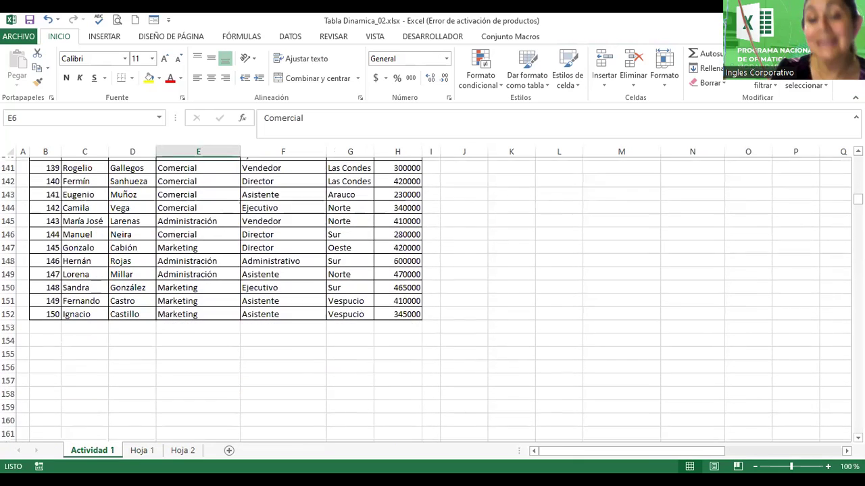
pyautogui.click(40, 327)
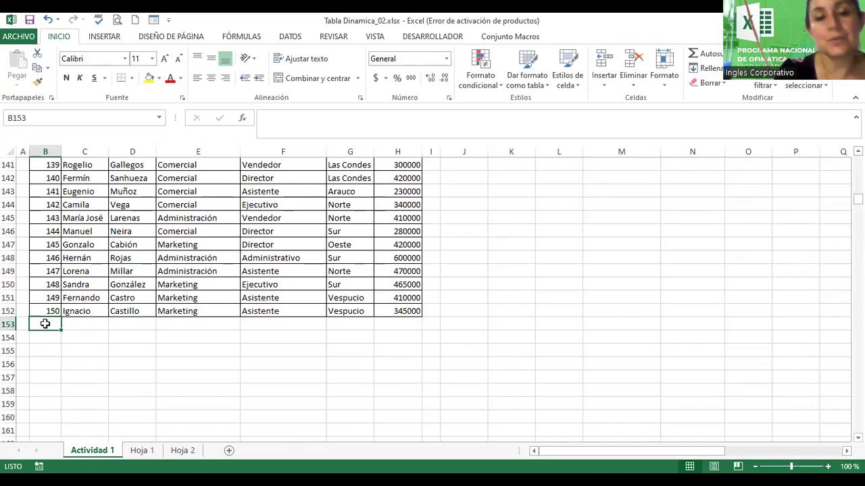
pyautogui.click(46, 313)
pyautogui.moveTo(60, 318); pyautogui.dragTo(62, 353)
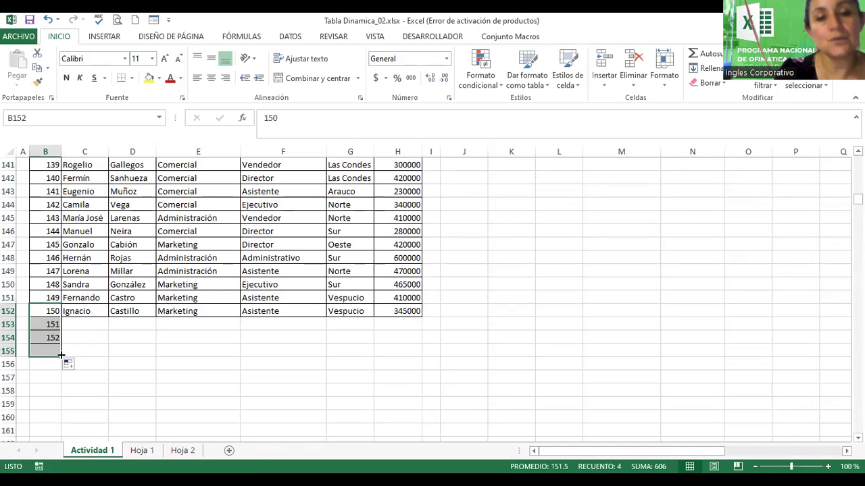
# Step: Enter employee 151's first name and surname in row 153
pyautogui.scroll(1, 433, 293)
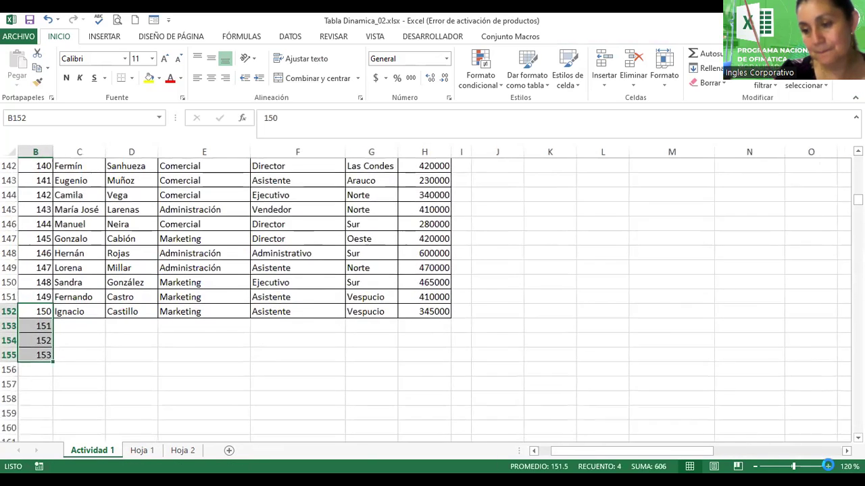
pyautogui.scroll(2, 433, 294)
pyautogui.scroll(1, 433, 294)
pyautogui.scroll(-1, 432, 302)
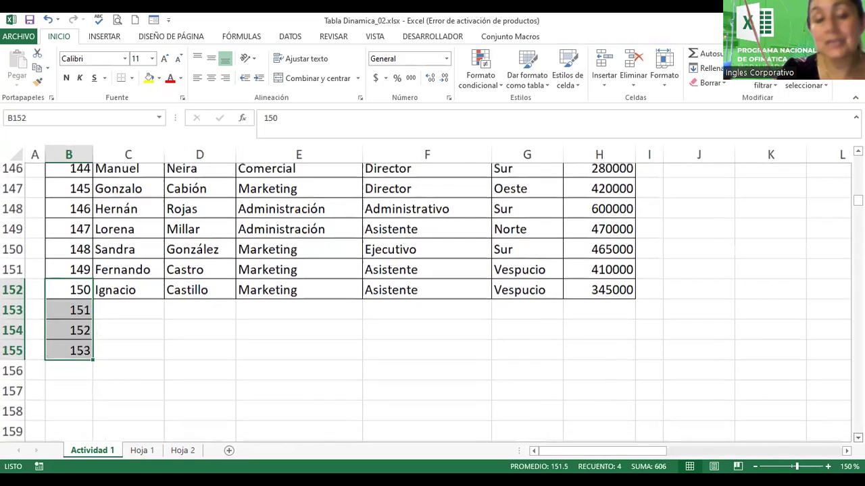
pyautogui.scroll(-1, 432, 302)
pyautogui.click(127, 289)
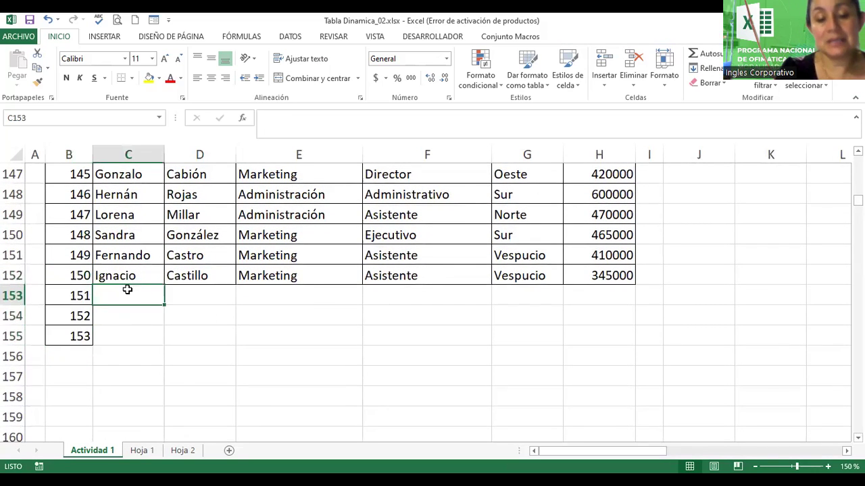
pyautogui.write('Camilo')
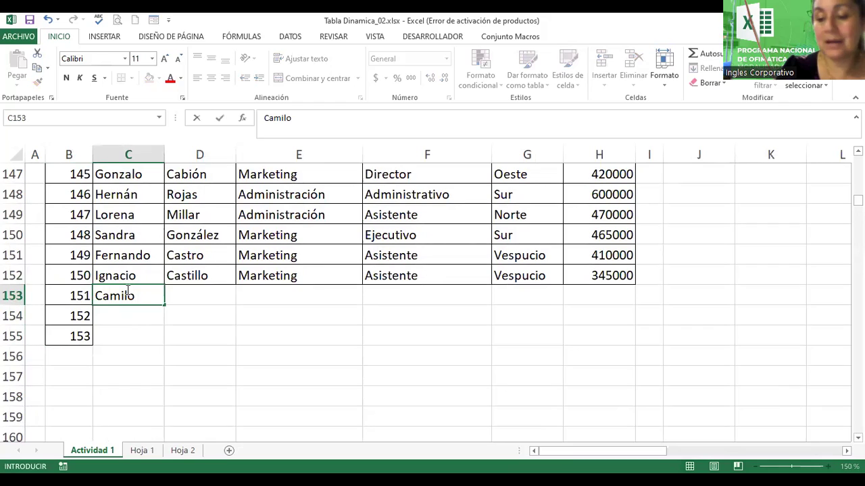
pyautogui.press('Tab')
pyautogui.write('Campos')
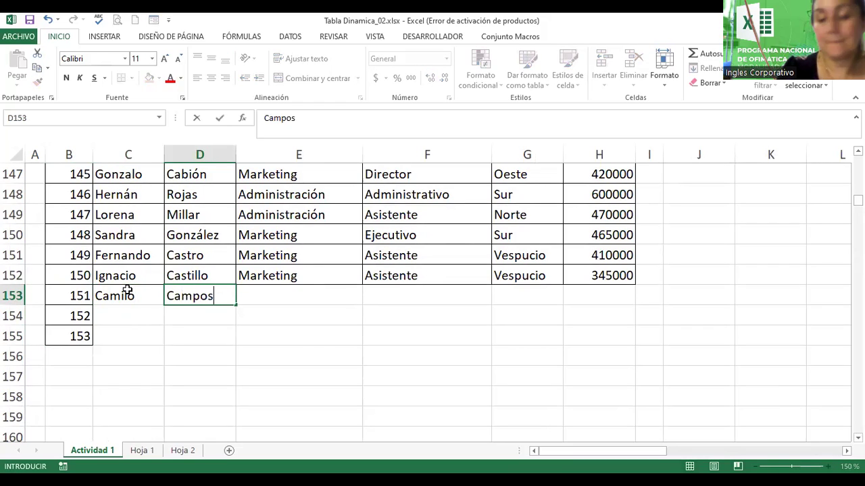
pyautogui.press('Tab')
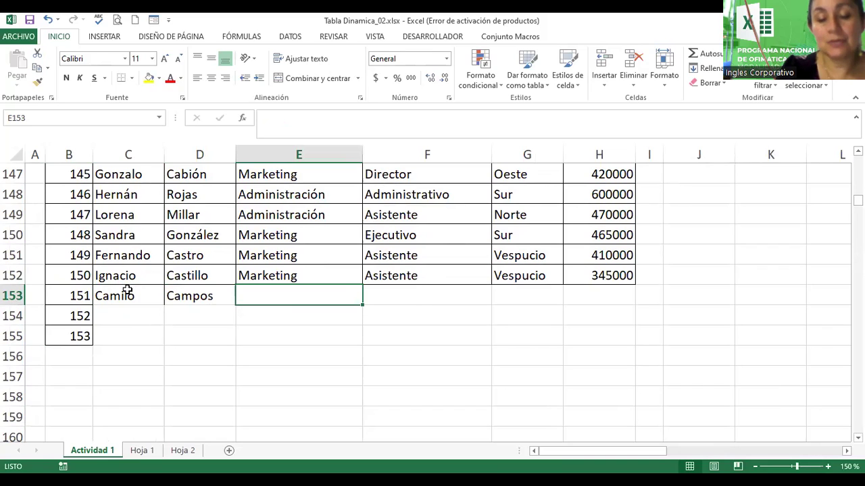
# Step: Set employee 151's department to Comercial and job title to Asistente
pyautogui.write('Comercial')
pyautogui.press('Return')
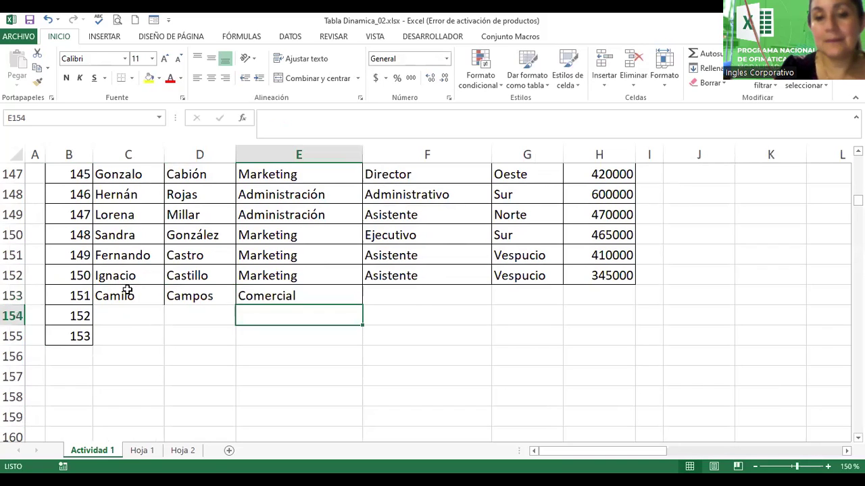
pyautogui.press('Up')
pyautogui.press('Tab')
pyautogui.write('A')
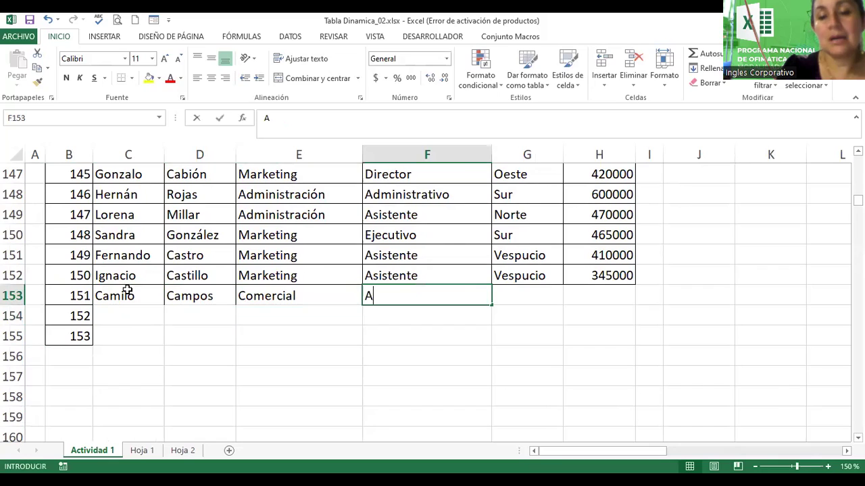
pyautogui.write('sis')
pyautogui.press('Tab')
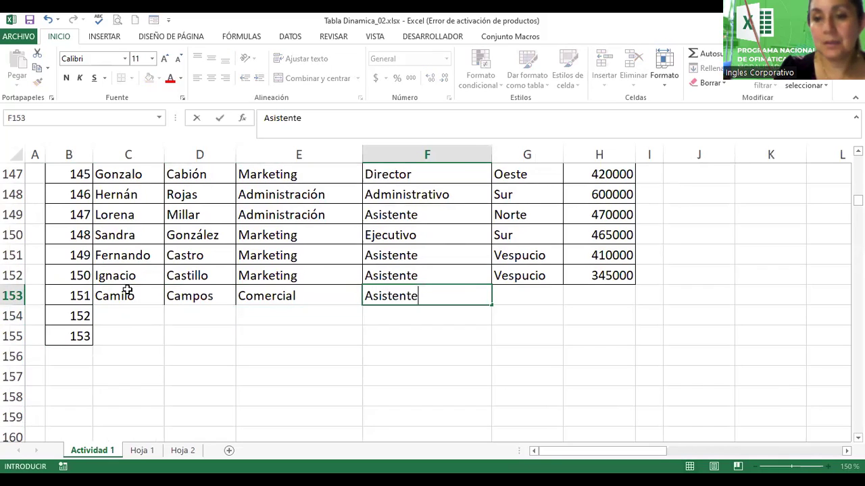
# Step: Give employee 151 the branch Norte and a salary of 3000
pyautogui.write('Not')
pyautogui.click(127, 291)
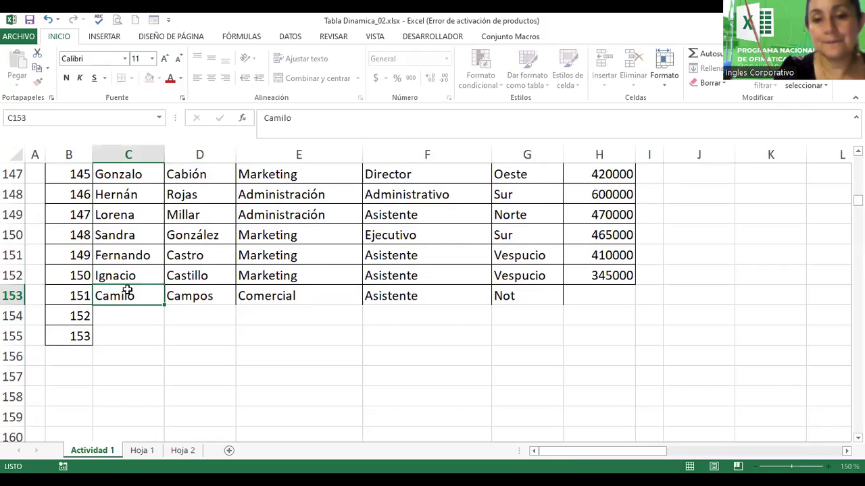
pyautogui.moveTo(127, 290); pyautogui.dragTo(537, 292)
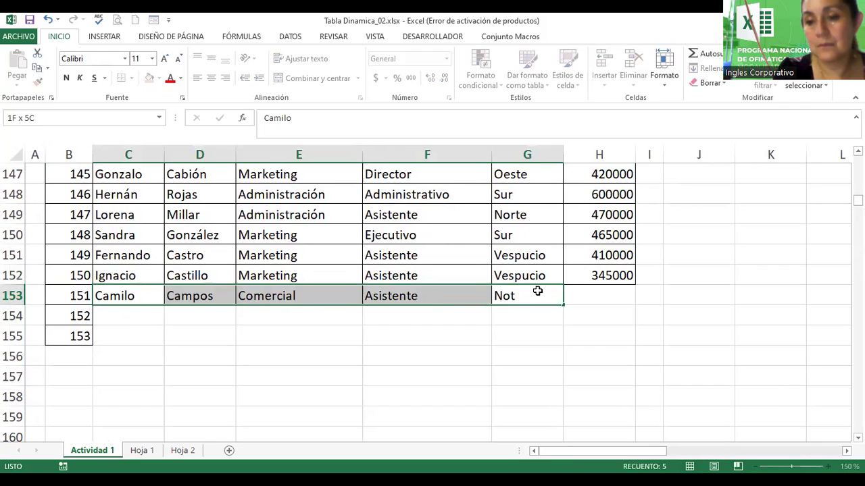
pyautogui.click(518, 297)
pyautogui.doubleClick(540, 301)
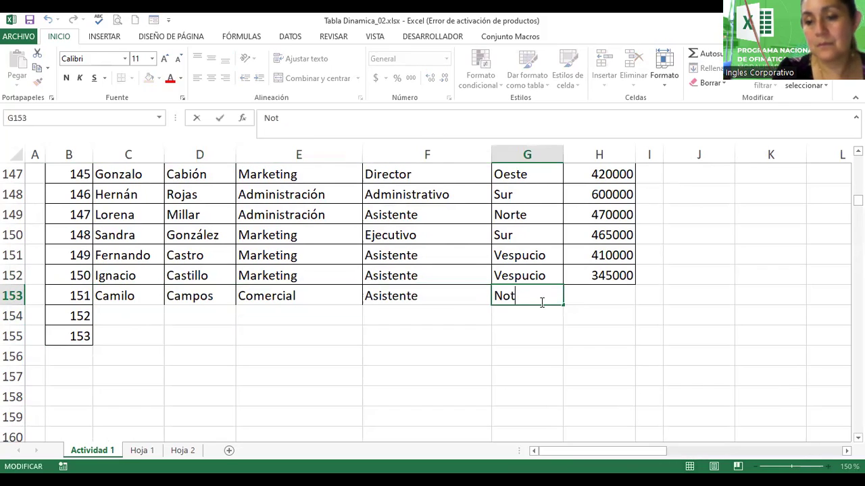
pyautogui.press('BackSpace')
pyautogui.write('rte')
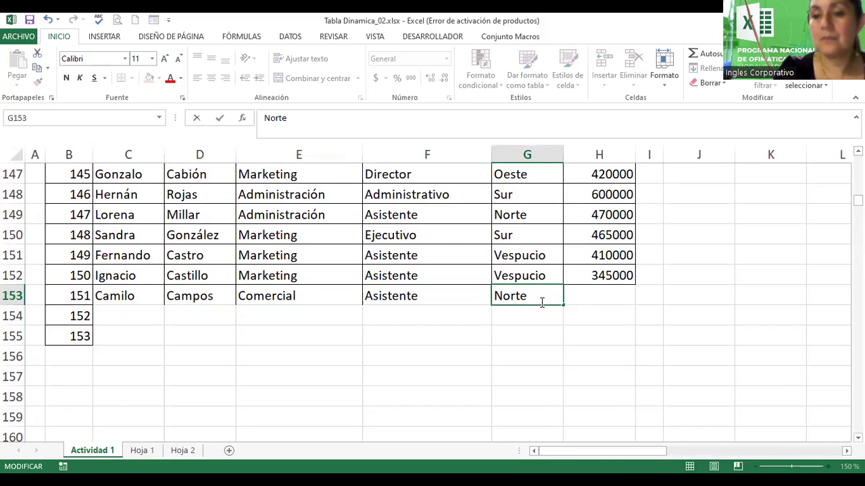
pyautogui.press('Return')
pyautogui.click(541, 302)
pyautogui.press('Right')
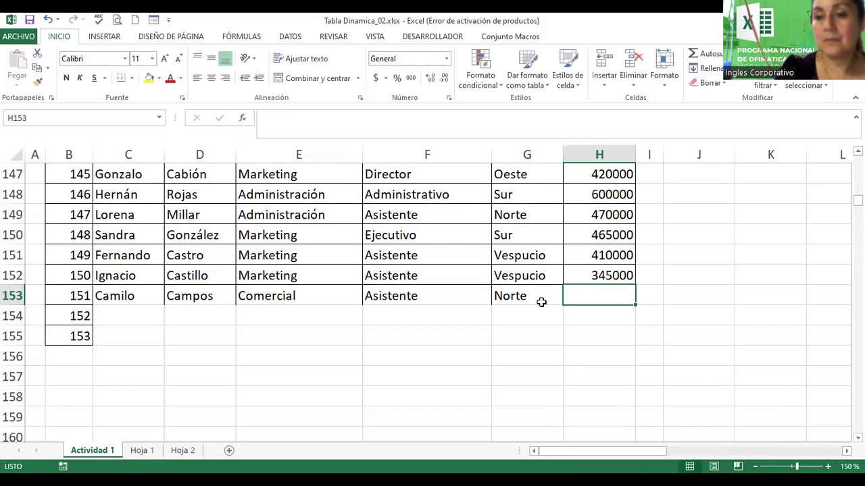
pyautogui.write('3000')
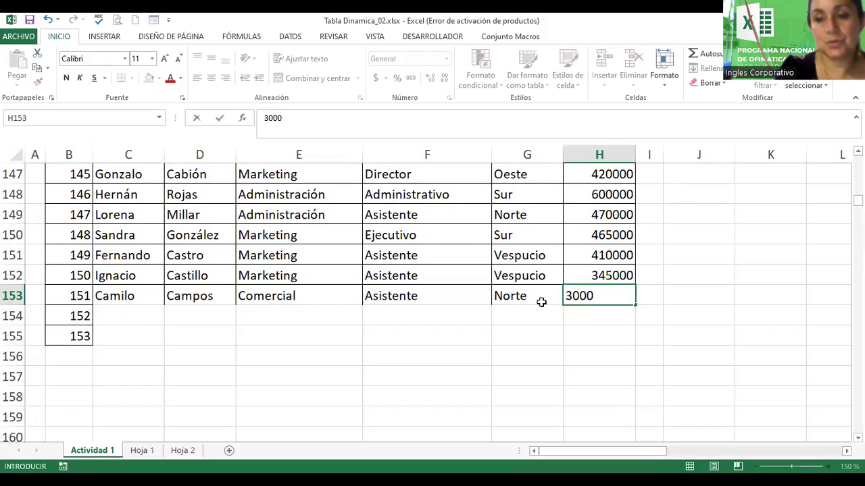
# Step: Start employee 152 in row 154 with first name, surname and department Marketing
pyautogui.click(127, 314)
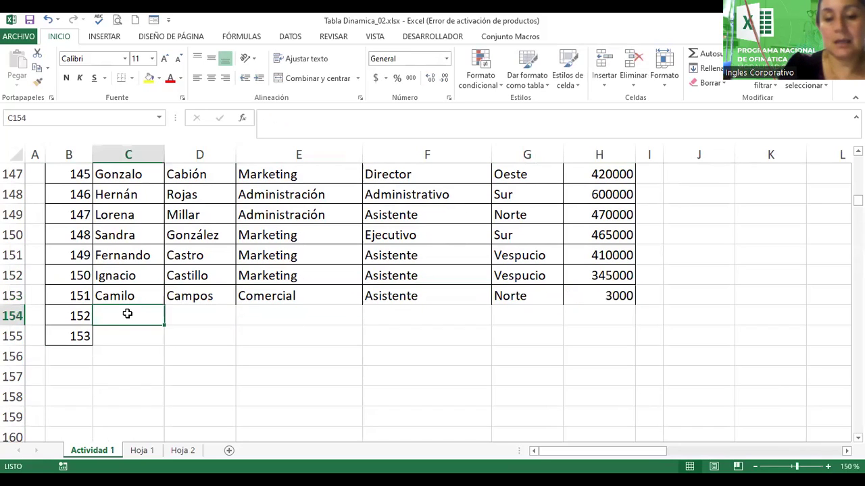
pyautogui.write('María')
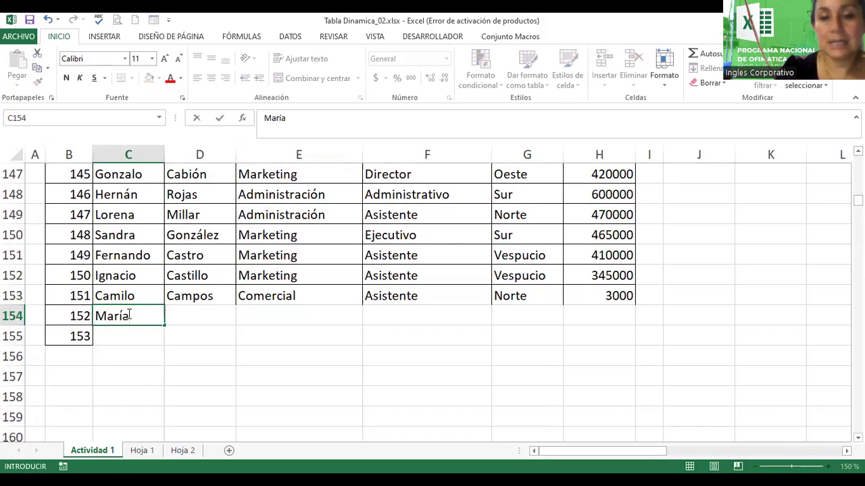
pyautogui.press('Tab')
pyautogui.write('López')
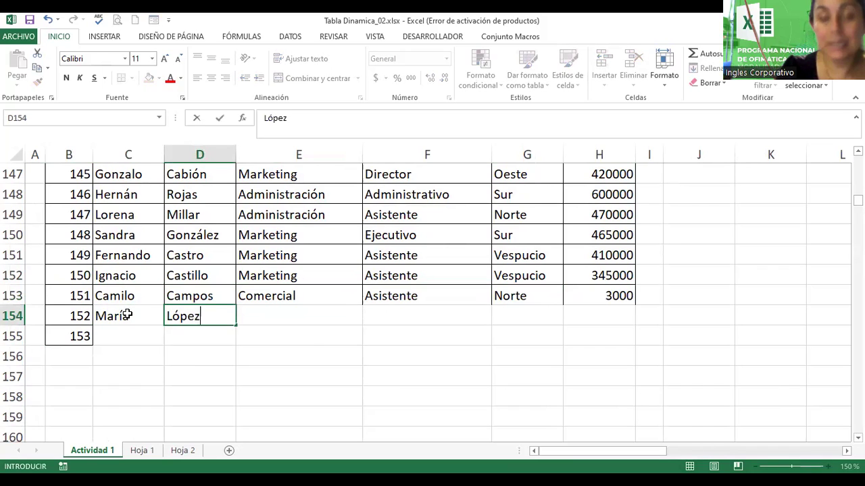
pyautogui.press('Tab')
pyautogui.write('M')
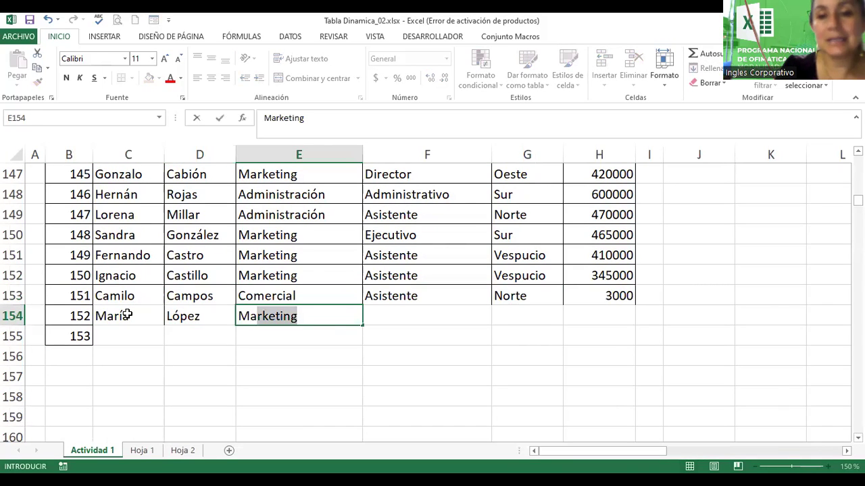
pyautogui.press('Tab')
# Step: Complete employee 152 with job title Directora, branch Sur and salary 2000
pyautogui.write('Directora')
pyautogui.press('Tab')
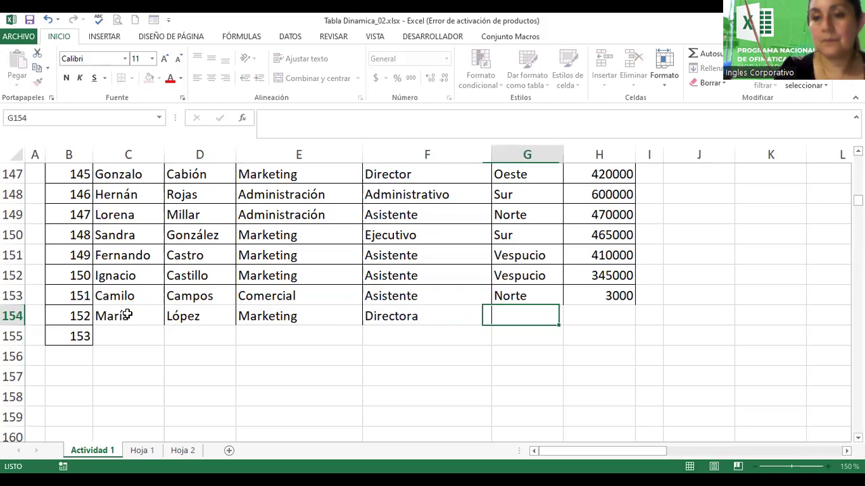
pyautogui.write('Sur')
pyautogui.press('Tab')
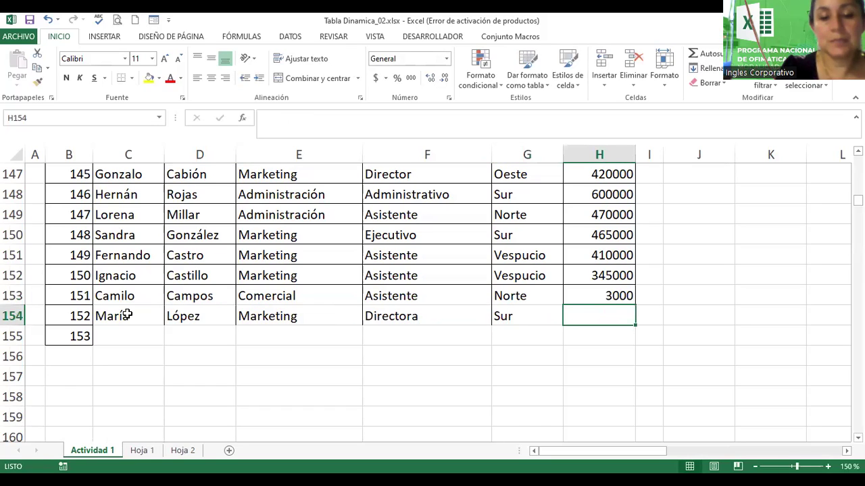
pyautogui.write('2000')
pyautogui.press('Down')
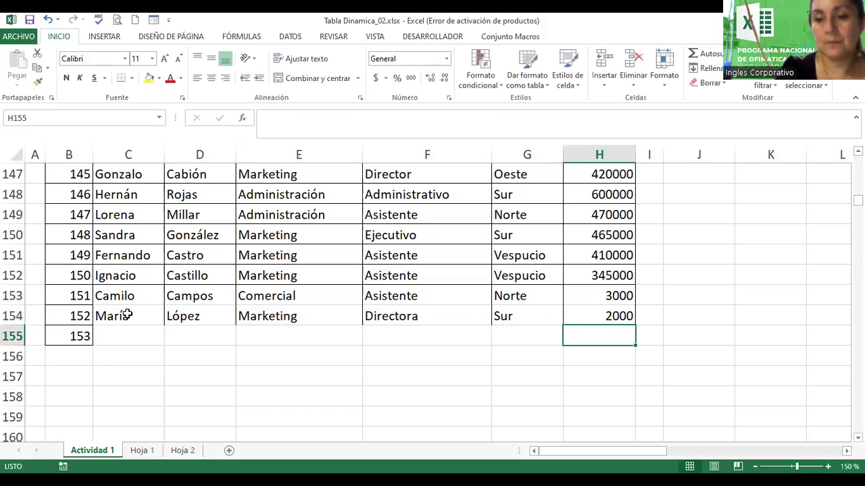
# Step: Add employee 153 in row 155: first name, surname, Administración, Ejecutiva, Oeste, 1000
pyautogui.press('Left')
pyautogui.press('Left')
pyautogui.press('Left')
pyautogui.press('Left')
pyautogui.press('Left')
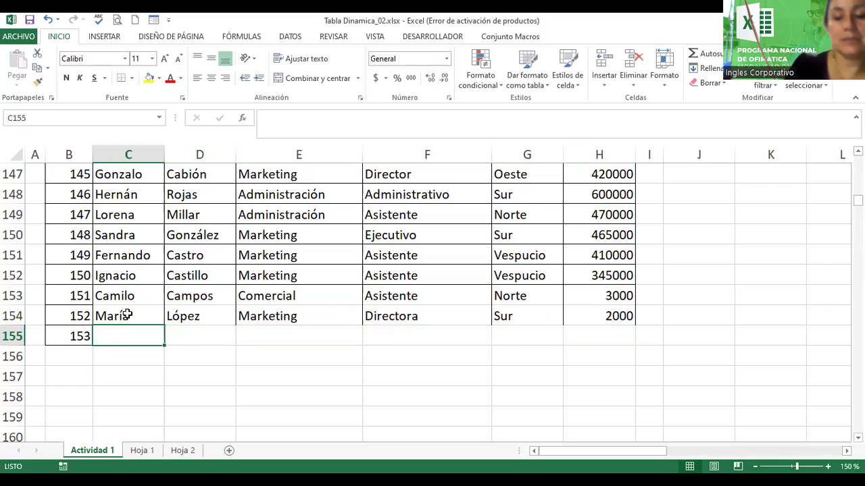
pyautogui.write('Ana')
pyautogui.press('Tab')
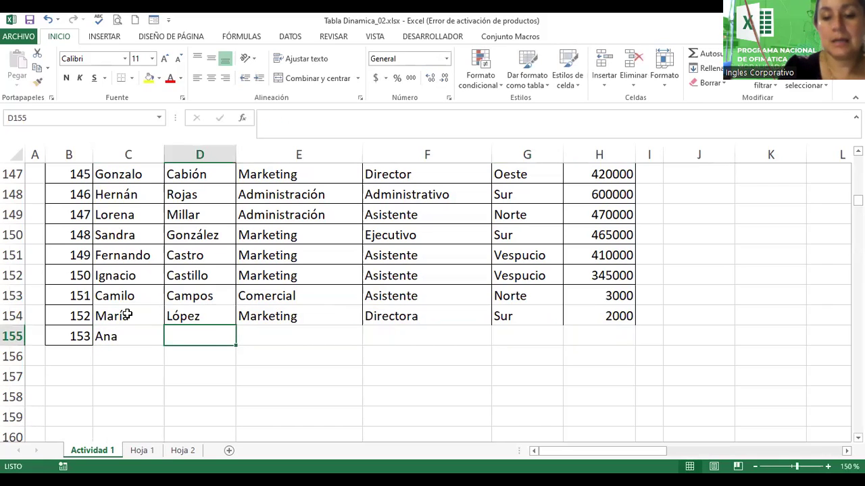
pyautogui.write('Paz')
pyautogui.press('Tab')
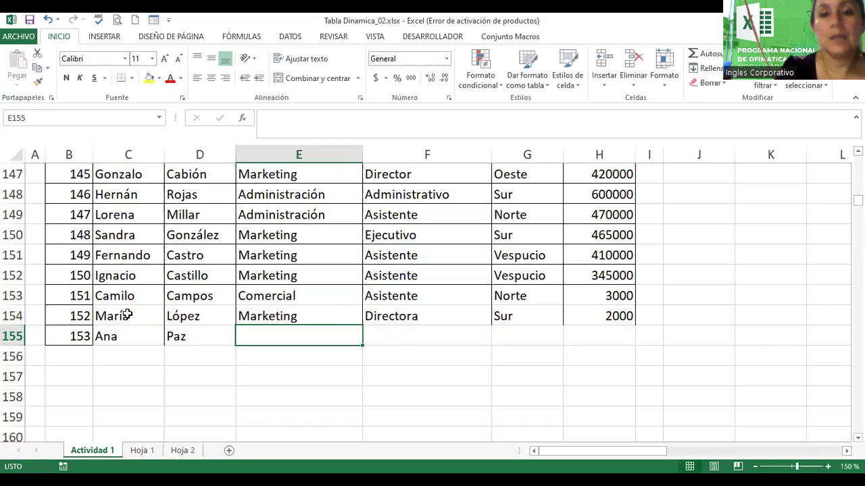
pyautogui.write('Ad')
pyautogui.press('Tab')
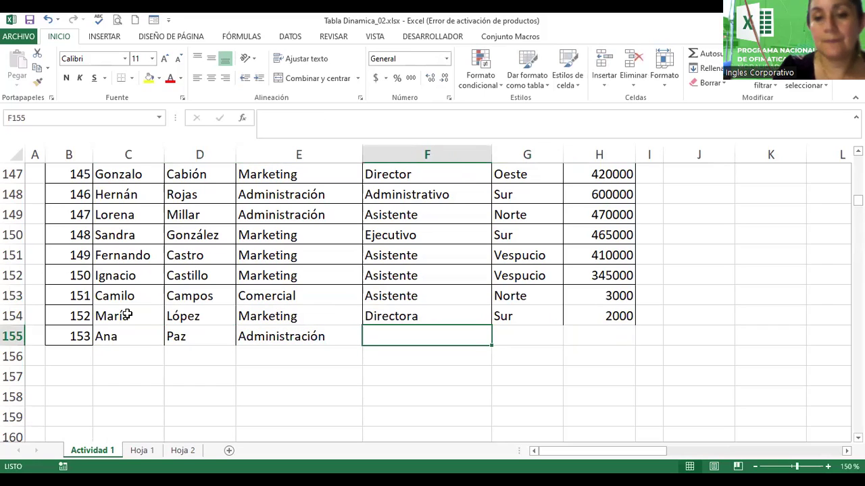
pyautogui.write('Ejecutiva')
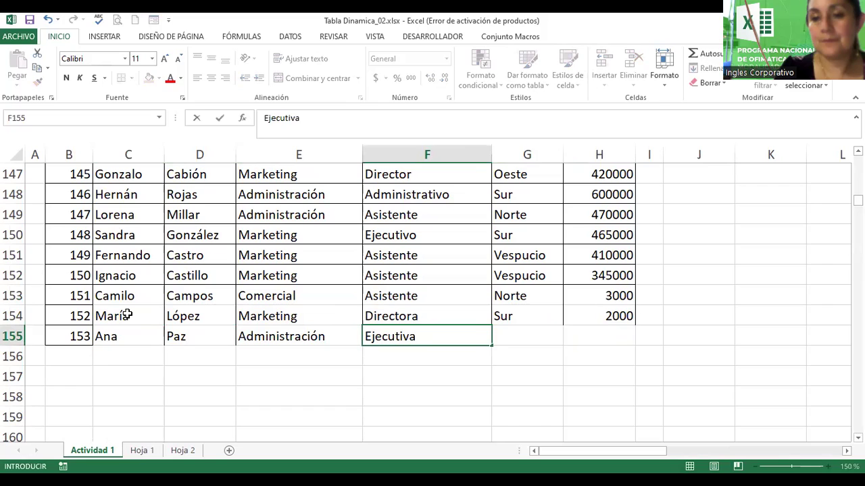
pyautogui.press('Tab')
pyautogui.write('Oe')
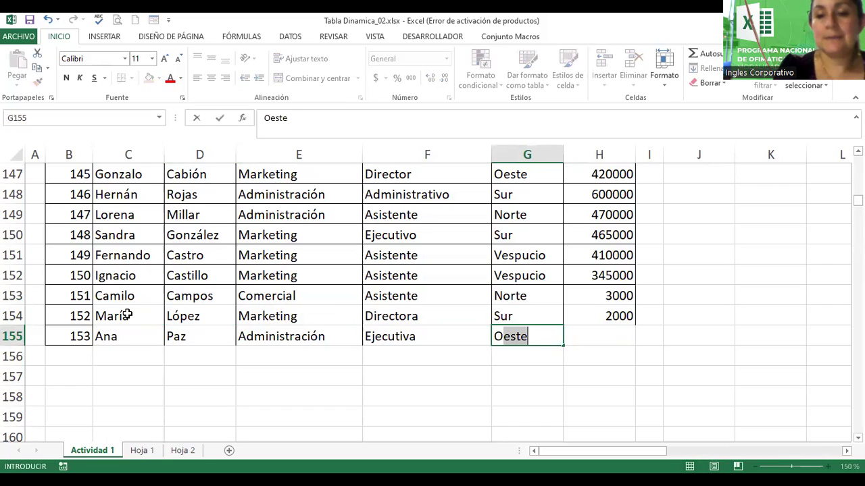
pyautogui.write('ste')
pyautogui.press('Tab')
pyautogui.write('1000')
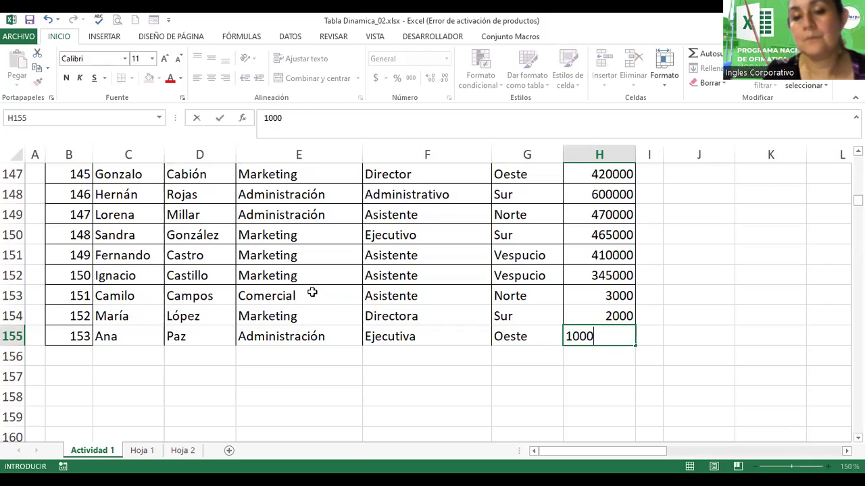
pyautogui.click(312, 293)
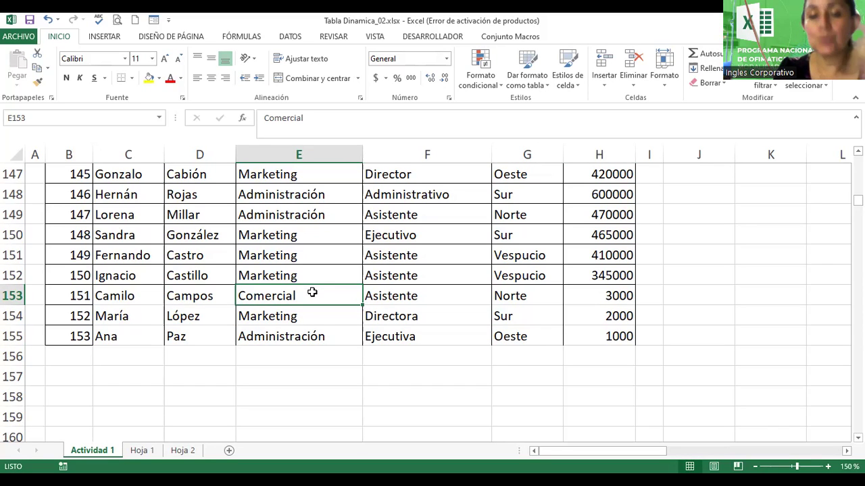
# Step: On Hoja 1, refresh the pivot table and refresh all, then open Cambiar origen de datos
pyautogui.click(142, 450)
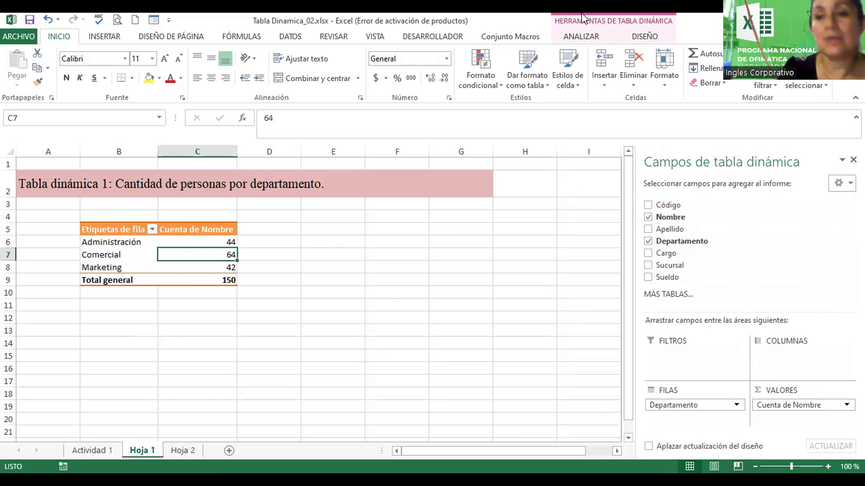
pyautogui.click(582, 35)
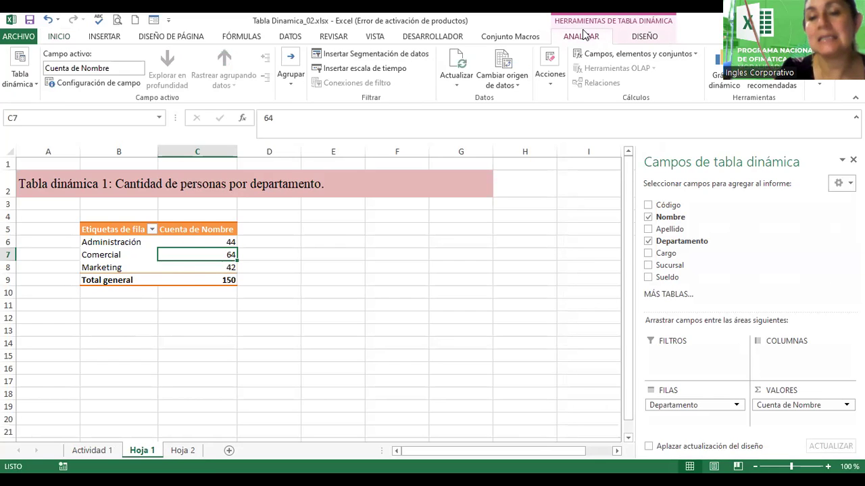
pyautogui.click(456, 92)
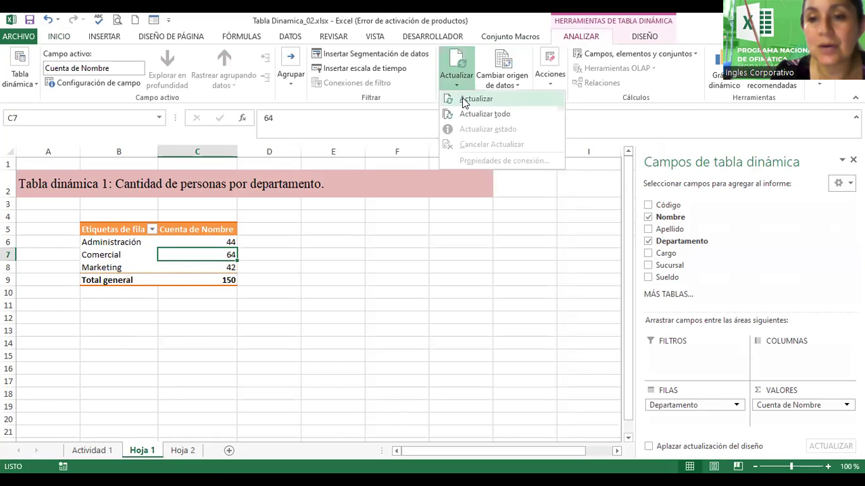
pyautogui.click(476, 99)
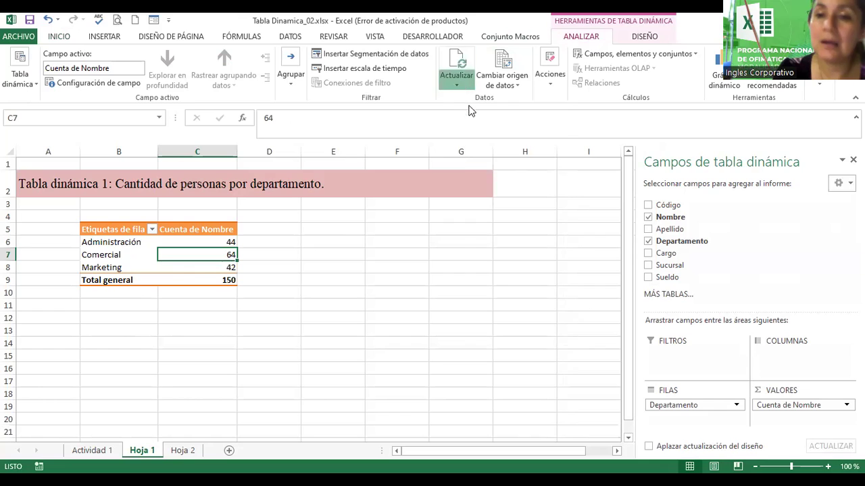
pyautogui.click(456, 84)
pyautogui.click(470, 114)
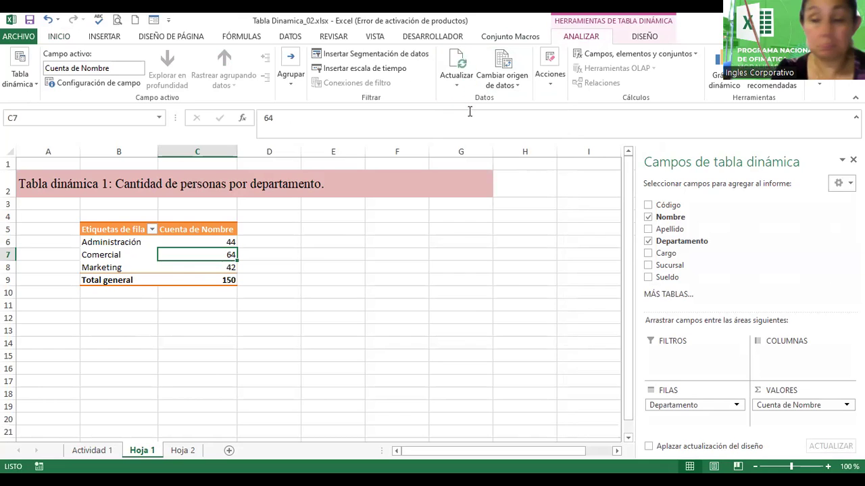
pyautogui.click(514, 85)
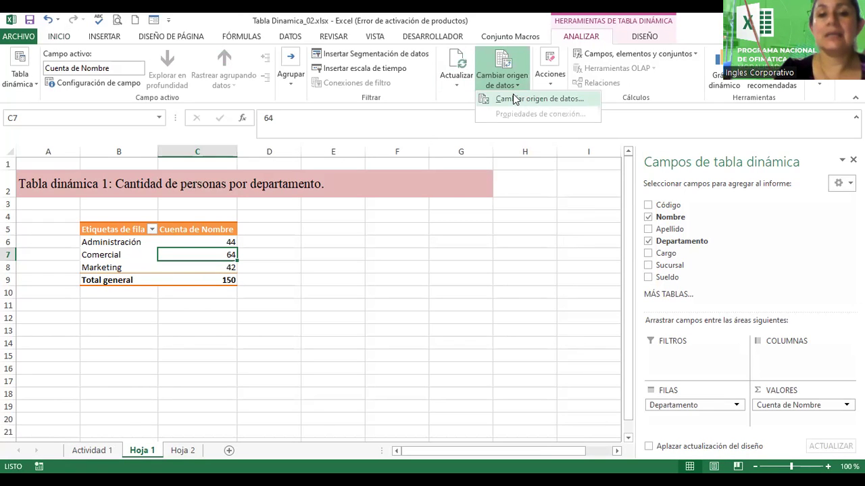
# Step: Change the pivot source range to 'Actividad 1'!$B$2:$H$155 and confirm with Aceptar
pyautogui.click(512, 96)
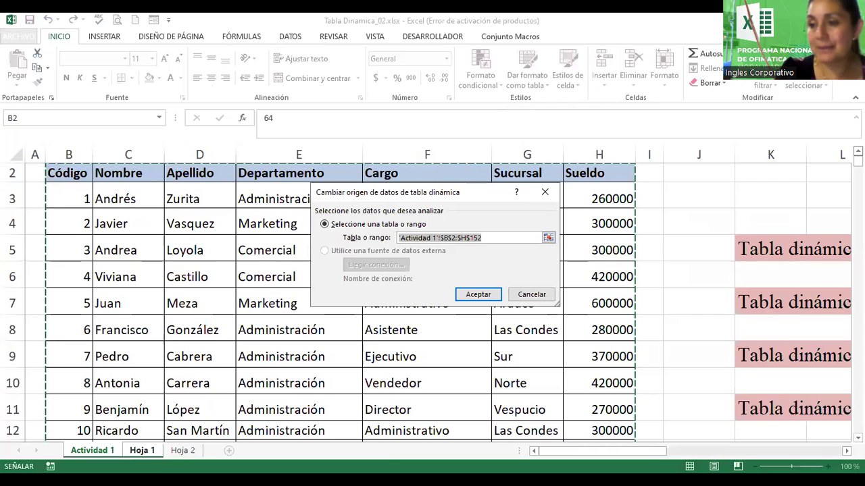
pyautogui.moveTo(858, 161)
pyautogui.mouseDown()
pyautogui.moveTo(857, 240)
pyautogui.moveTo(857, 200)
pyautogui.mouseUp()
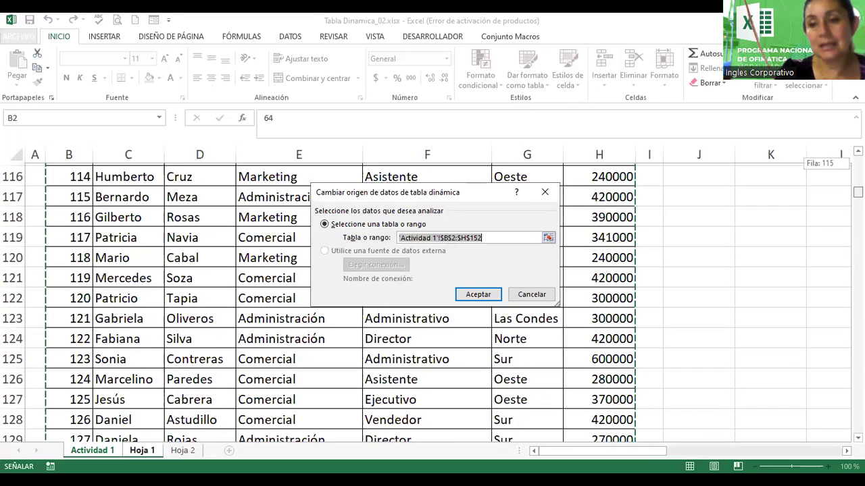
pyautogui.moveTo(857, 200); pyautogui.dragTo(858, 196)
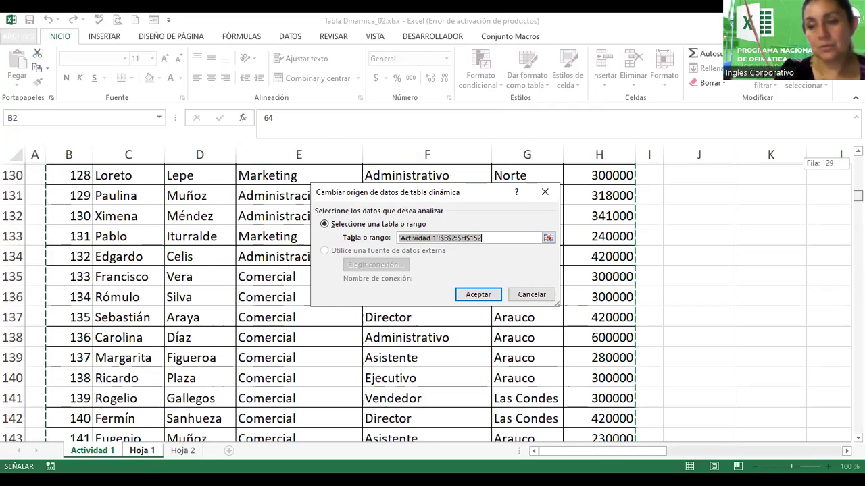
pyautogui.scroll(-1, 427, 303)
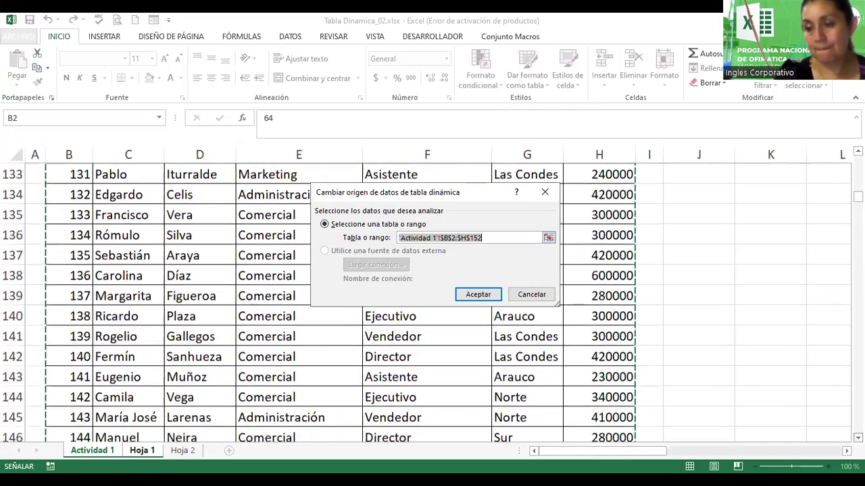
pyautogui.scroll(-2, 427, 303)
pyautogui.scroll(-1, 427, 302)
pyautogui.scroll(-2, 427, 303)
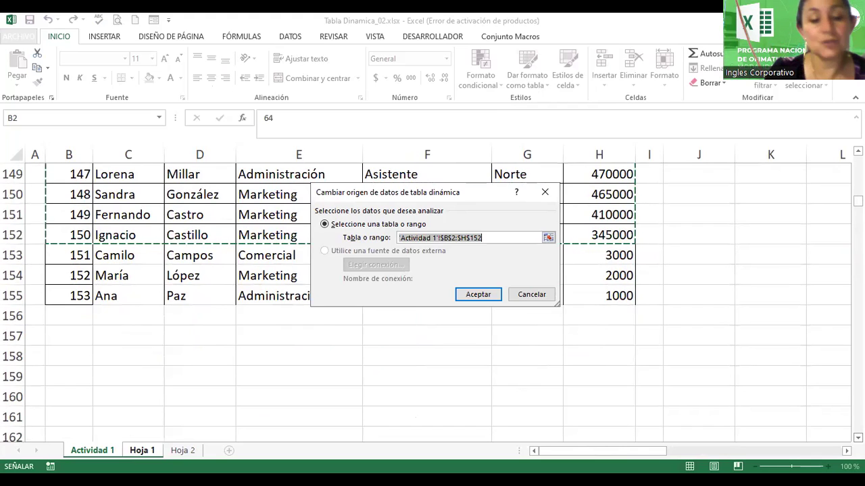
pyautogui.hotkey('shift', 'Down')
pyautogui.hotkey('shift', 'Down')
pyautogui.hotkey('shift', 'Down')
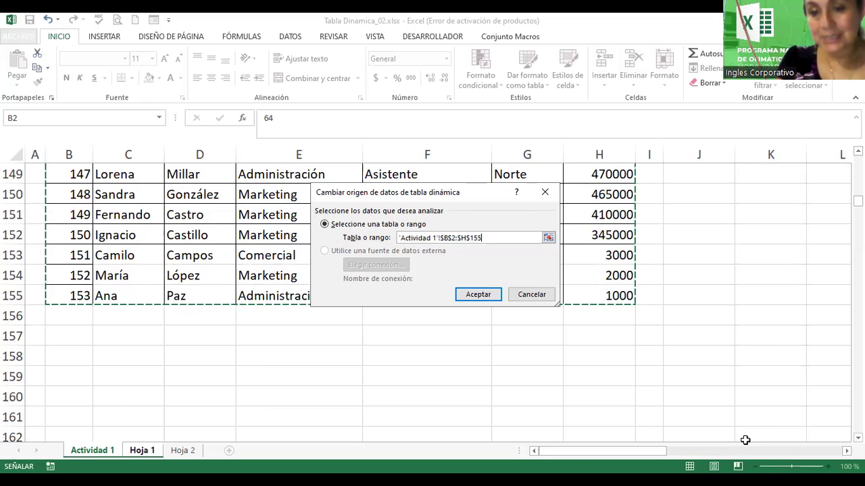
pyautogui.click(477, 294)
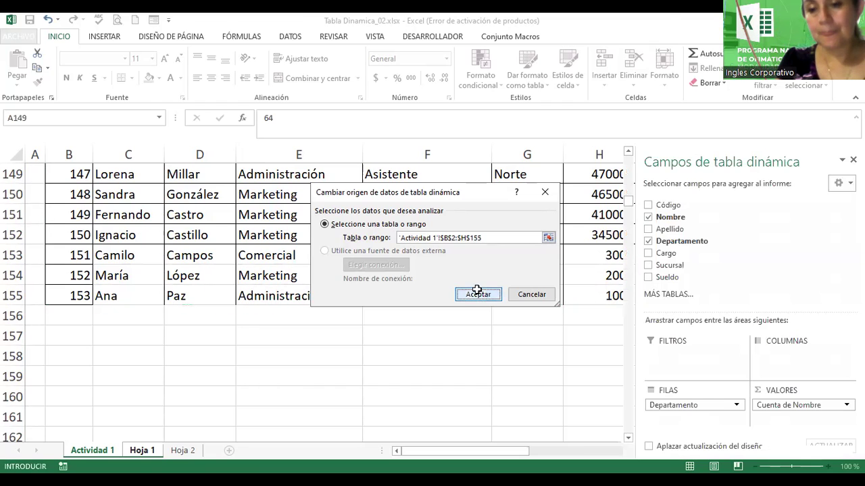
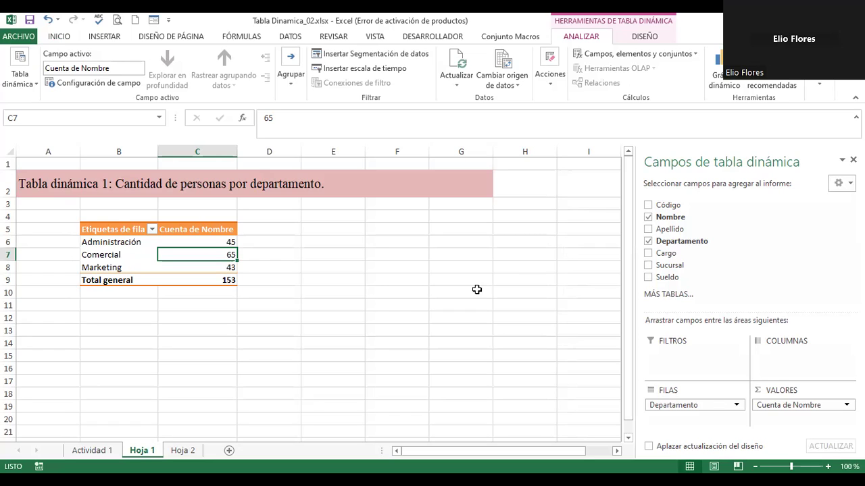
# Step: Switch to the Actividad 1 sheet and scroll up to its header row
pyautogui.click(81, 452)
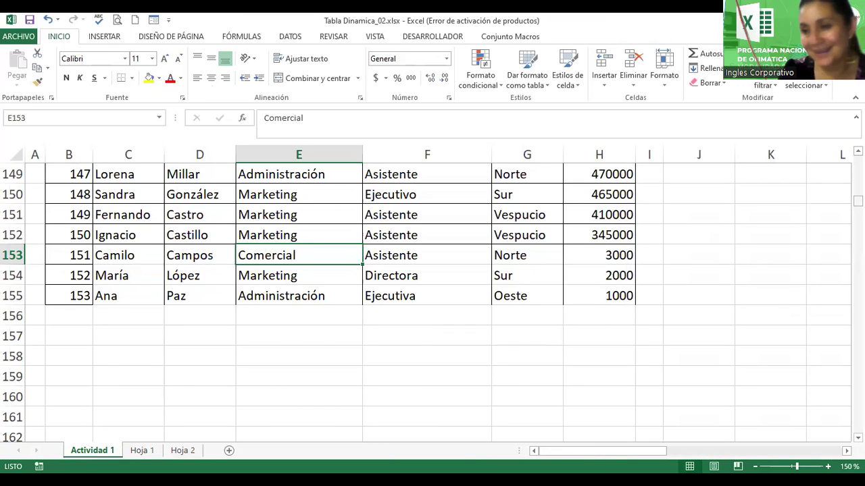
pyautogui.moveTo(858, 200); pyautogui.dragTo(857, 160)
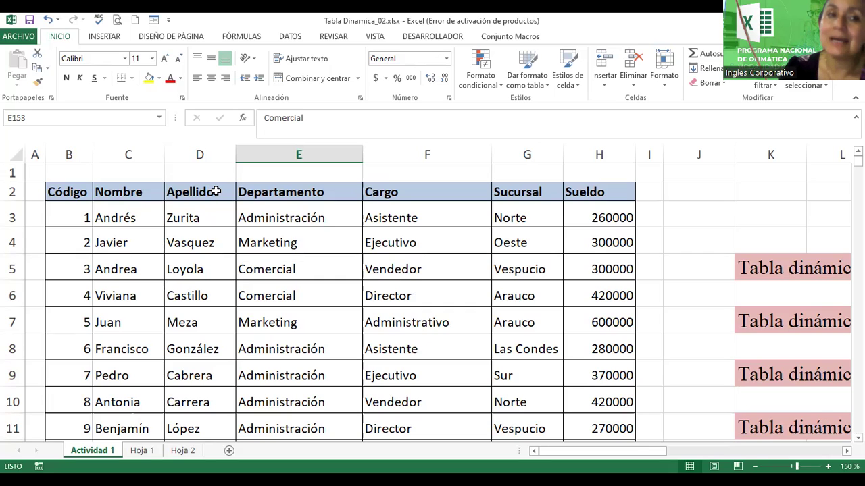
# Step: Merge and centre B1:B2 for Código and C1:C2 for Nombre
pyautogui.click(69, 190)
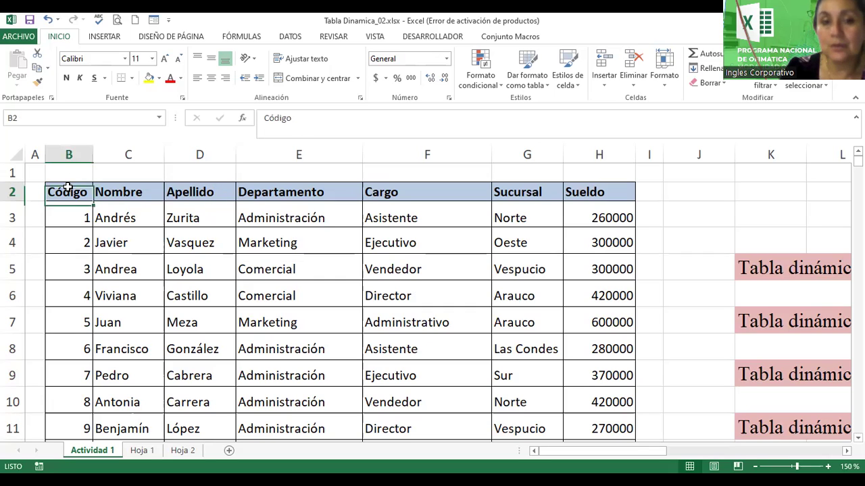
pyautogui.moveTo(71, 190); pyautogui.dragTo(68, 173)
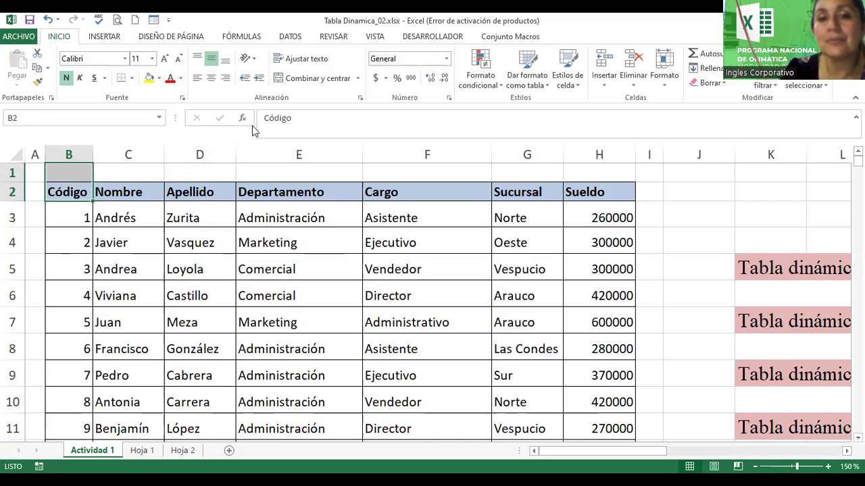
pyautogui.click(312, 79)
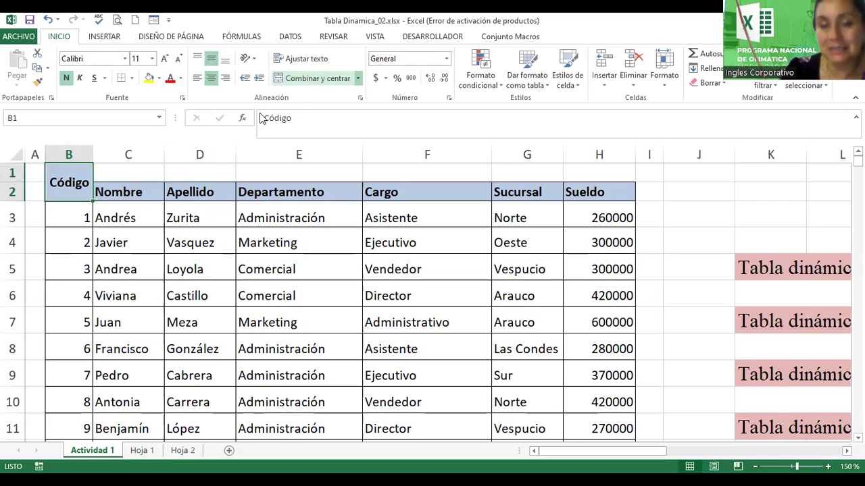
pyautogui.moveTo(126, 185); pyautogui.dragTo(125, 170)
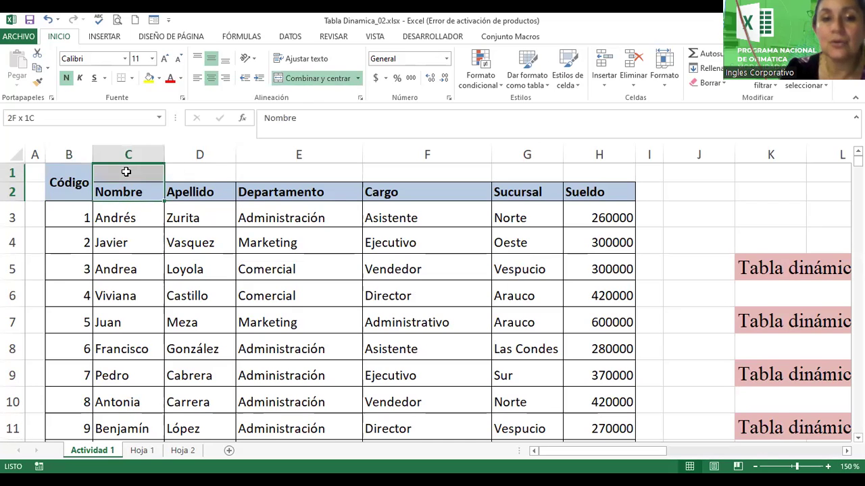
pyautogui.click(322, 79)
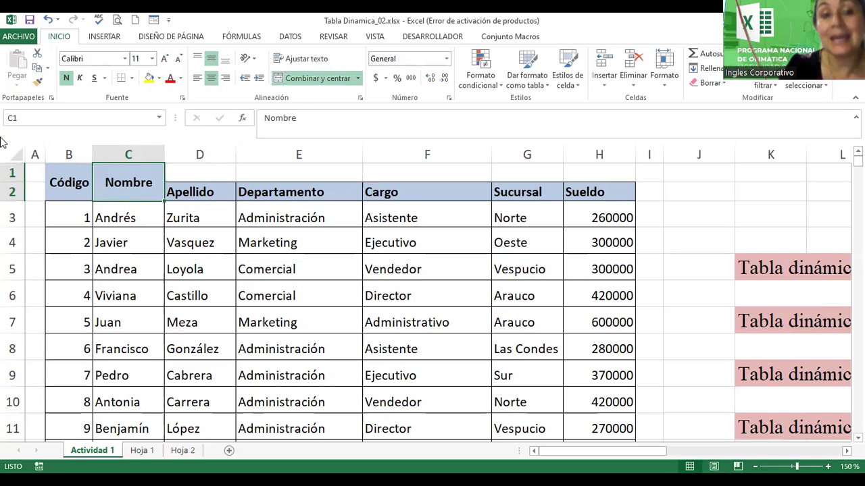
# Step: Check rows 1–2 and the merged Código and Nombre header cells
pyautogui.click(13, 173)
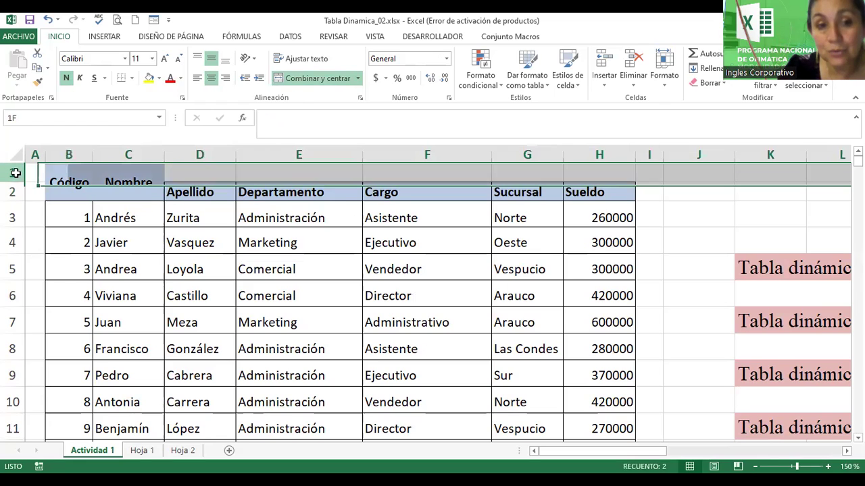
pyautogui.click(14, 193)
pyautogui.moveTo(14, 193); pyautogui.dragTo(12, 192)
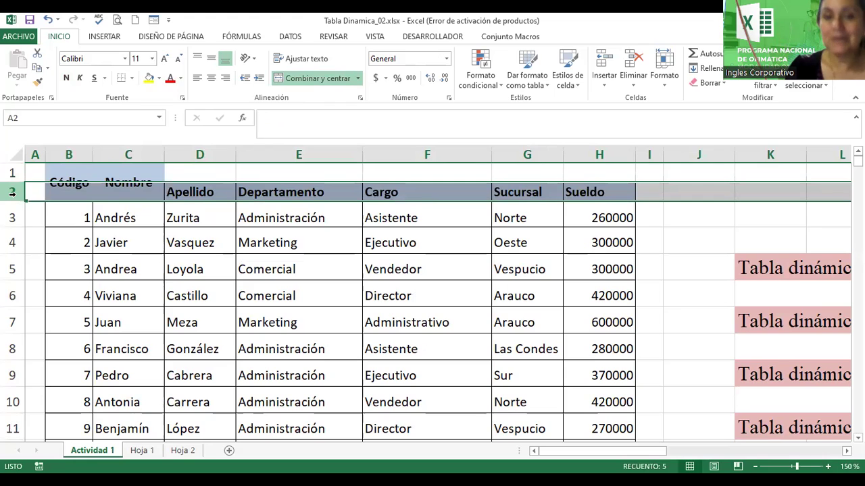
pyautogui.click(116, 220)
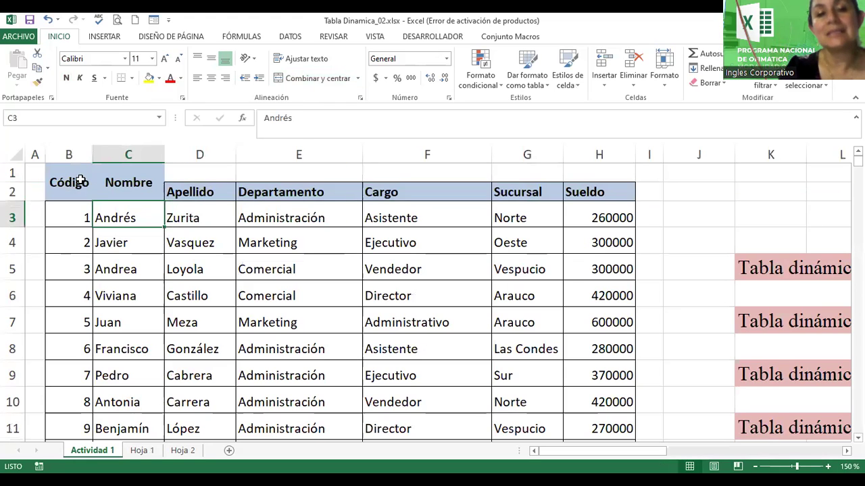
pyautogui.click(80, 181)
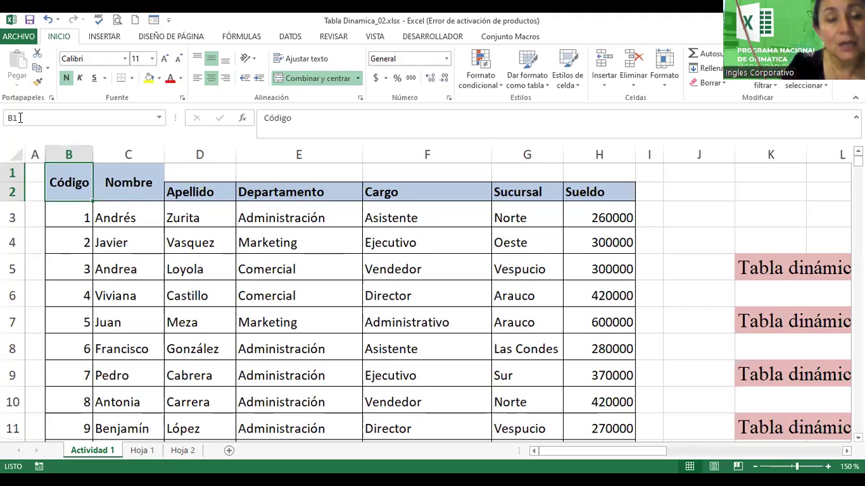
pyautogui.click(139, 173)
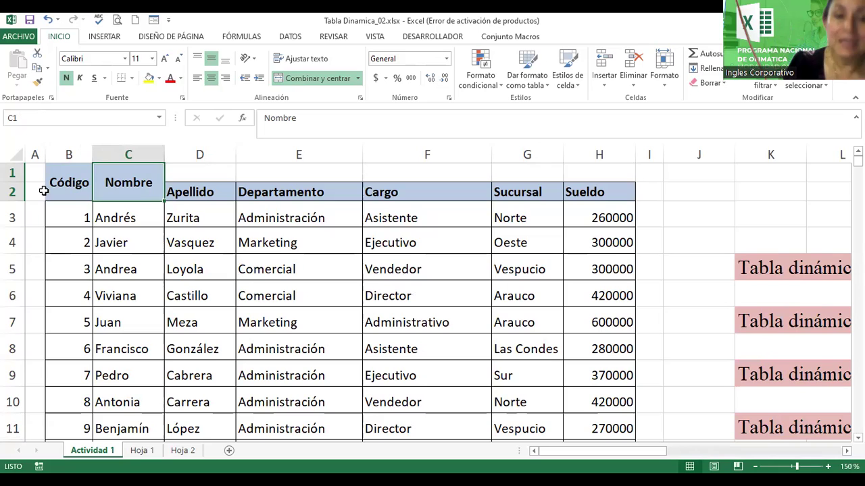
pyautogui.click(10, 173)
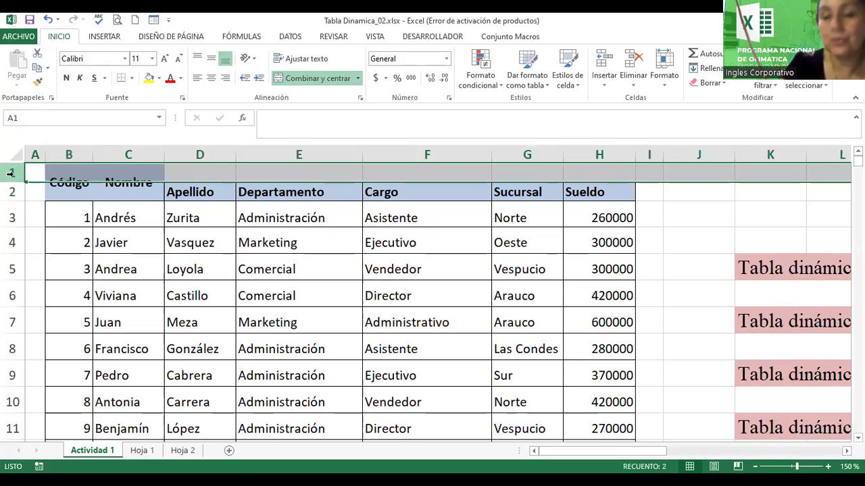
pyautogui.click(11, 194)
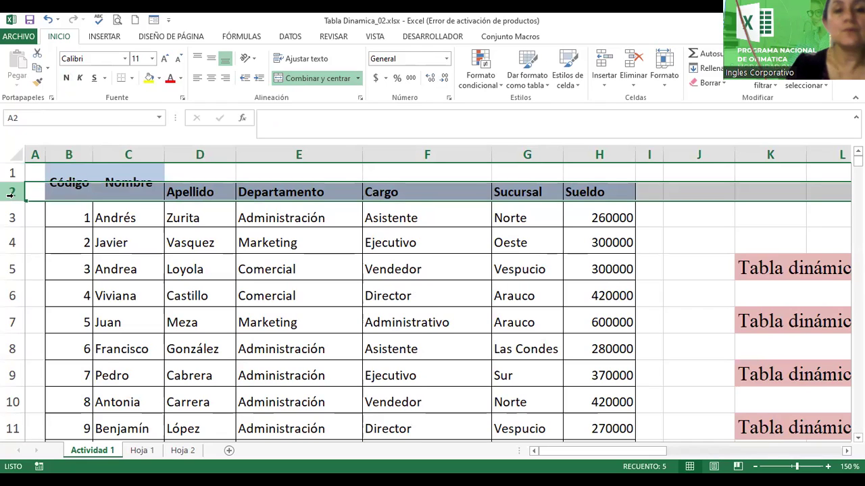
pyautogui.click(240, 214)
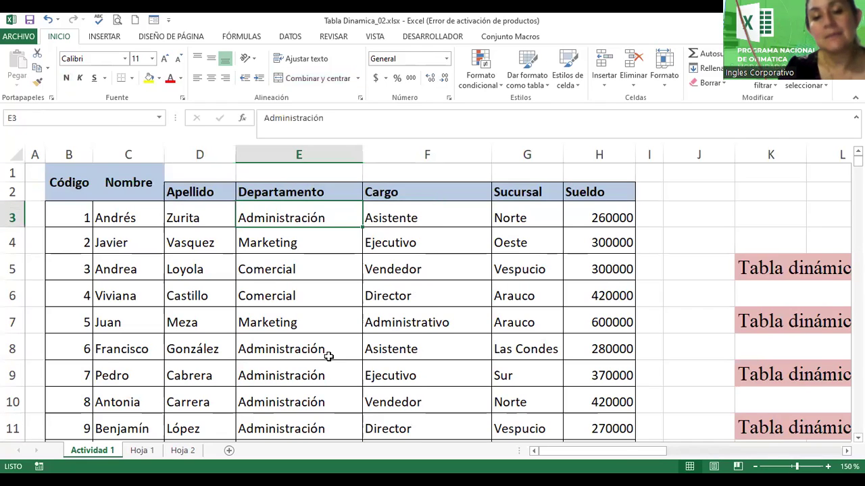
# Step: Refresh the Hoja 1 pivot table and dismiss the invalid field name error
pyautogui.click(150, 453)
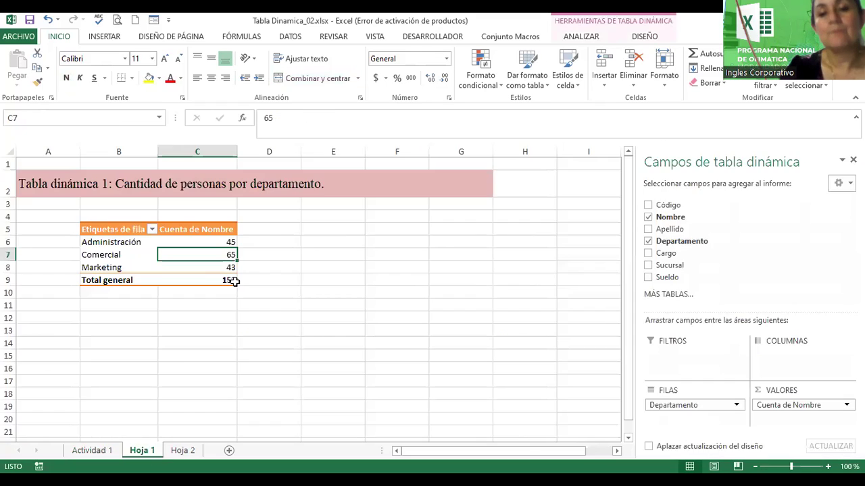
pyautogui.rightClick(189, 253)
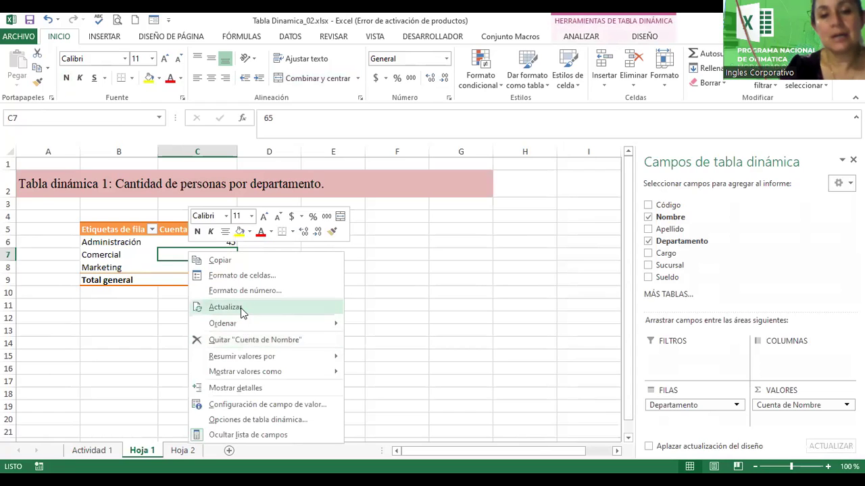
pyautogui.click(230, 308)
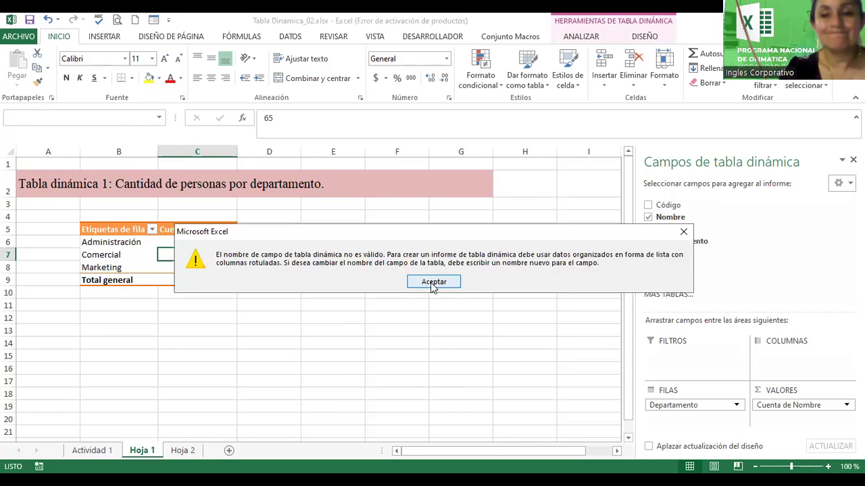
pyautogui.click(434, 281)
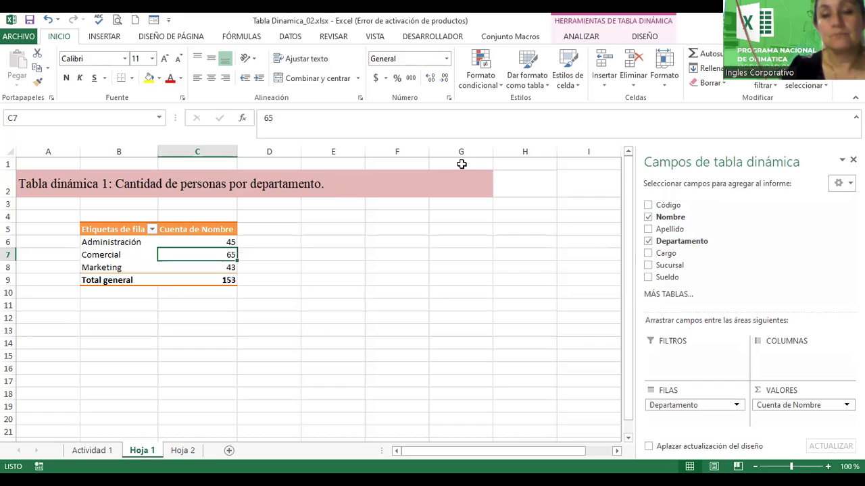
# Step: Reconfirm the pivot's data source as 'Actividad 1'!$B$2:$H$155
pyautogui.click(642, 37)
pyautogui.click(580, 37)
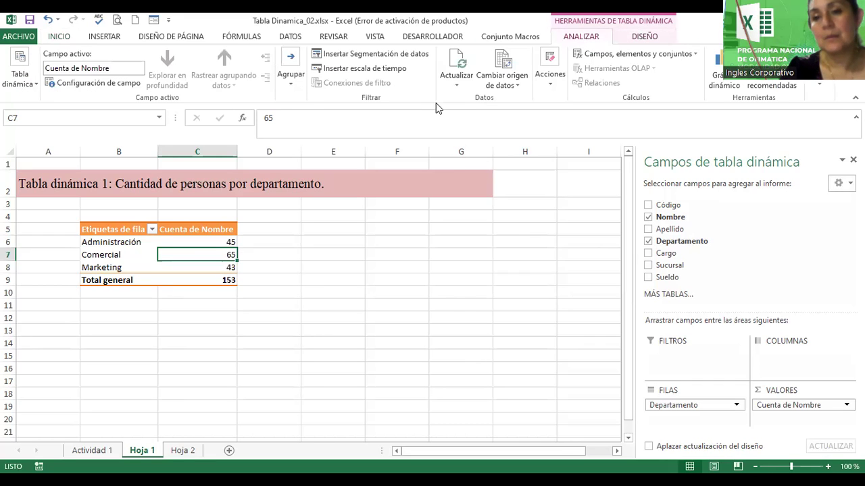
pyautogui.click(497, 83)
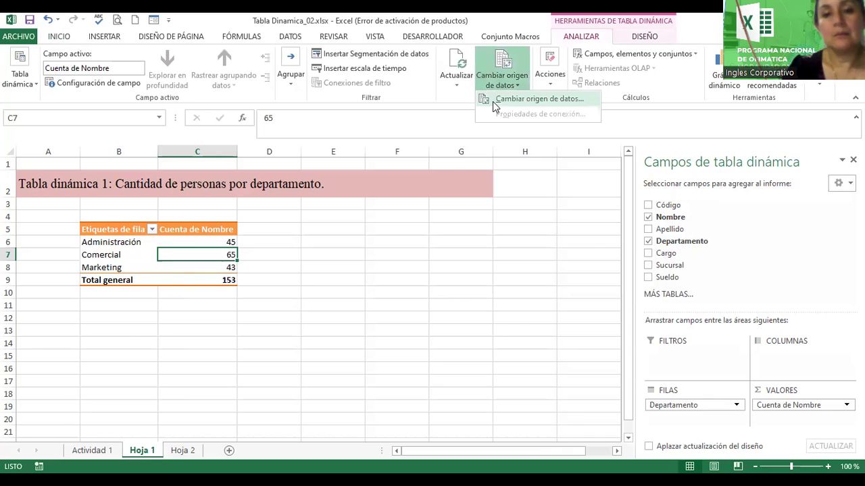
pyautogui.click(492, 102)
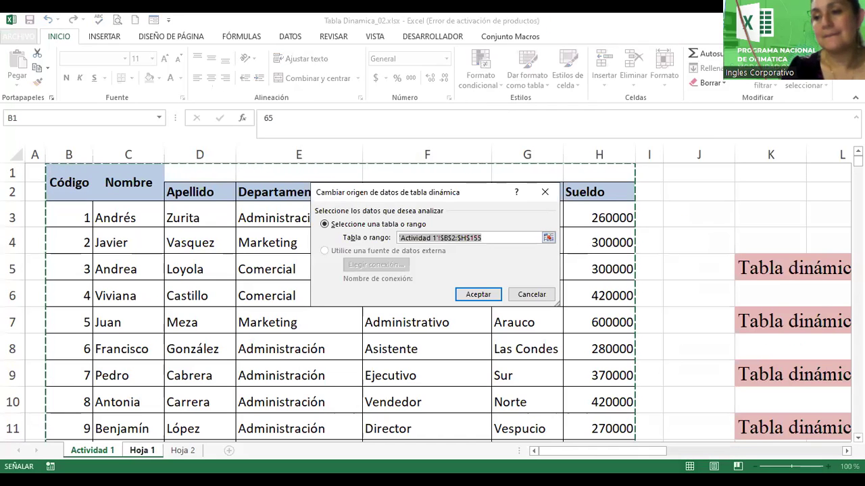
pyautogui.moveTo(858, 161)
pyautogui.mouseDown()
pyautogui.moveTo(858, 236)
pyautogui.moveTo(858, 208)
pyautogui.mouseUp()
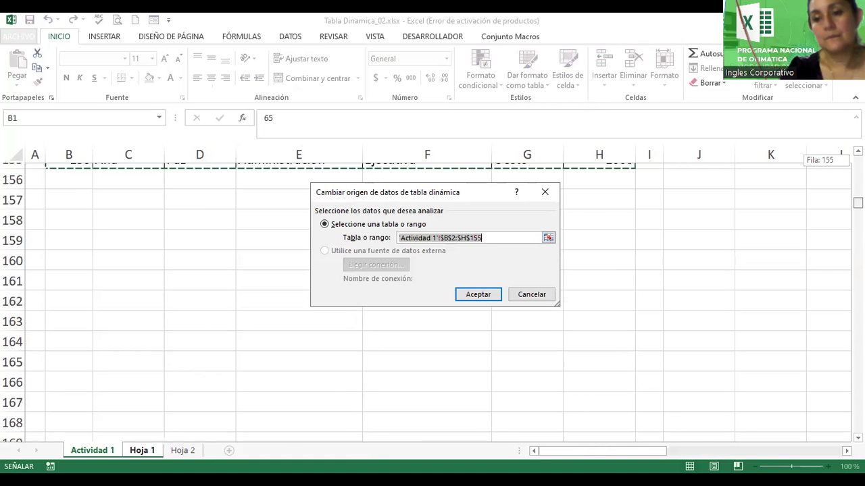
pyautogui.moveTo(858, 208); pyautogui.dragTo(858, 200)
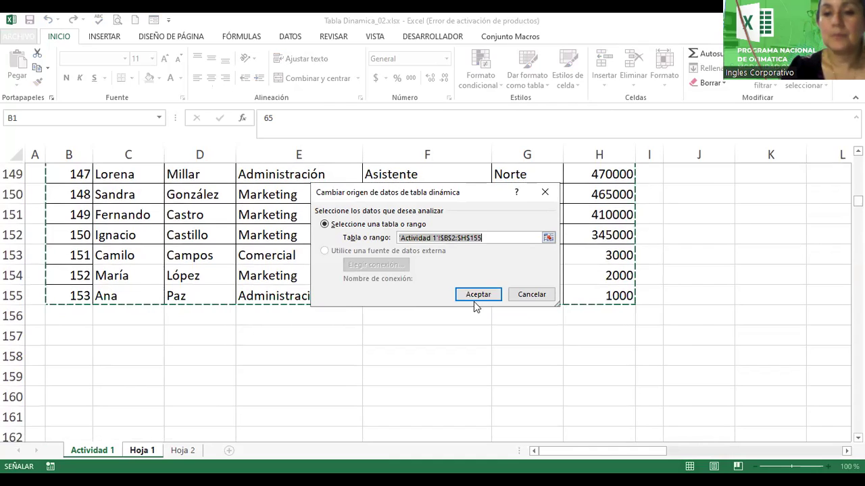
pyautogui.click(477, 295)
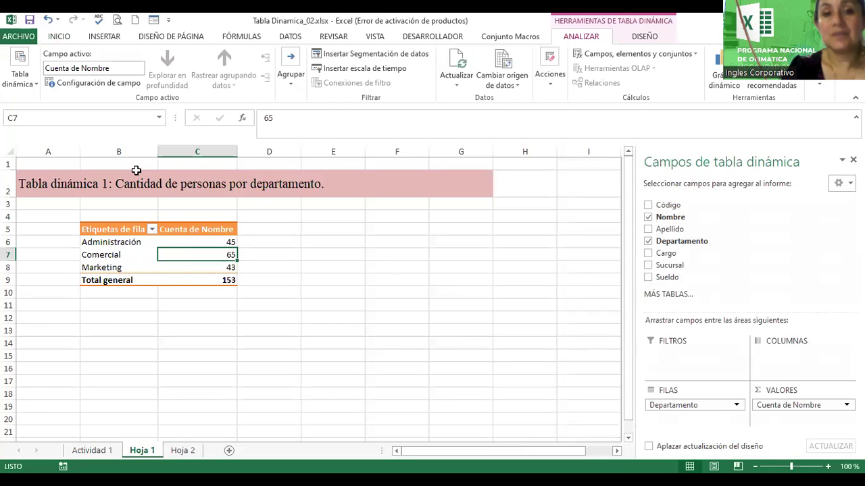
# Step: Close the Filas en blanco options without changes and return to Actividad 1
pyautogui.click(635, 37)
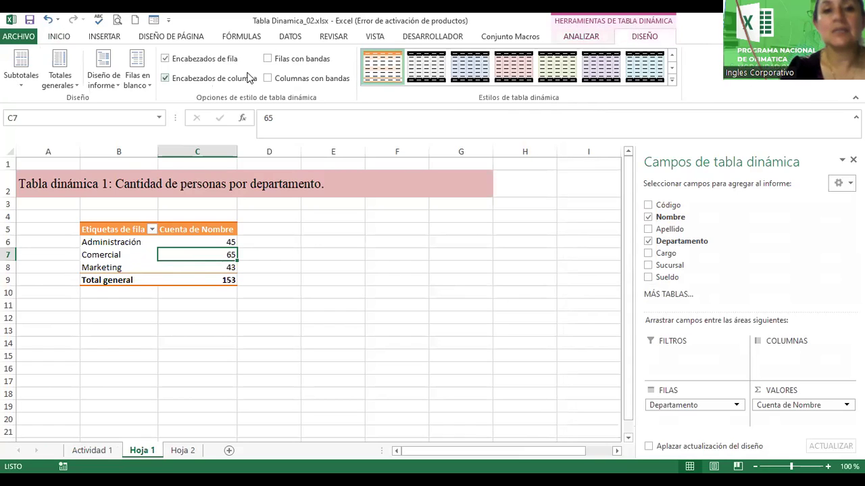
pyautogui.click(149, 89)
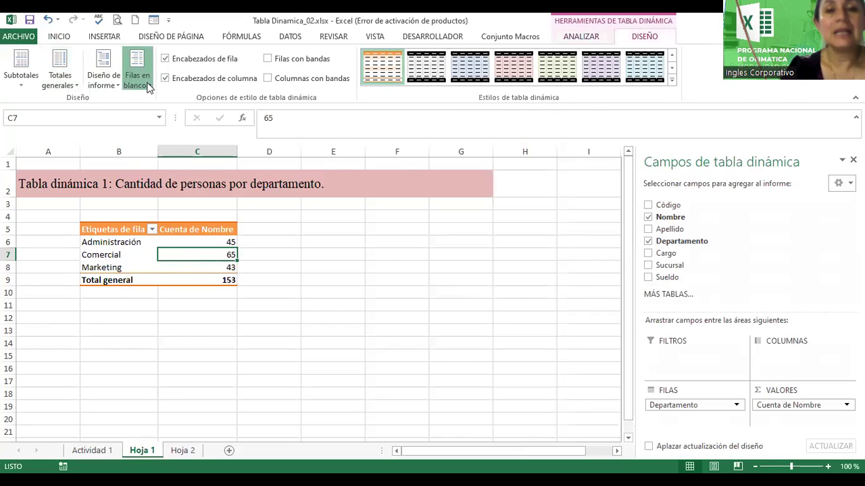
pyautogui.click(138, 75)
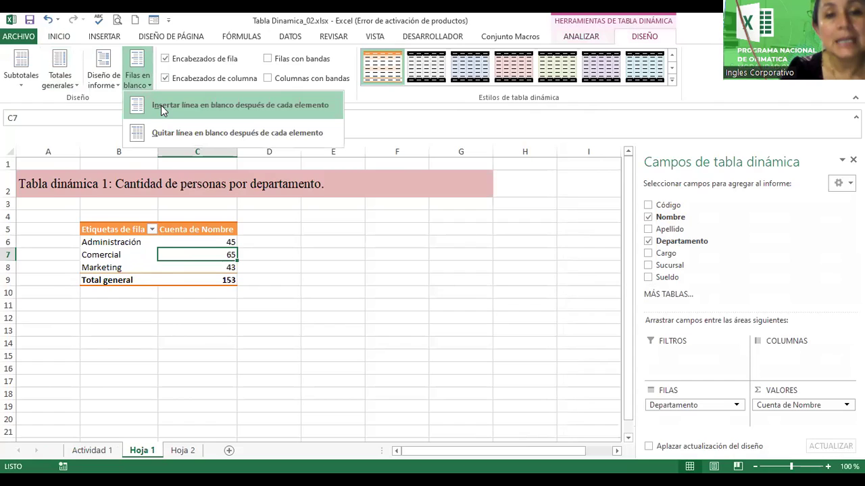
pyautogui.click(161, 106)
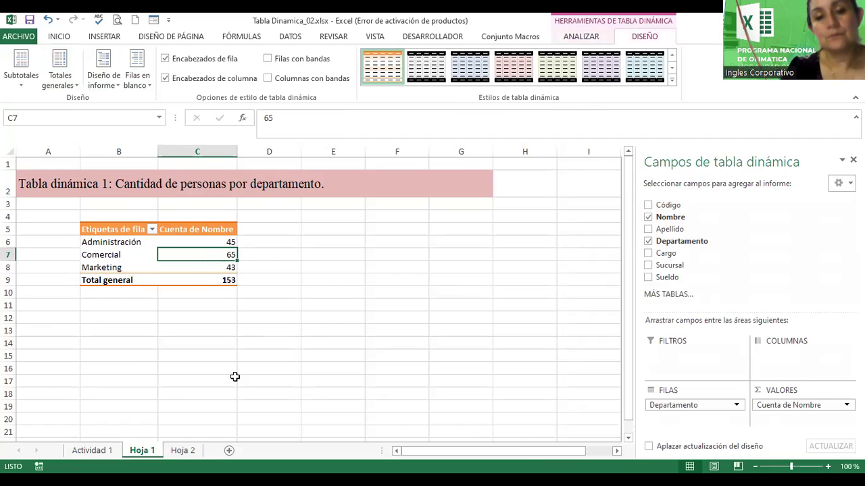
pyautogui.click(112, 450)
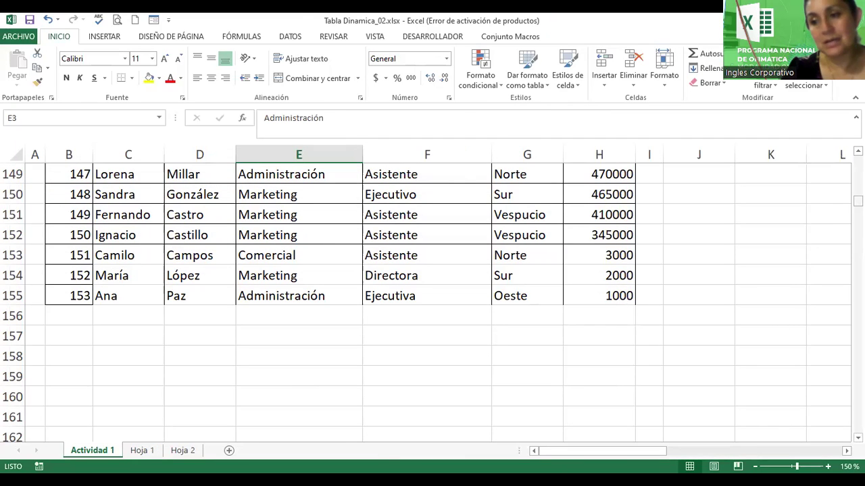
# Step: Merge and centre D1:D2 through H1:H2 for Apellido, Departamento, Cargo, Sucursal and Sueldo
pyautogui.scroll(20, 432, 298)
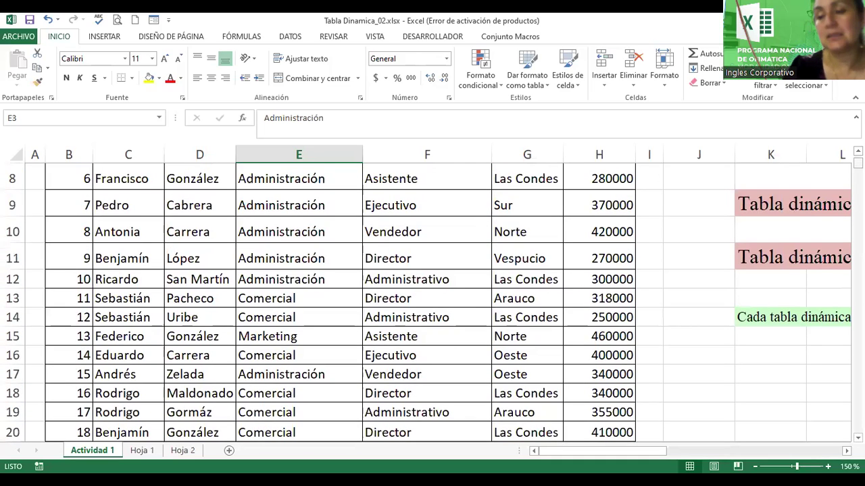
pyautogui.scroll(3, 286, 177)
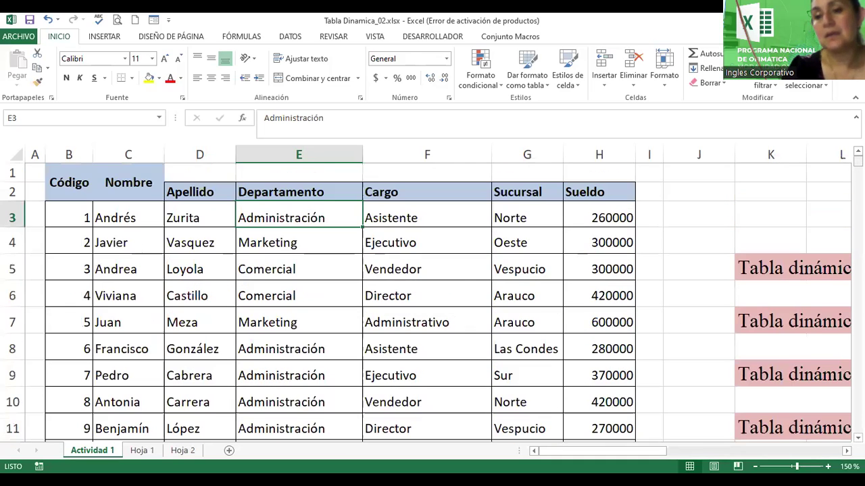
pyautogui.click(199, 192)
pyautogui.moveTo(200, 192); pyautogui.dragTo(199, 174)
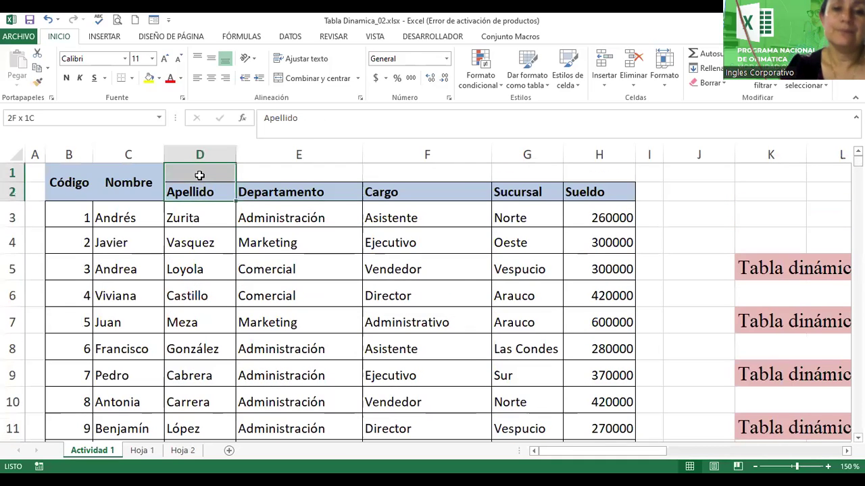
pyautogui.click(331, 79)
pyautogui.moveTo(278, 191); pyautogui.dragTo(279, 175)
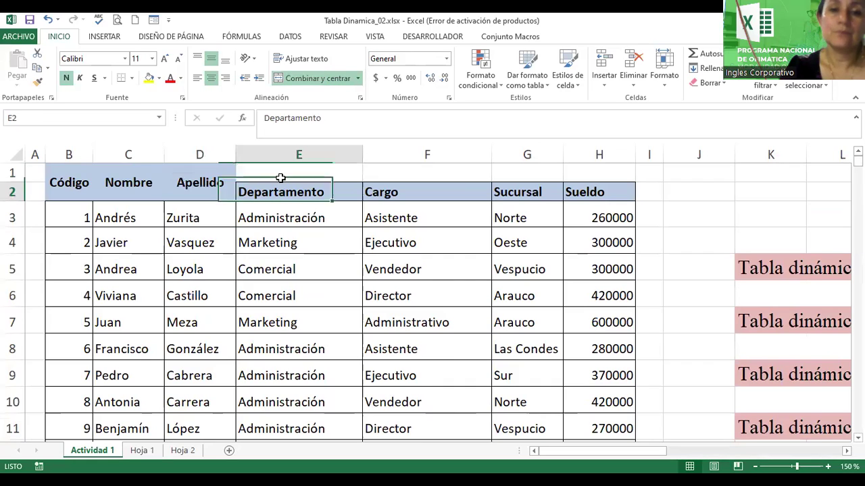
pyautogui.click(318, 78)
pyautogui.moveTo(412, 190); pyautogui.dragTo(412, 174)
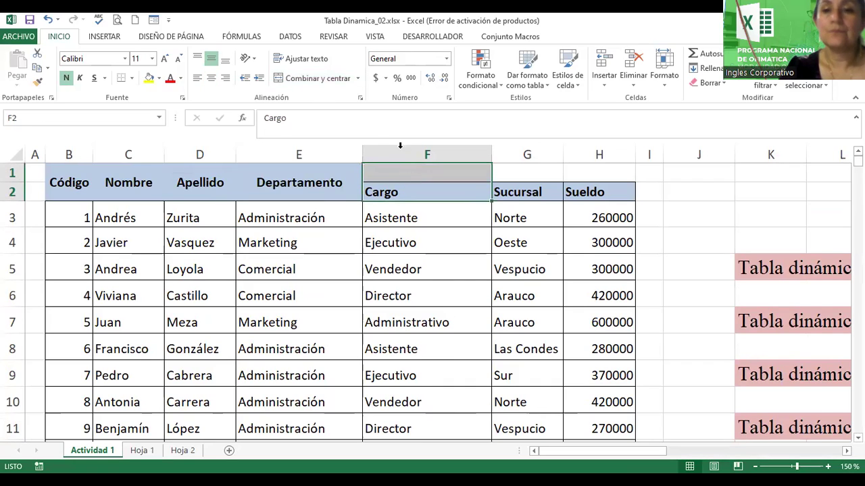
pyautogui.click(325, 77)
pyautogui.moveTo(531, 194); pyautogui.dragTo(532, 179)
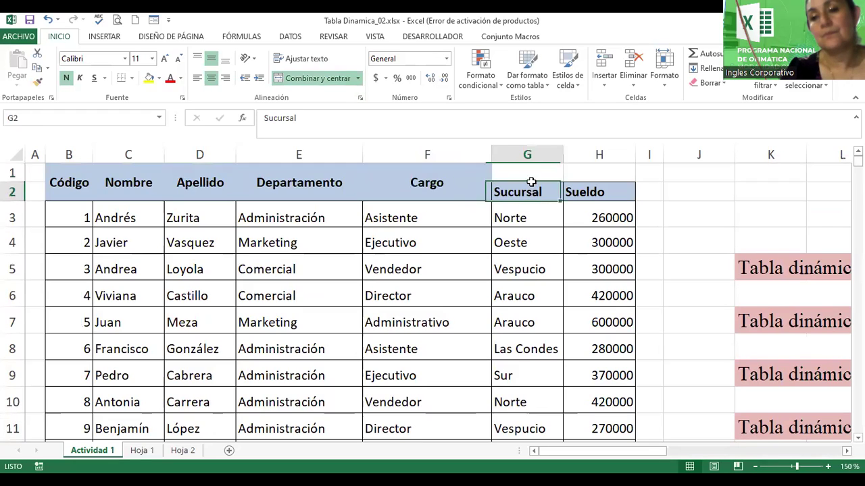
pyautogui.click(316, 78)
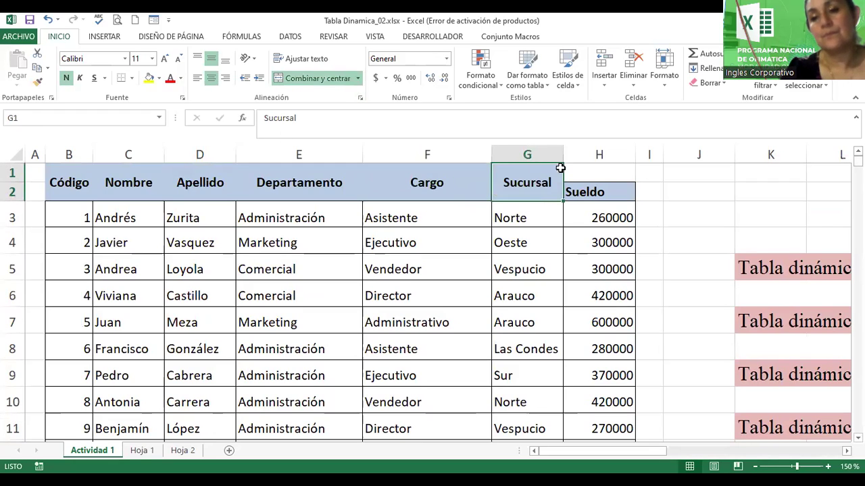
pyautogui.moveTo(593, 191); pyautogui.dragTo(588, 170)
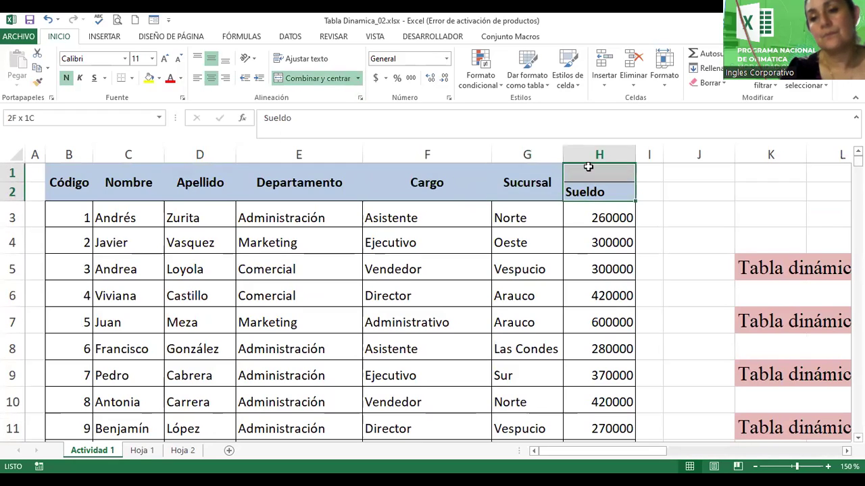
pyautogui.click(313, 78)
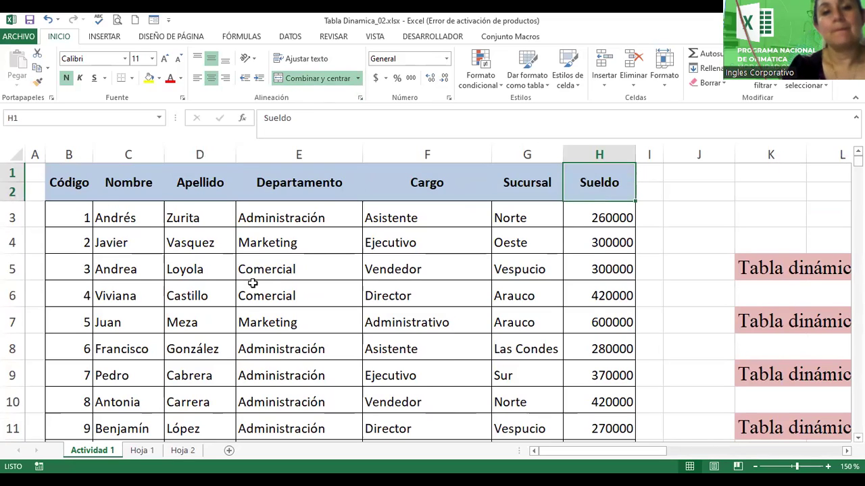
pyautogui.click(142, 451)
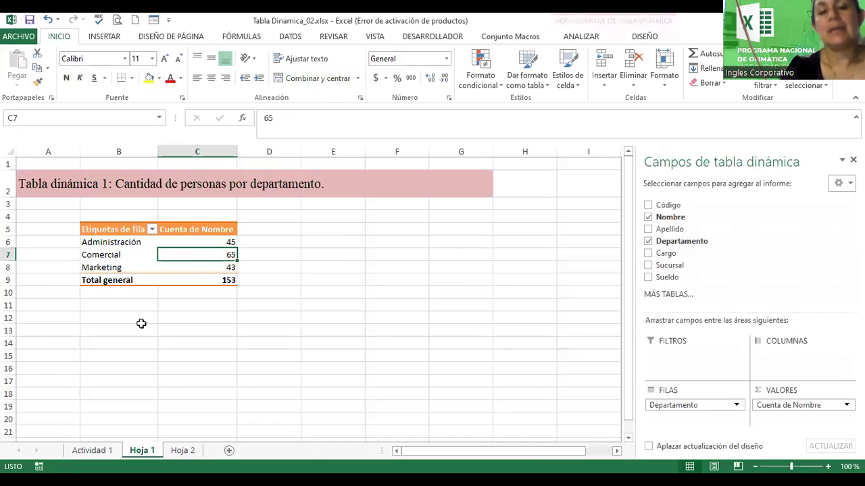
pyautogui.rightClick(189, 256)
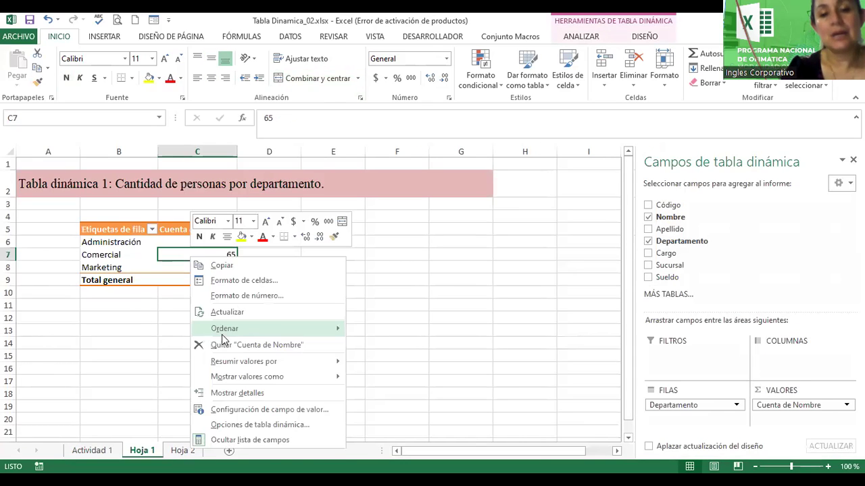
pyautogui.click(223, 313)
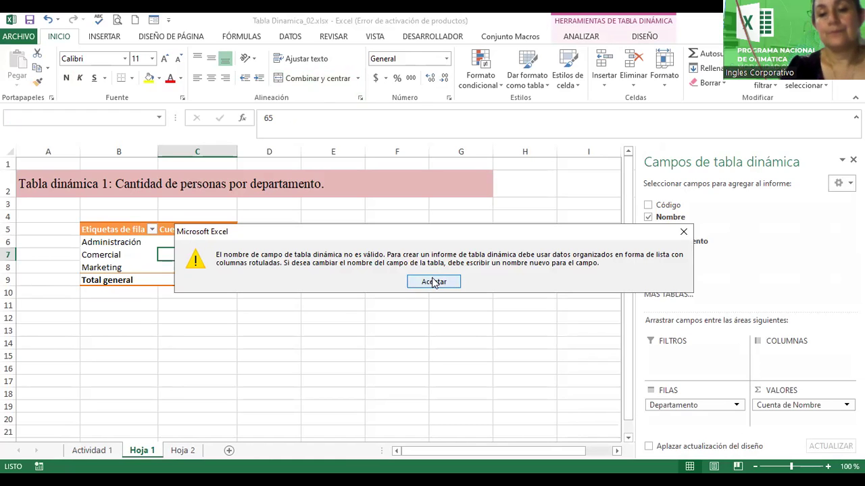
pyautogui.click(433, 282)
pyautogui.click(338, 278)
# Step: Insert a pivot table from the Actividad 1 data at existing location Hoja 1!E5
pyautogui.click(92, 450)
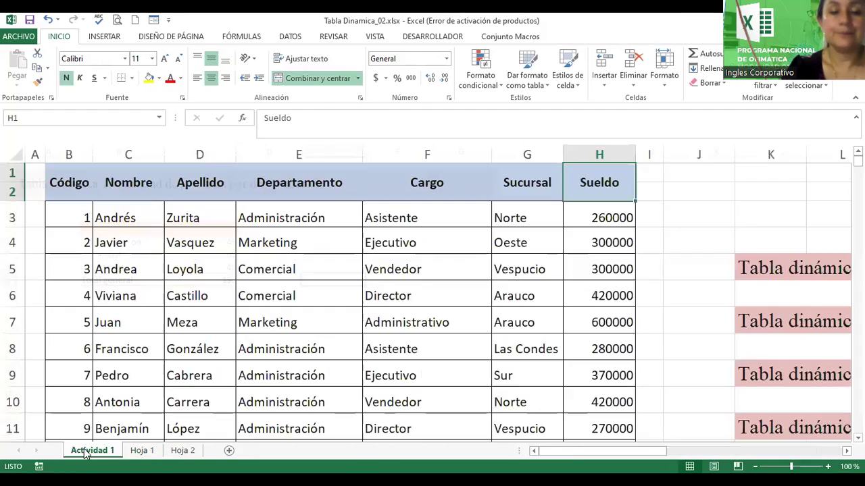
pyautogui.click(263, 263)
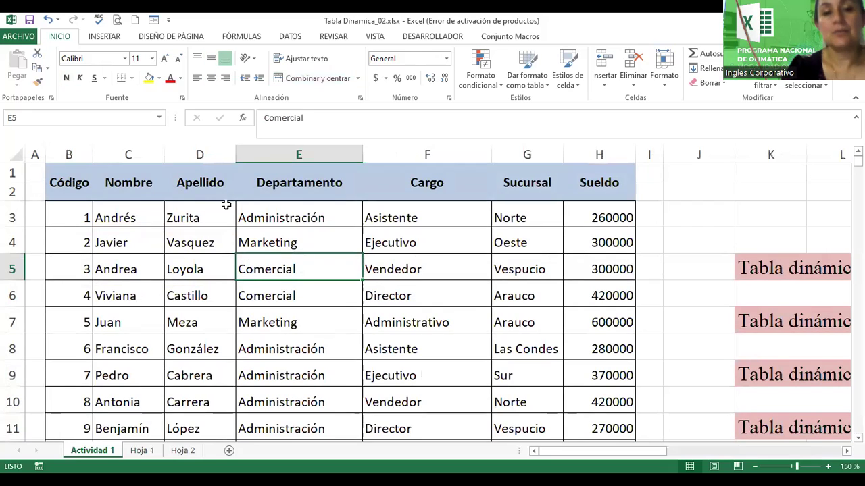
pyautogui.click(103, 38)
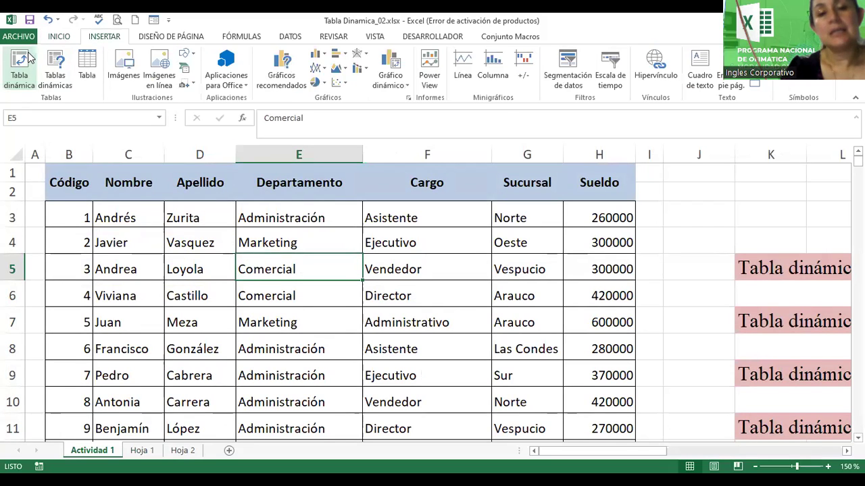
pyautogui.click(20, 68)
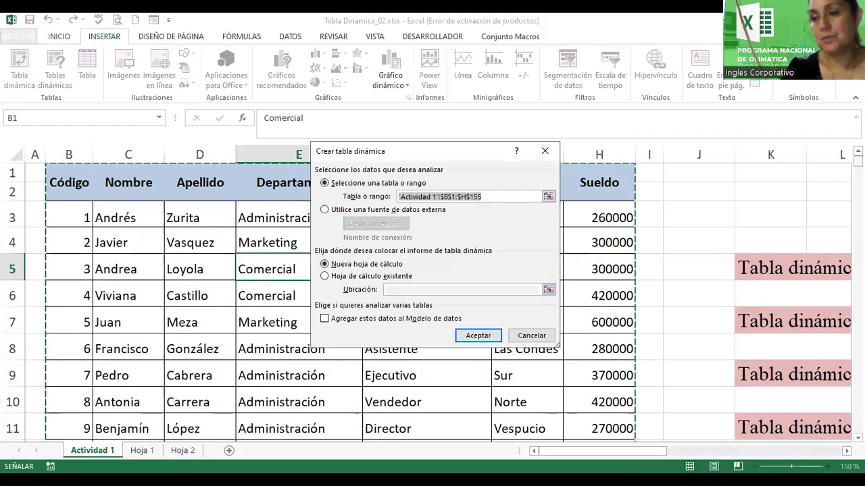
pyautogui.moveTo(857, 161); pyautogui.dragTo(858, 219)
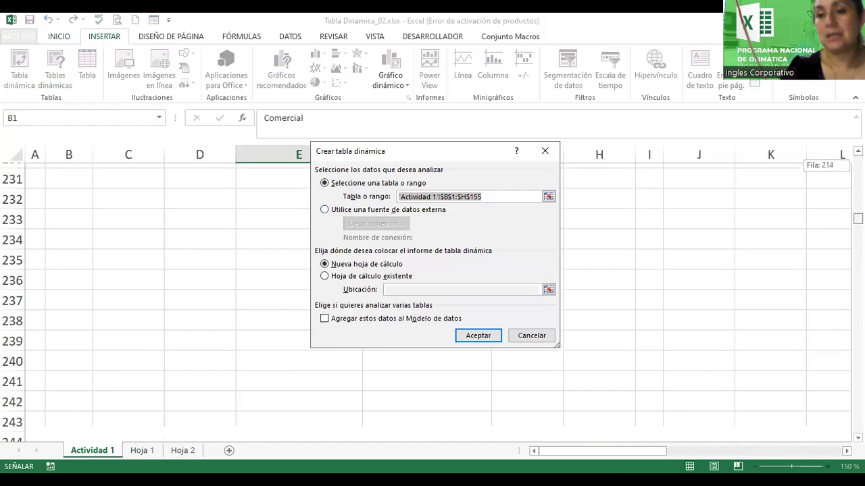
pyautogui.moveTo(857, 218); pyautogui.dragTo(857, 201)
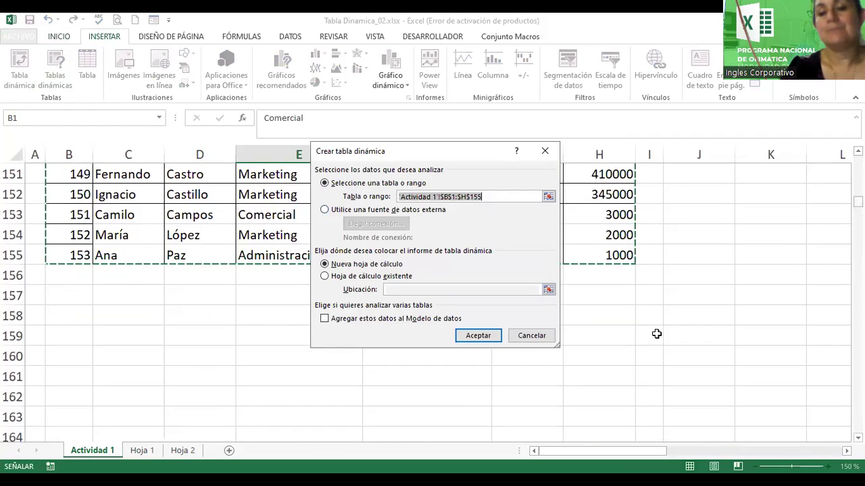
pyautogui.click(324, 277)
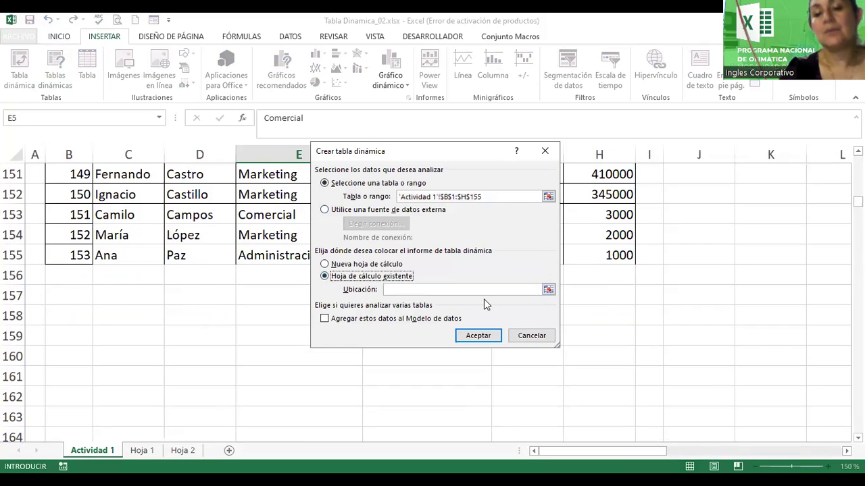
pyautogui.click(549, 290)
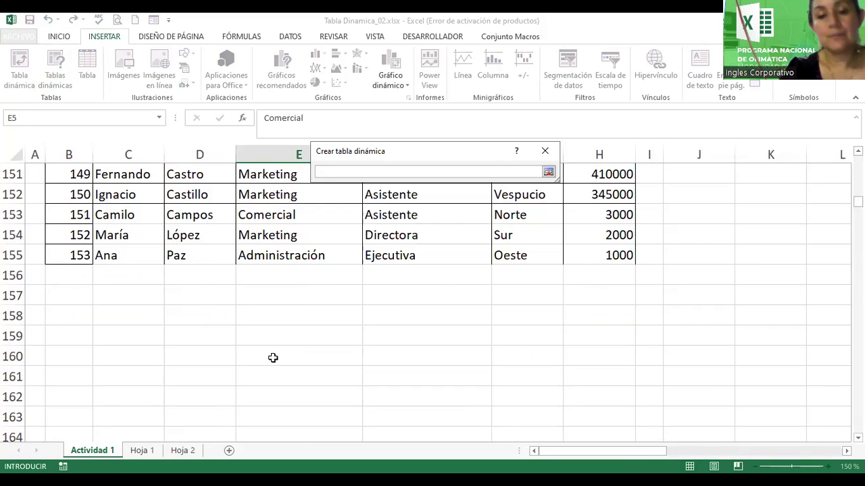
pyautogui.click(142, 451)
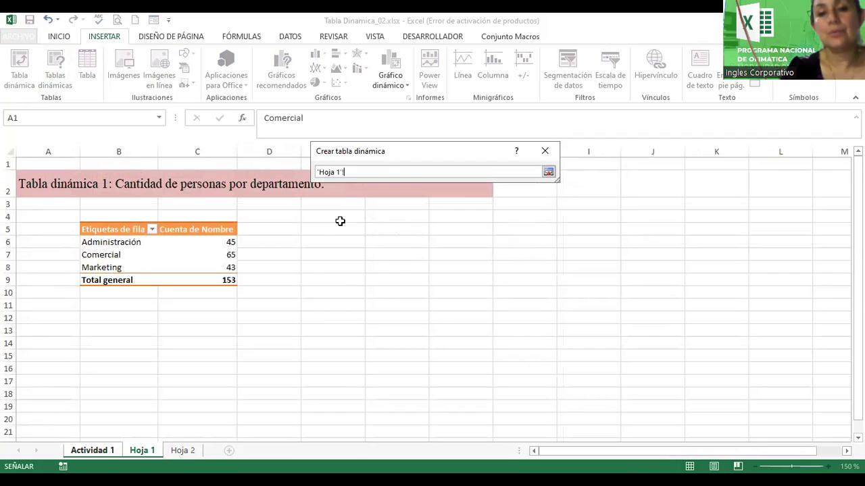
pyautogui.click(342, 228)
pyautogui.click(548, 172)
pyautogui.click(476, 335)
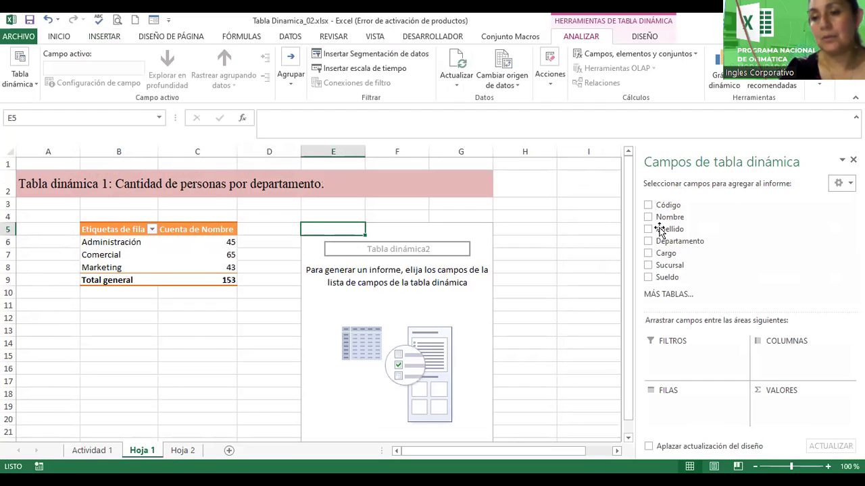
# Step: Put Departamento in Rows and Código in Values to count employees per department
pyautogui.moveTo(668, 241); pyautogui.dragTo(693, 412)
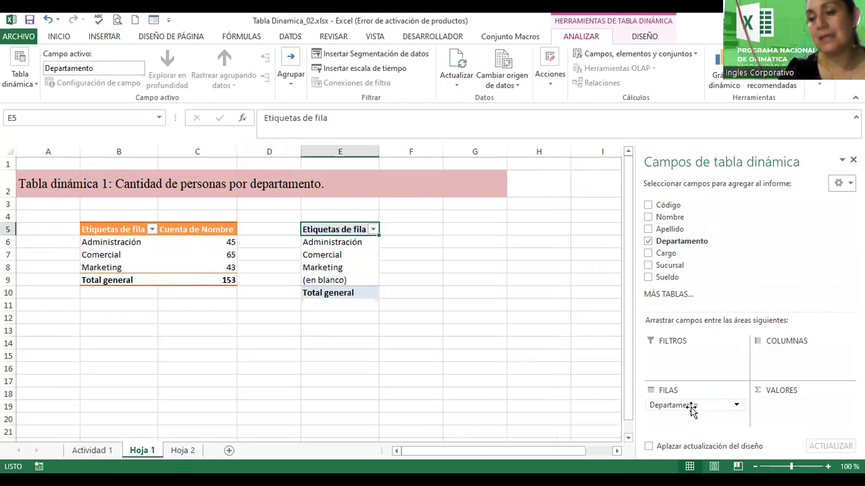
pyautogui.moveTo(659, 208); pyautogui.dragTo(769, 408)
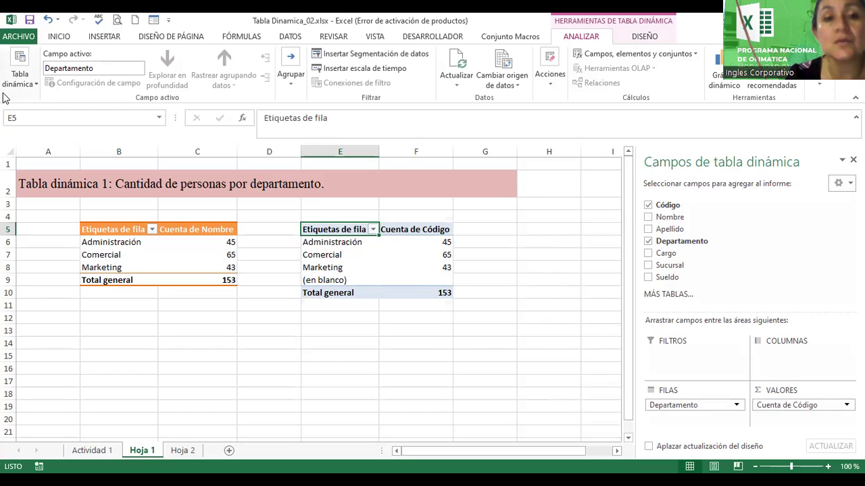
# Step: Set the second pivot's empty cells to display ** in PivotTable Options
pyautogui.click(37, 83)
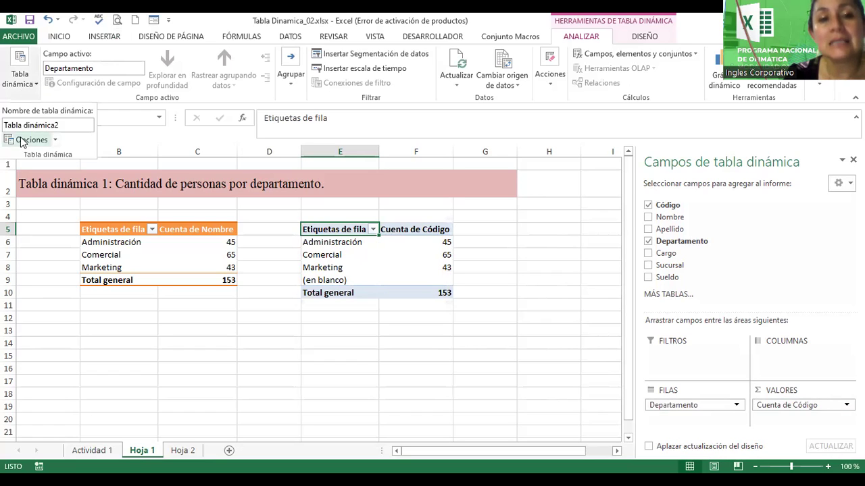
pyautogui.click(21, 144)
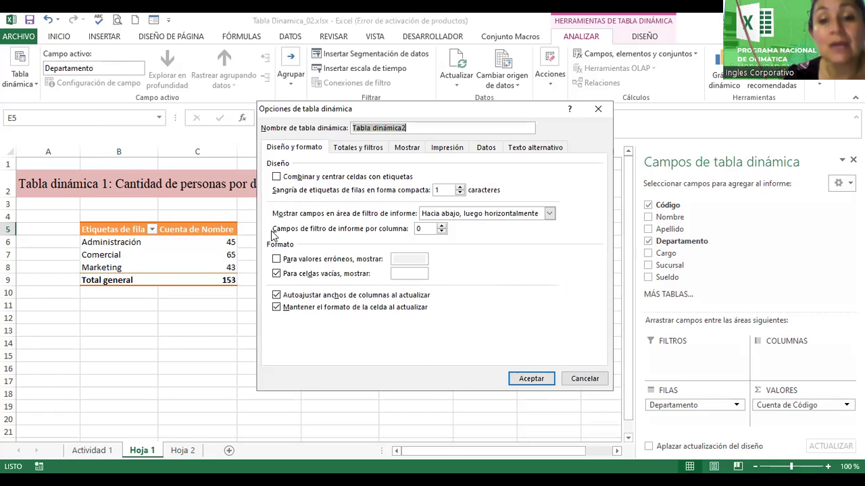
pyautogui.click(409, 275)
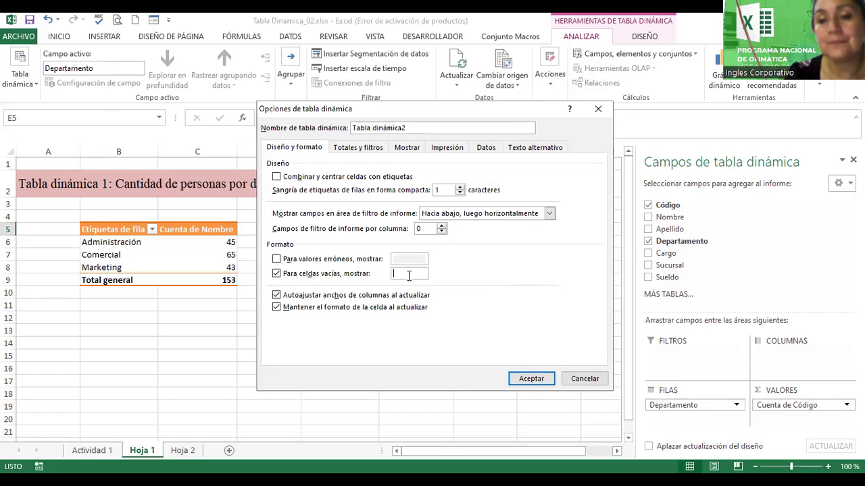
pyautogui.write('**')
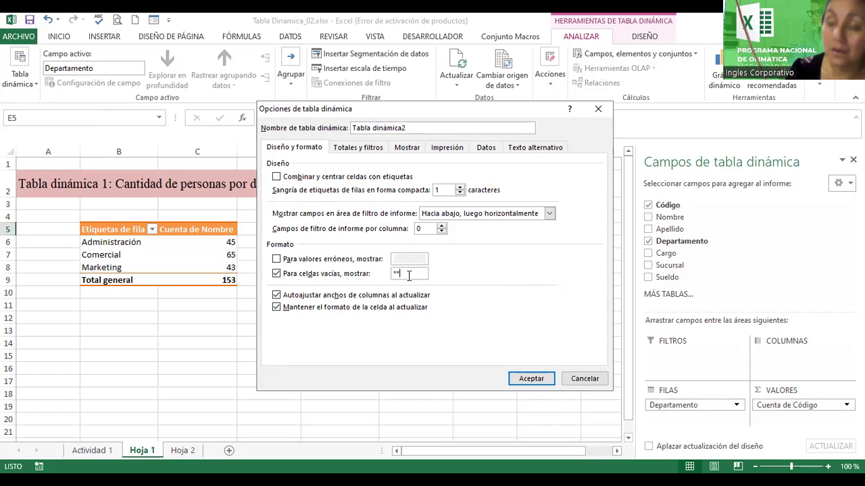
pyautogui.click(533, 379)
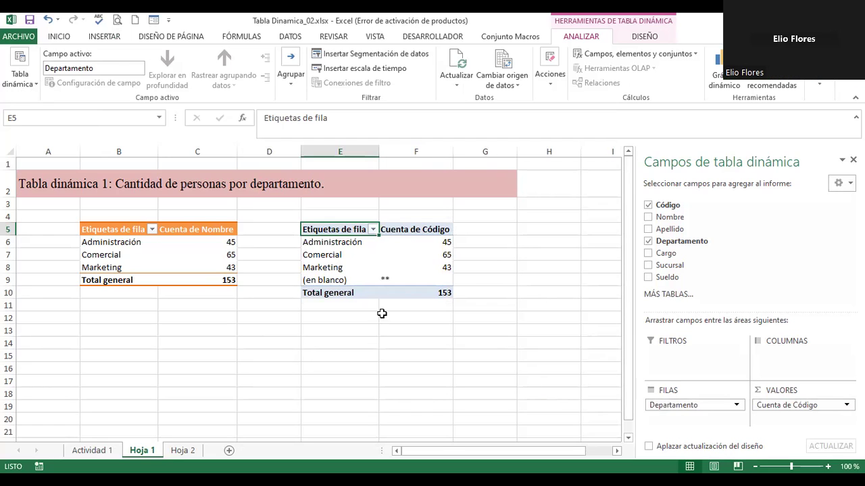
pyautogui.click(35, 84)
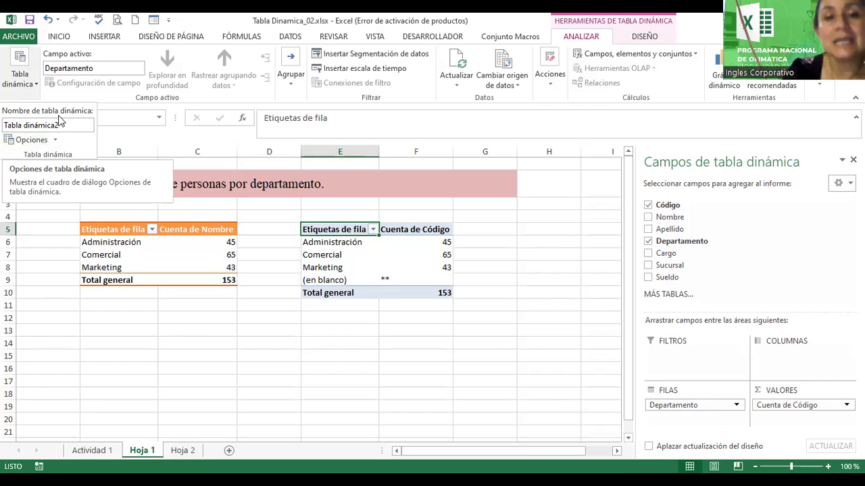
# Step: Replace the pivot name Tabla dinámica2 with TD_DEPARTAMENTO
pyautogui.click(68, 124)
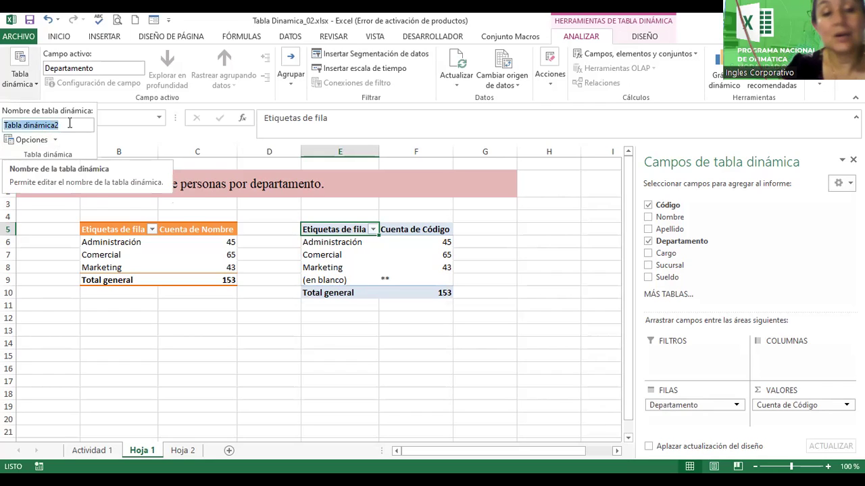
pyautogui.write('TD_')
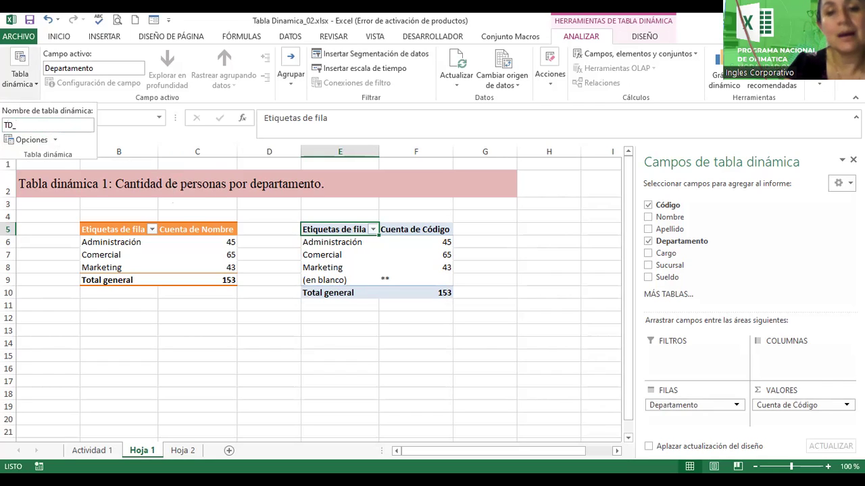
pyautogui.write('DE')
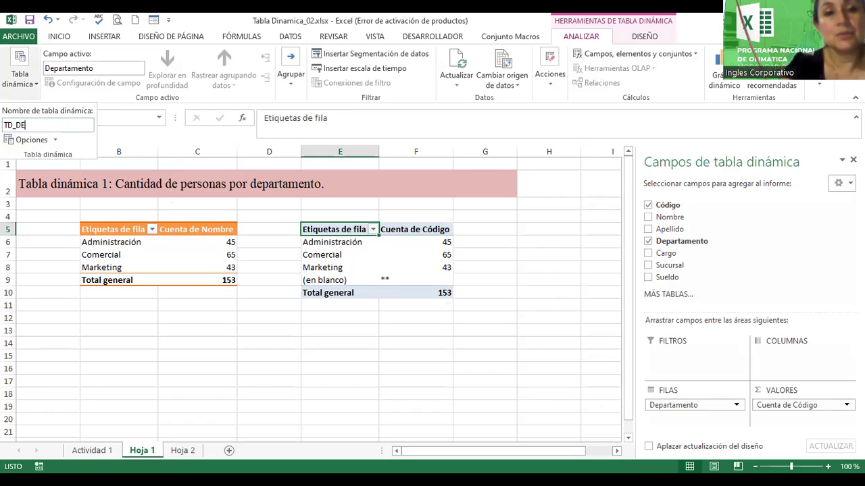
pyautogui.press('BackSpace')
pyautogui.write('EPARTAMENTO')
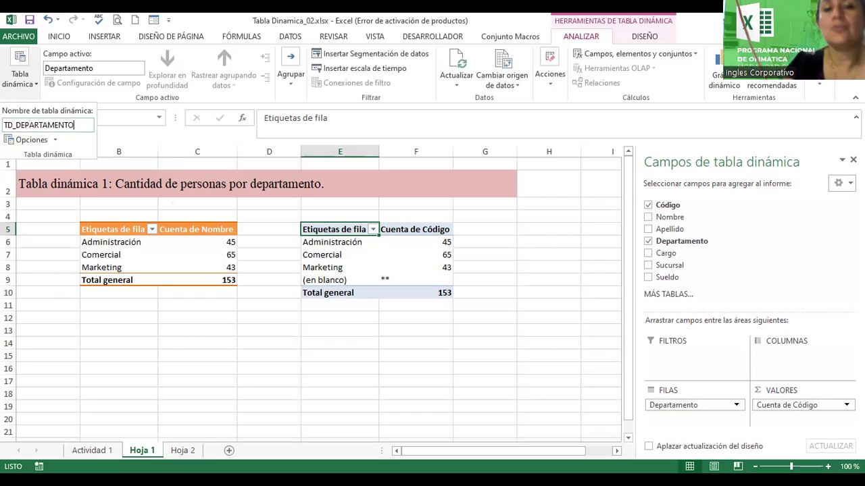
pyautogui.click(8, 142)
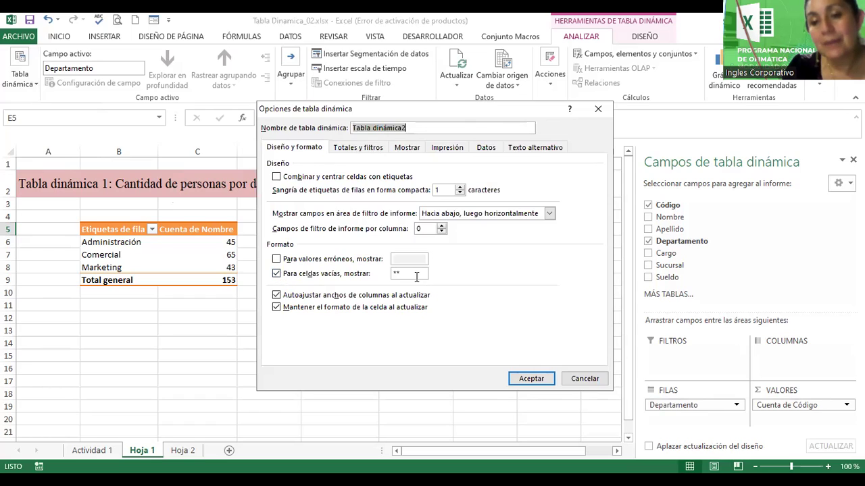
# Step: Accept the PivotTable Options unchanged and select a count in the first pivot table
pyautogui.click(413, 273)
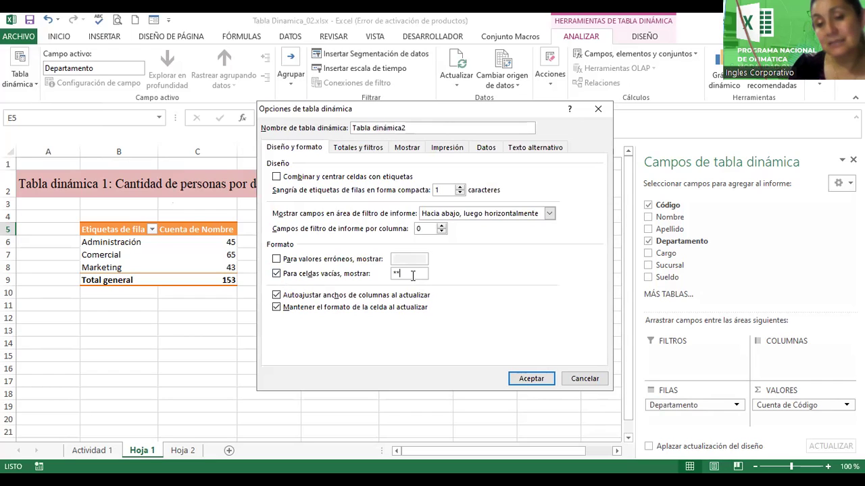
pyautogui.click(524, 377)
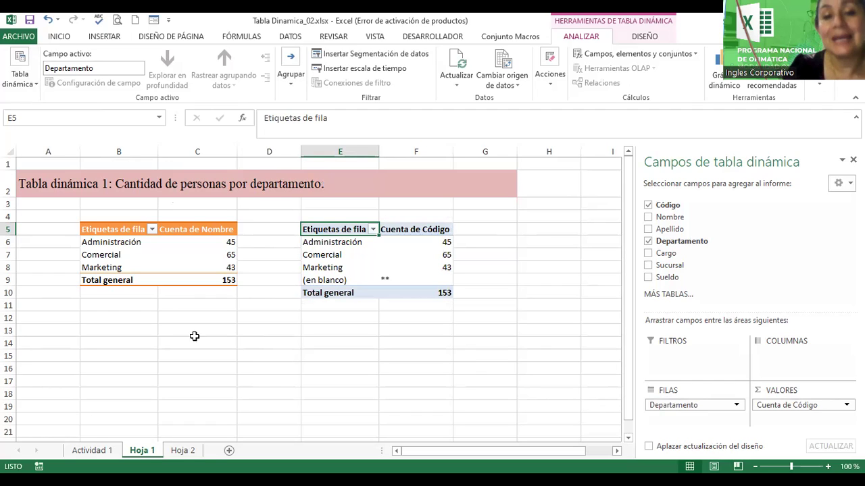
pyautogui.click(209, 254)
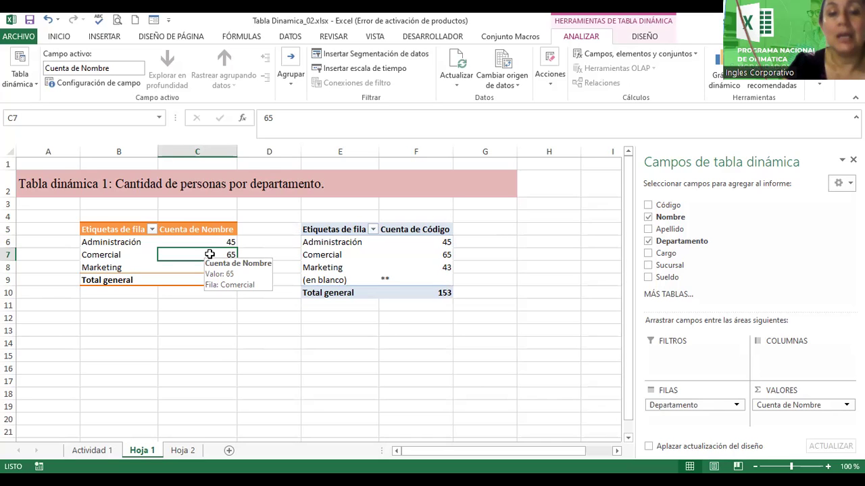
# Step: On Actividad 1, unmerge the two-row Código and Nombre headers
pyautogui.click(85, 451)
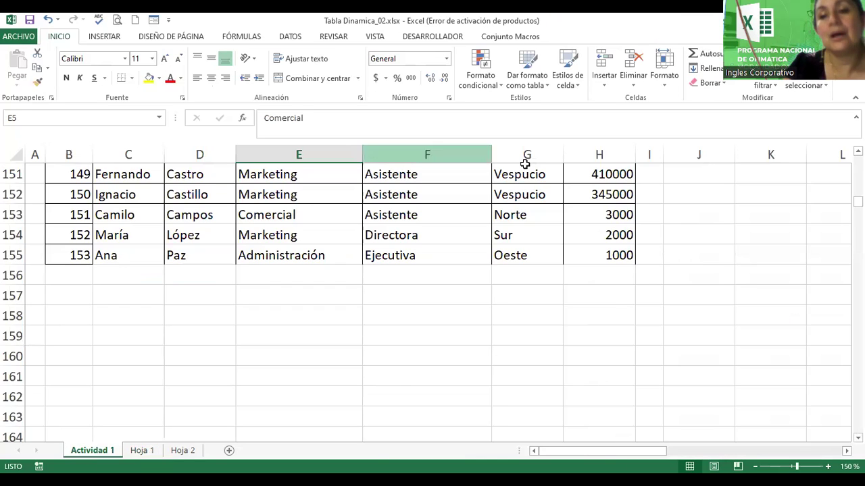
pyautogui.scroll(4, 433, 303)
pyautogui.scroll(20, 433, 302)
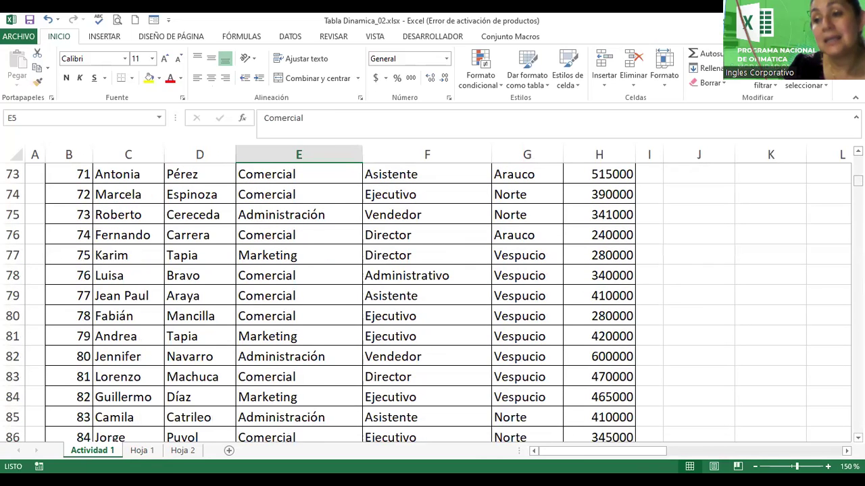
pyautogui.scroll(20, 433, 303)
pyautogui.click(73, 183)
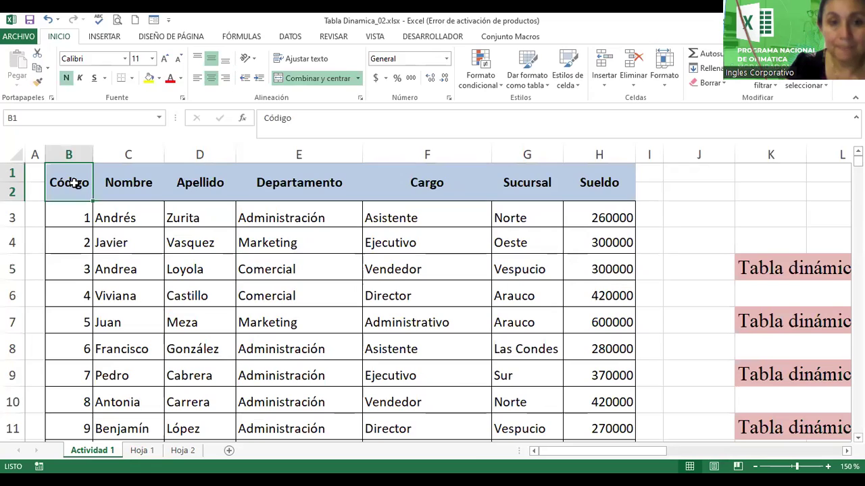
pyautogui.click(321, 77)
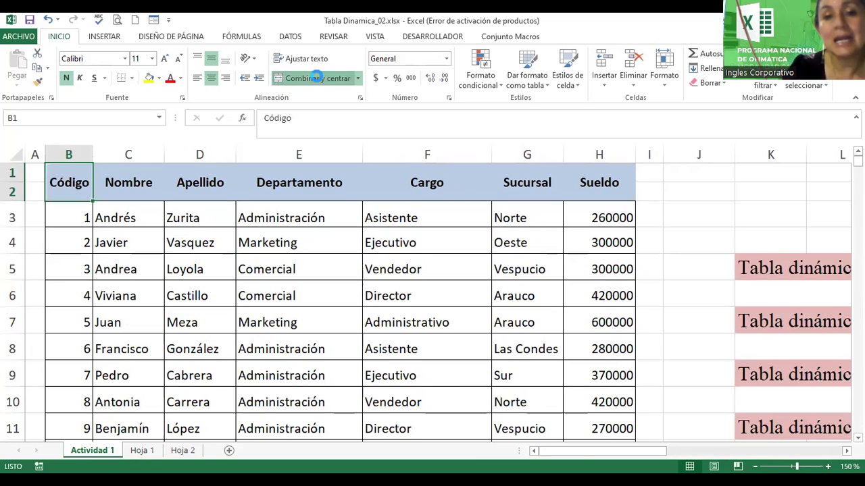
pyautogui.click(136, 193)
pyautogui.click(303, 81)
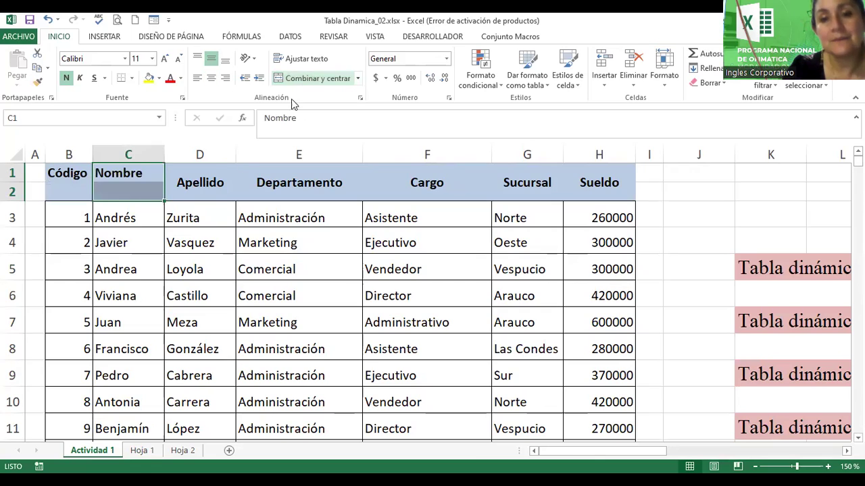
# Step: Unmerge Apellido, then Departamento, Cargo, Sucursal and Sueldo headers together
pyautogui.click(212, 192)
pyautogui.click(342, 78)
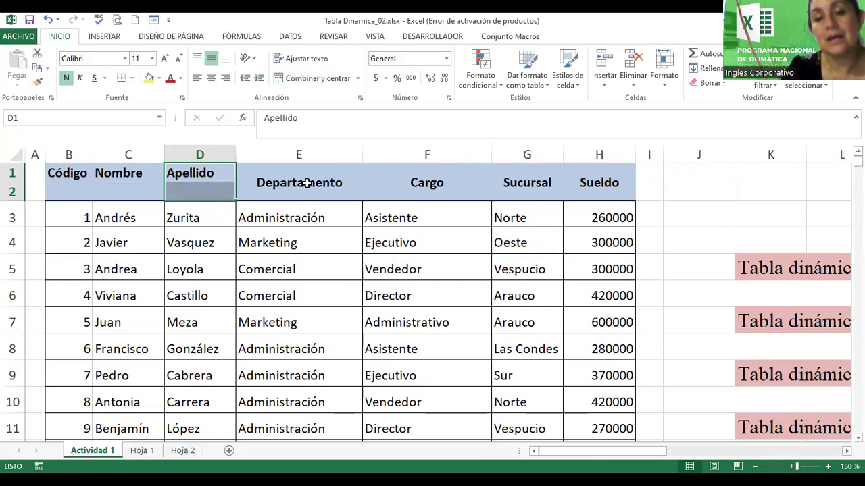
pyautogui.click(307, 183)
pyautogui.keyDown('ctrl'); pyautogui.click(417, 181); pyautogui.keyUp('ctrl')
pyautogui.keyDown('ctrl'); pyautogui.click(524, 179); pyautogui.keyUp('ctrl')
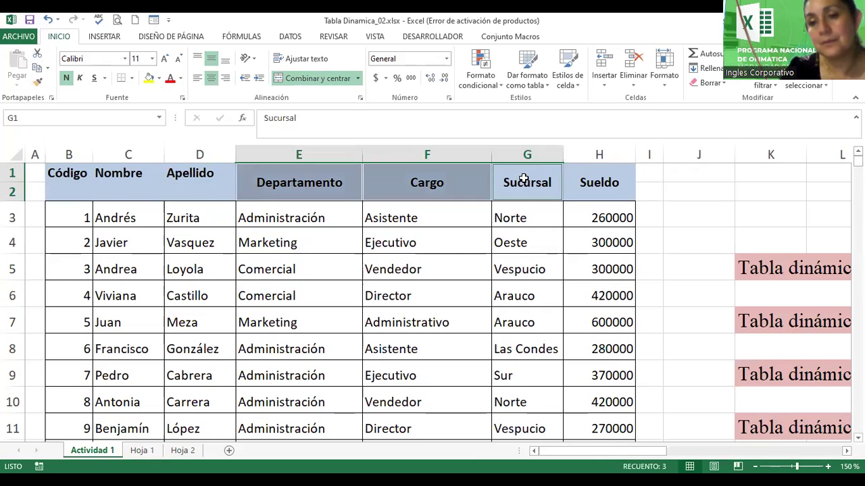
pyautogui.keyDown('ctrl'); pyautogui.click(594, 177); pyautogui.keyUp('ctrl')
pyautogui.click(311, 80)
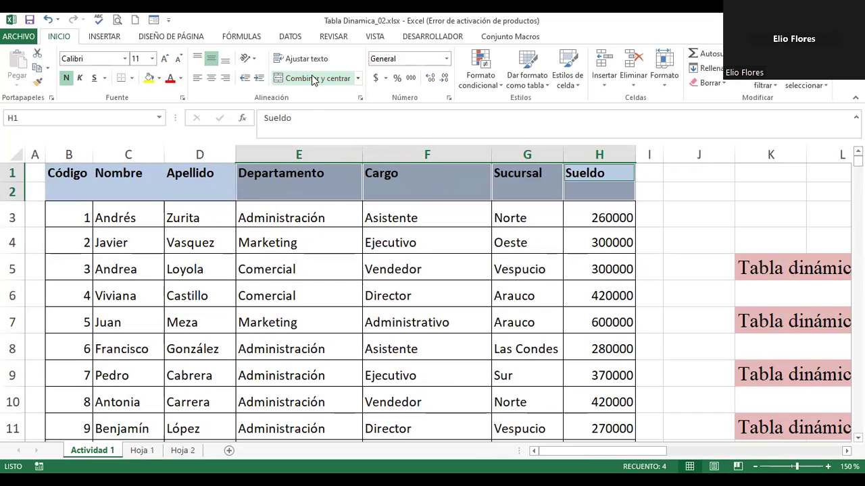
pyautogui.click(142, 450)
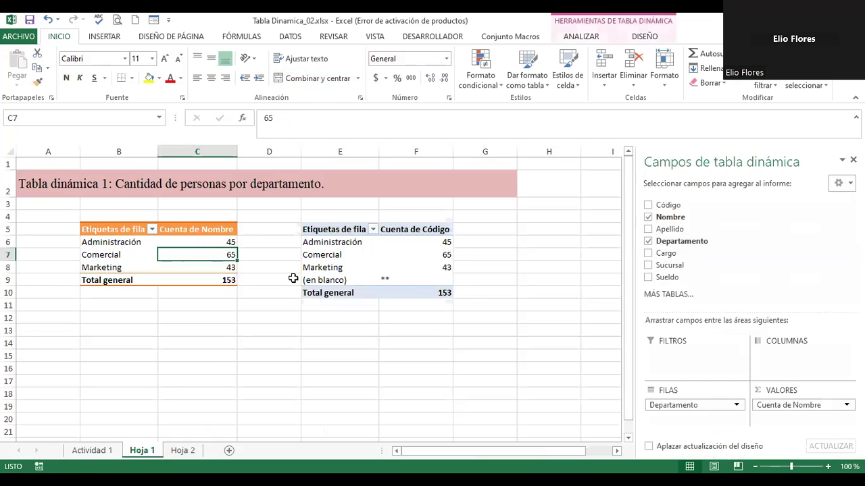
pyautogui.click(345, 265)
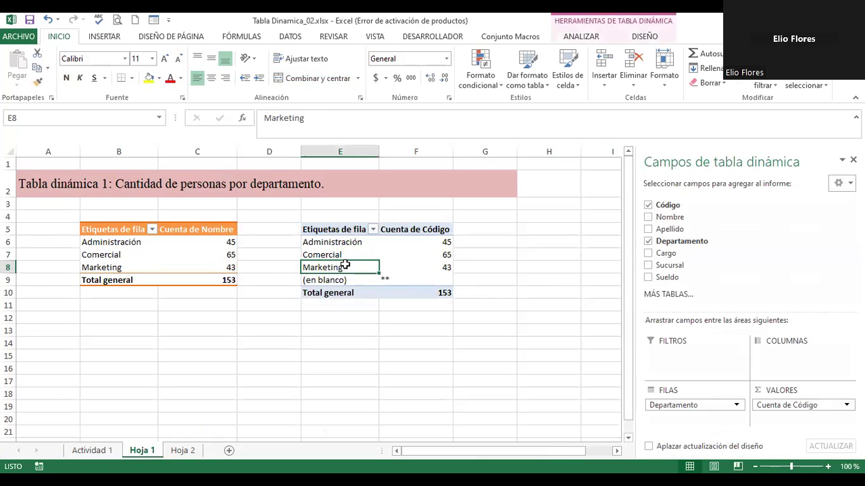
pyautogui.moveTo(416, 255)
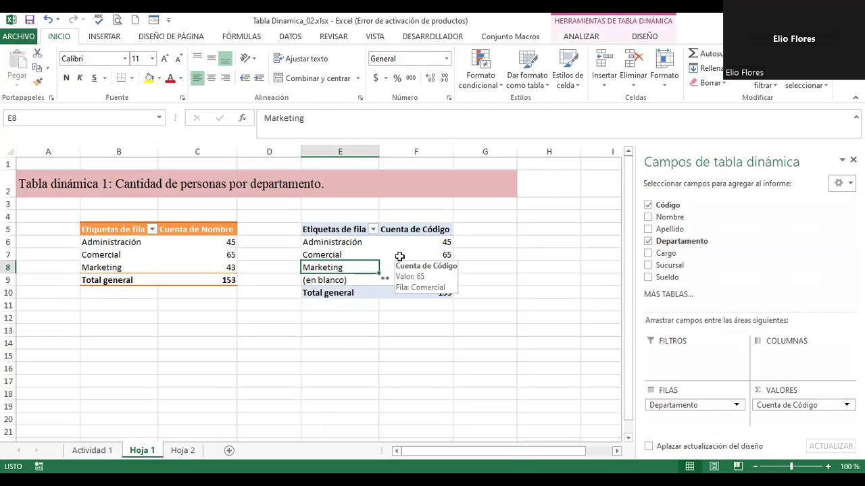
pyautogui.click(579, 37)
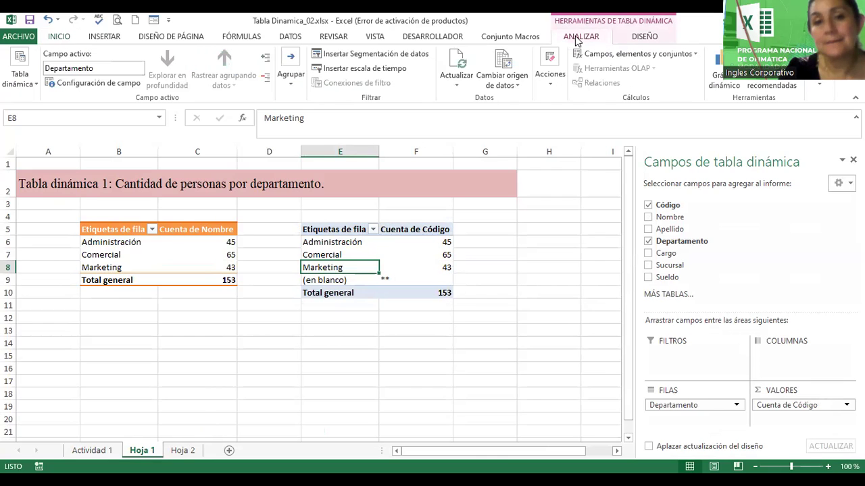
pyautogui.click(36, 84)
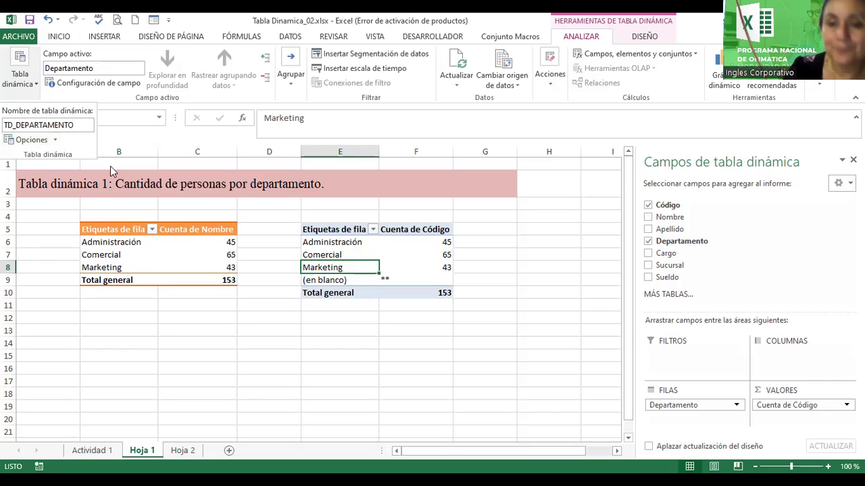
pyautogui.click(323, 265)
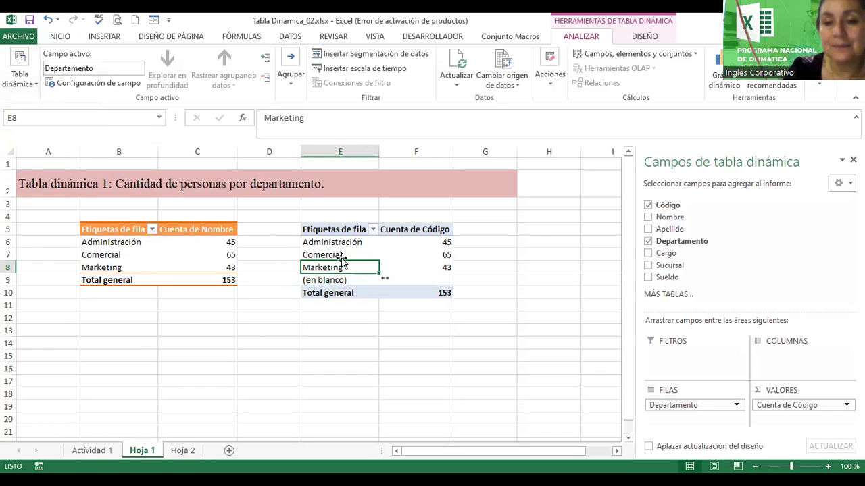
pyautogui.click(342, 257)
# Step: Open the Actualizar refresh options for the TD_DEPARTAMENTO pivot table from cell E7
pyautogui.rightClick(343, 257)
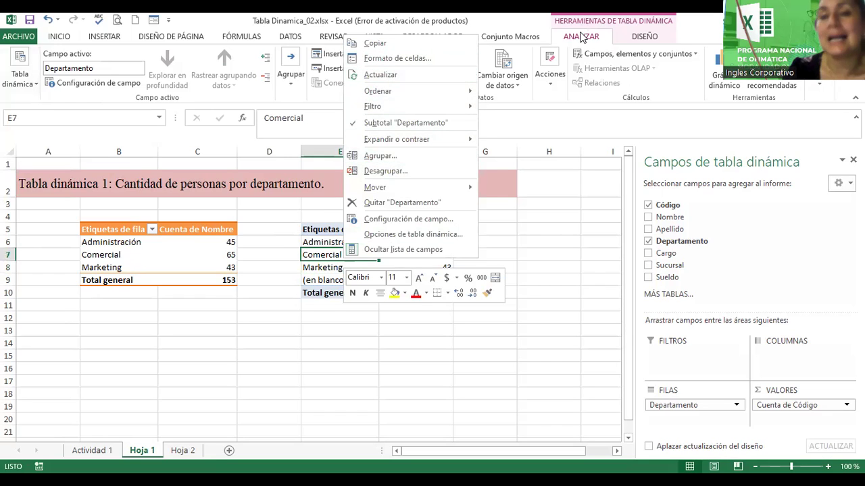
pyautogui.click(581, 37)
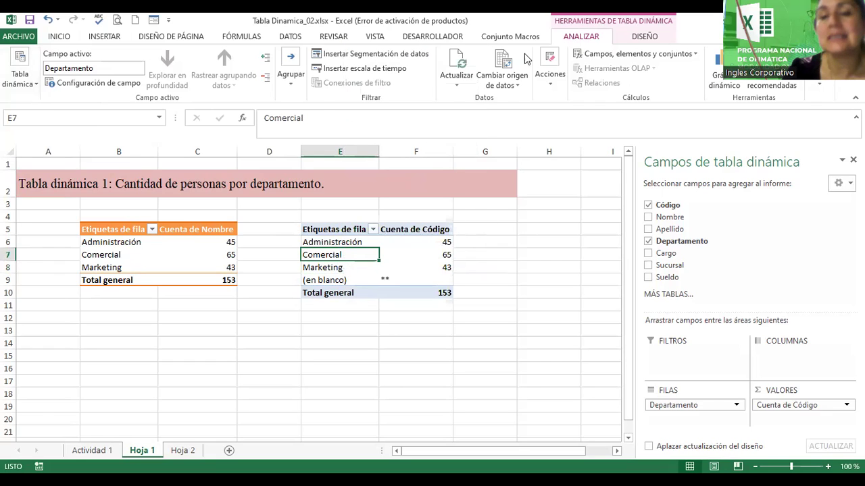
pyautogui.click(460, 88)
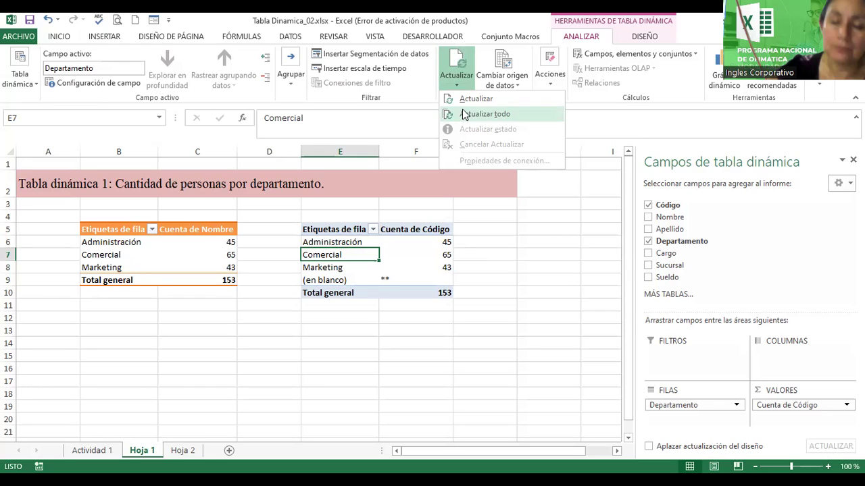
# Step: Review the Cambiar origen de datos options, then go to the Actividad 1 sheet
pyautogui.click(519, 86)
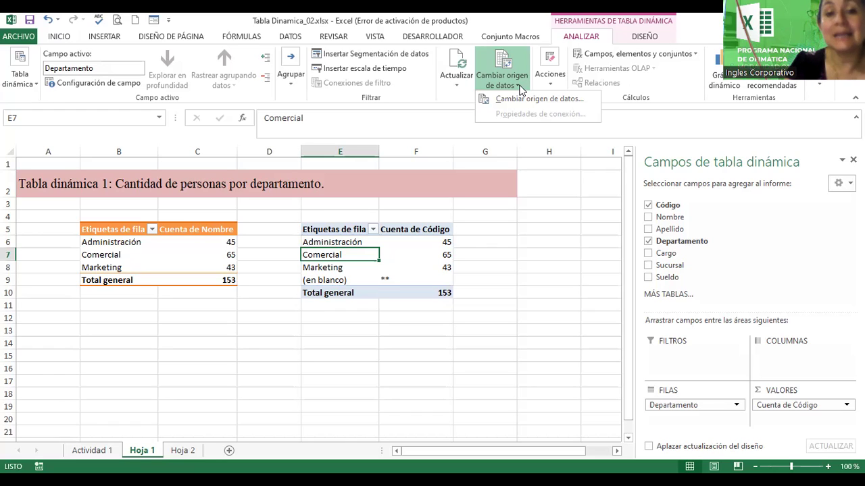
pyautogui.click(91, 450)
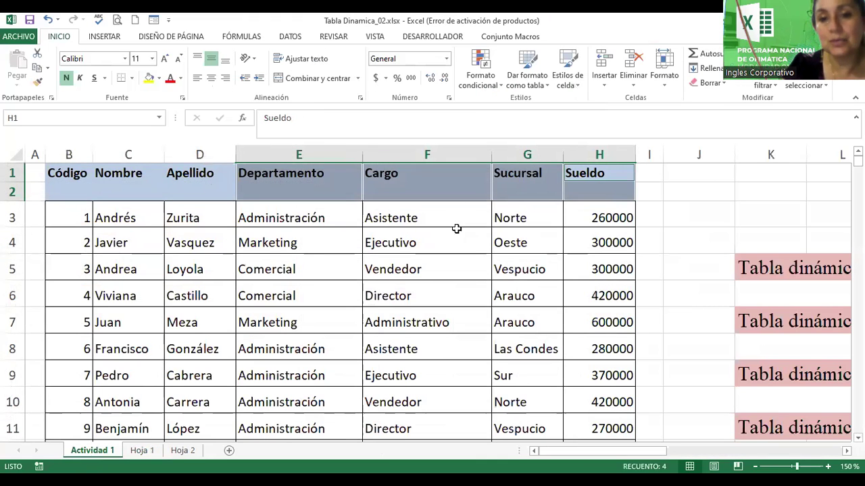
# Step: Change the Comercial department entries to Marketing, using 'mar' and 'm' autocomplete
pyautogui.click(304, 220)
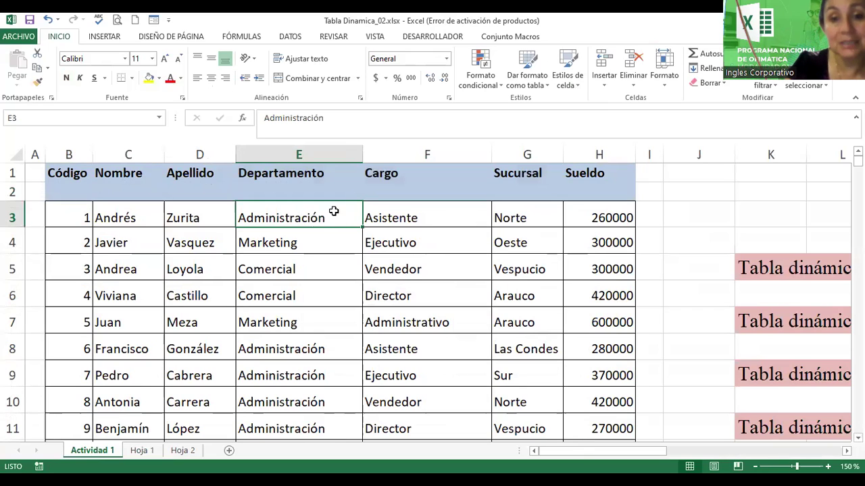
pyautogui.write('mar')
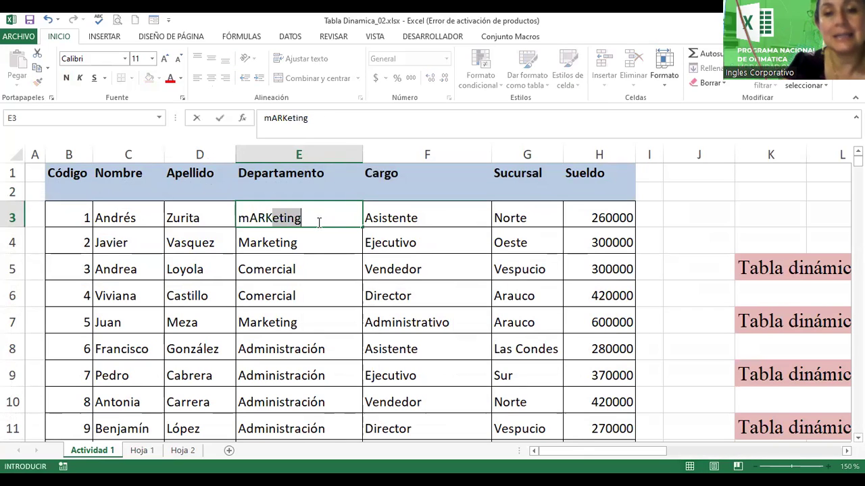
pyautogui.press('Return')
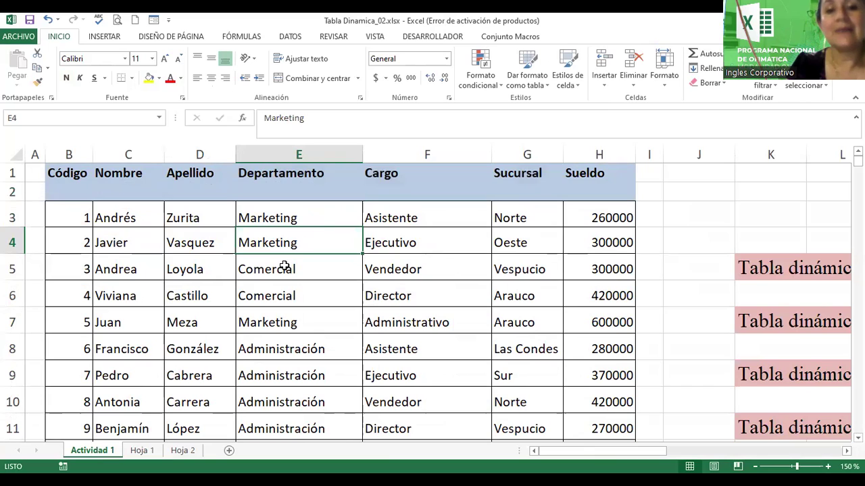
pyautogui.click(288, 269)
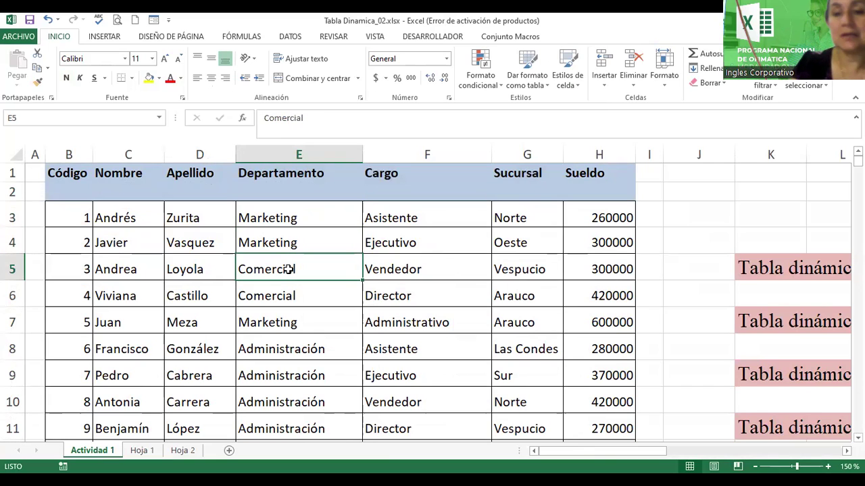
pyautogui.write('m')
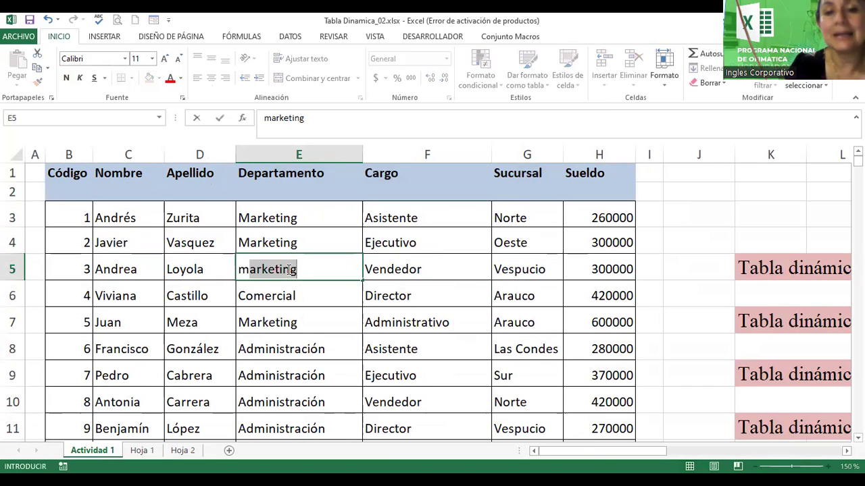
pyautogui.press('Return')
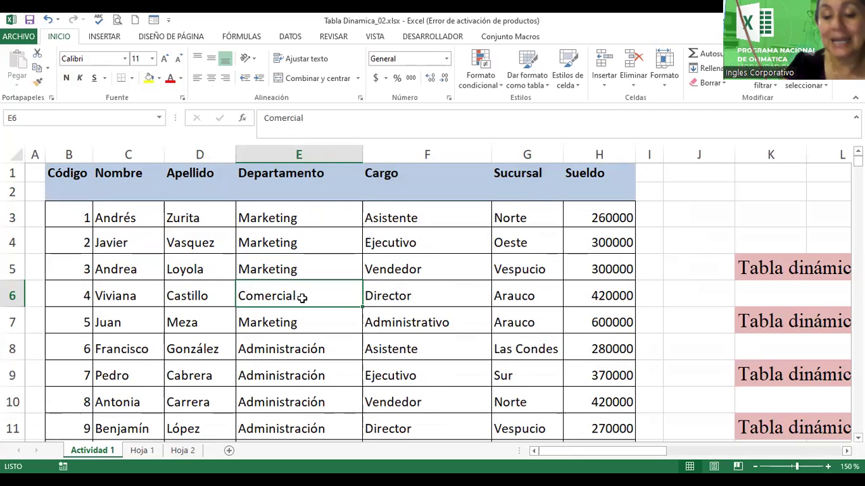
pyautogui.write('m')
pyautogui.press('Return')
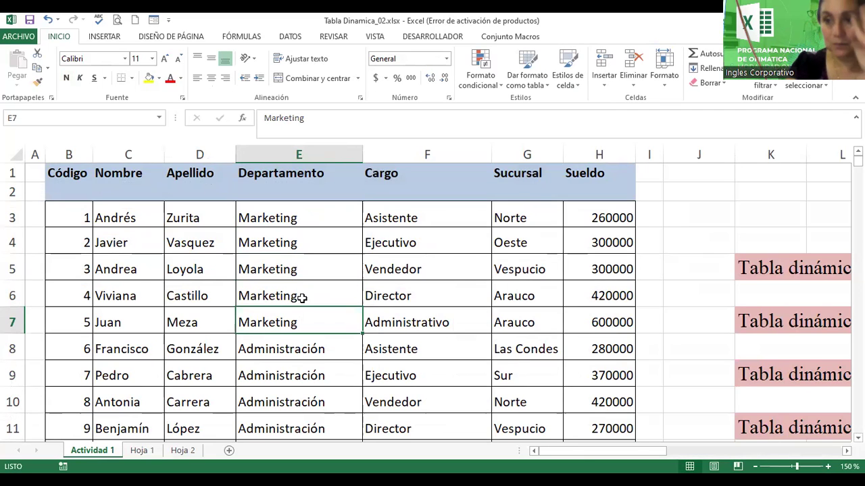
# Step: Refresh the Hoja 1 pivot tables, dismiss the invalid field name error, and check the counts
pyautogui.click(144, 451)
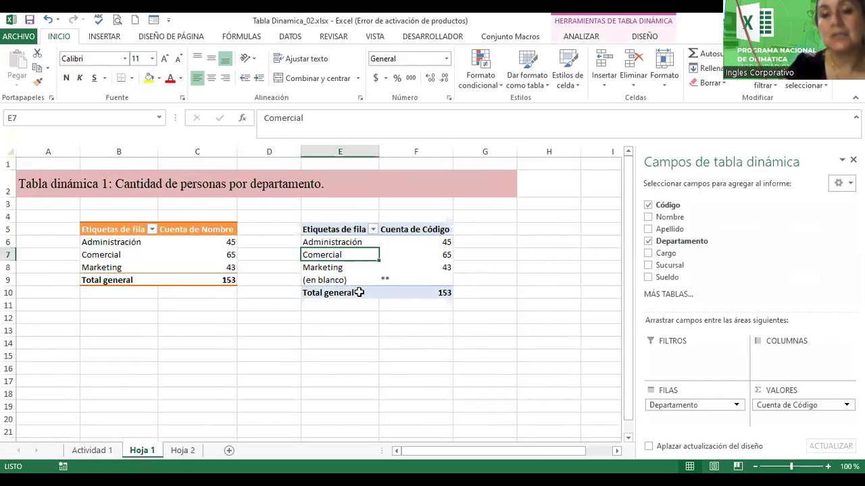
pyautogui.rightClick(179, 255)
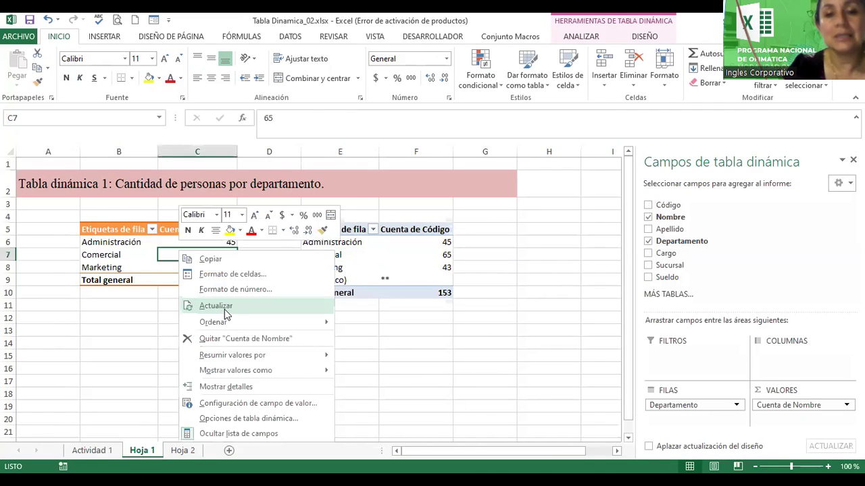
pyautogui.click(215, 305)
pyautogui.click(409, 286)
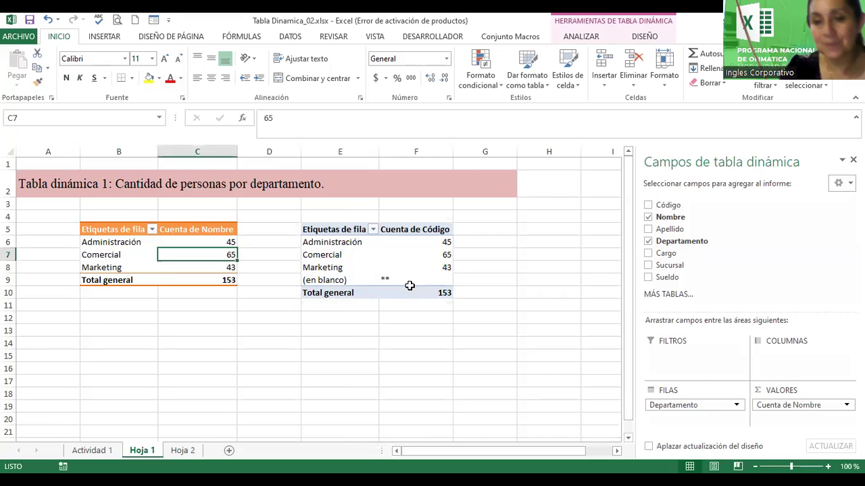
pyautogui.click(392, 254)
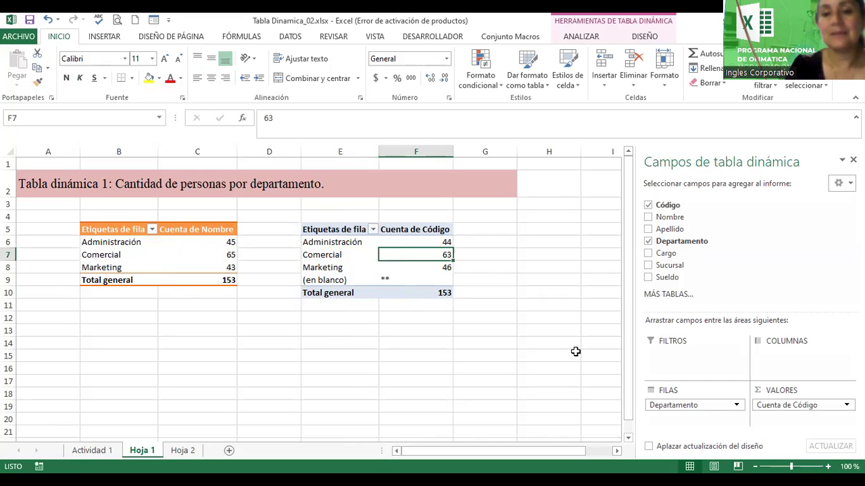
pyautogui.click(427, 242)
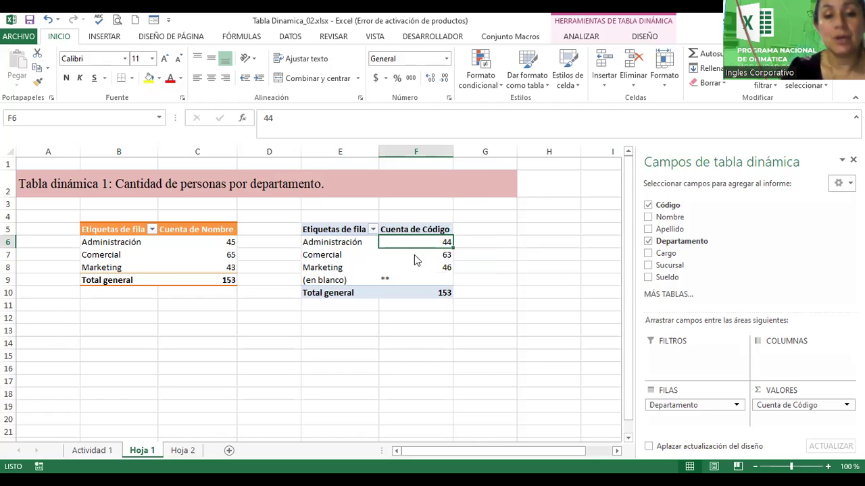
pyautogui.rightClick(414, 256)
pyautogui.click(96, 451)
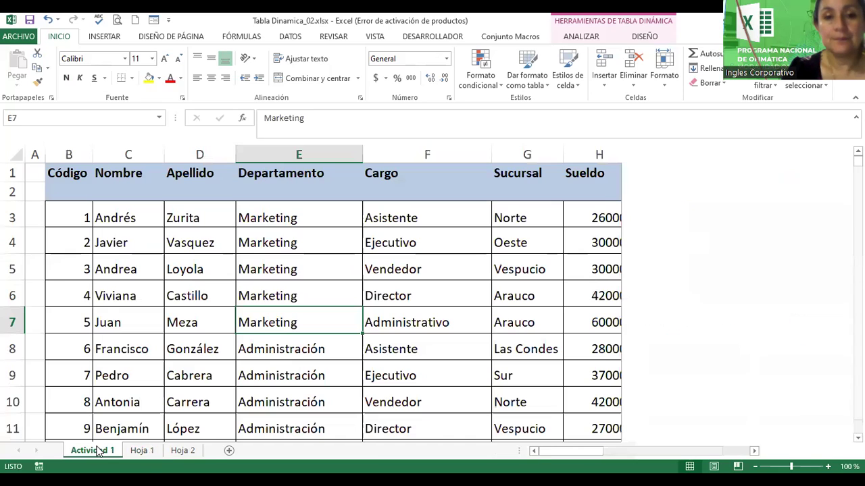
pyautogui.click(296, 217)
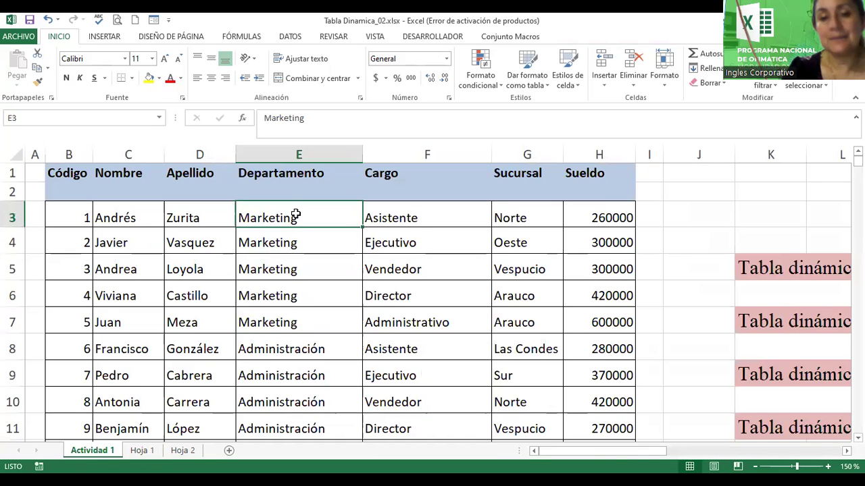
pyautogui.click(298, 261)
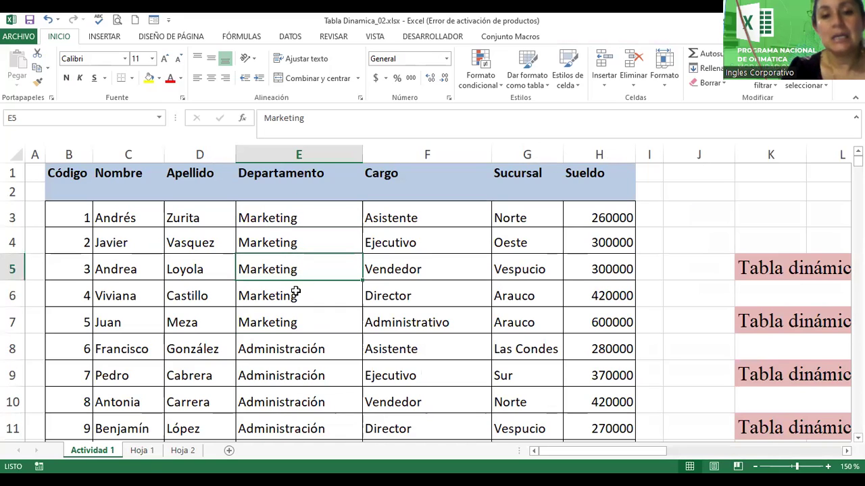
pyautogui.click(296, 292)
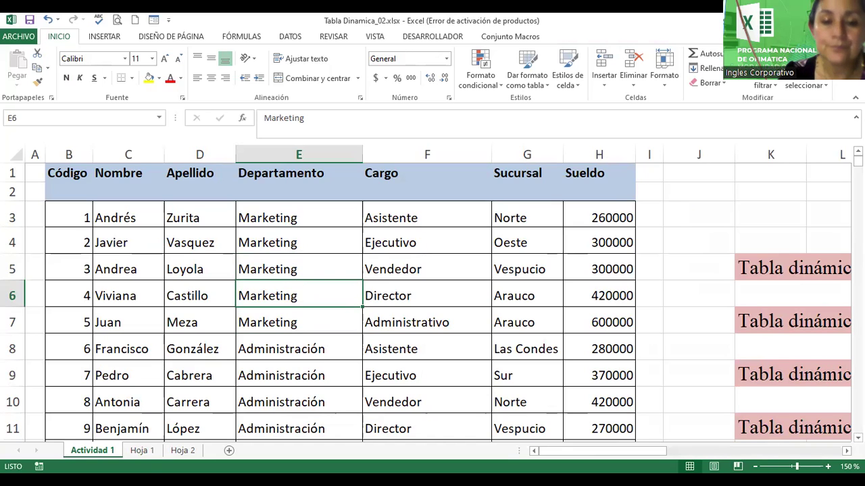
pyautogui.click(144, 452)
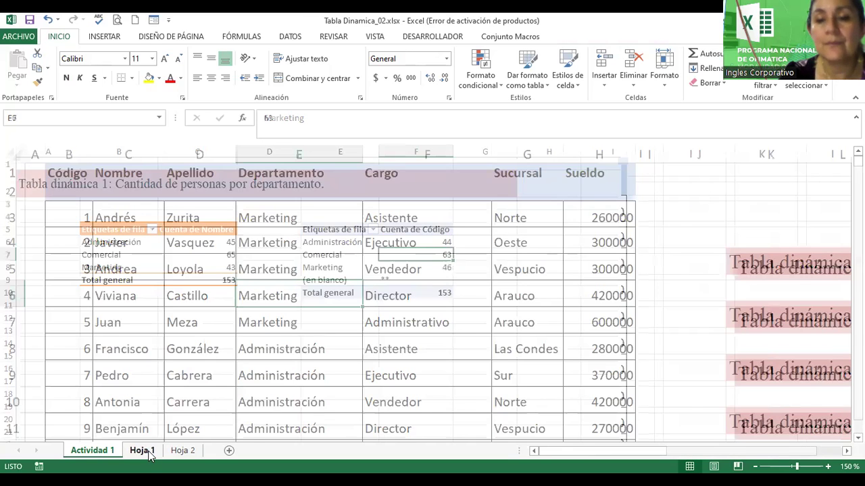
pyautogui.click(409, 241)
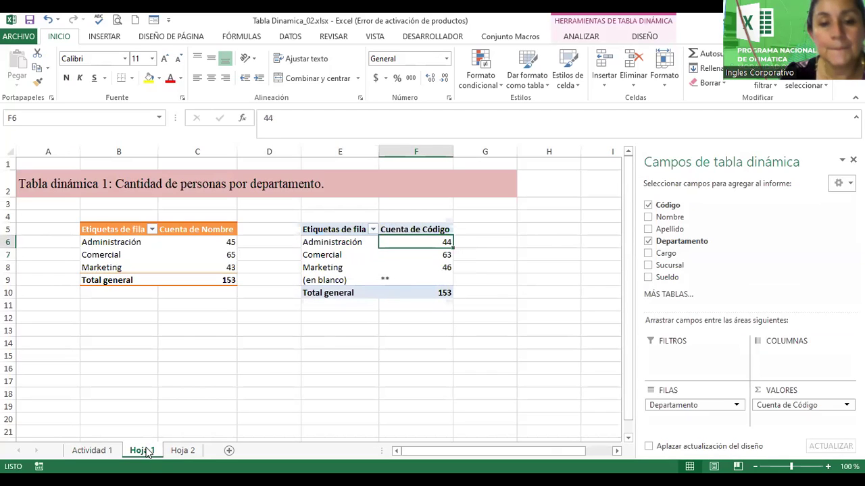
pyautogui.click(74, 452)
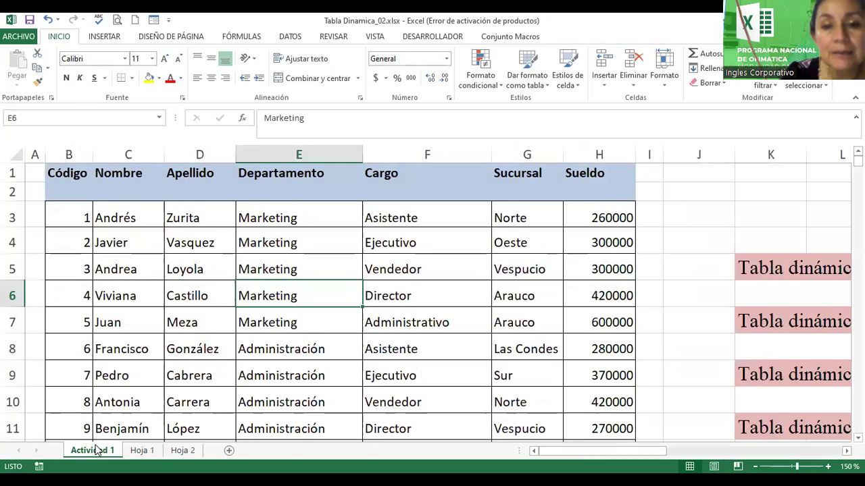
pyautogui.click(142, 451)
pyautogui.click(424, 269)
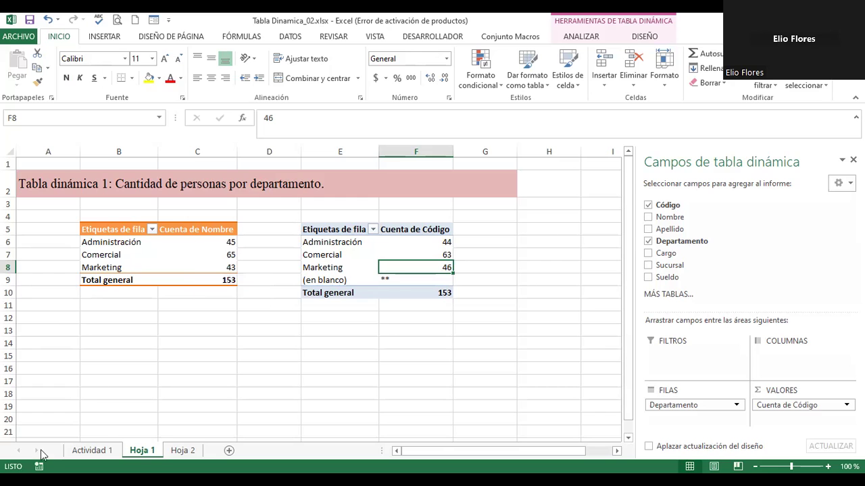
pyautogui.click(92, 450)
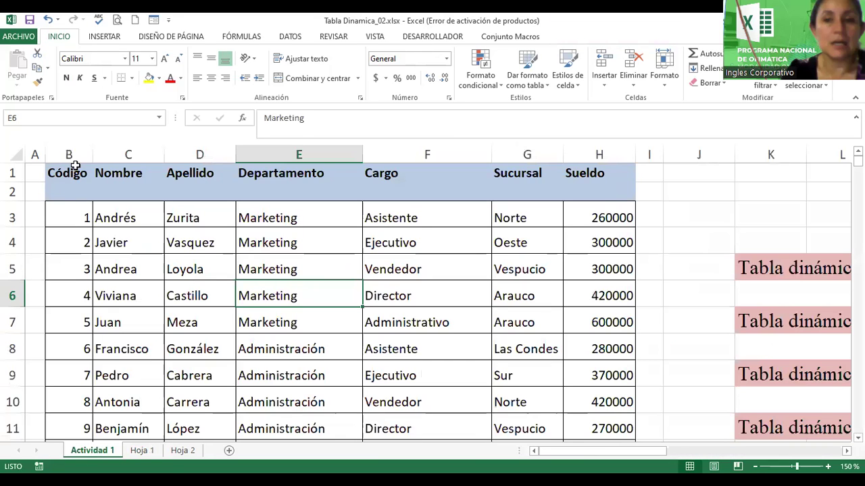
# Step: Inspect the empty row 2 and zoom out to read the instruction text at S5
pyautogui.click(37, 193)
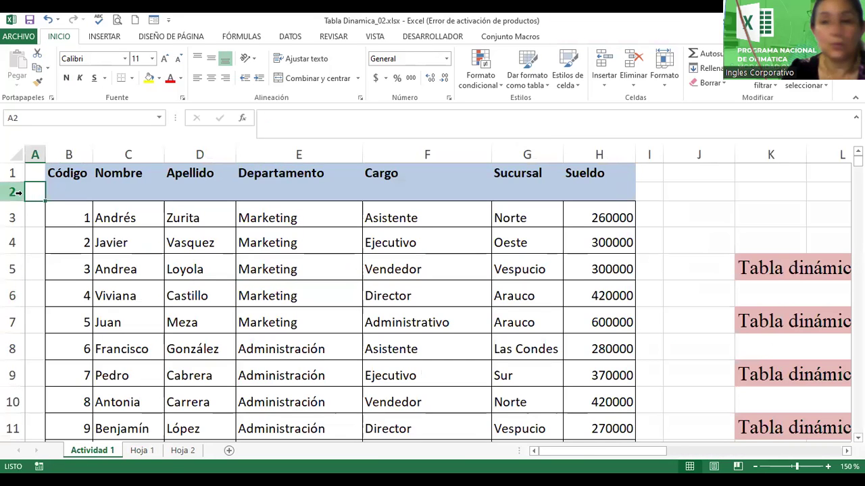
pyautogui.click(13, 193)
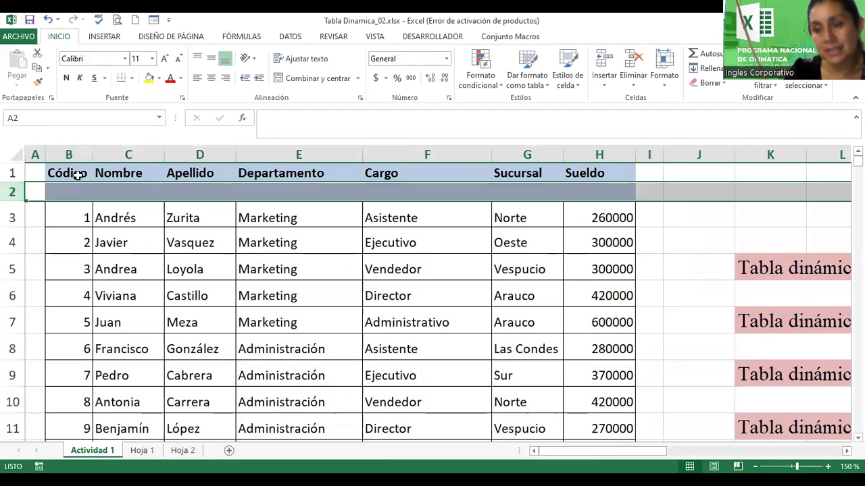
pyautogui.click(169, 204)
pyautogui.click(197, 174)
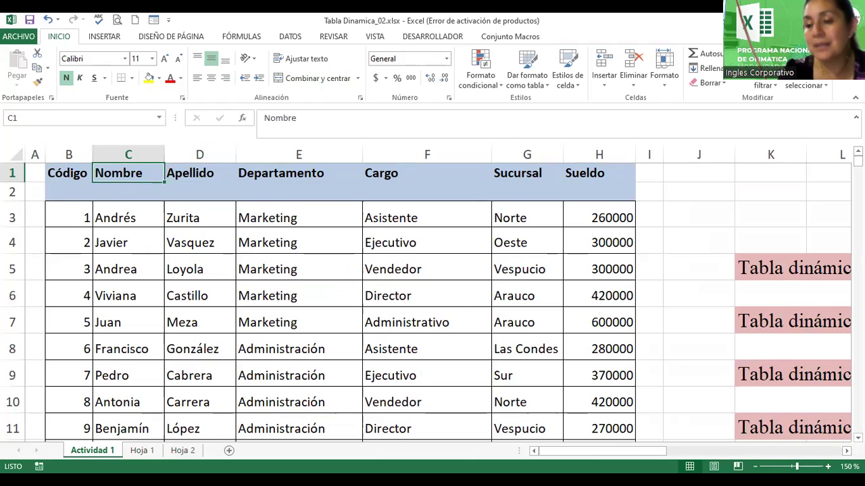
pyautogui.click(755, 466)
pyautogui.click(755, 466)
pyautogui.click(755, 466)
pyautogui.click(756, 466)
pyautogui.click(756, 466)
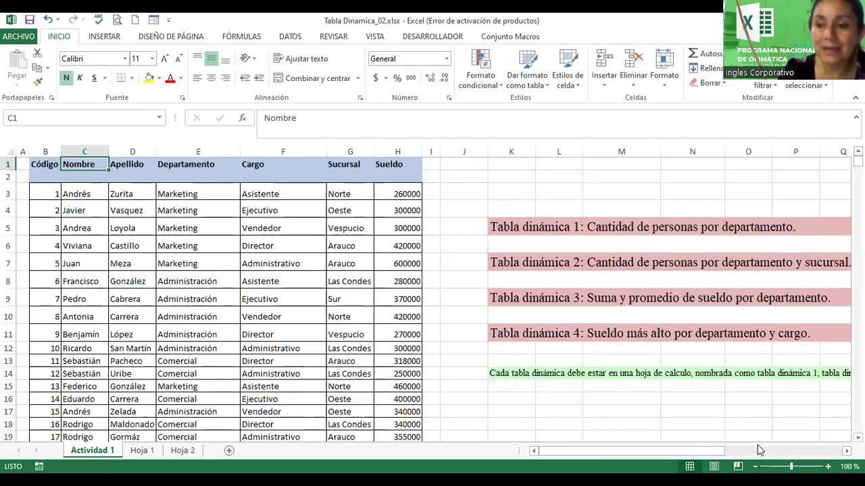
pyautogui.moveTo(698, 457); pyautogui.dragTo(818, 457)
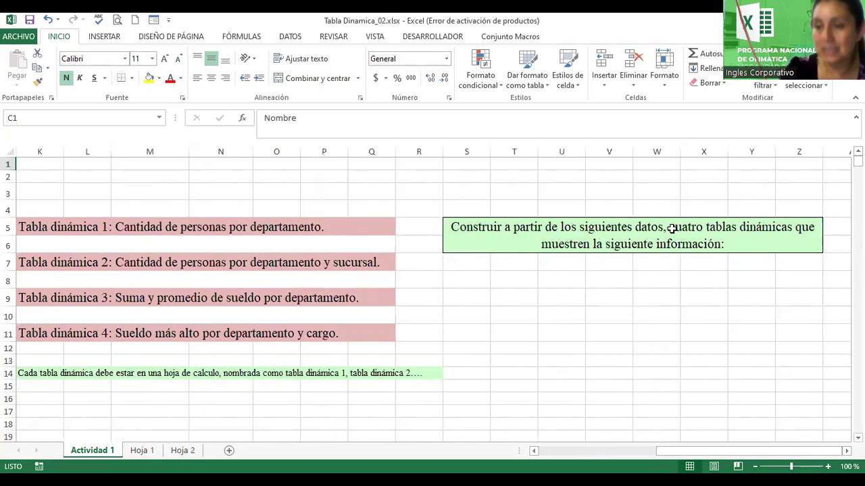
pyautogui.click(600, 244)
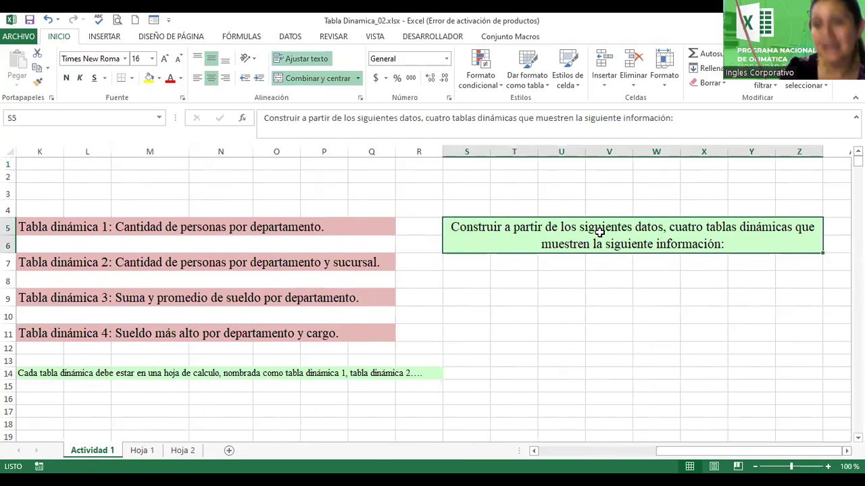
pyautogui.moveTo(726, 458); pyautogui.dragTo(655, 450)
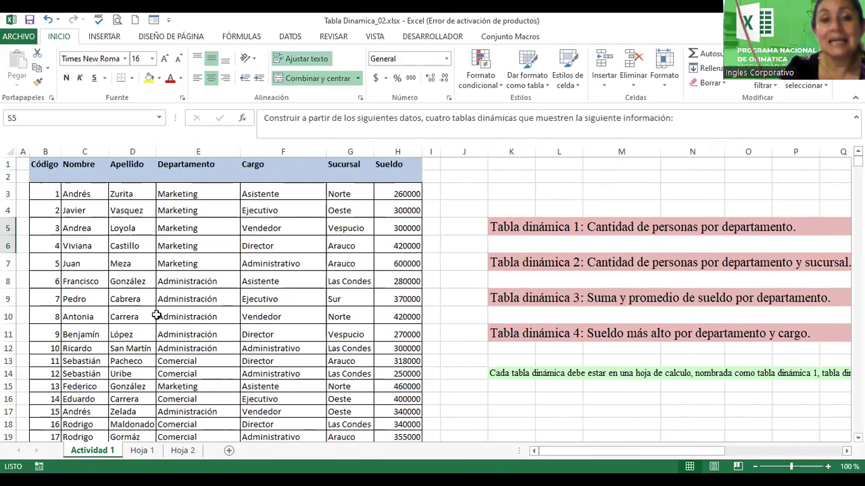
# Step: Delete the empty row 2 with Eliminar and return to the Hoja 1 pivots
pyautogui.click(8, 178)
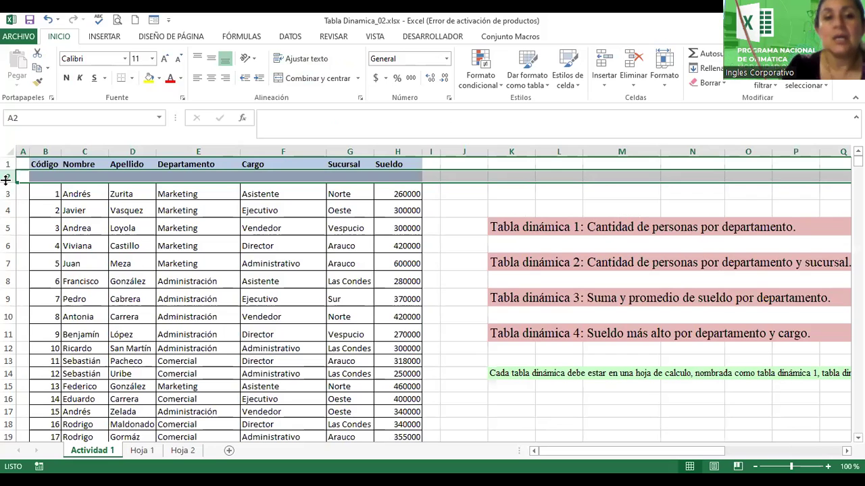
pyautogui.rightClick(5, 179)
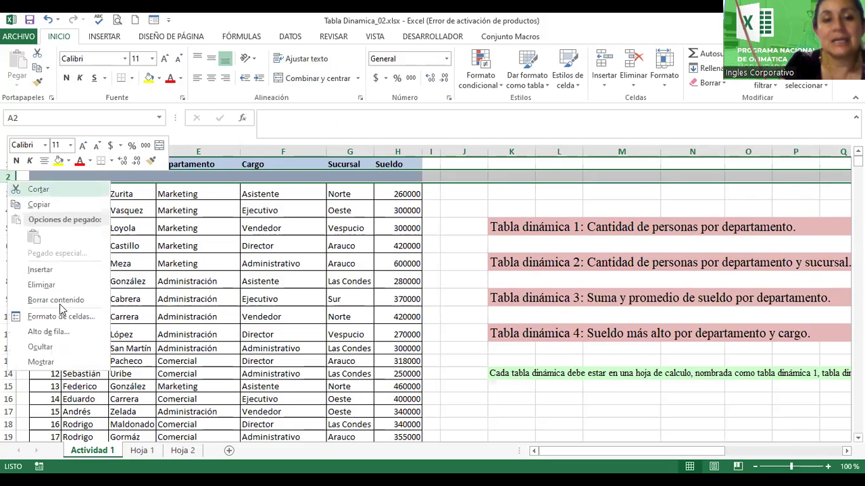
pyautogui.click(42, 285)
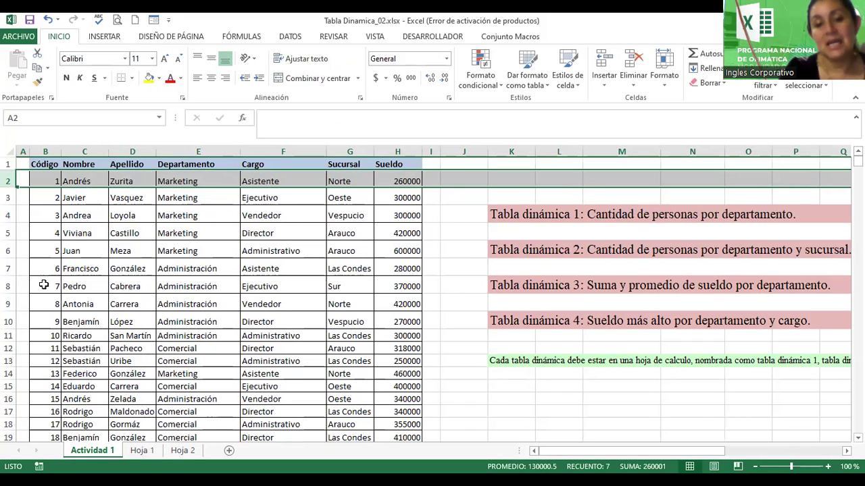
pyautogui.click(142, 451)
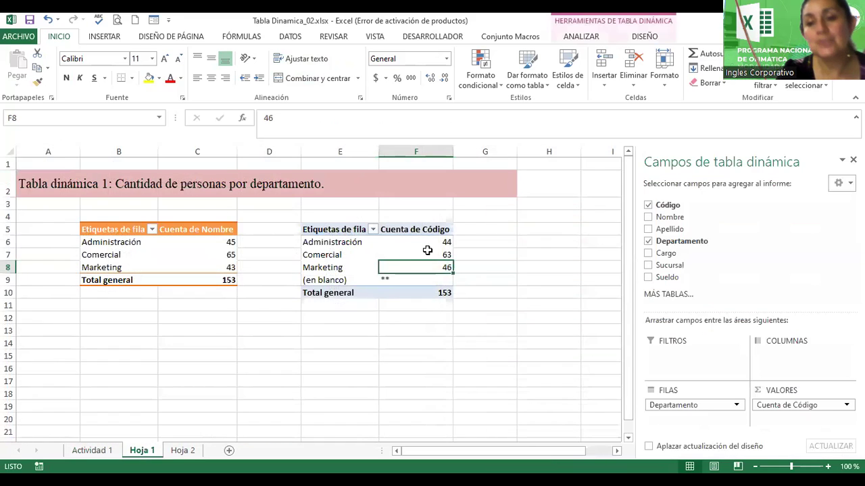
# Step: Refresh TD_DEPARTAMENTO so it shows 44, 63 and 46 with no blank row
pyautogui.click(384, 255)
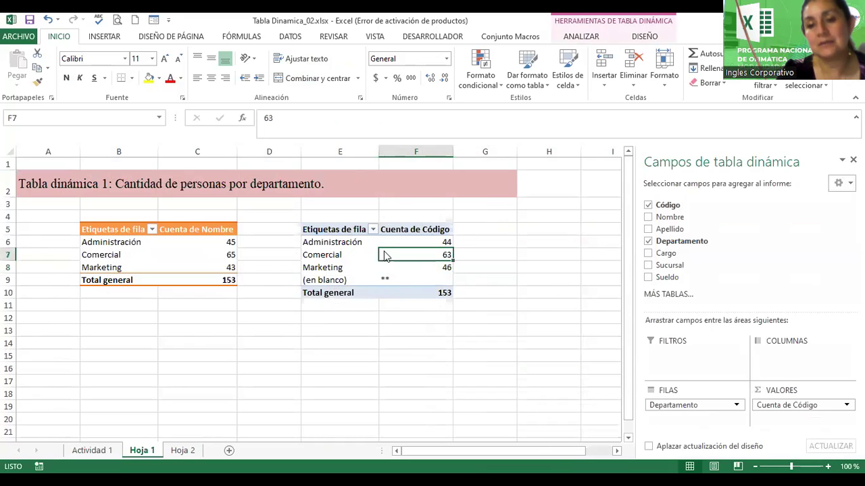
pyautogui.rightClick(384, 255)
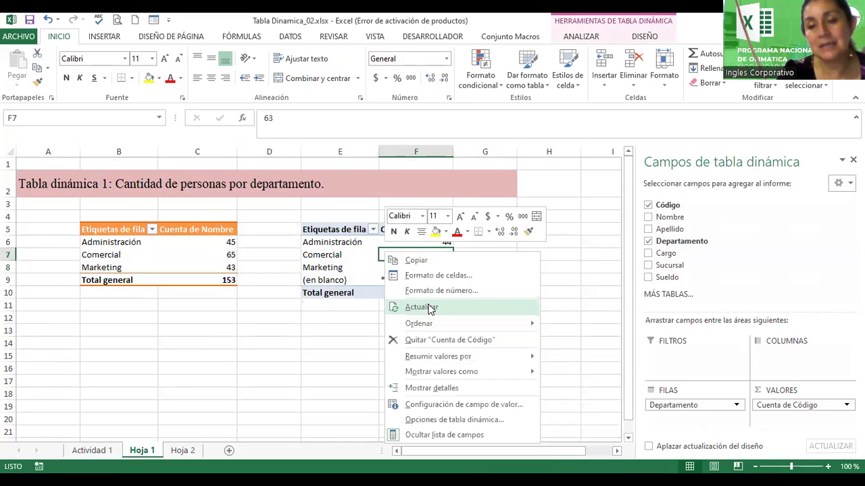
pyautogui.click(428, 309)
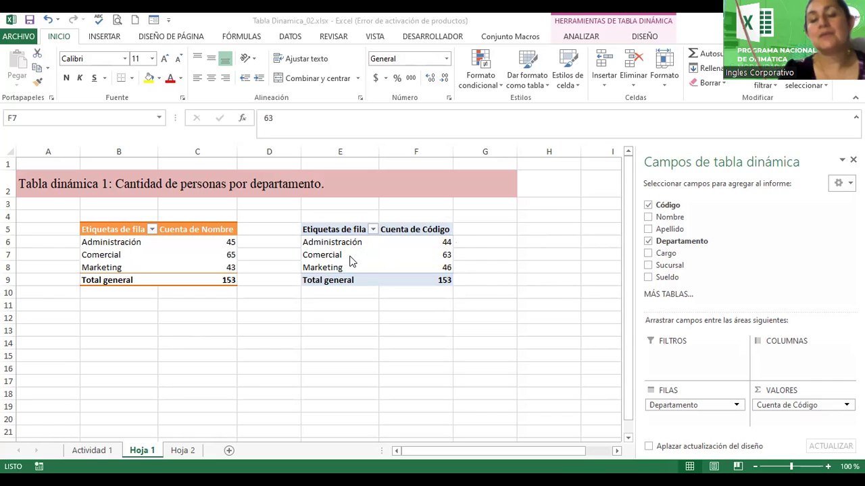
pyautogui.click(415, 256)
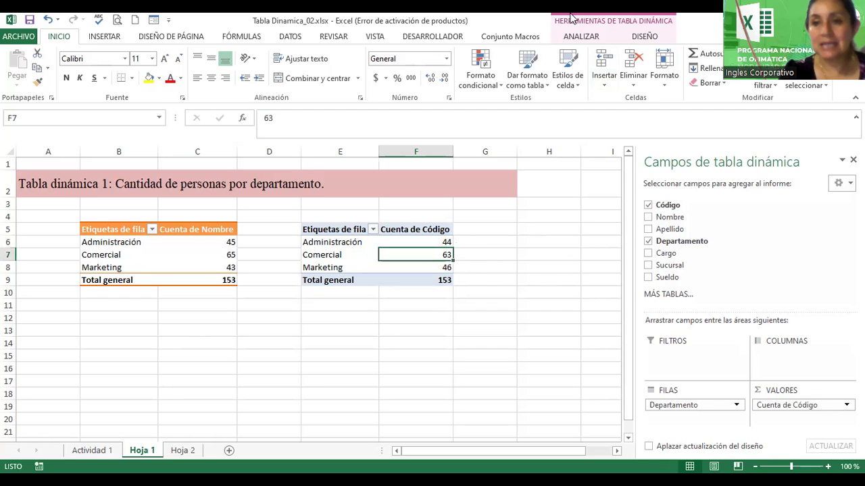
# Step: Look over the Actualizar and Cambiar origen de datos options on ANALIZAR, then close them
pyautogui.click(572, 35)
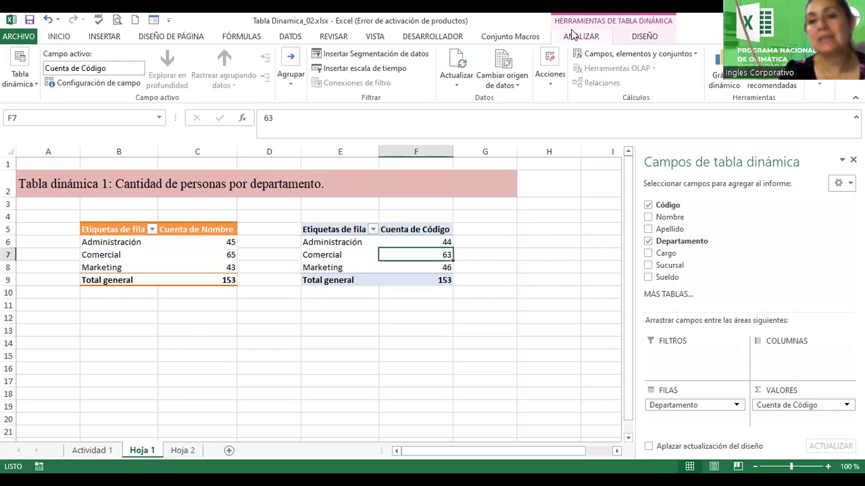
pyautogui.click(457, 93)
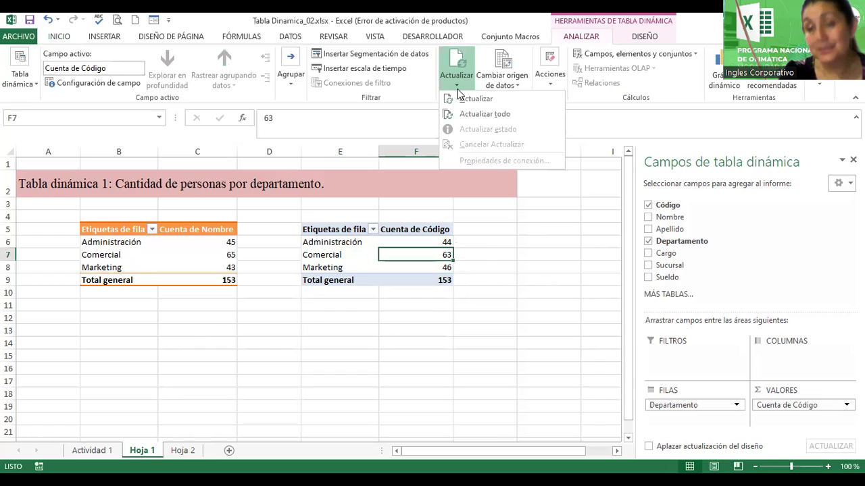
pyautogui.click(515, 88)
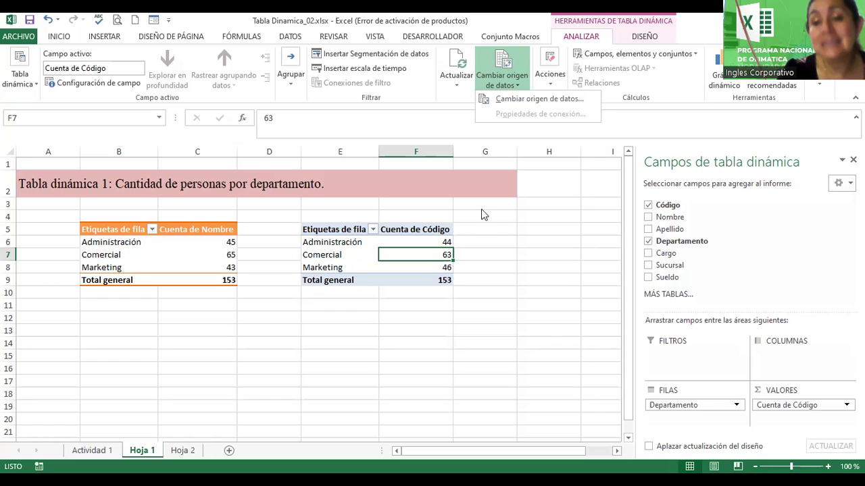
pyautogui.click(398, 281)
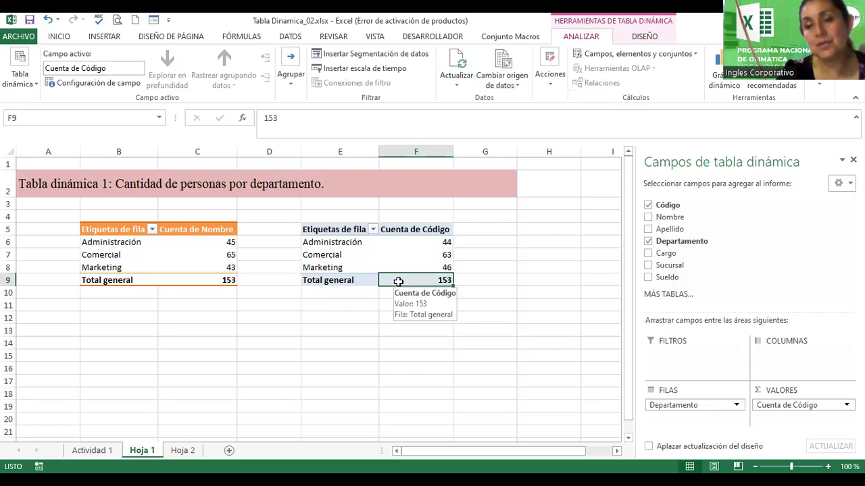
# Step: Set the report layout to outline form without repeated item labels
pyautogui.click(642, 37)
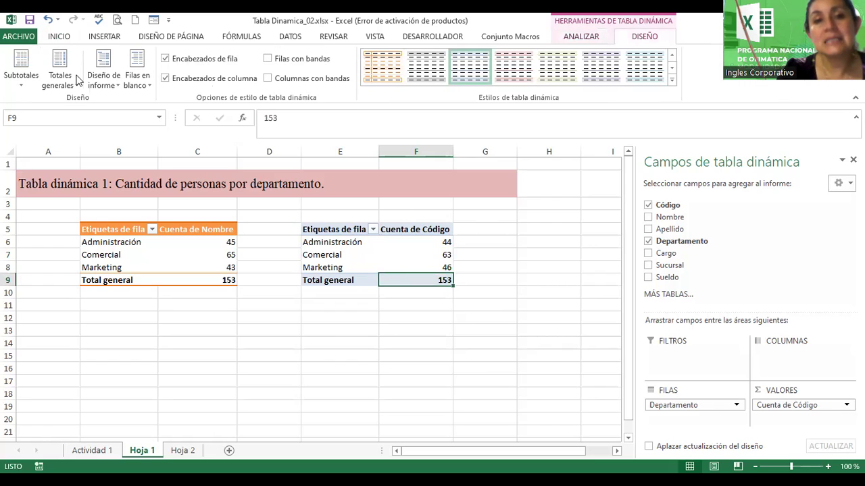
pyautogui.click(120, 91)
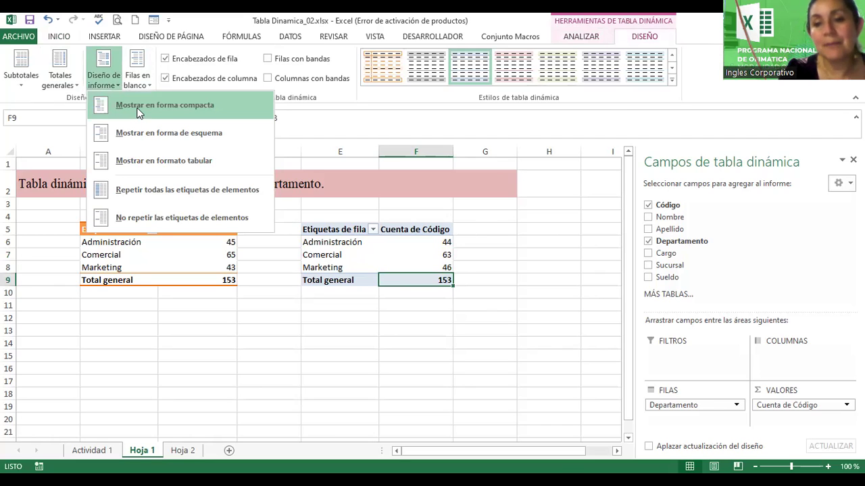
pyautogui.click(138, 109)
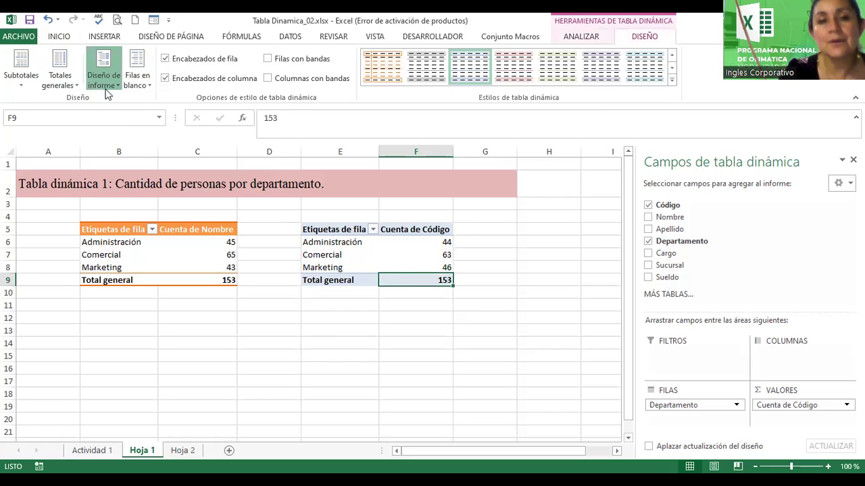
pyautogui.click(105, 78)
pyautogui.click(123, 135)
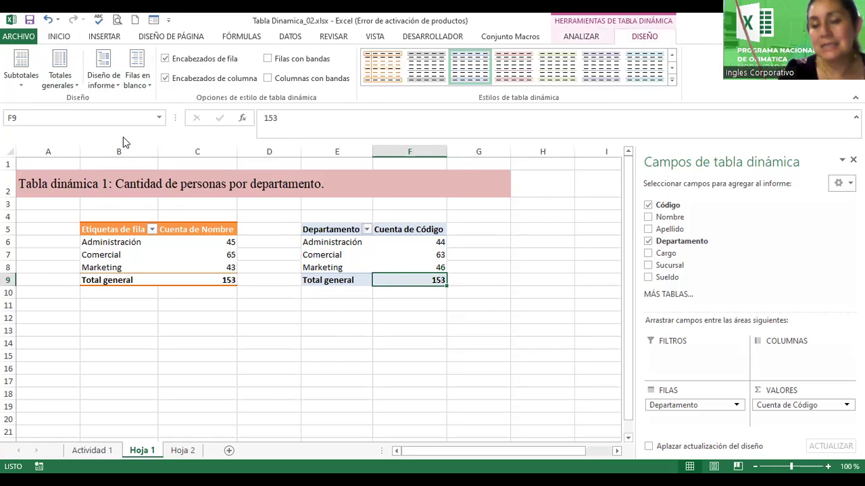
pyautogui.click(103, 77)
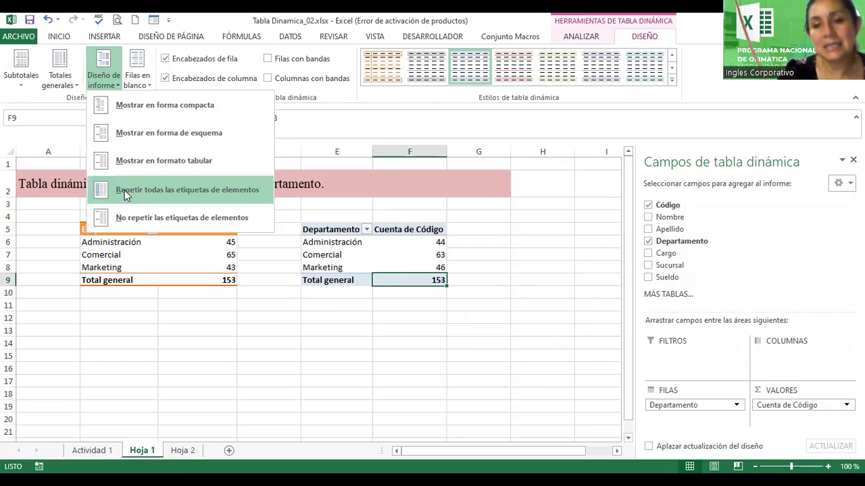
pyautogui.click(123, 190)
pyautogui.click(99, 89)
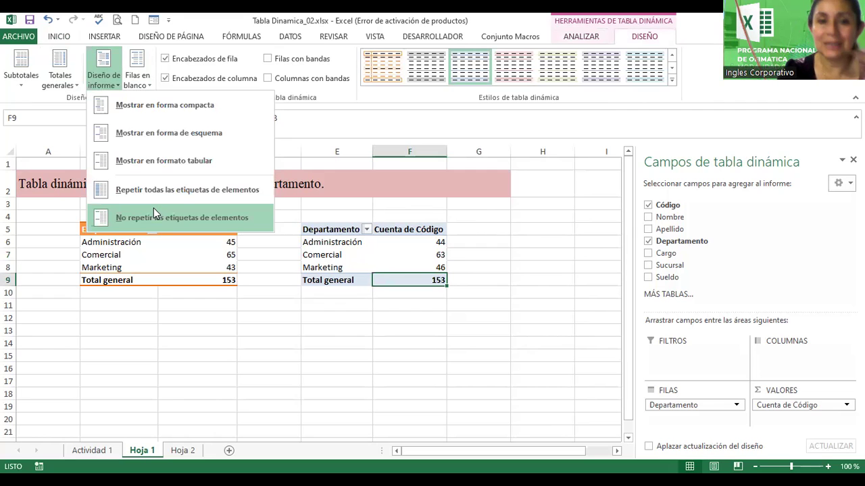
pyautogui.click(155, 215)
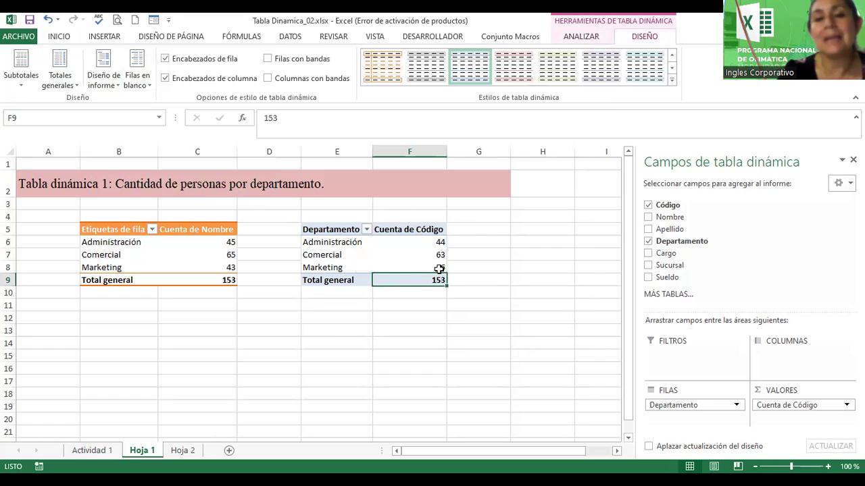
# Step: Apply a pink pivot style with banded rows to TD_DEPARTAMENTO
pyautogui.click(363, 265)
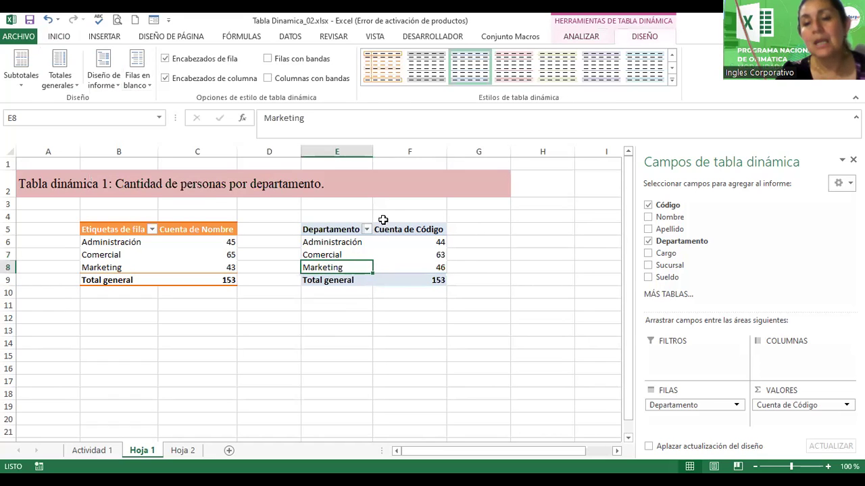
pyautogui.click(530, 71)
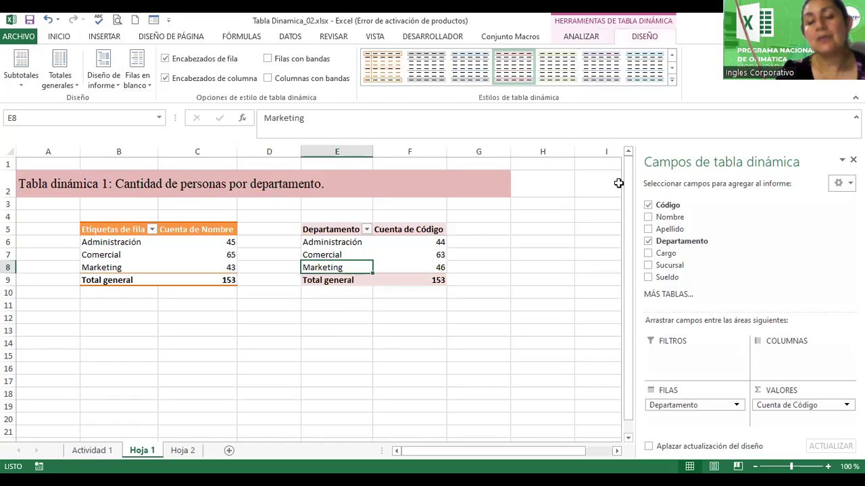
pyautogui.click(268, 61)
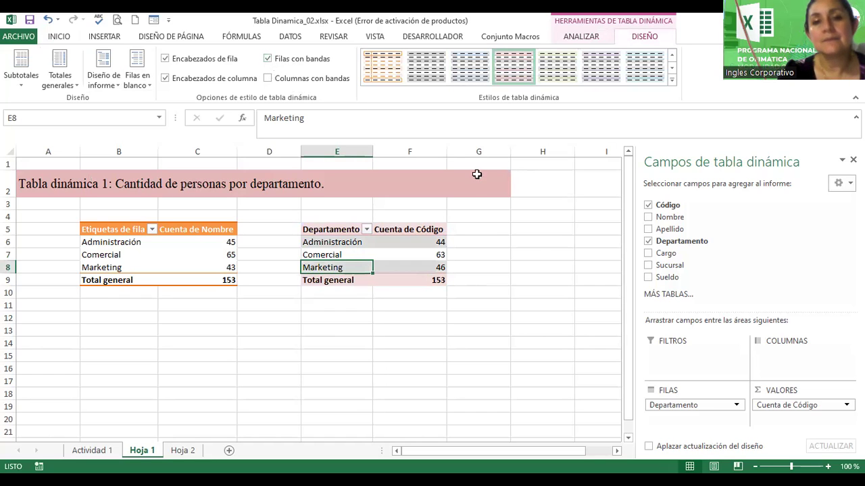
pyautogui.click(557, 302)
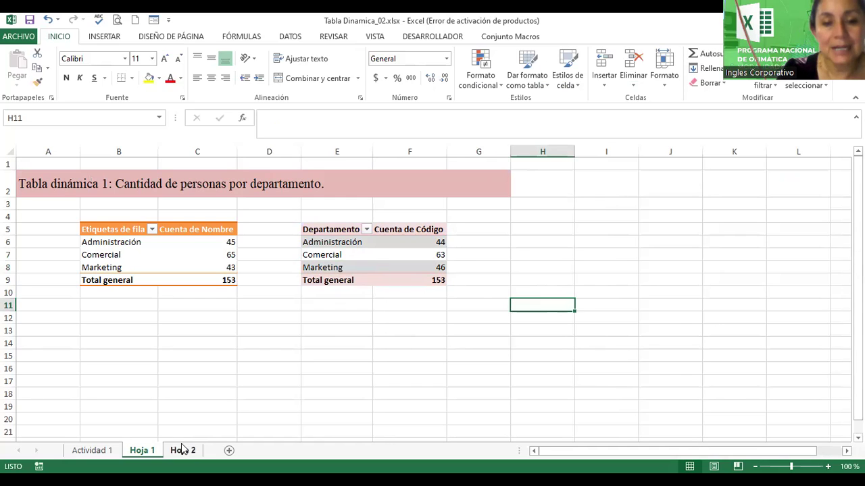
# Step: Rename the Hoja 1 tab to TD_01, correcting typos, then go to Actividad 1
pyautogui.doubleClick(144, 448)
pyautogui.write('t')
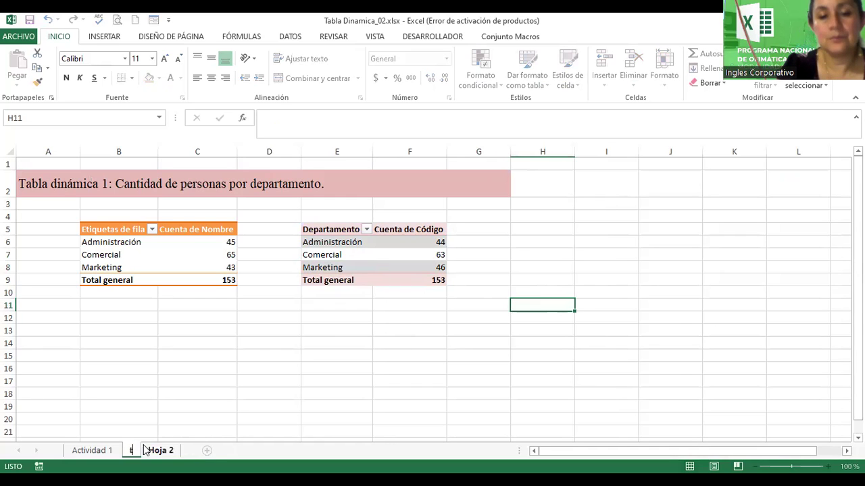
pyautogui.write('d')
pyautogui.press('BackSpace')
pyautogui.press('BackSpace')
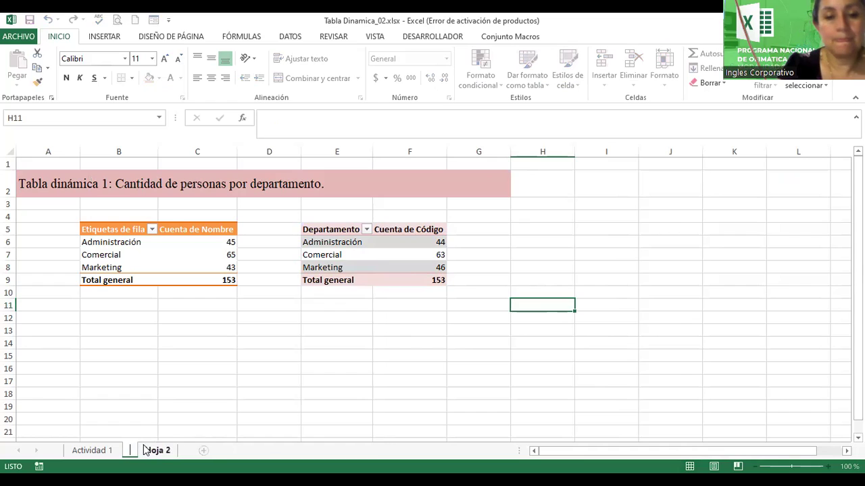
pyautogui.write('TD')
pyautogui.press('BackSpace')
pyautogui.write('D 1')
pyautogui.press('Return')
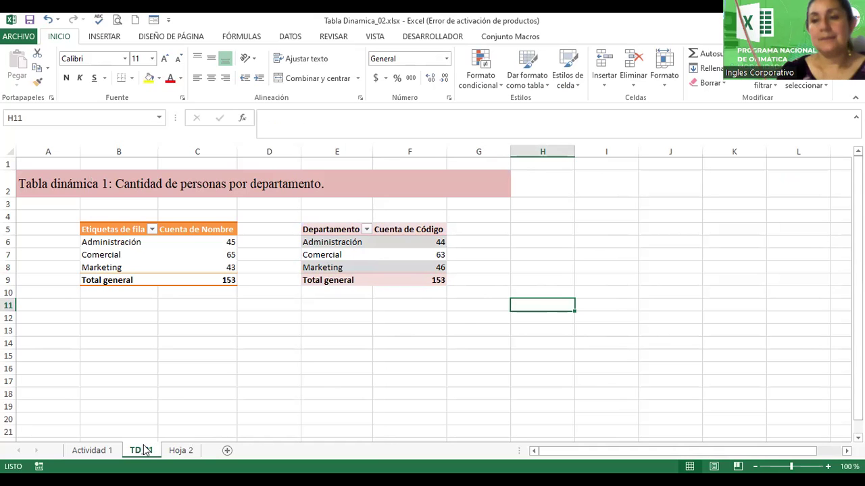
pyautogui.click(105, 451)
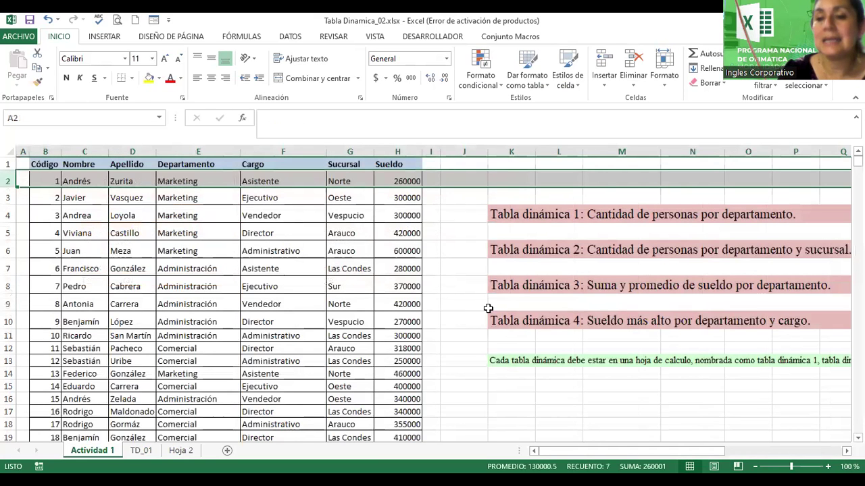
# Step: Copy the Tabla dinámica 2 title from K6 on Actividad 1 into cell A2 of Hoja 2
pyautogui.click(550, 251)
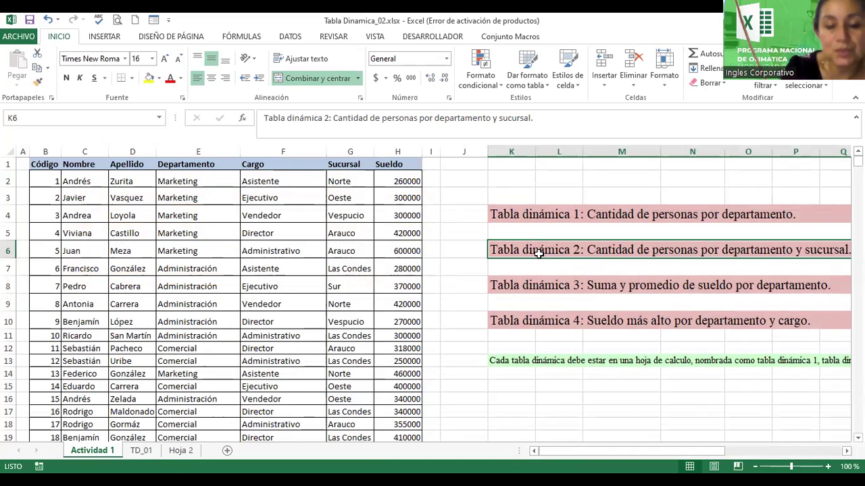
pyautogui.hotkey('ctrl', 'c')
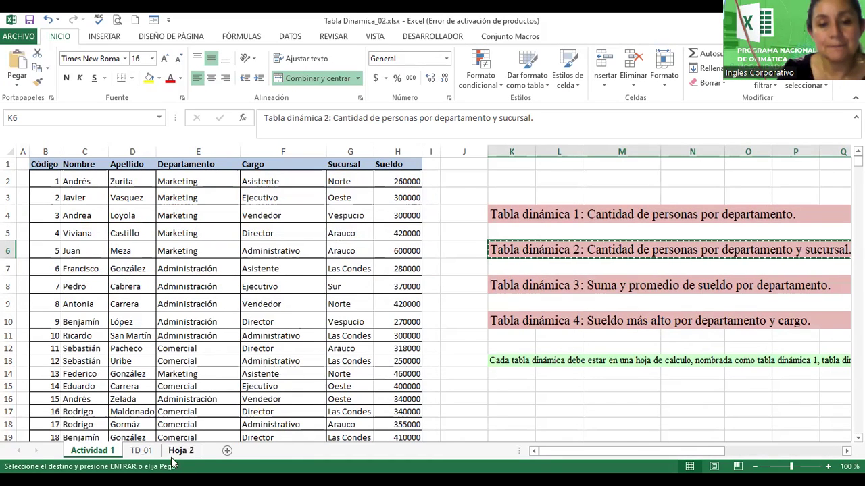
pyautogui.click(179, 451)
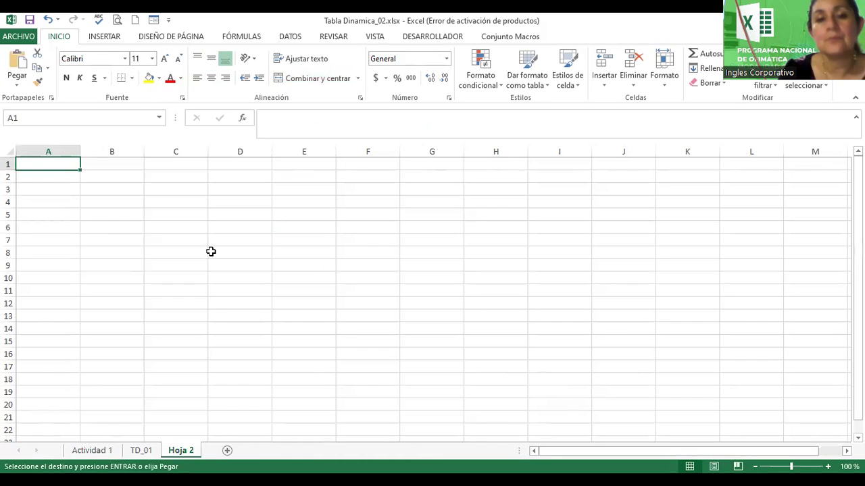
pyautogui.click(56, 179)
pyautogui.hotkey('ctrl', 'v')
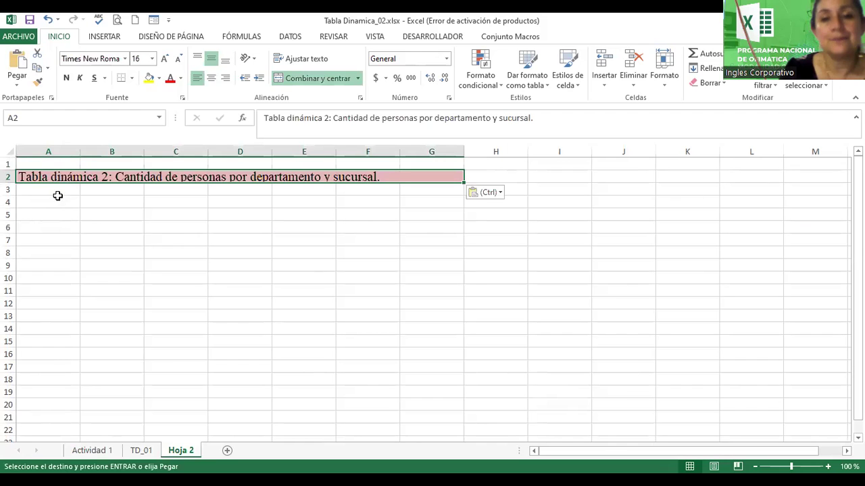
# Step: Heighten row 2, make the title bold at size 18, and widen column G
pyautogui.moveTo(9, 182); pyautogui.dragTo(8, 193)
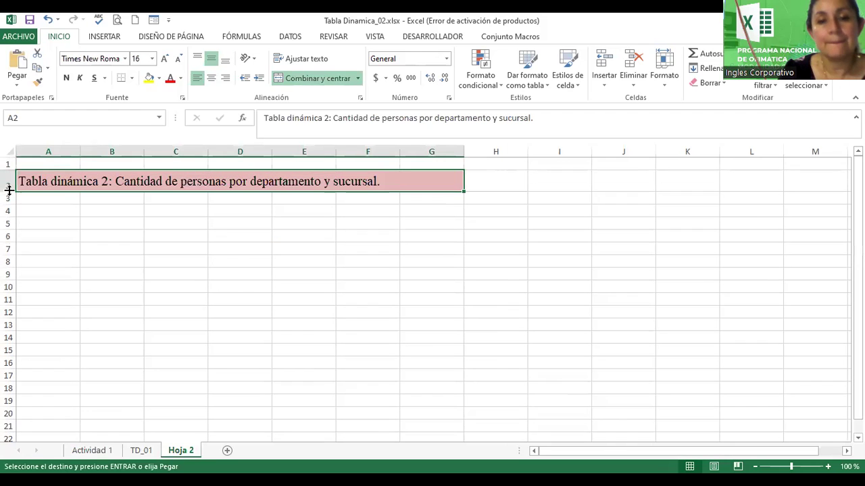
pyautogui.click(67, 78)
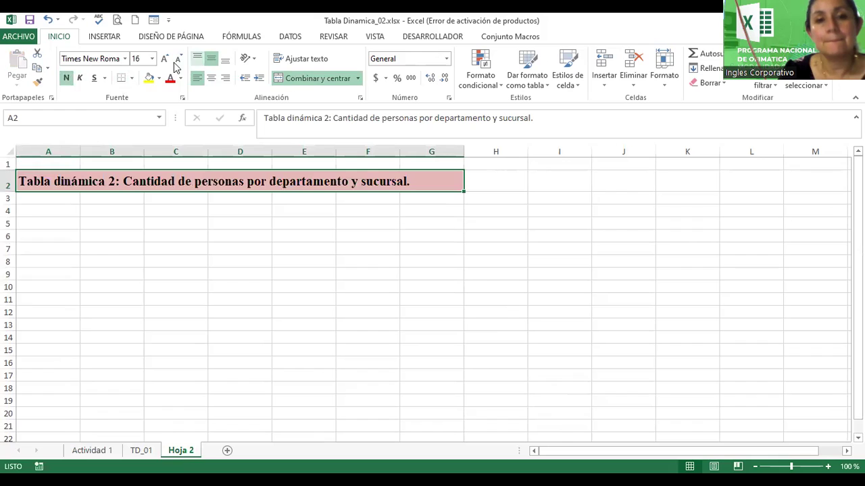
pyautogui.click(164, 58)
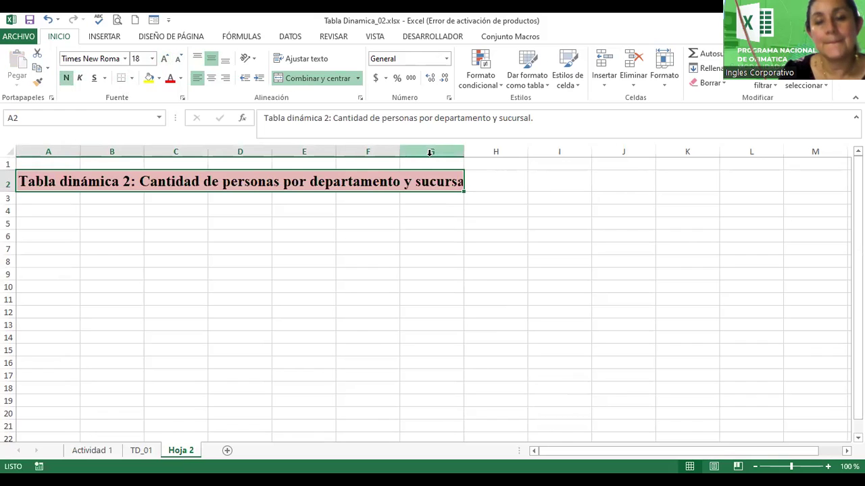
pyautogui.moveTo(462, 148); pyautogui.dragTo(521, 150)
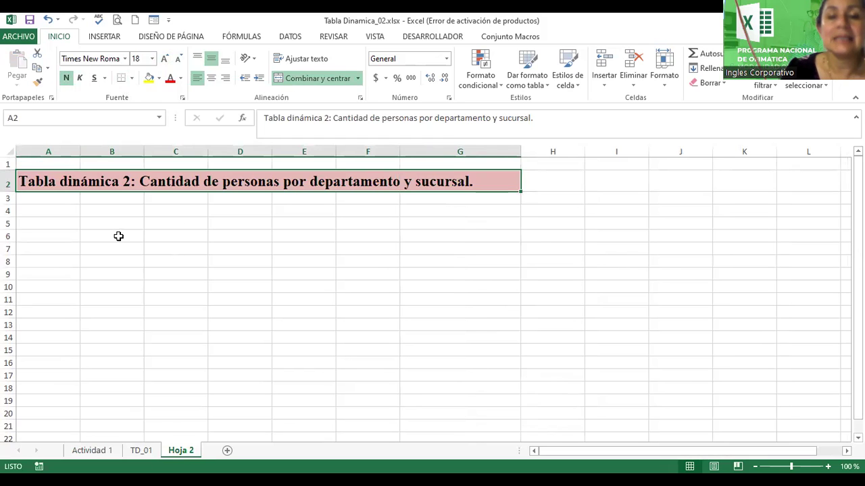
# Step: Insert a pivot table from the Actividad 1 data on the existing sheet Hoja 2 at cell B5
pyautogui.click(92, 450)
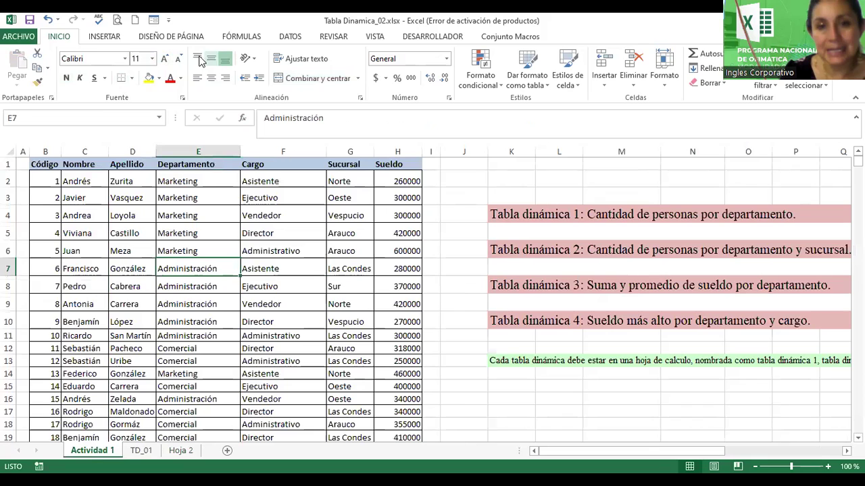
pyautogui.click(106, 37)
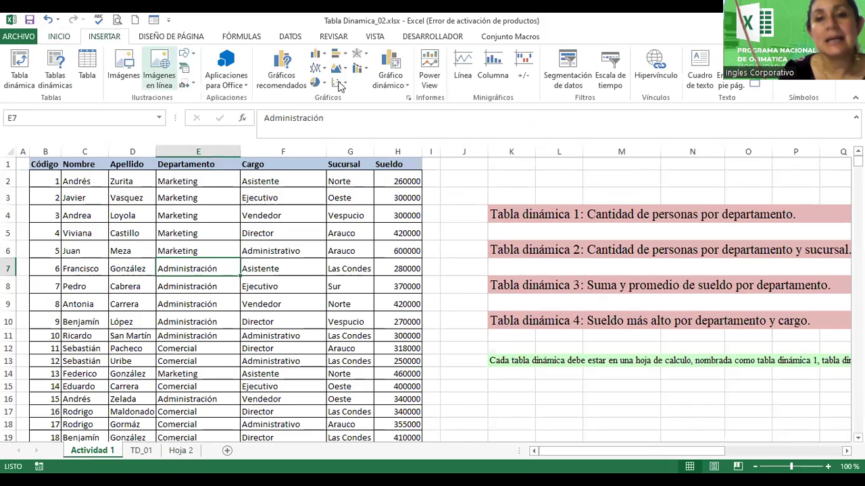
pyautogui.click(22, 63)
pyautogui.click(341, 277)
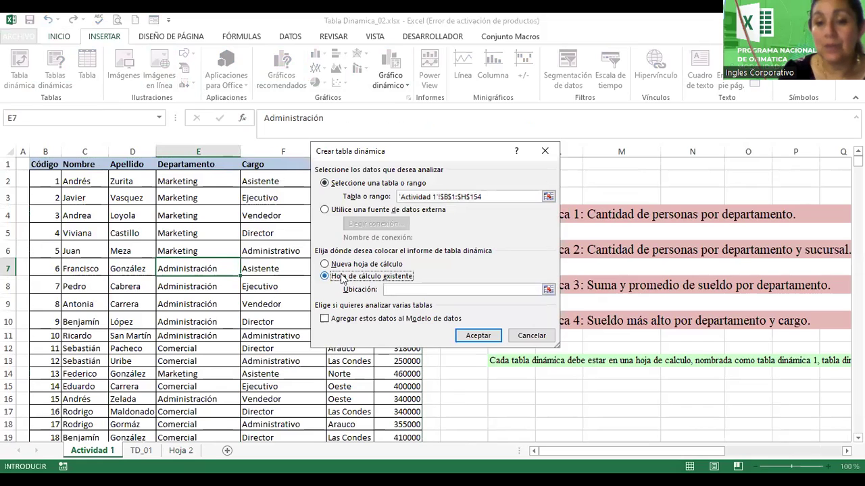
pyautogui.click(548, 290)
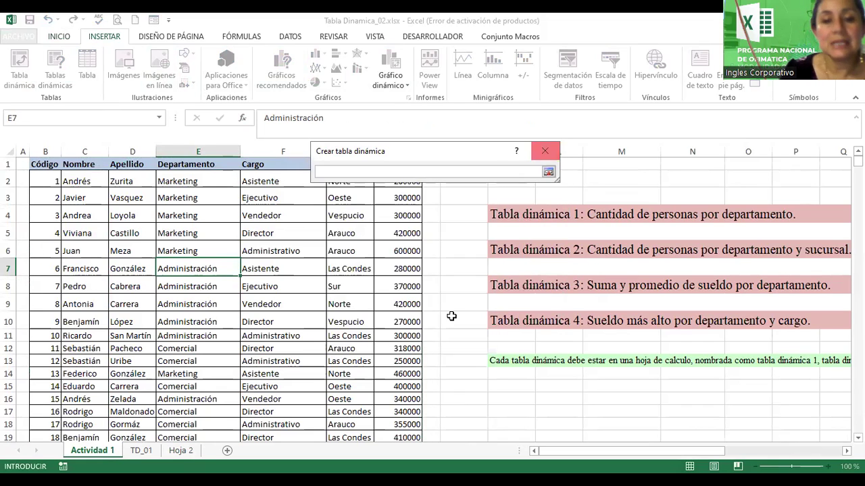
pyautogui.click(181, 450)
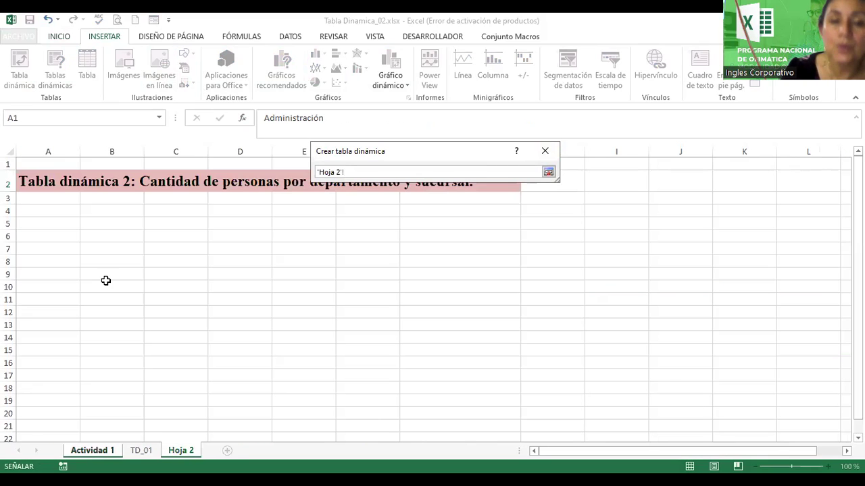
pyautogui.click(113, 225)
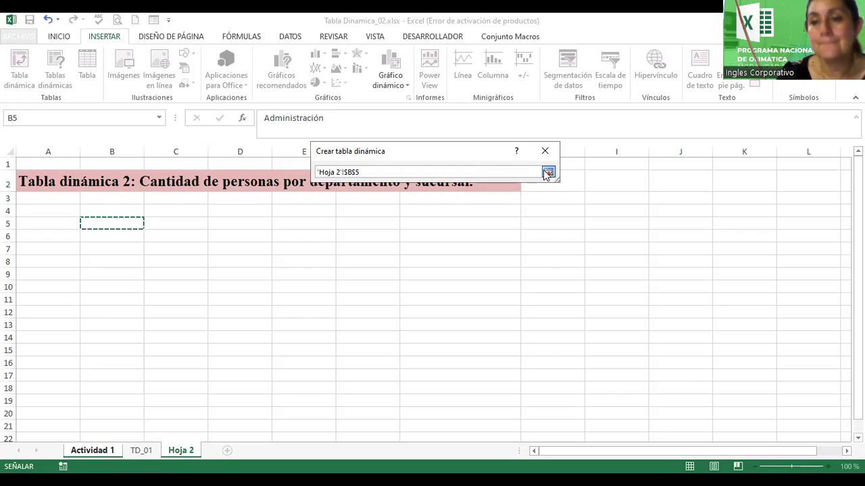
pyautogui.click(548, 173)
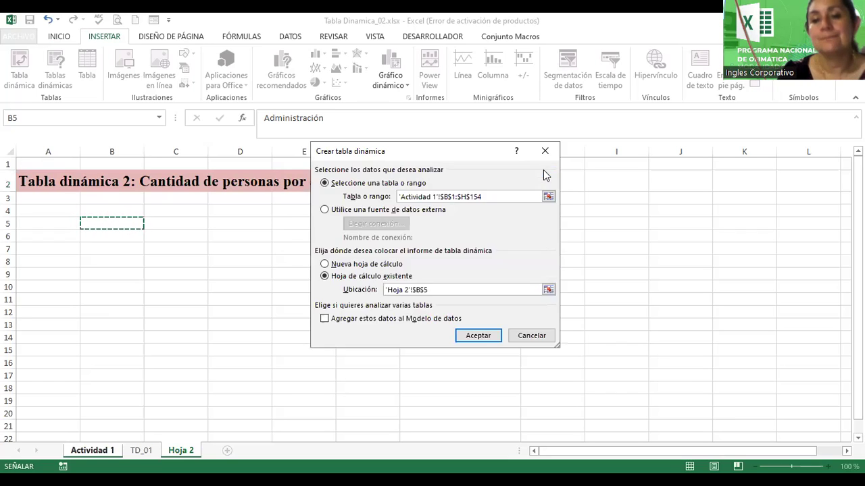
pyautogui.click(479, 335)
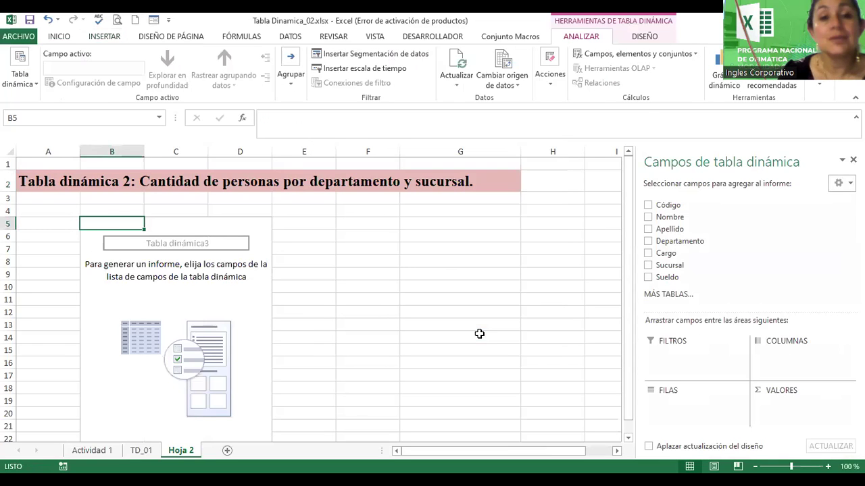
# Step: Count Nombre in Values, with Departamento in Rows and Sucursal nested beneath it
pyautogui.moveTo(669, 217); pyautogui.dragTo(793, 404)
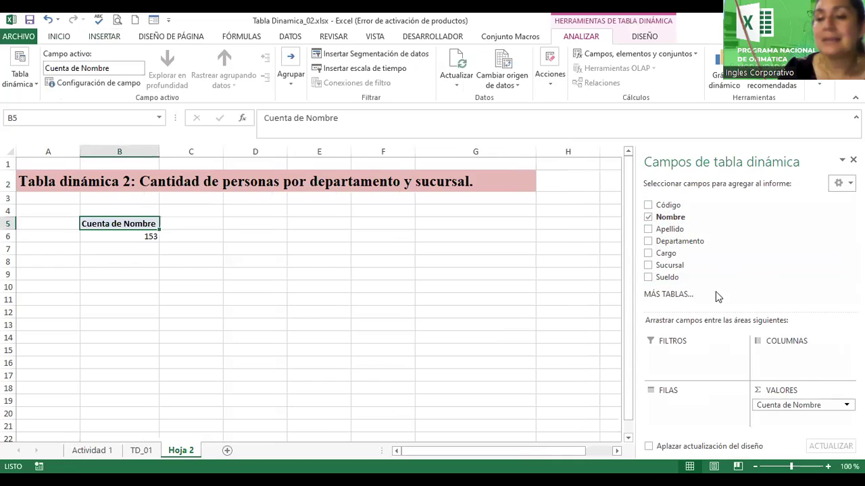
pyautogui.moveTo(683, 242); pyautogui.dragTo(708, 413)
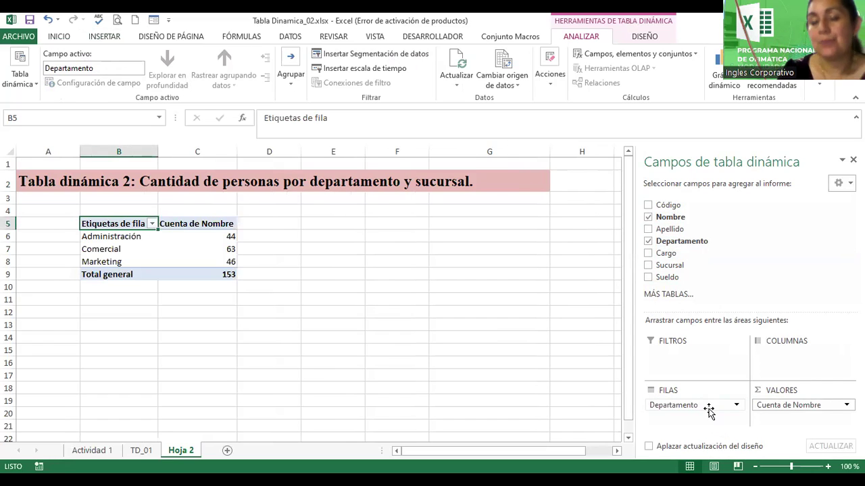
pyautogui.moveTo(676, 264)
pyautogui.mouseDown()
pyautogui.moveTo(770, 406)
pyautogui.moveTo(772, 359)
pyautogui.mouseUp()
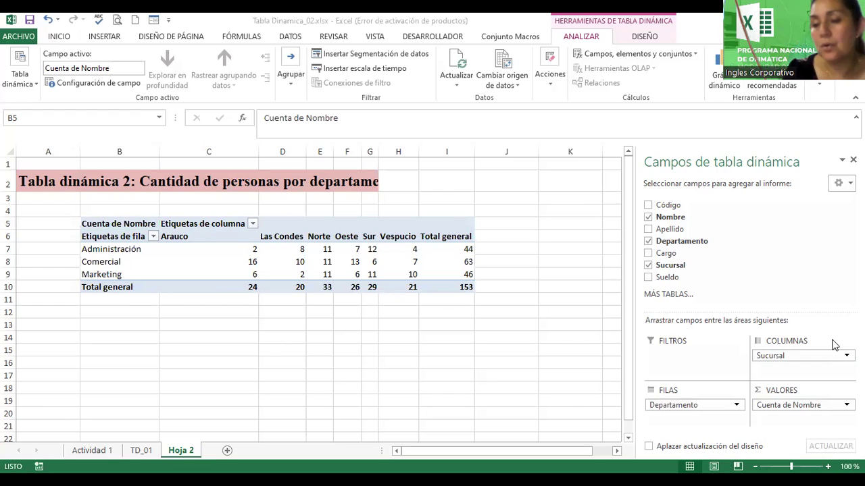
pyautogui.moveTo(762, 362); pyautogui.dragTo(685, 422)
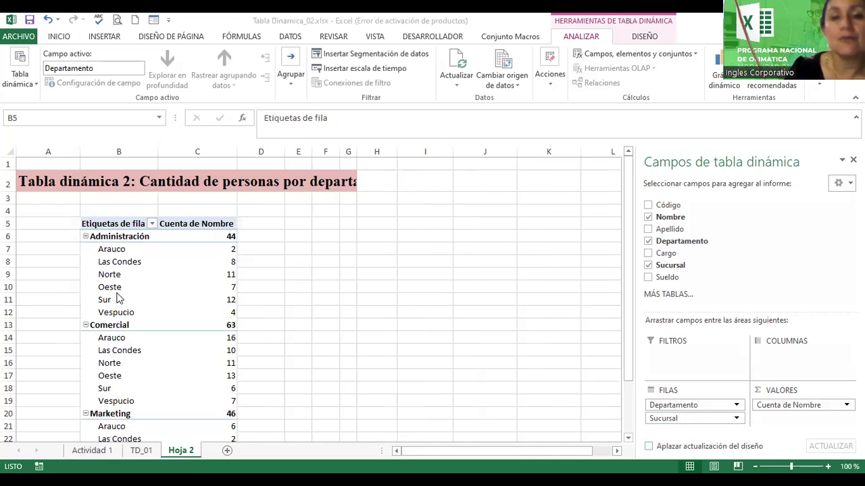
# Step: Collapse the Comercial, Administración and Marketing groups in the pivot table
pyautogui.click(85, 325)
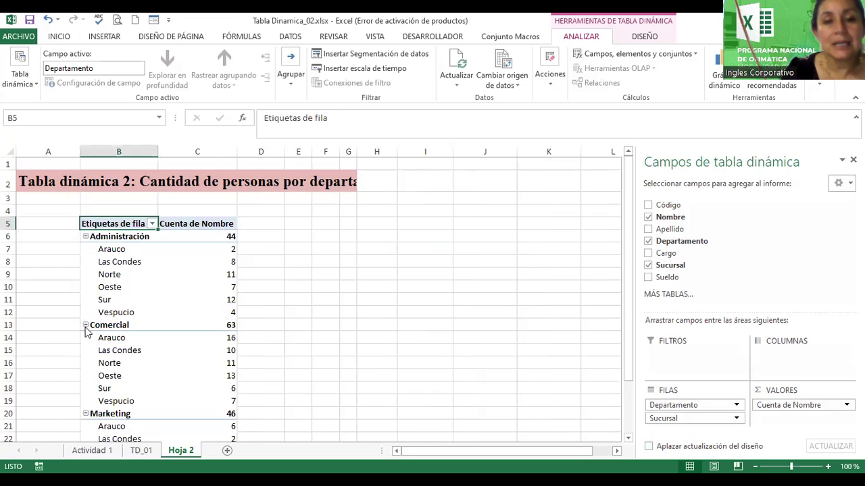
pyautogui.click(85, 236)
pyautogui.click(86, 263)
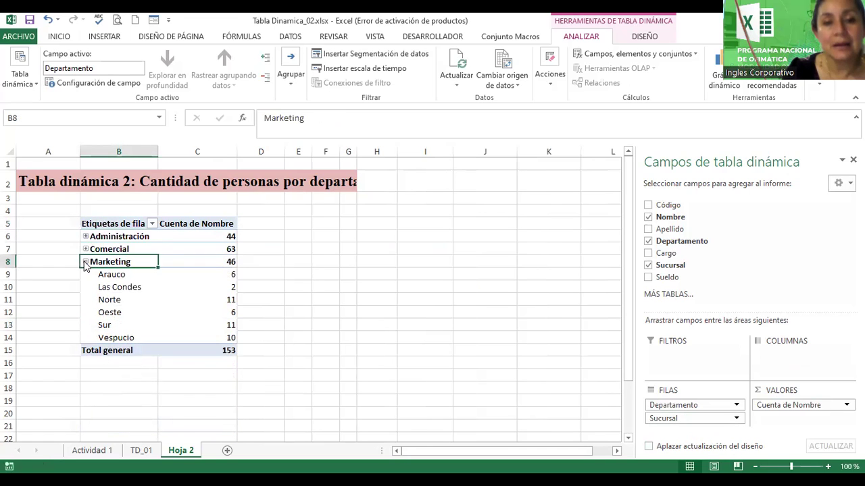
pyautogui.click(85, 262)
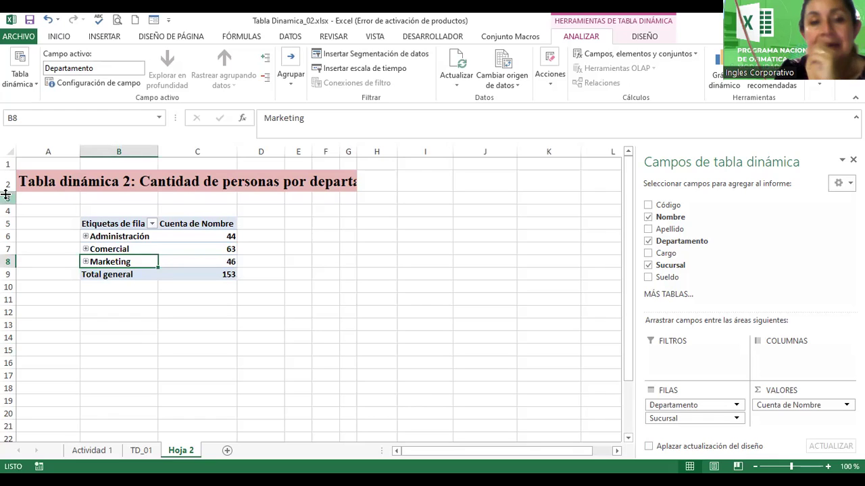
# Step: Re-expand Administración (44), Comercial and Marketing to show their branches, then go to Pivot Table Design
pyautogui.click(87, 237)
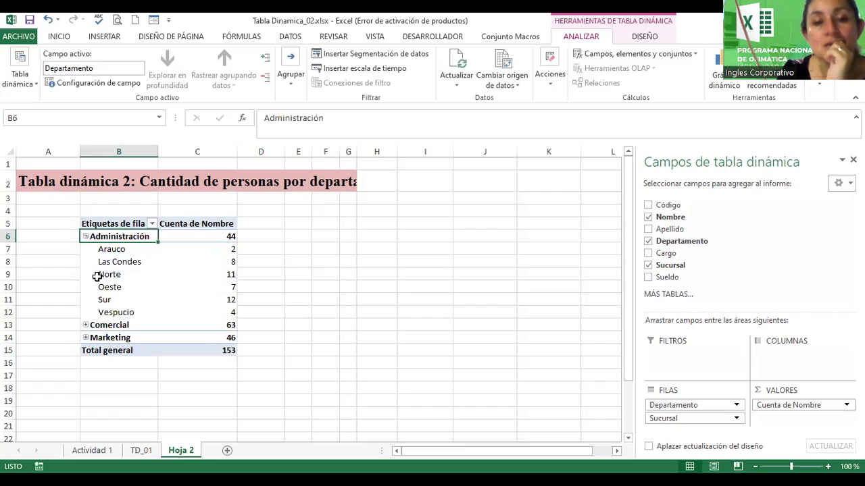
pyautogui.click(213, 235)
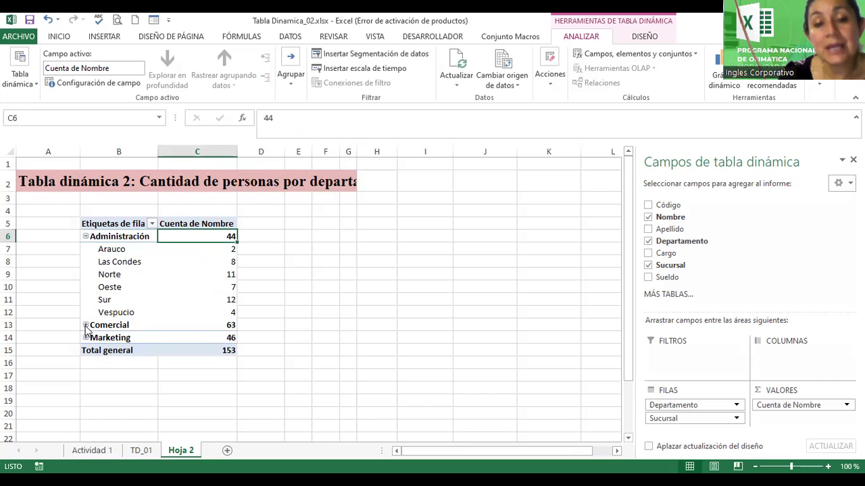
pyautogui.click(85, 326)
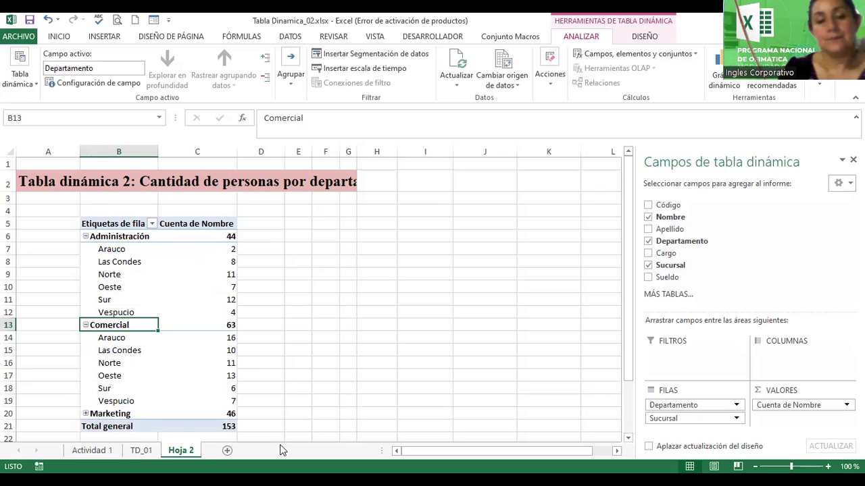
pyautogui.click(86, 417)
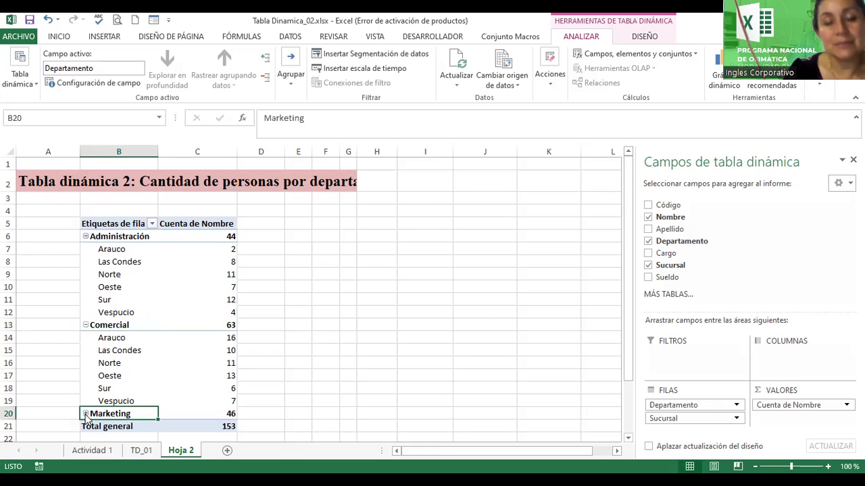
pyautogui.click(85, 414)
pyautogui.click(145, 296)
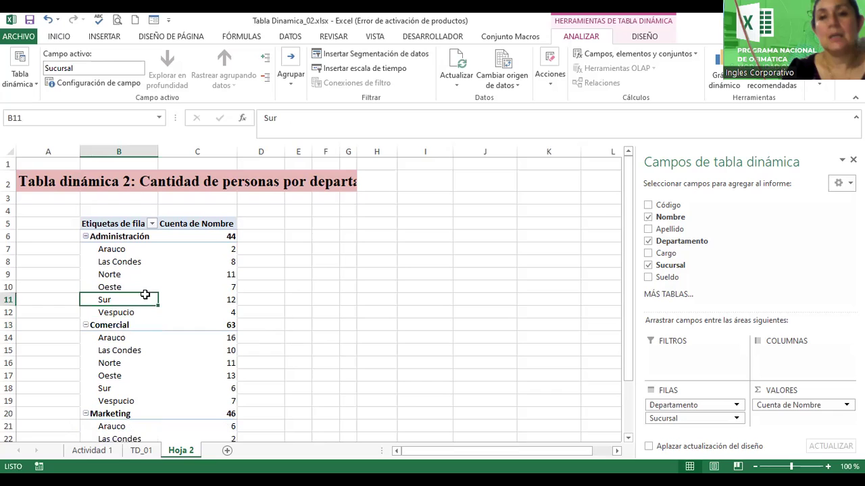
pyautogui.click(644, 38)
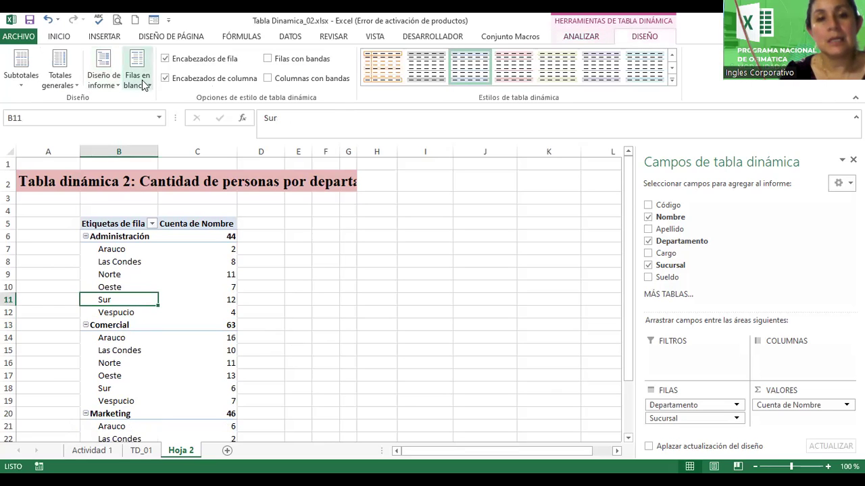
# Step: Switch the pivot report layout to outline form, then go back to the Actividad 1 sheet
pyautogui.click(108, 80)
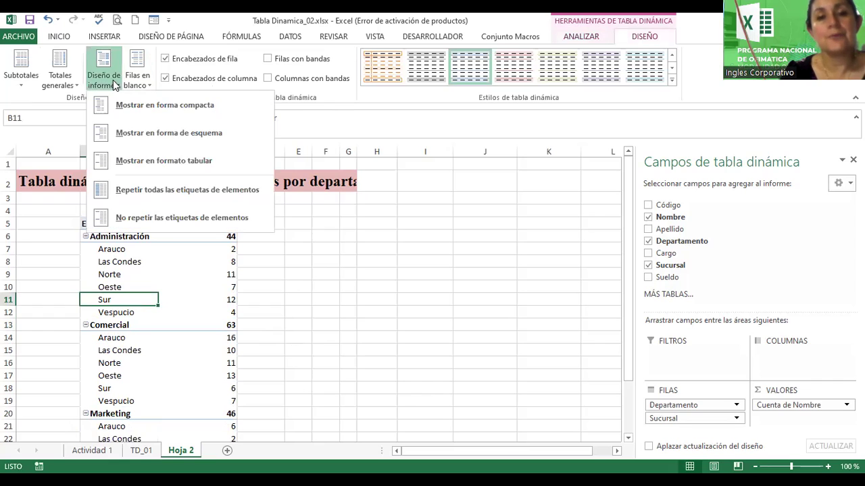
pyautogui.click(126, 135)
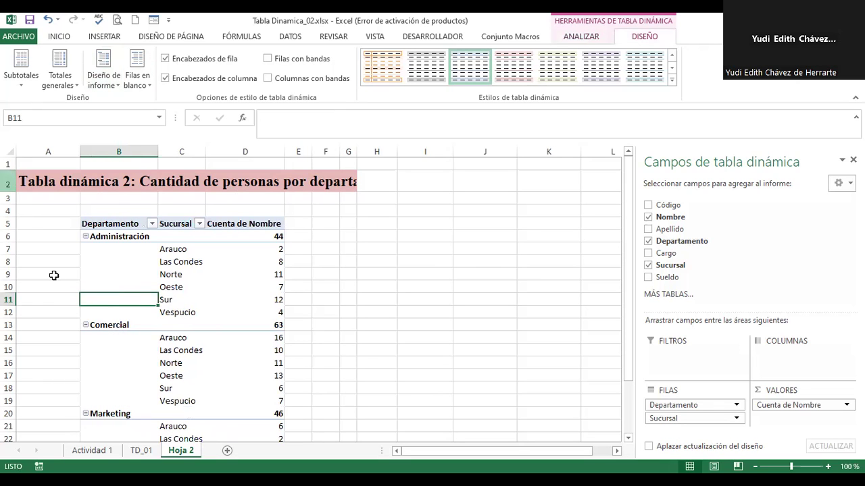
pyautogui.click(95, 450)
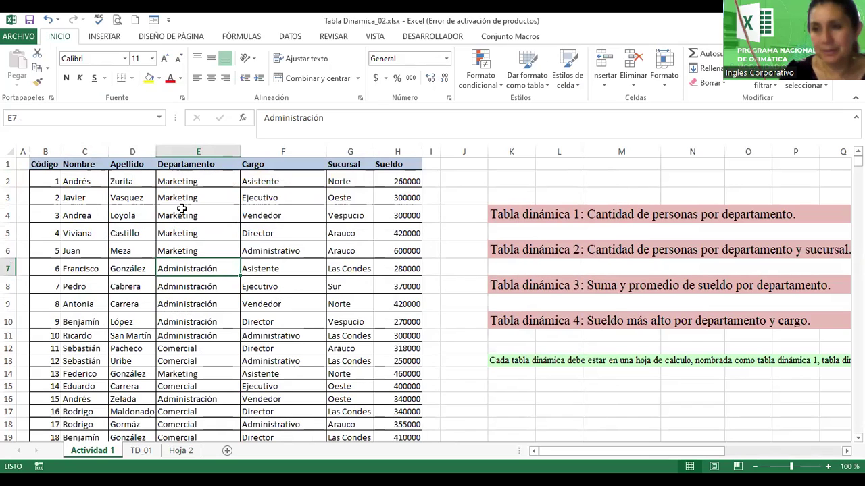
# Step: Check the Departamento values in cells E2 to E6, then return to the Hoja 2 pivot
pyautogui.click(208, 178)
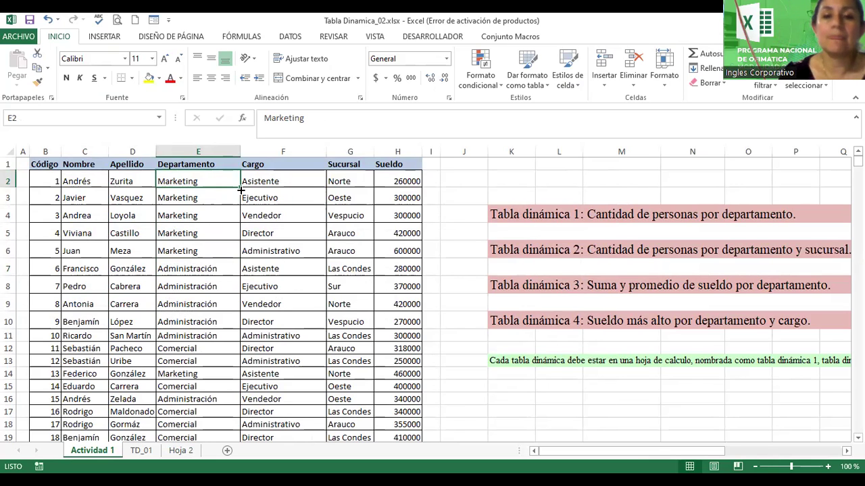
pyautogui.click(208, 197)
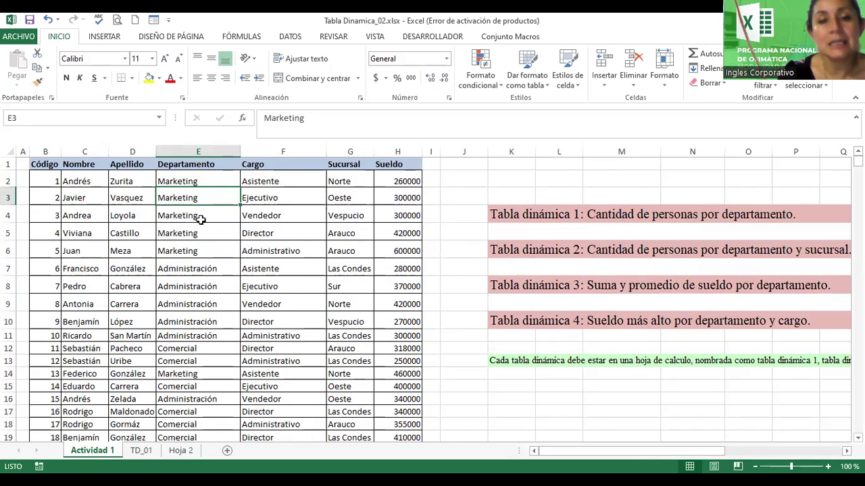
pyautogui.click(202, 215)
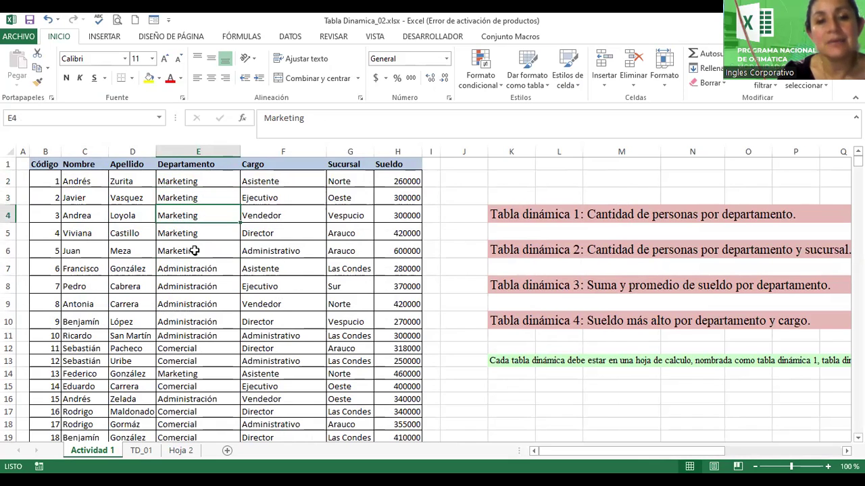
pyautogui.click(201, 233)
pyautogui.click(200, 253)
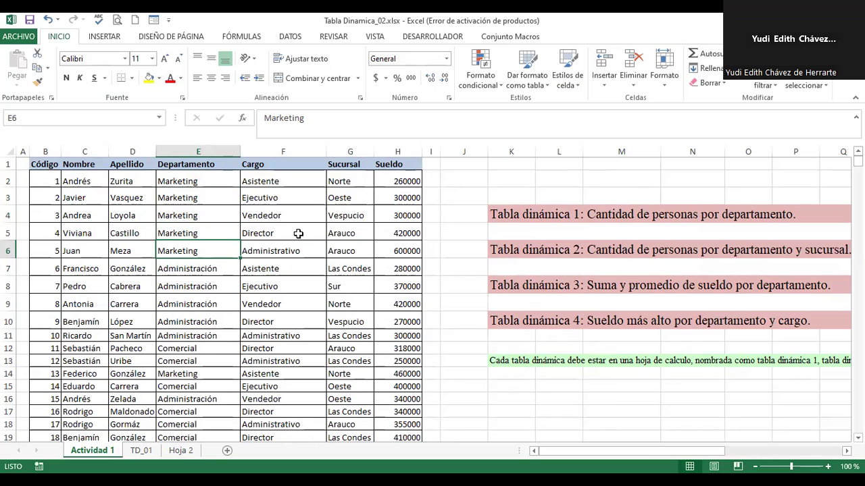
pyautogui.click(180, 450)
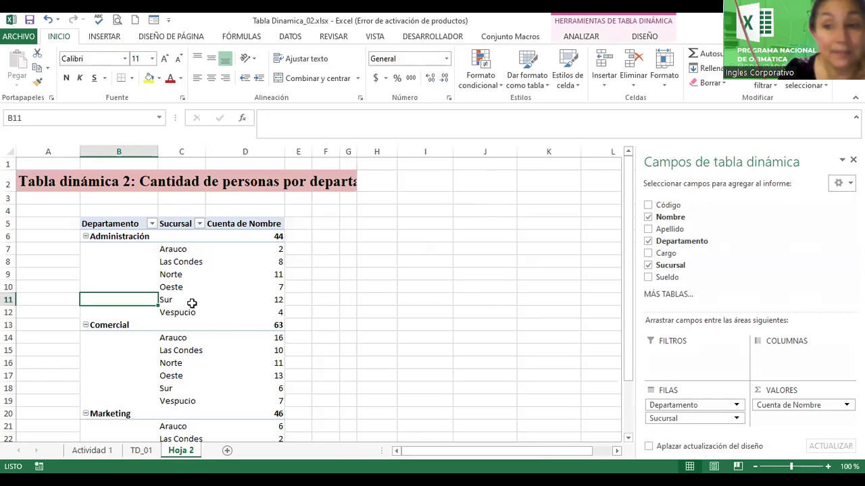
# Step: Collapse the Administración, Comercial and Marketing groups and check the pivot shortcut menu
pyautogui.click(86, 237)
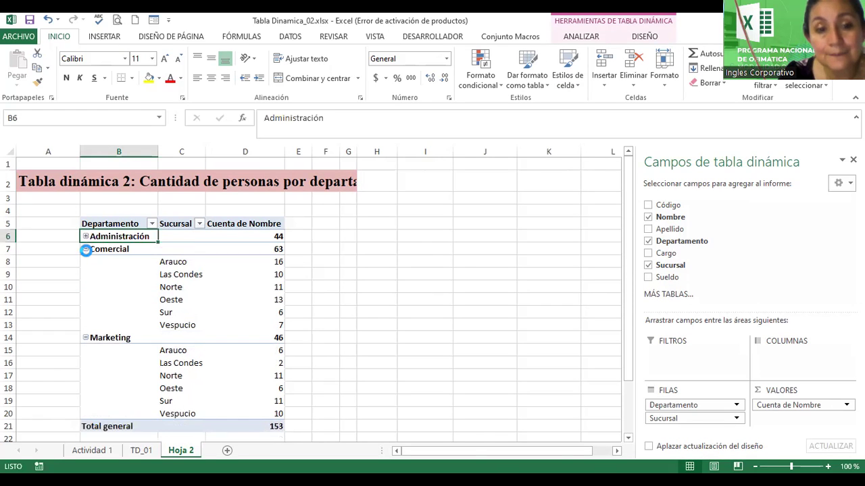
pyautogui.click(86, 249)
pyautogui.click(86, 261)
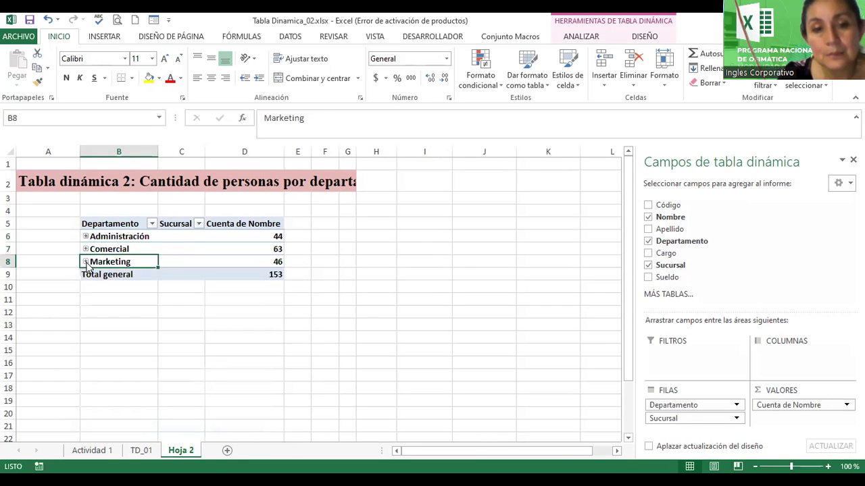
pyautogui.click(202, 250)
pyautogui.rightClick(206, 256)
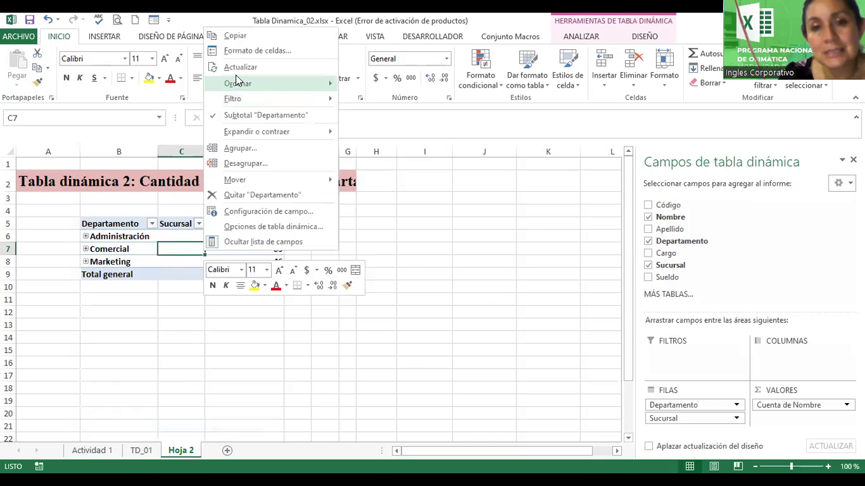
pyautogui.press('Escape')
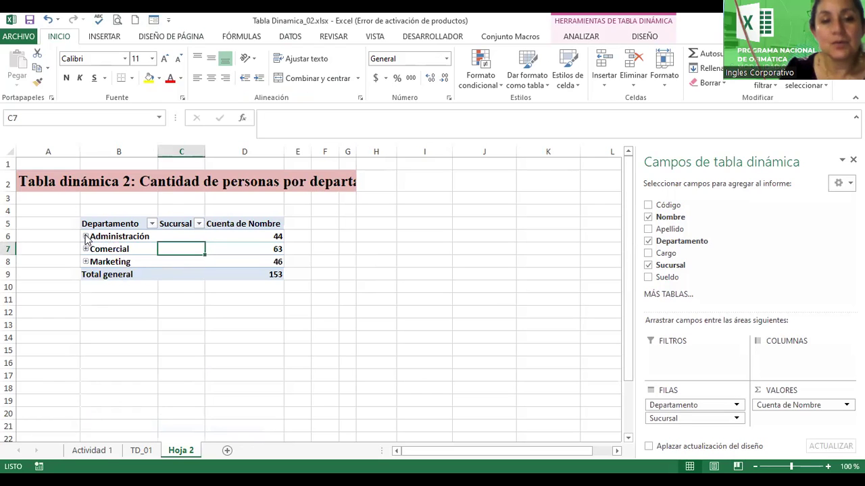
# Step: Expand Administración, Comercial and Marketing again to list their branch counts
pyautogui.click(85, 237)
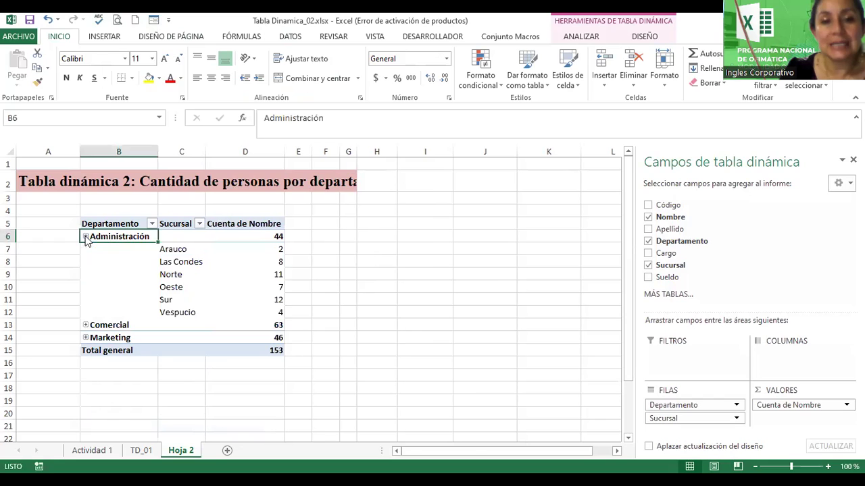
pyautogui.click(85, 325)
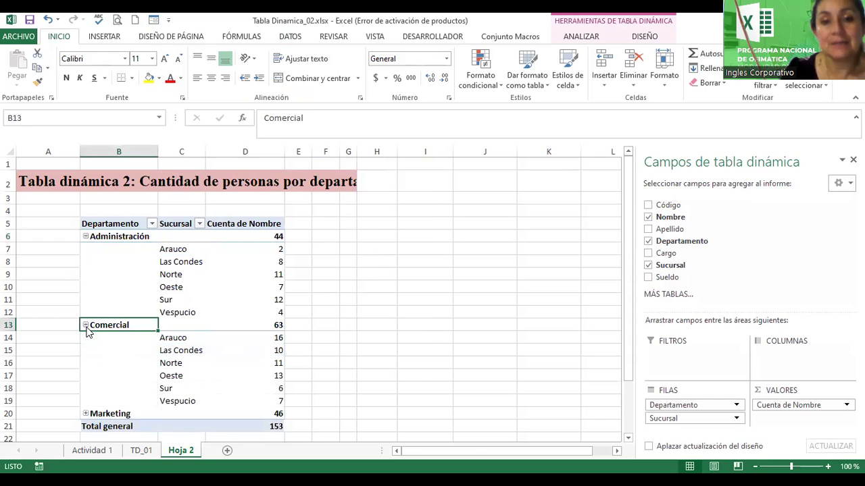
pyautogui.click(85, 414)
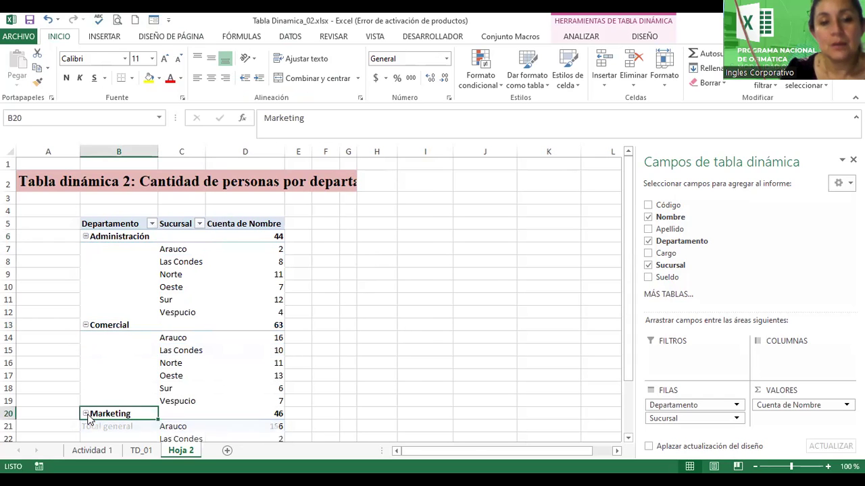
pyautogui.click(647, 37)
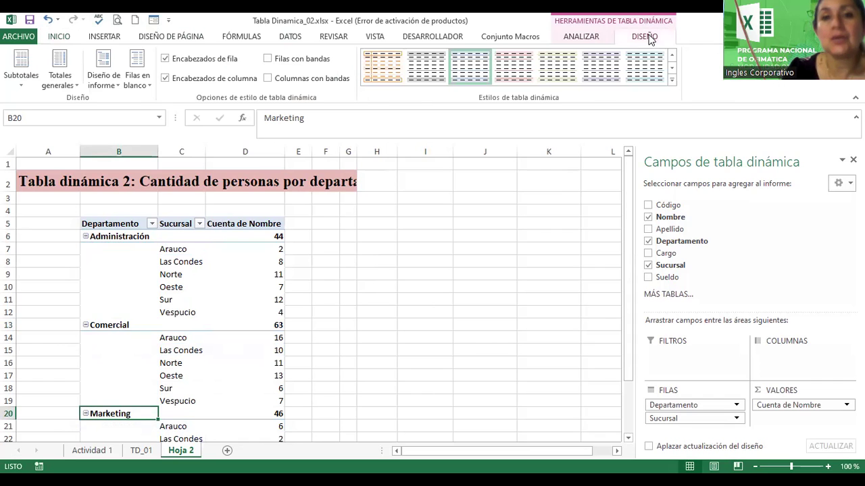
pyautogui.click(102, 86)
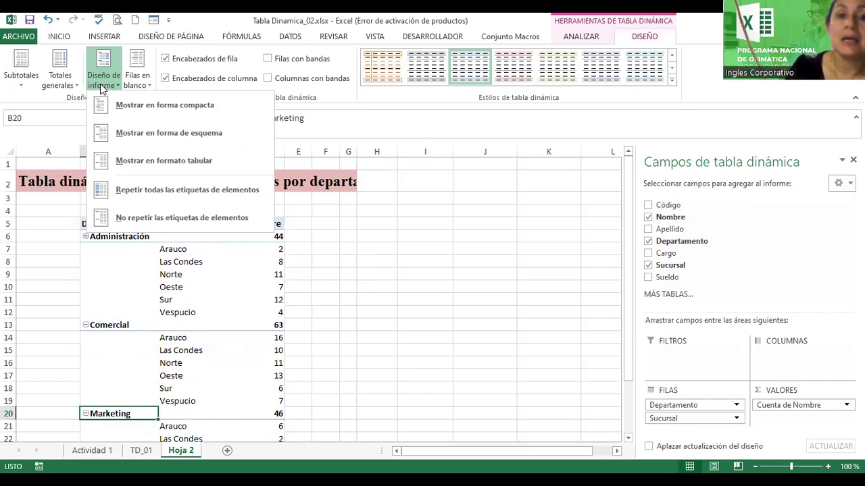
pyautogui.click(159, 163)
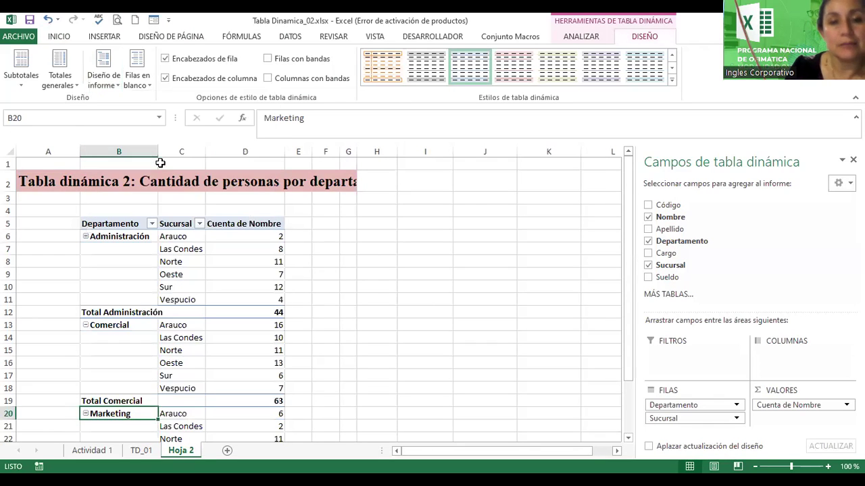
pyautogui.click(112, 81)
pyautogui.click(135, 107)
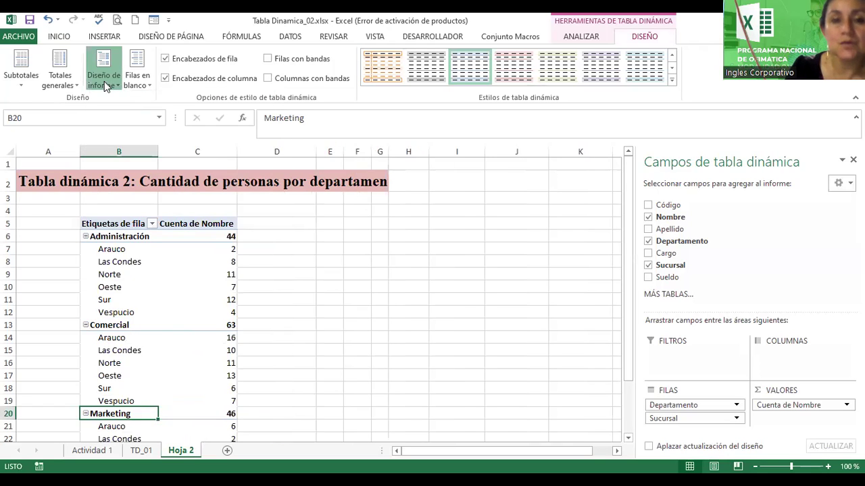
pyautogui.click(104, 81)
pyautogui.click(121, 133)
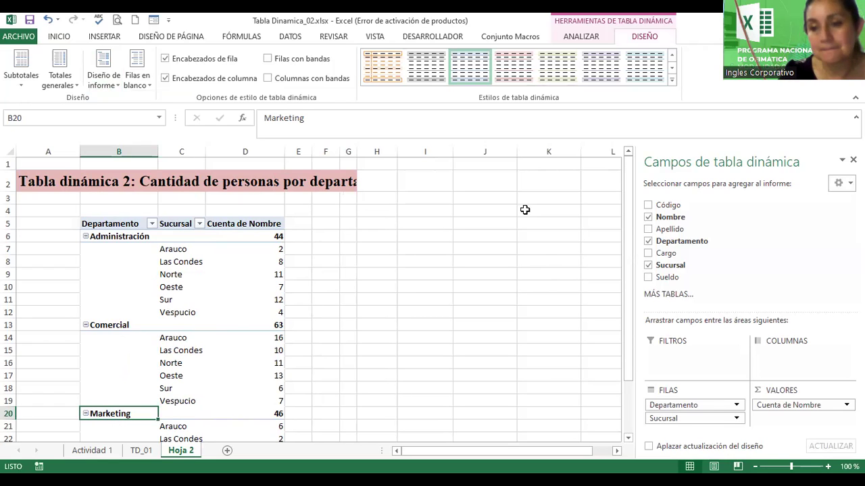
pyautogui.moveTo(628, 315); pyautogui.dragTo(628, 322)
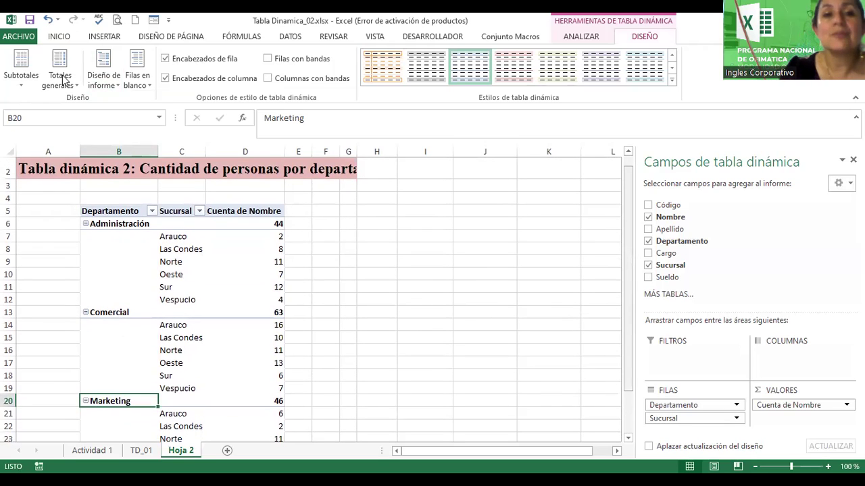
# Step: Try hiding and top-of-group subtotals, then settle on subtotals at the bottom of each group
pyautogui.click(23, 86)
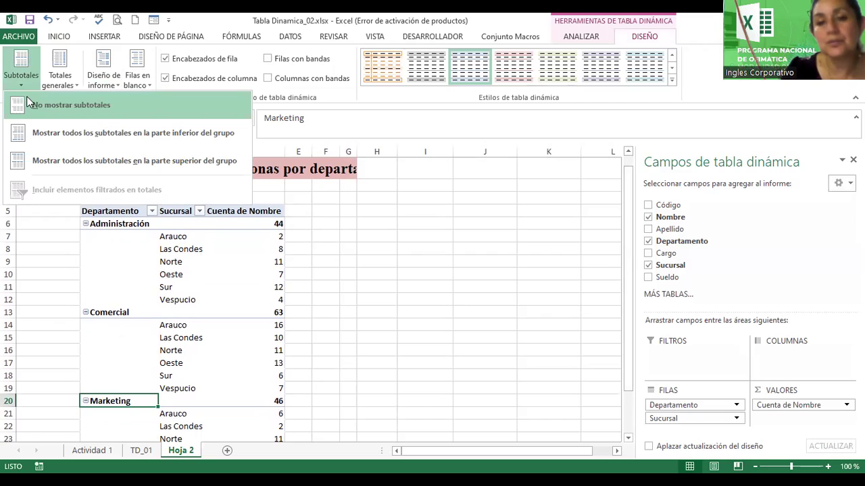
pyautogui.click(27, 101)
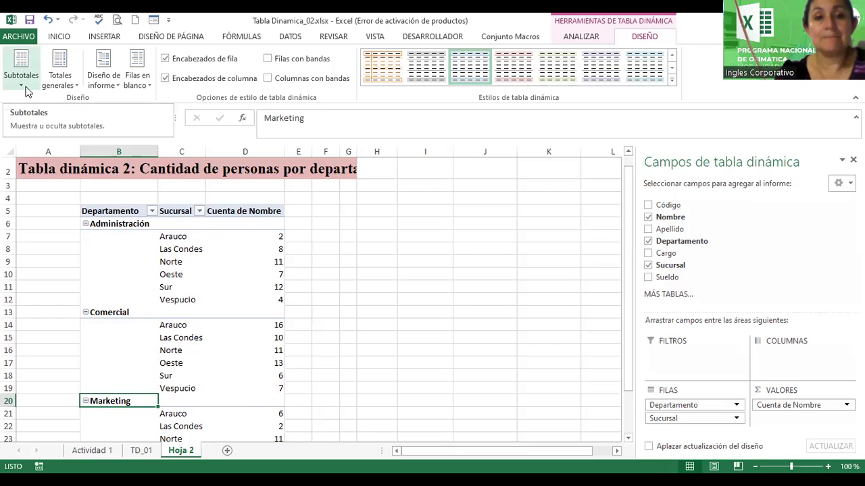
pyautogui.click(27, 92)
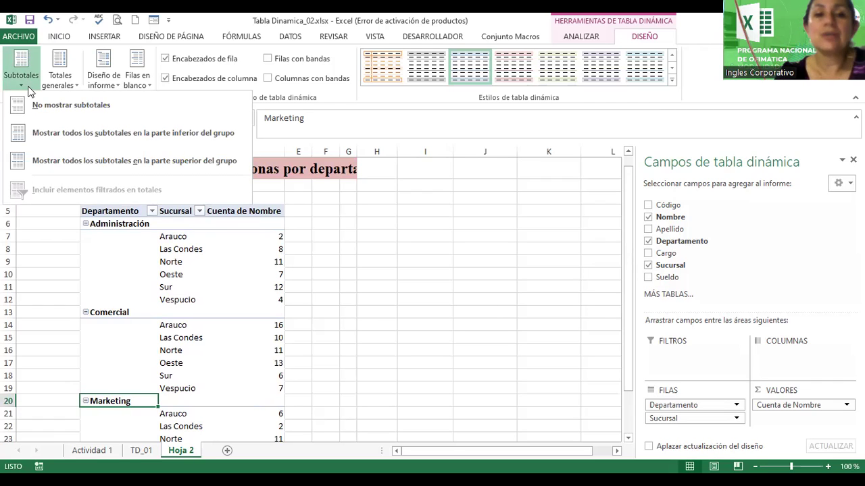
pyautogui.click(100, 165)
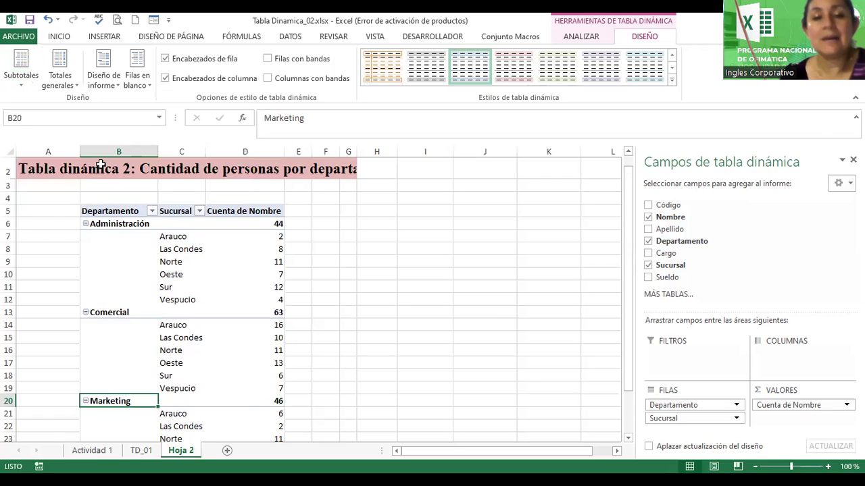
pyautogui.click(25, 79)
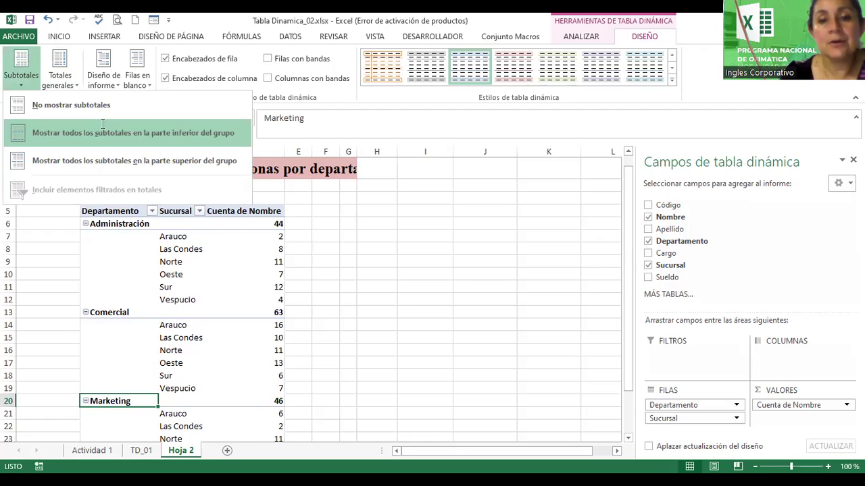
pyautogui.click(101, 125)
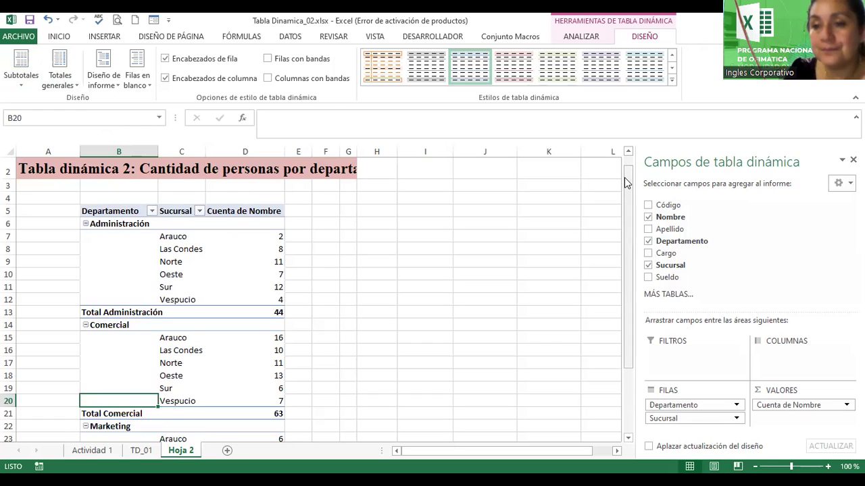
pyautogui.moveTo(625, 182); pyautogui.dragTo(632, 212)
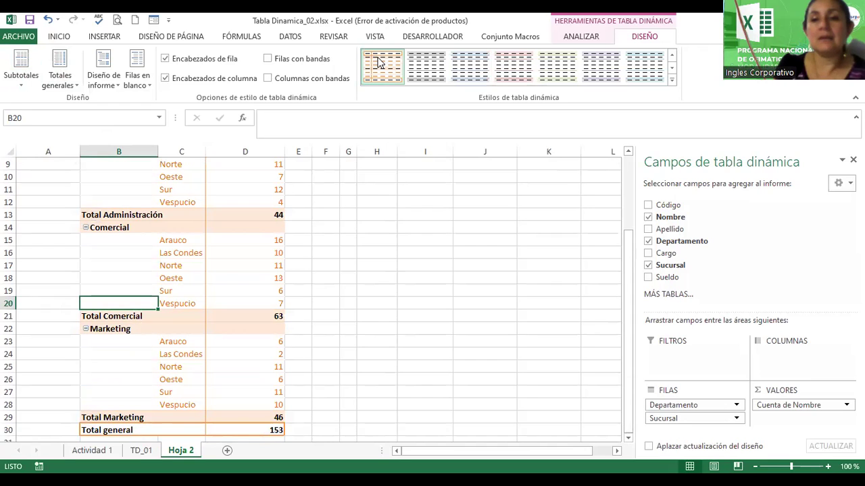
# Step: Apply the first orange pivot style with banded rows and columns, then review Comercial's branch counts
pyautogui.click(380, 63)
pyautogui.click(268, 79)
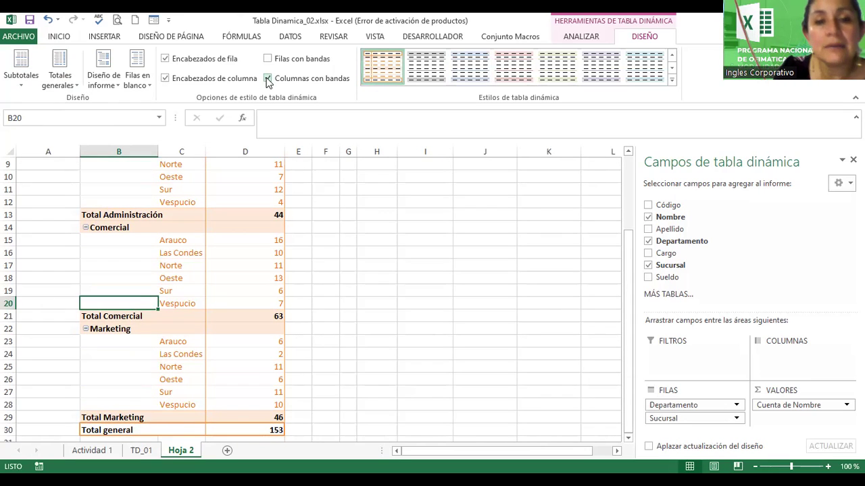
pyautogui.click(268, 60)
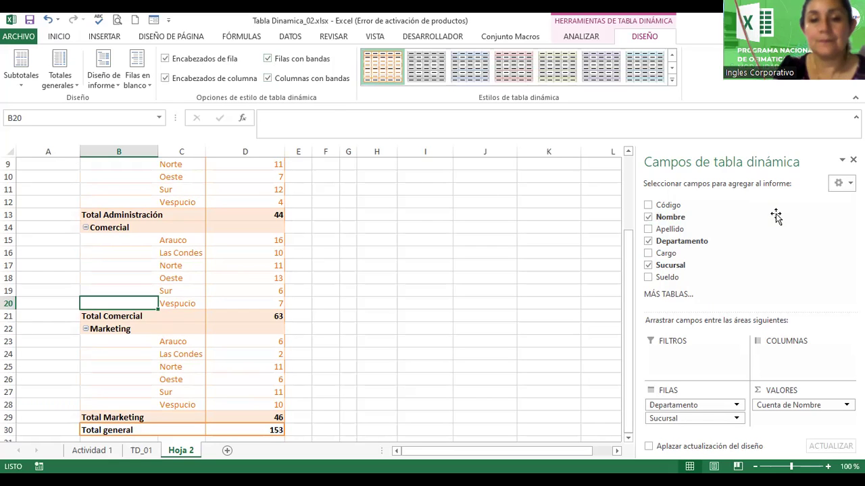
pyautogui.click(244, 282)
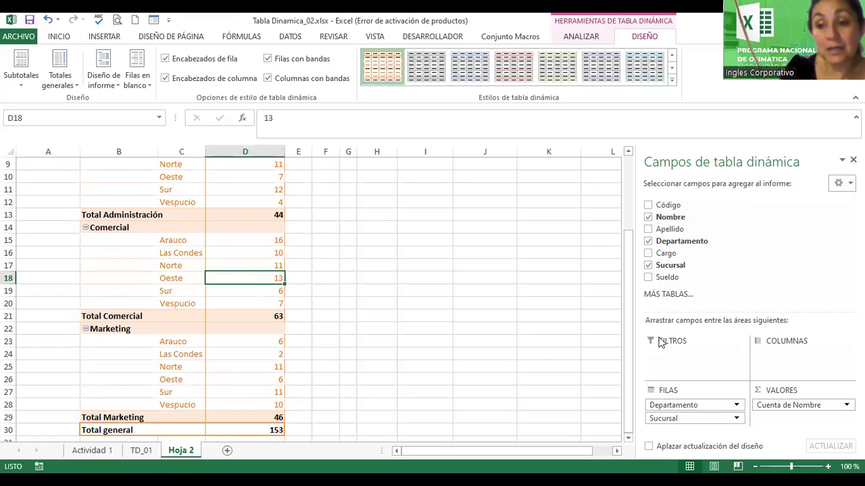
pyautogui.click(629, 438)
pyautogui.click(629, 438)
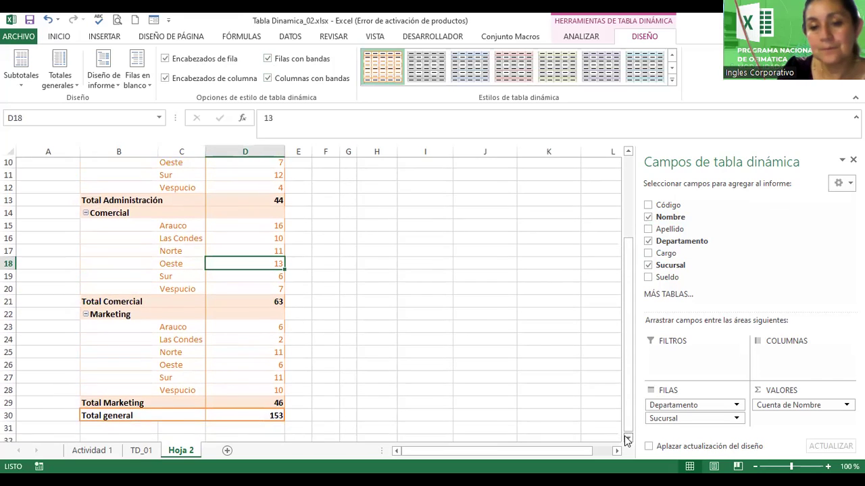
pyautogui.moveTo(626, 403); pyautogui.dragTo(612, 337)
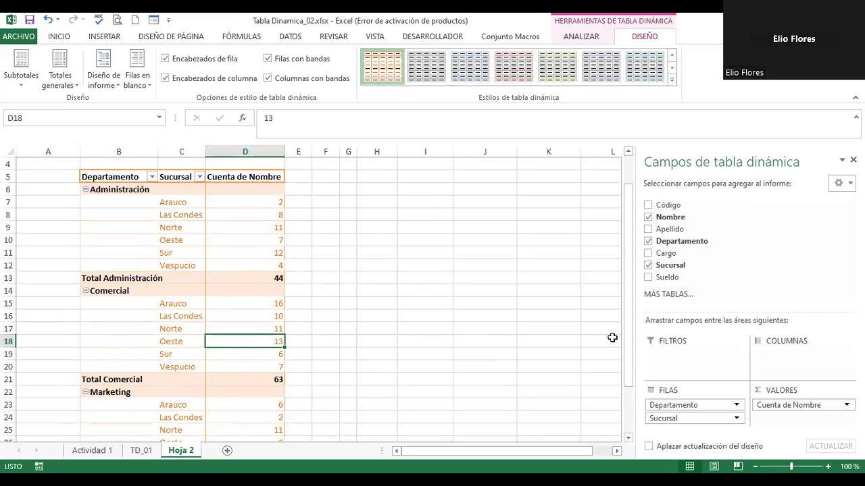
# Step: Scroll to the last records of the Actividad 1 data and zoom in to 130%
pyautogui.click(92, 450)
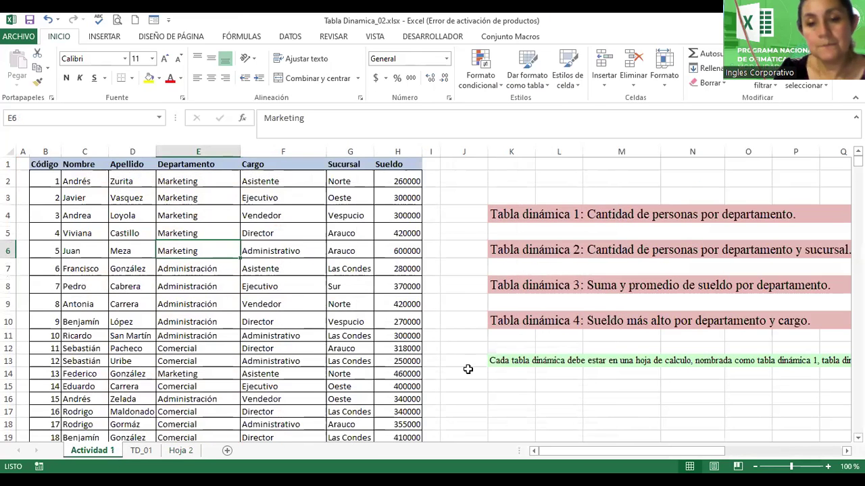
pyautogui.moveTo(857, 163); pyautogui.dragTo(857, 199)
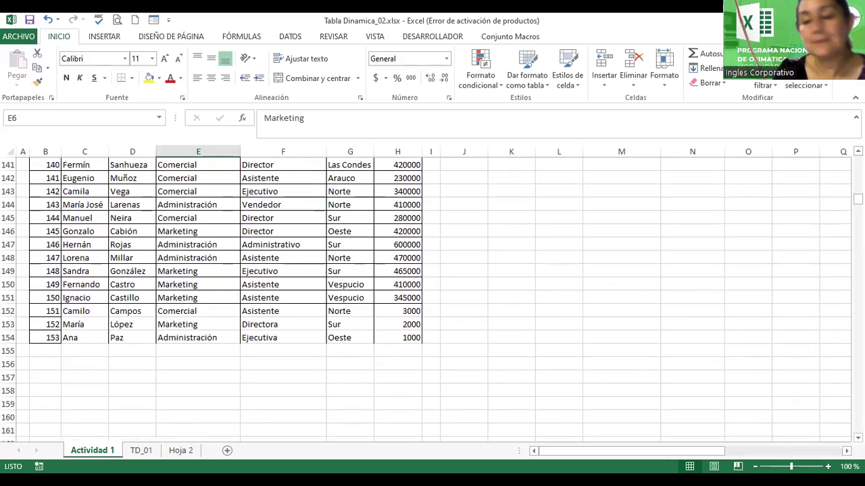
pyautogui.click(827, 466)
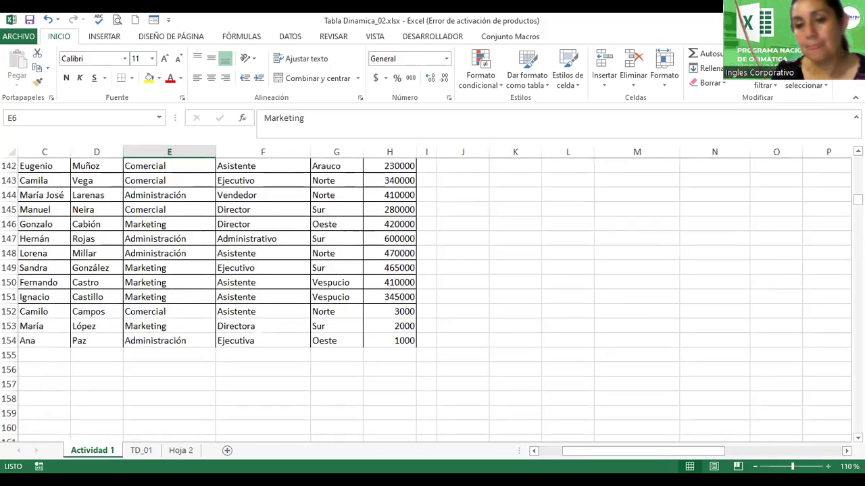
pyautogui.click(828, 466)
pyautogui.click(828, 466)
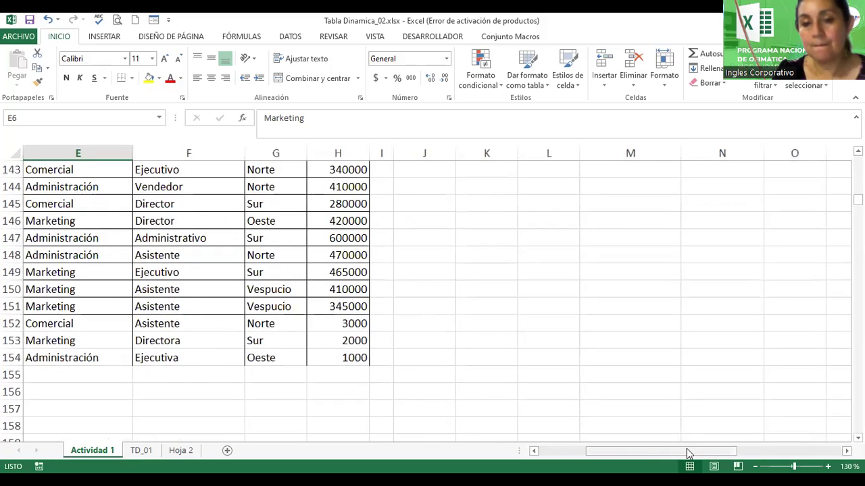
pyautogui.moveTo(687, 451); pyautogui.dragTo(642, 451)
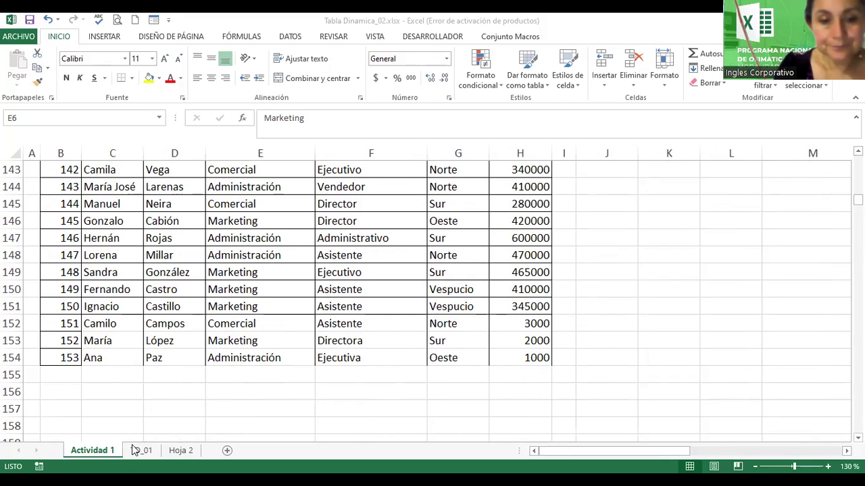
# Step: Rename the Hoja 2 pivot sheet to TD_02
pyautogui.click(181, 450)
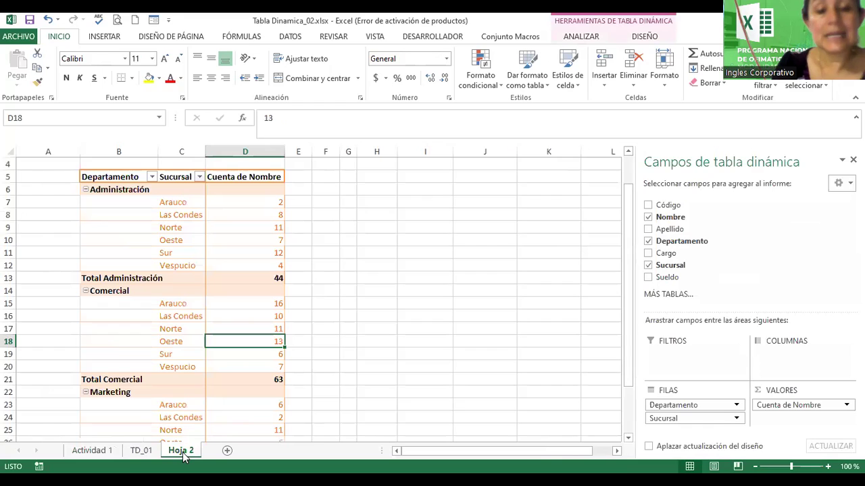
pyautogui.doubleClick(181, 450)
pyautogui.write('D_02')
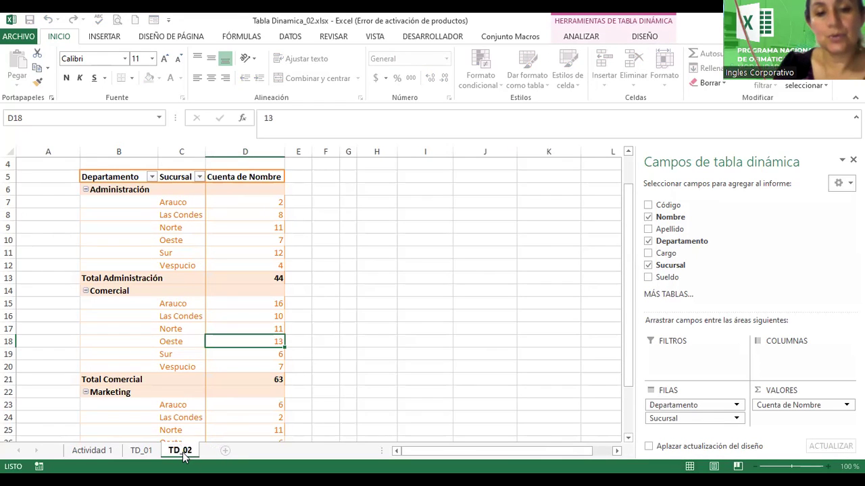
pyautogui.press('Return')
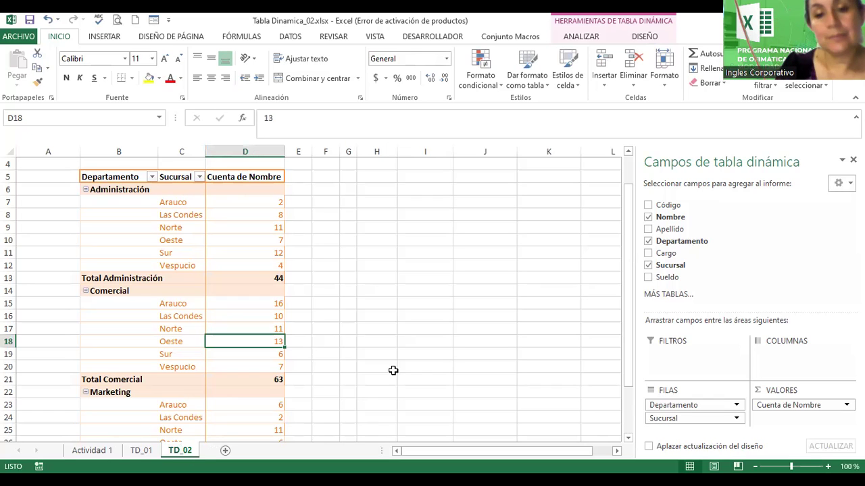
# Step: Select the pink title row from A2 across to J2
pyautogui.click(348, 379)
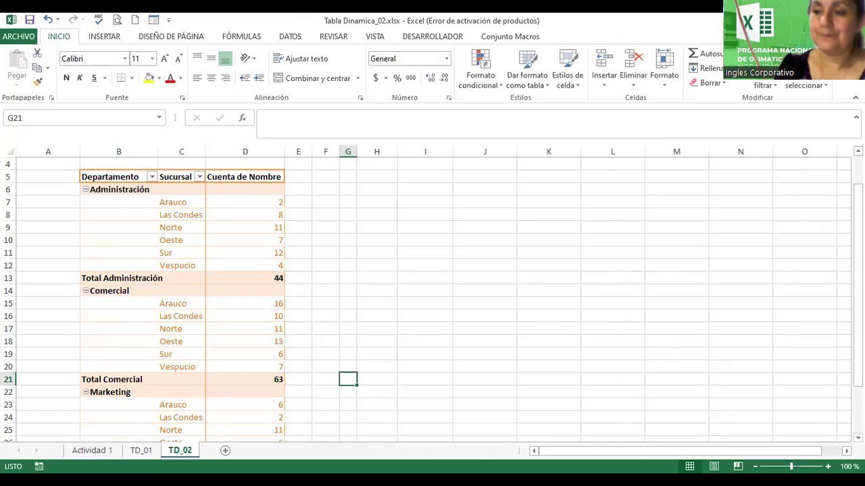
pyautogui.scroll(1, 490, 310)
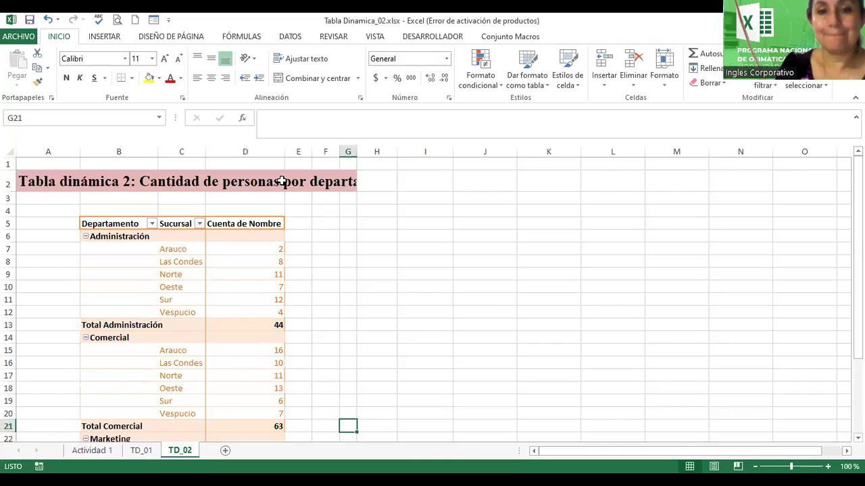
pyautogui.click(175, 183)
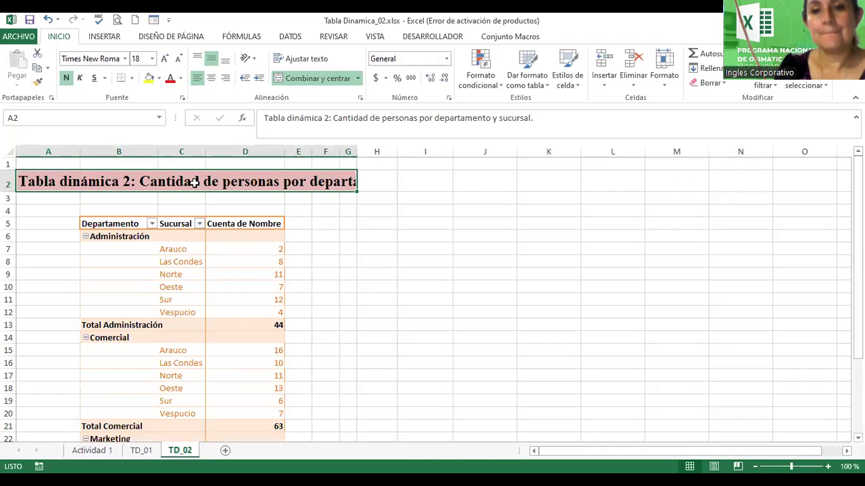
pyautogui.moveTo(196, 182); pyautogui.dragTo(500, 182)
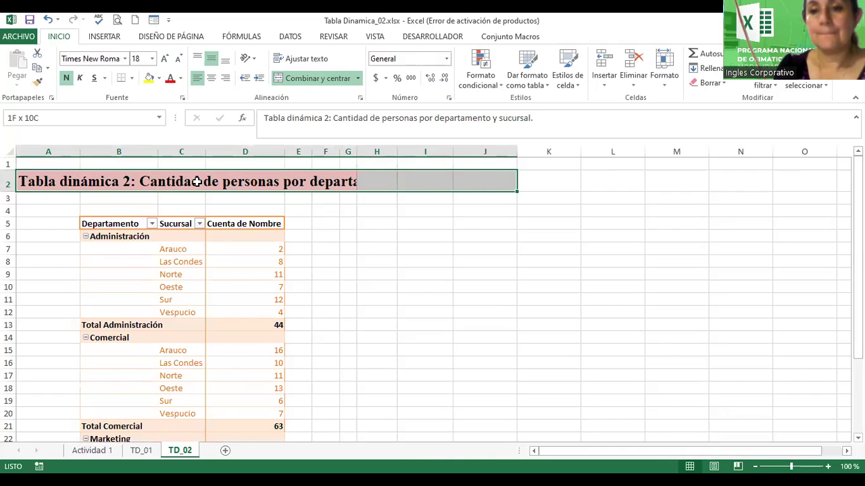
# Step: Merge and centre the TD_02 title across A2:J2
pyautogui.click(315, 79)
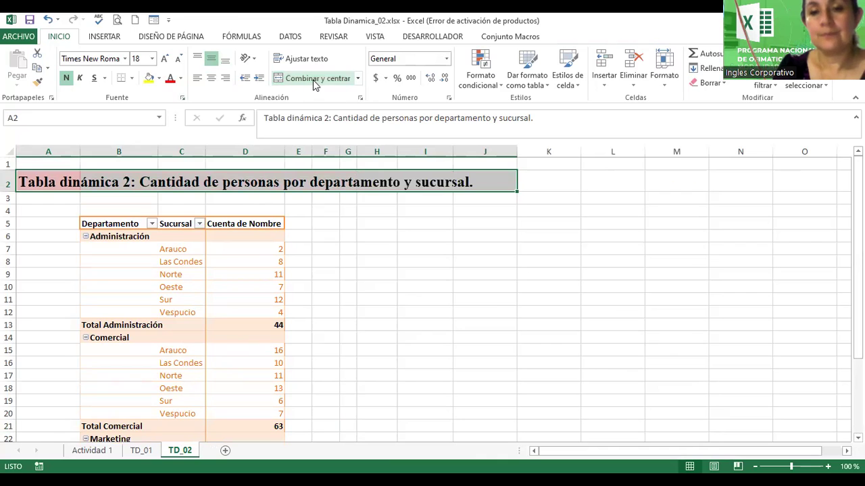
pyautogui.click(314, 80)
pyautogui.click(352, 350)
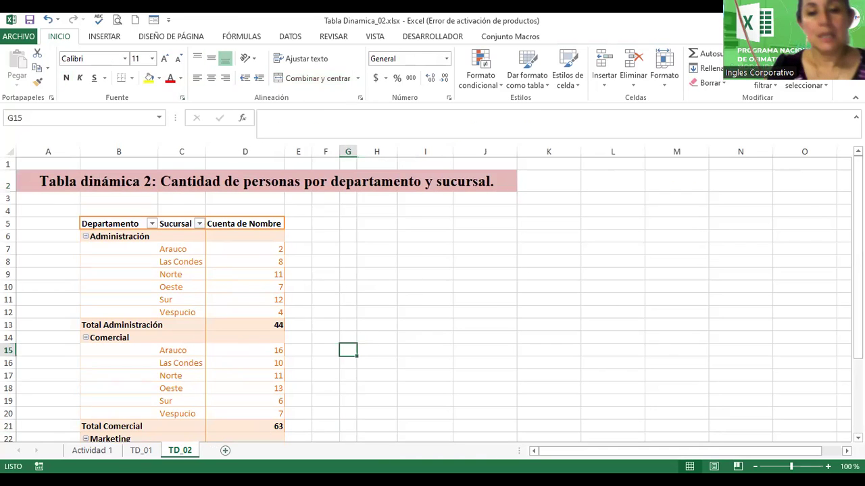
# Step: Copy the Tabla dinámica 3 title from Actividad 1 into A2 of a new sheet Hoja1
pyautogui.click(93, 451)
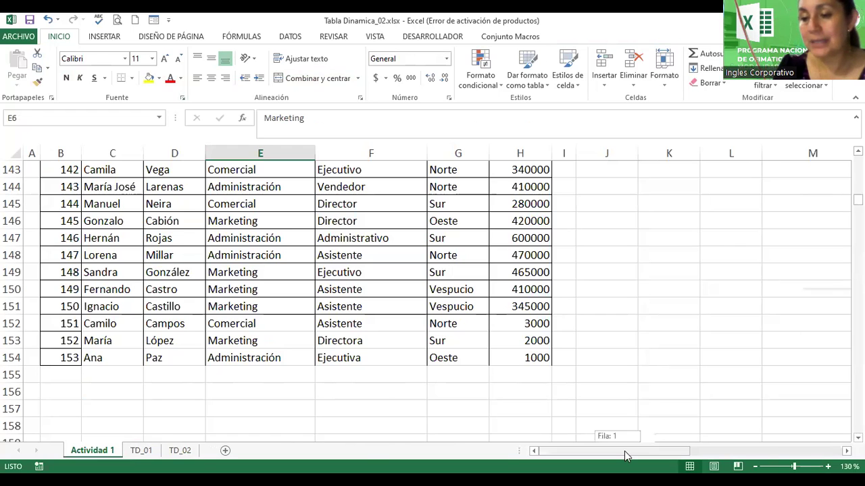
pyautogui.moveTo(628, 451); pyautogui.dragTo(705, 450)
pyautogui.moveTo(857, 199); pyautogui.dragTo(857, 161)
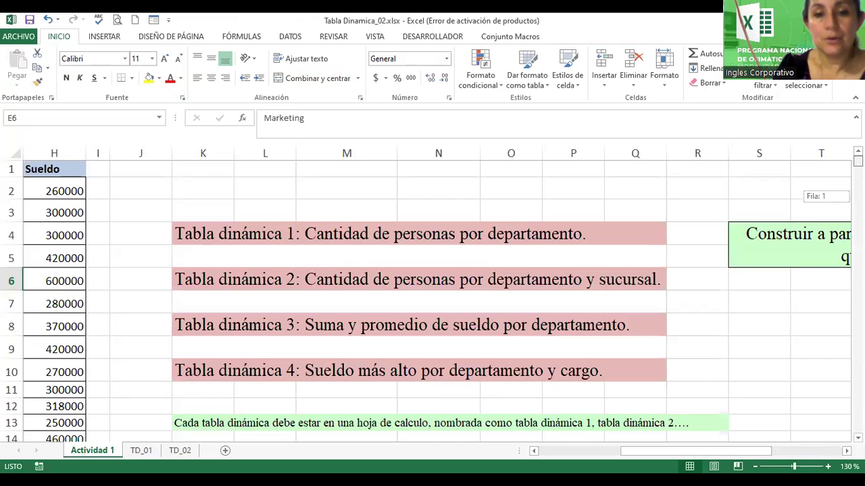
pyautogui.click(207, 325)
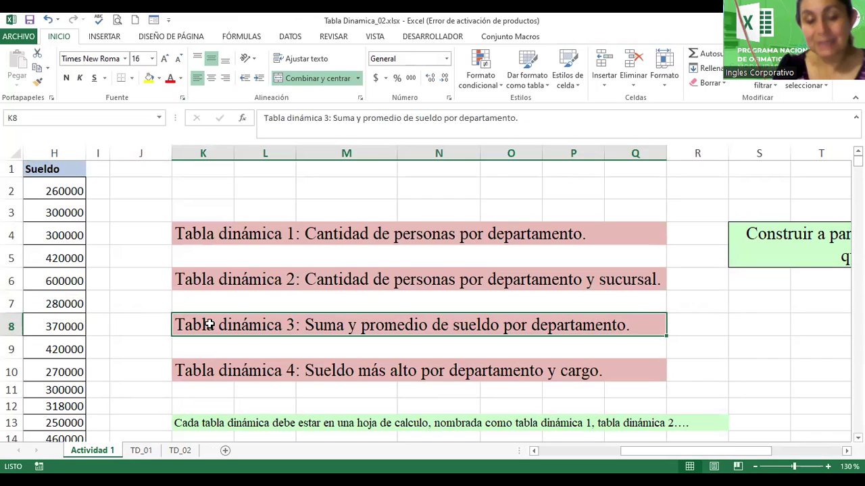
pyautogui.hotkey('ctrl', 'c')
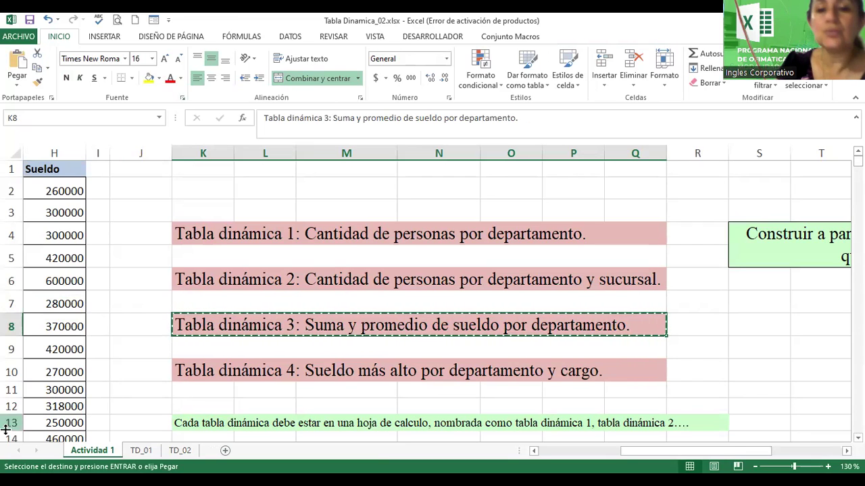
pyautogui.click(225, 451)
pyautogui.click(43, 177)
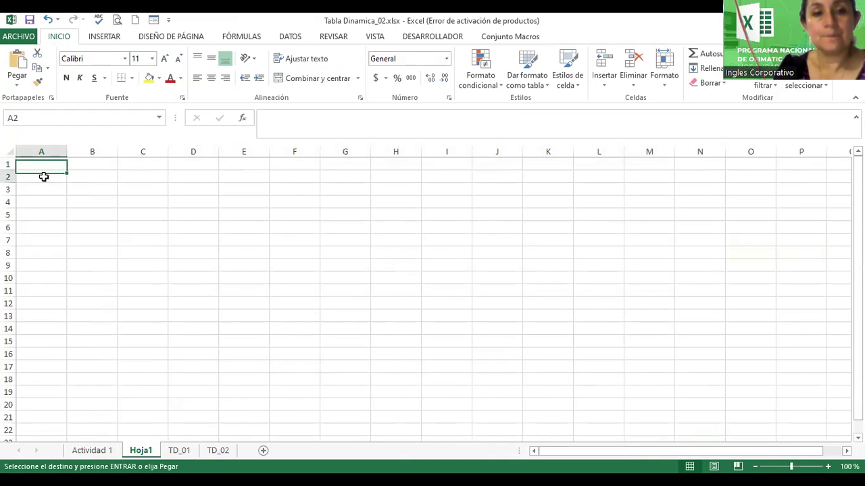
pyautogui.hotkey('ctrl', 'v')
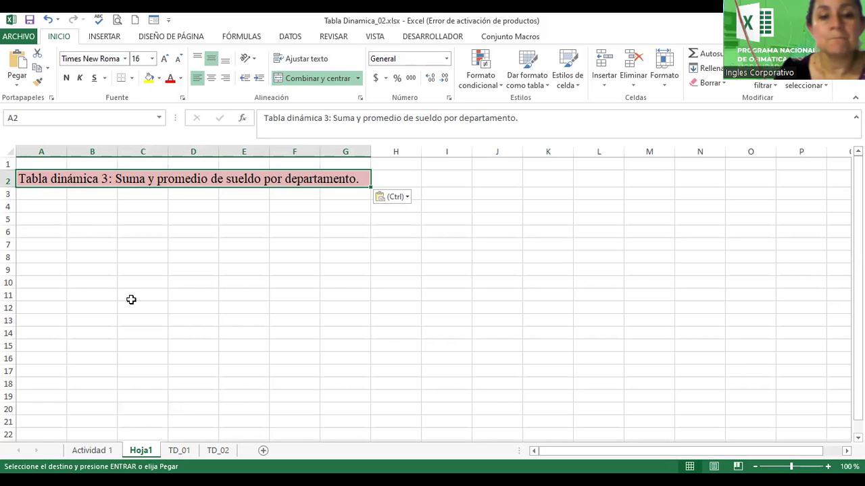
# Step: Go back to Actividad 1 and select a cell inside the source data table
pyautogui.click(93, 450)
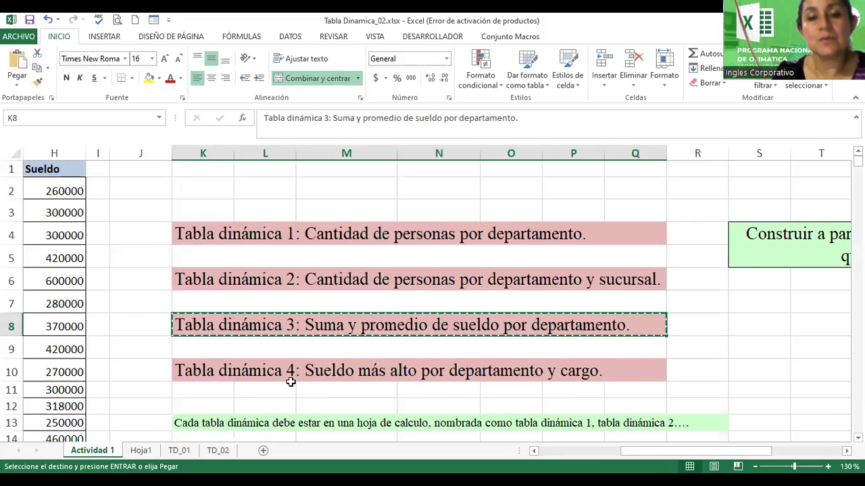
pyautogui.moveTo(735, 455); pyautogui.dragTo(654, 455)
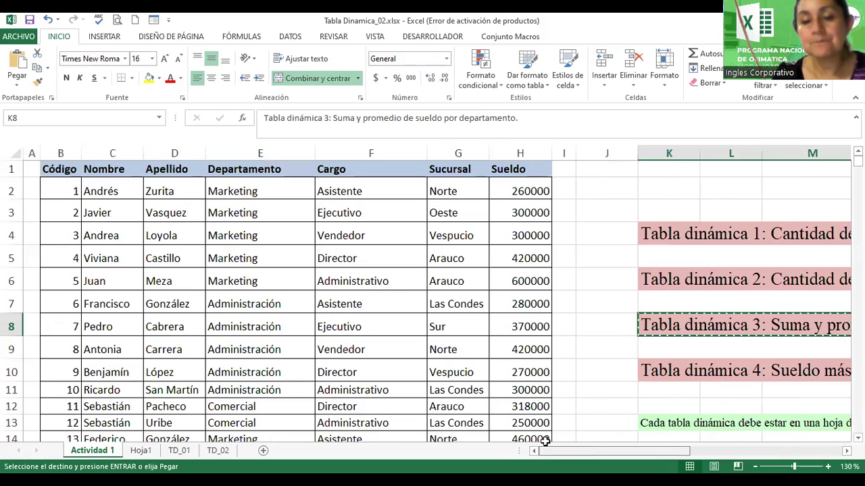
pyautogui.click(291, 349)
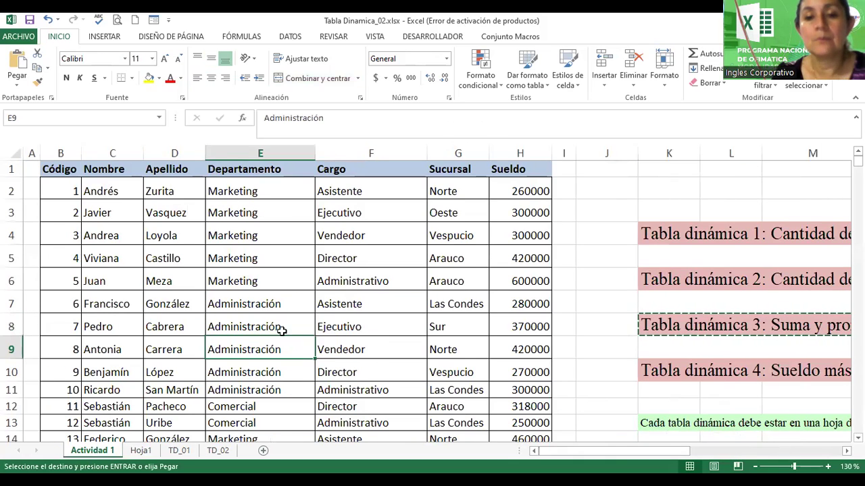
# Step: Insert an empty pivot table from the Actividad 1 data at Hoja1!$B$5
pyautogui.click(106, 38)
pyautogui.click(19, 67)
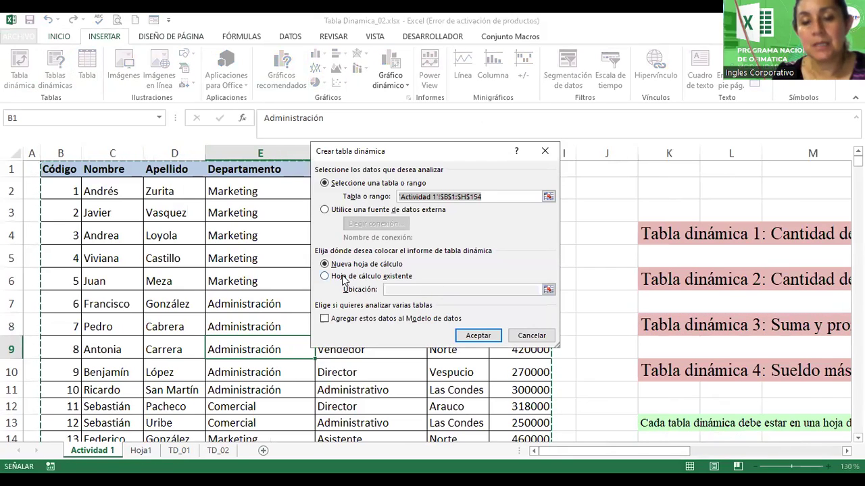
pyautogui.click(345, 276)
pyautogui.click(548, 289)
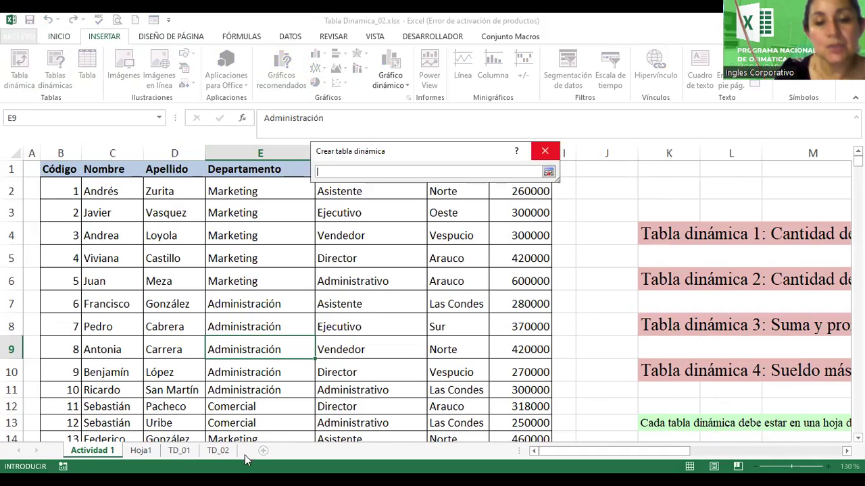
pyautogui.click(140, 451)
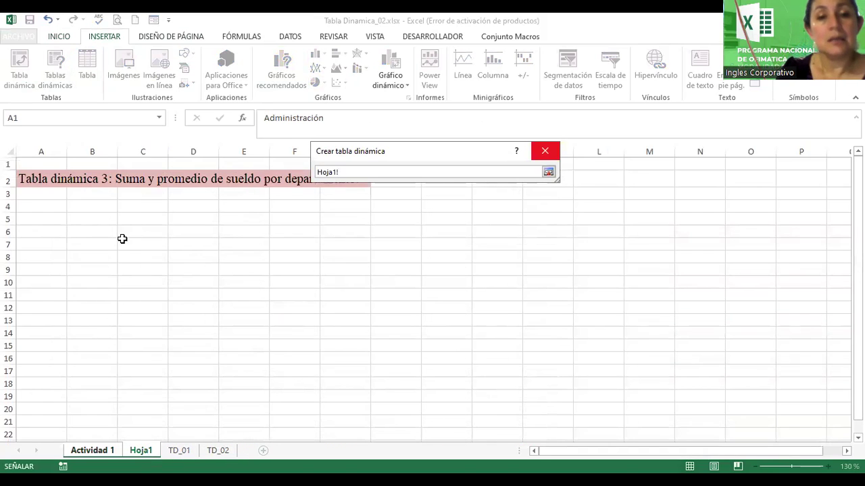
pyautogui.click(95, 220)
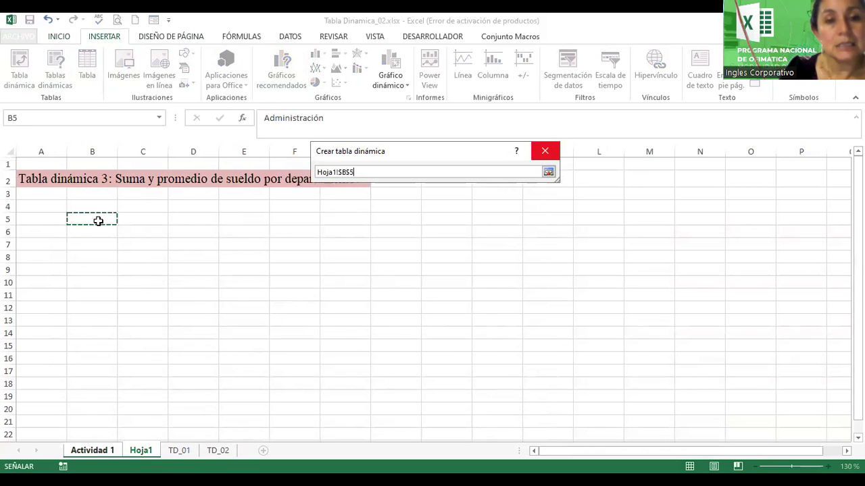
pyautogui.click(548, 172)
pyautogui.click(475, 335)
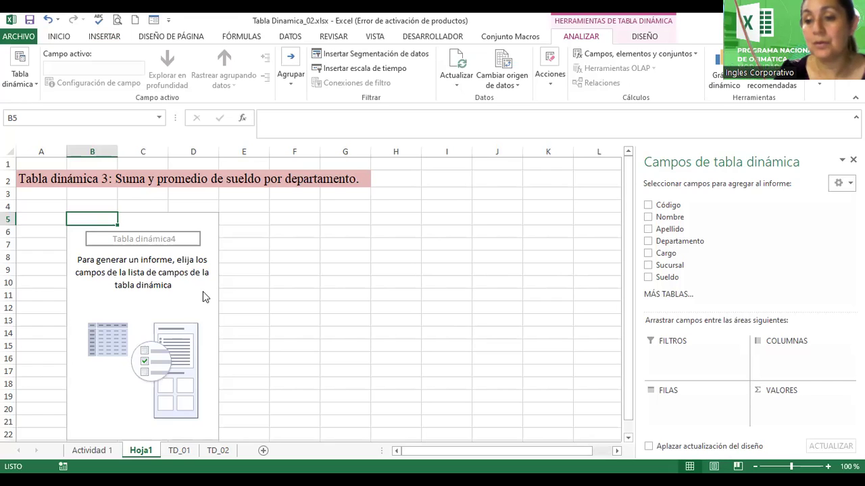
# Step: Sum Sueldo by Departamento in the pivot, with the values in currency format
pyautogui.moveTo(688, 242); pyautogui.dragTo(705, 407)
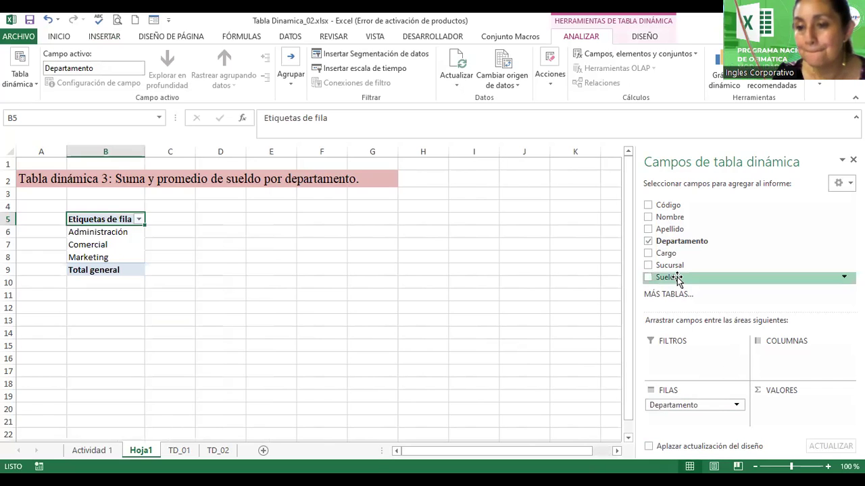
pyautogui.moveTo(677, 279)
pyautogui.mouseDown()
pyautogui.moveTo(758, 413)
pyautogui.moveTo(768, 409)
pyautogui.mouseUp()
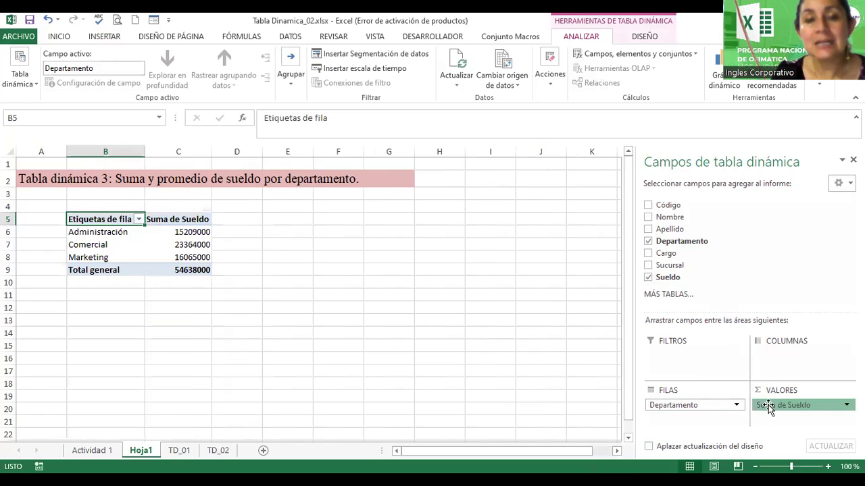
pyautogui.click(768, 409)
pyautogui.click(743, 391)
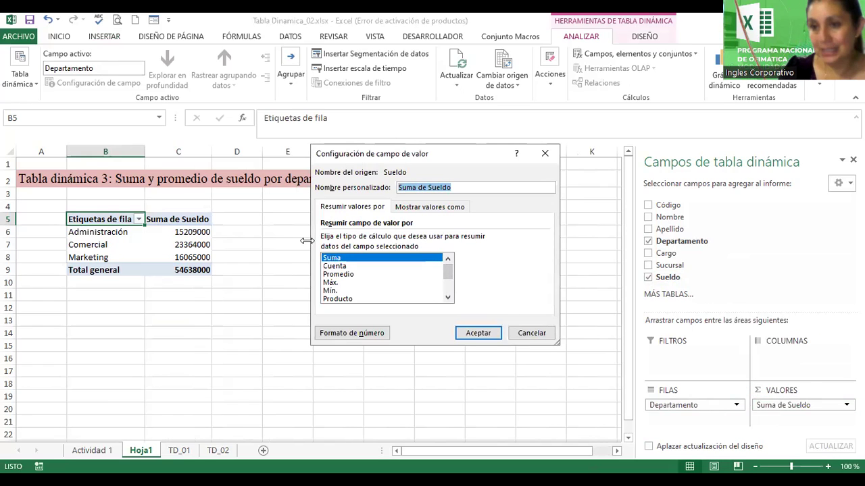
pyautogui.click(351, 333)
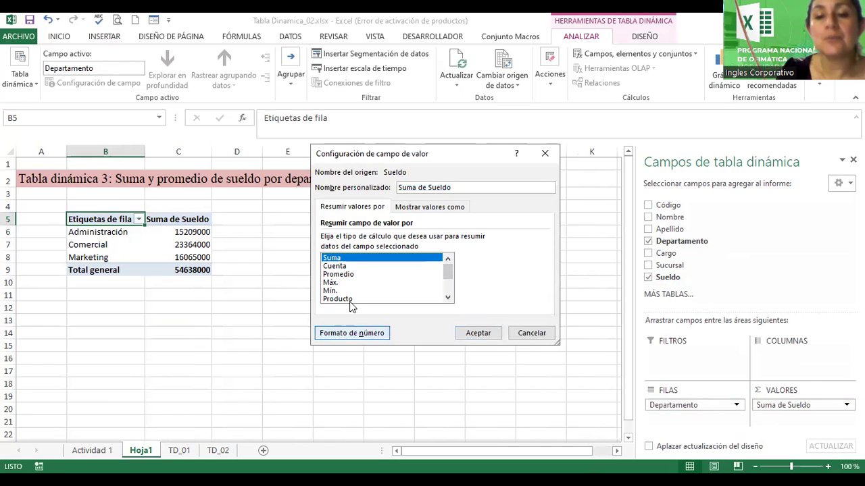
pyautogui.click(291, 174)
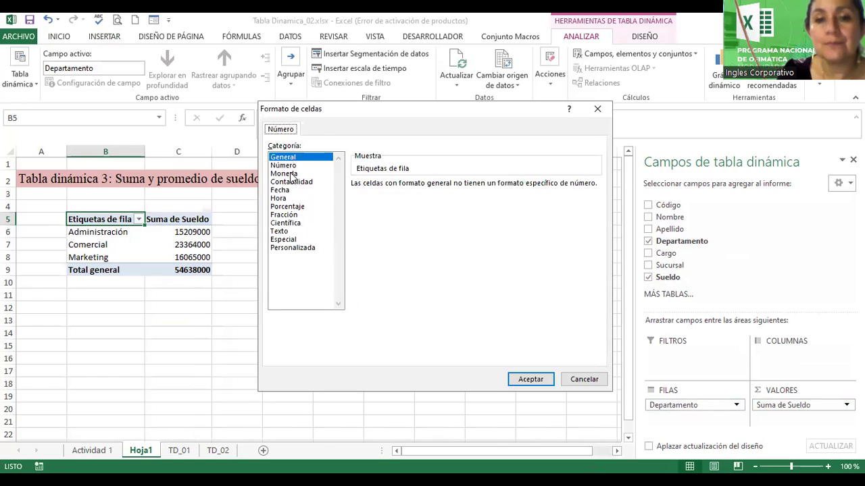
pyautogui.click(530, 379)
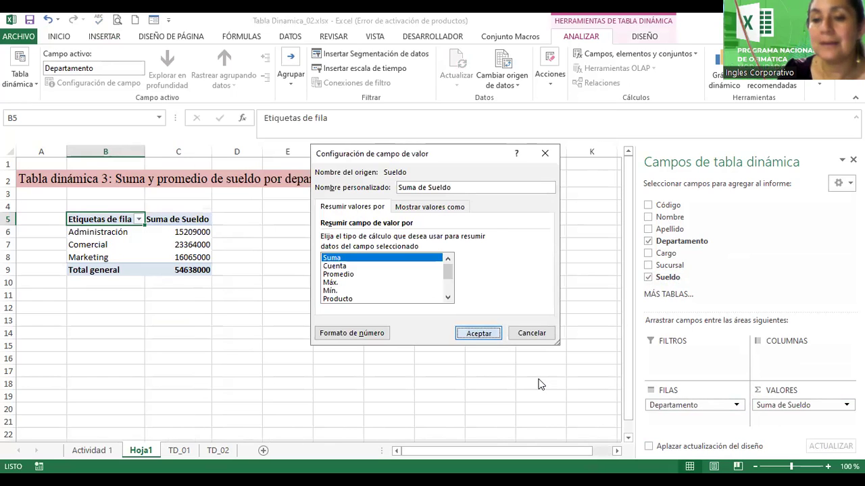
pyautogui.press('Return')
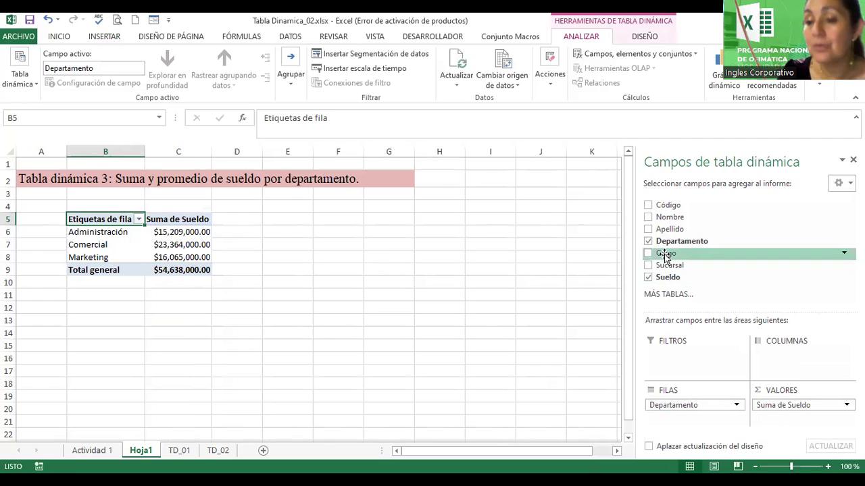
# Step: Add Sueldo again as each department's average salary, formatted as currency
pyautogui.moveTo(687, 278); pyautogui.dragTo(782, 420)
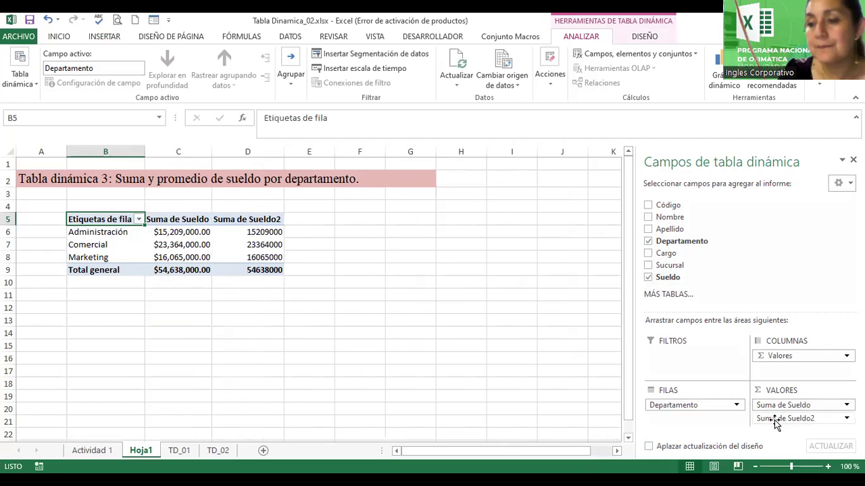
pyautogui.click(776, 420)
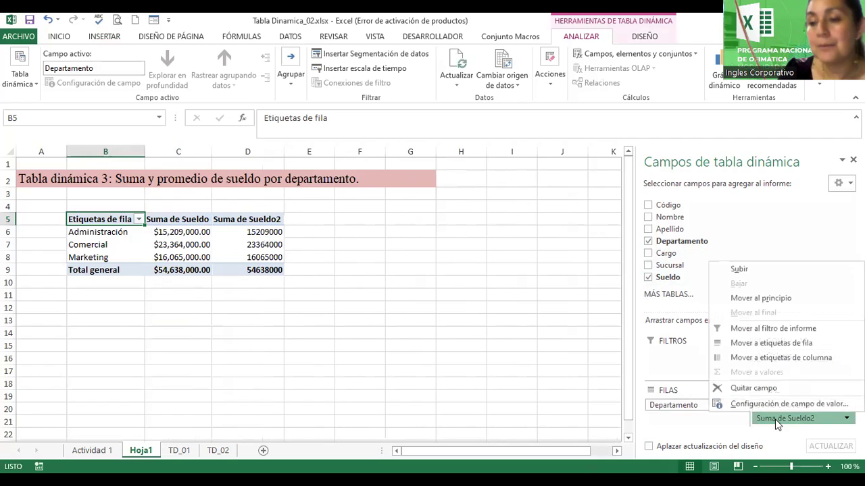
pyautogui.click(740, 404)
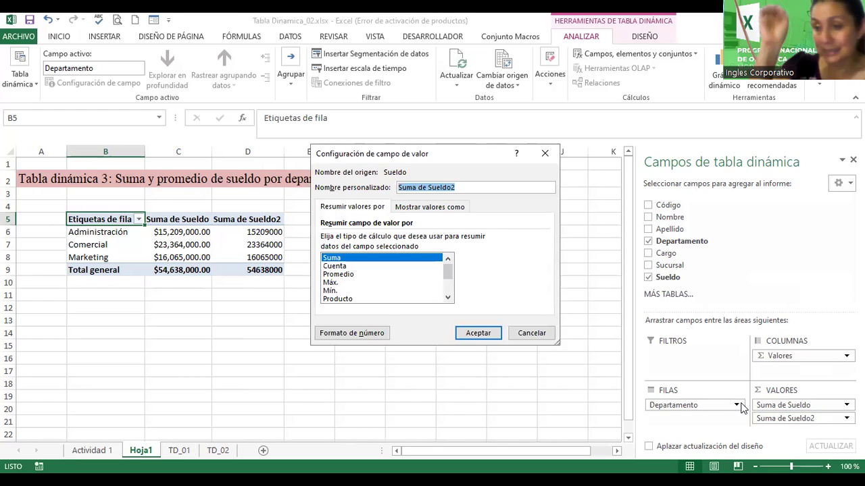
pyautogui.click(391, 274)
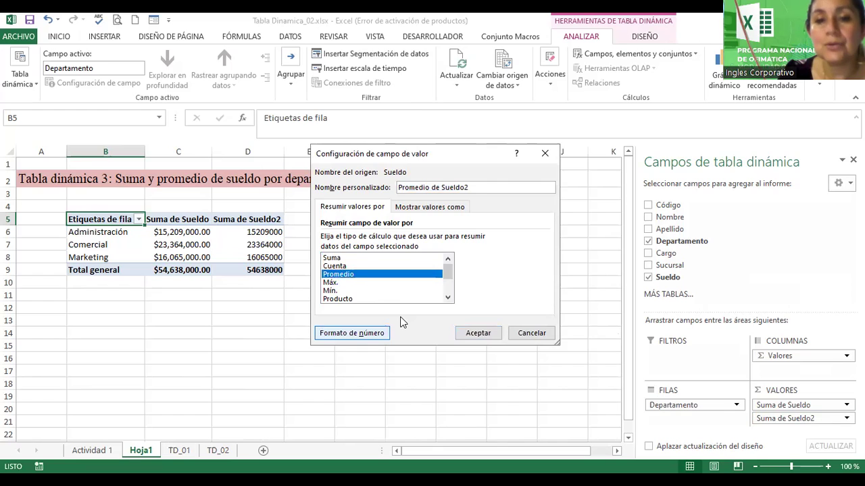
pyautogui.click(353, 333)
pyautogui.click(284, 174)
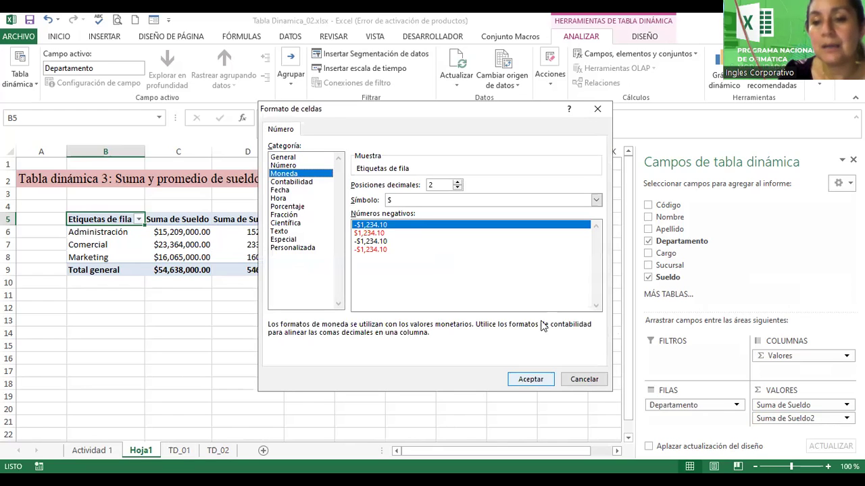
pyautogui.press('Return')
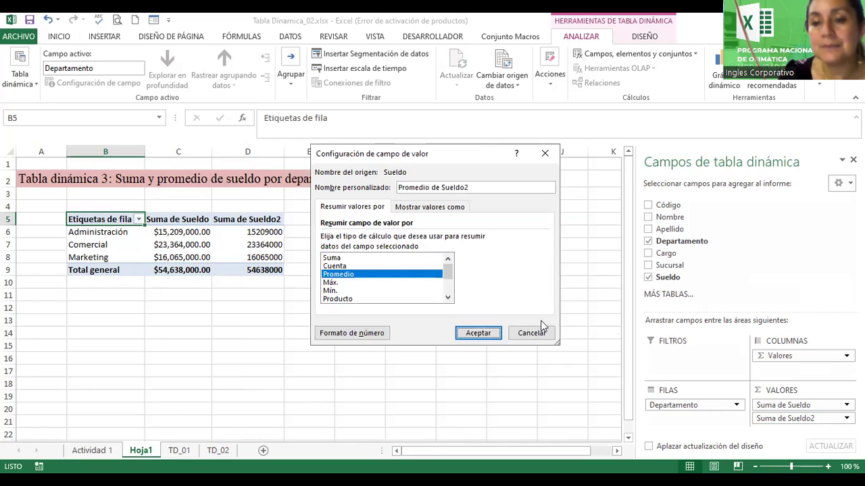
pyautogui.press('Return')
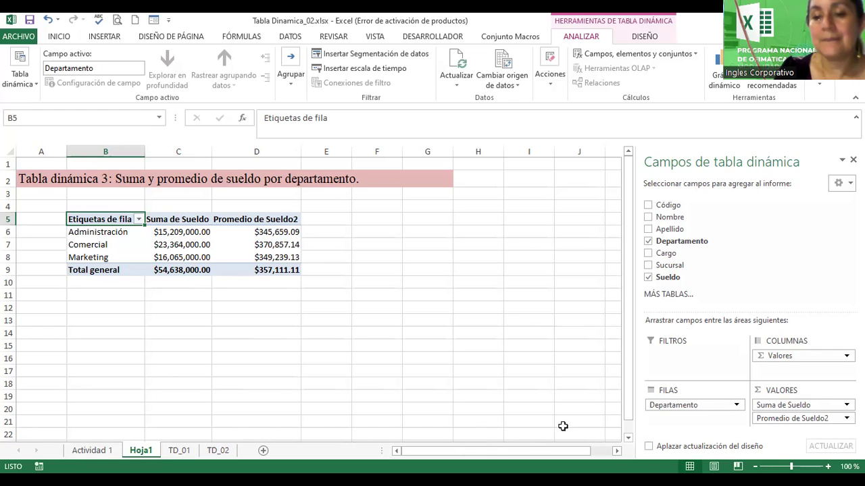
pyautogui.keyDown('ctrl'); pyautogui.scroll(2, 610, 257); pyautogui.keyUp('ctrl')
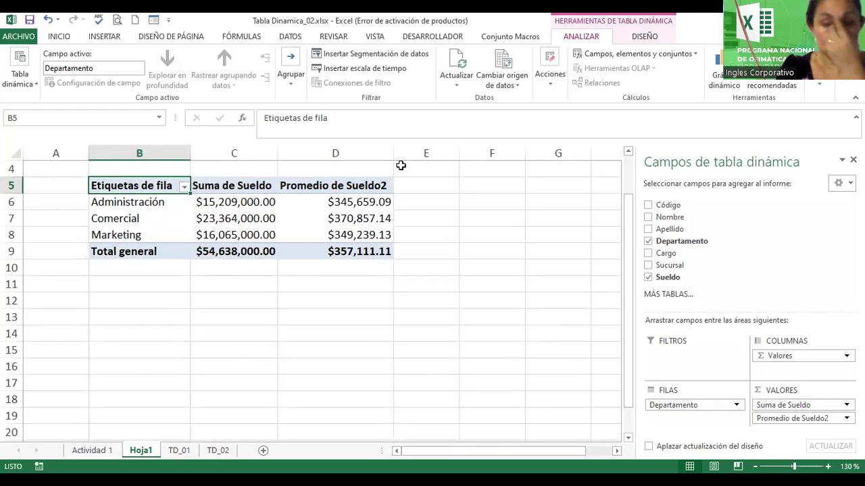
# Step: Apply a new pivot style with banded columns and banded rows
pyautogui.click(269, 204)
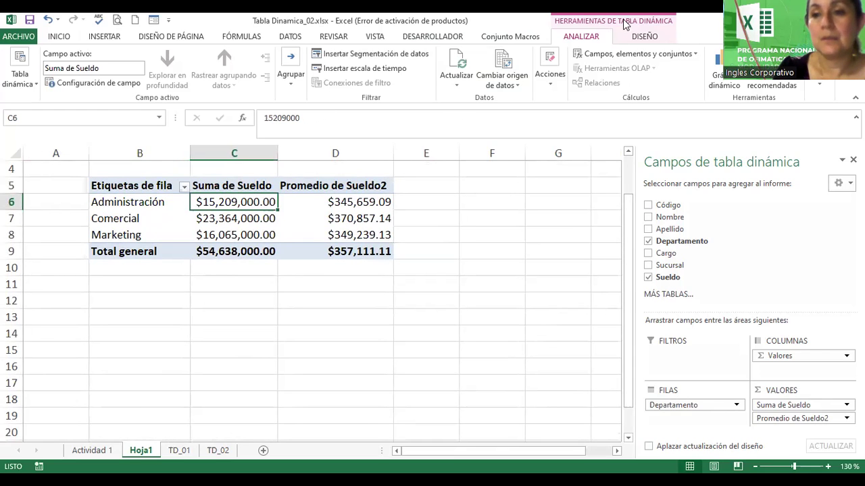
pyautogui.click(645, 37)
pyautogui.click(632, 74)
pyautogui.click(268, 78)
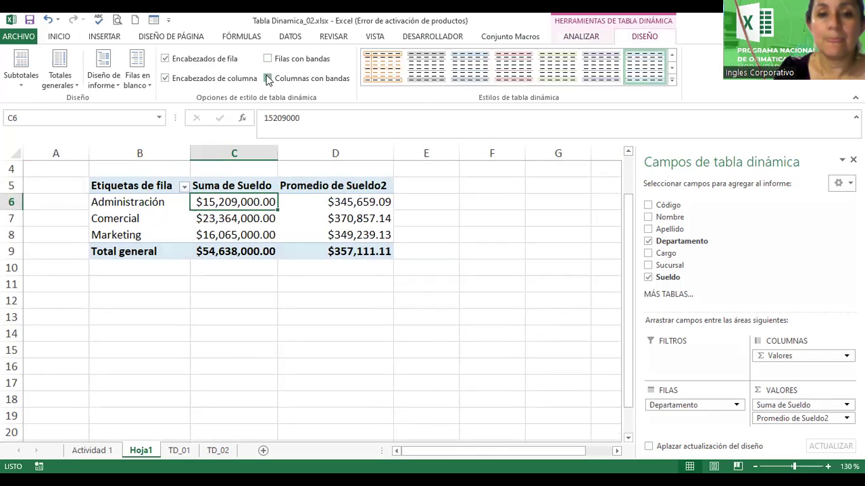
pyautogui.click(267, 59)
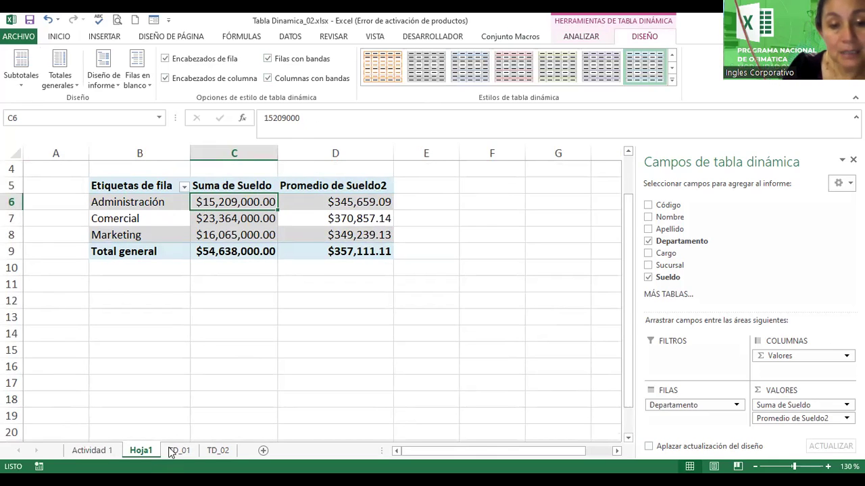
# Step: Move the pivot sheet after TD_02, rename it TD_03, and add a blank Hoja2 sheet
pyautogui.moveTo(140, 451); pyautogui.dragTo(242, 454)
pyautogui.doubleClick(235, 453)
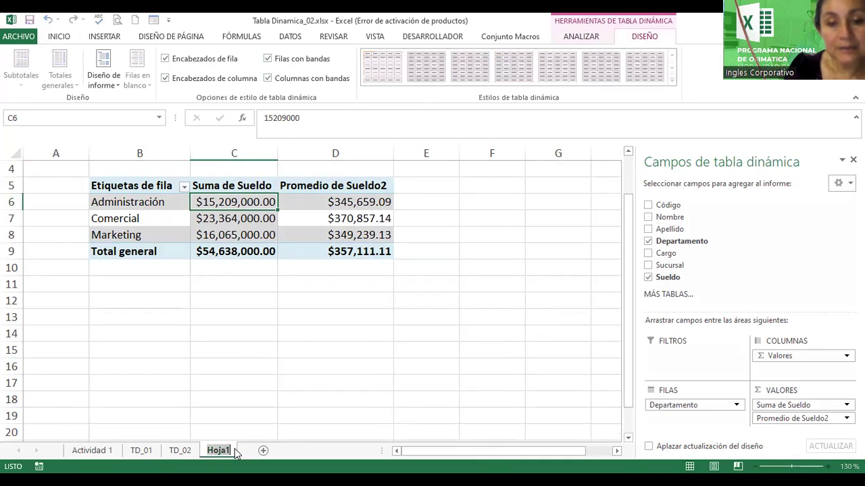
pyautogui.write('TD_03')
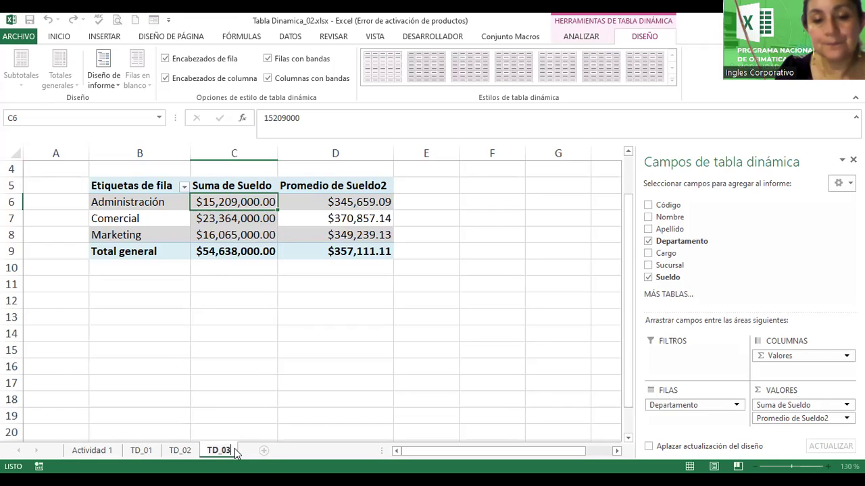
pyautogui.press('Return')
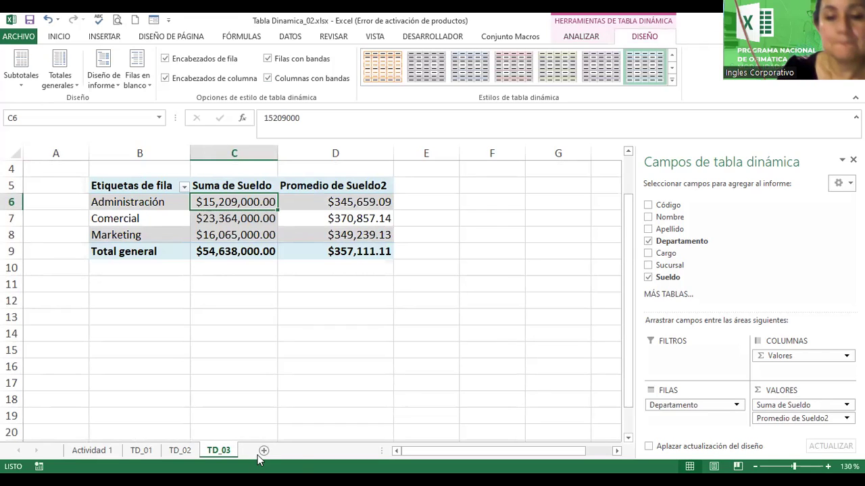
pyautogui.click(264, 451)
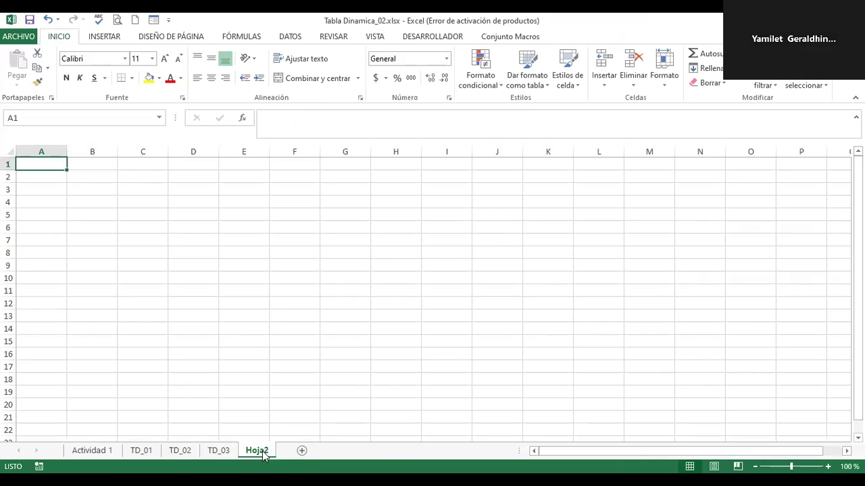
pyautogui.click(219, 452)
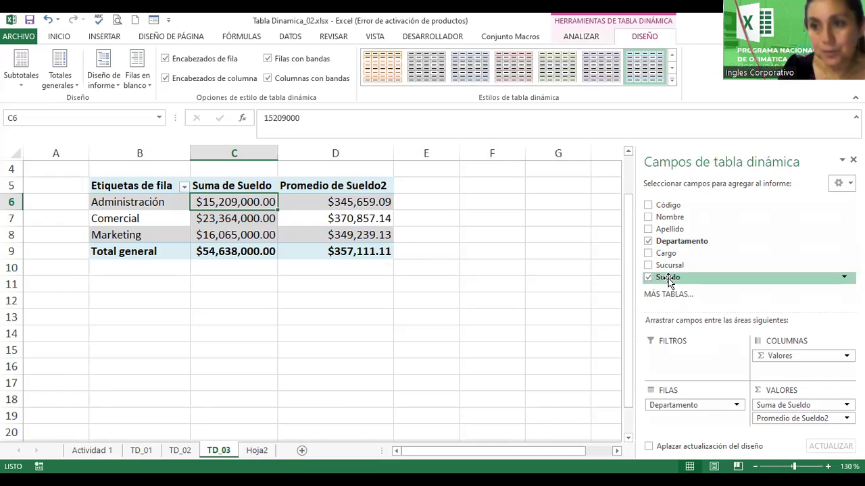
# Step: Replace the second Sueldo column with a department average in accounting format
pyautogui.click(780, 420)
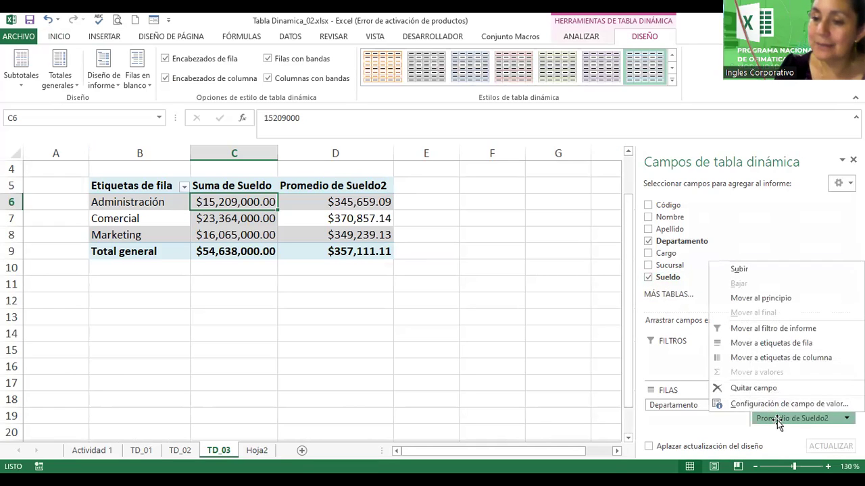
pyautogui.click(750, 389)
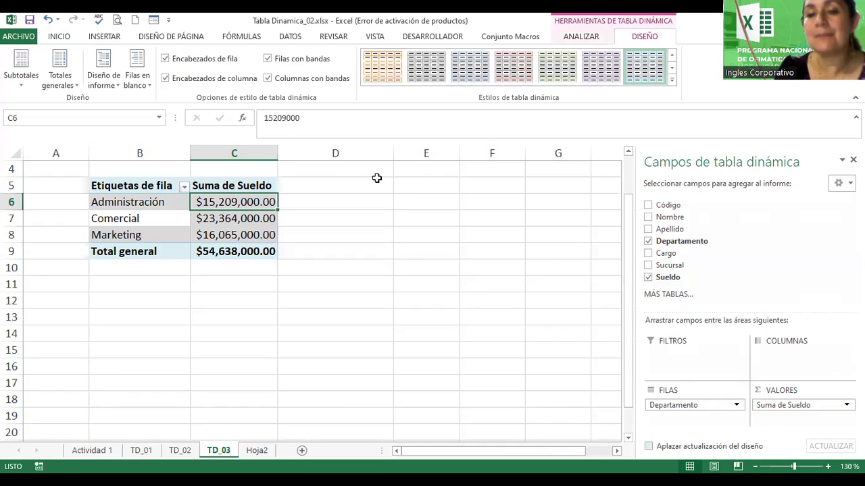
pyautogui.moveTo(667, 277)
pyautogui.mouseDown()
pyautogui.moveTo(728, 380)
pyautogui.moveTo(780, 424)
pyautogui.mouseUp()
pyautogui.click(775, 417)
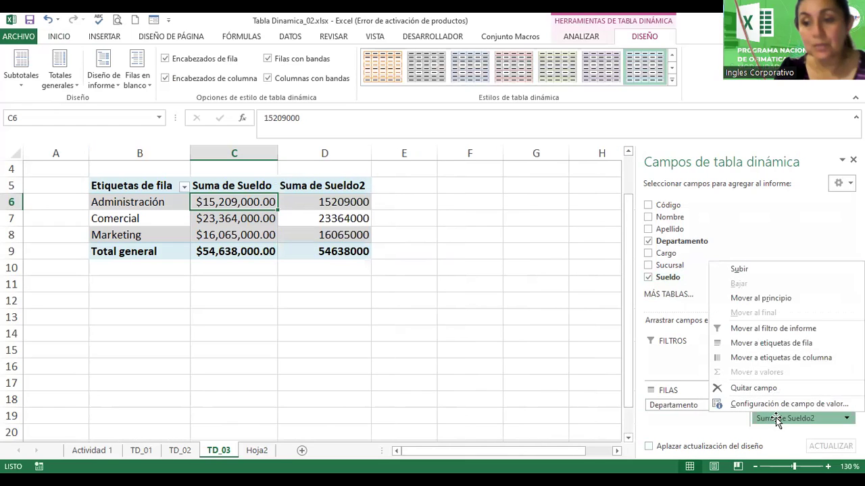
pyautogui.click(736, 403)
pyautogui.click(339, 274)
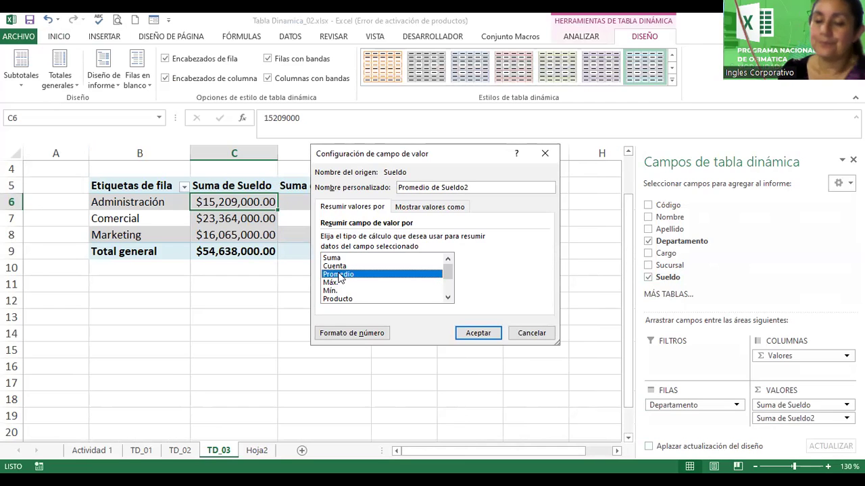
pyautogui.click(331, 333)
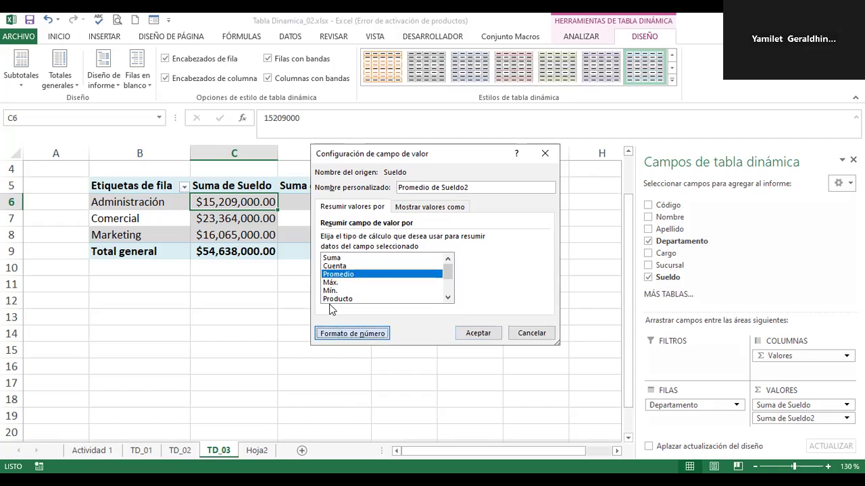
pyautogui.click(292, 181)
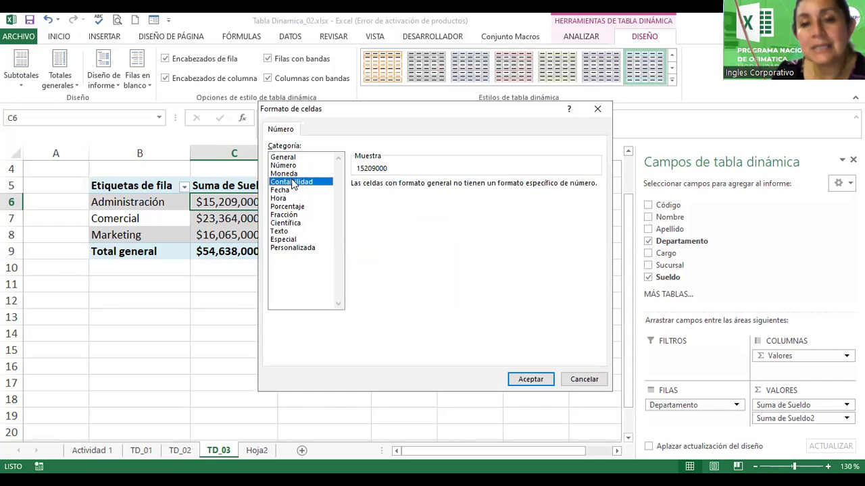
pyautogui.click(531, 380)
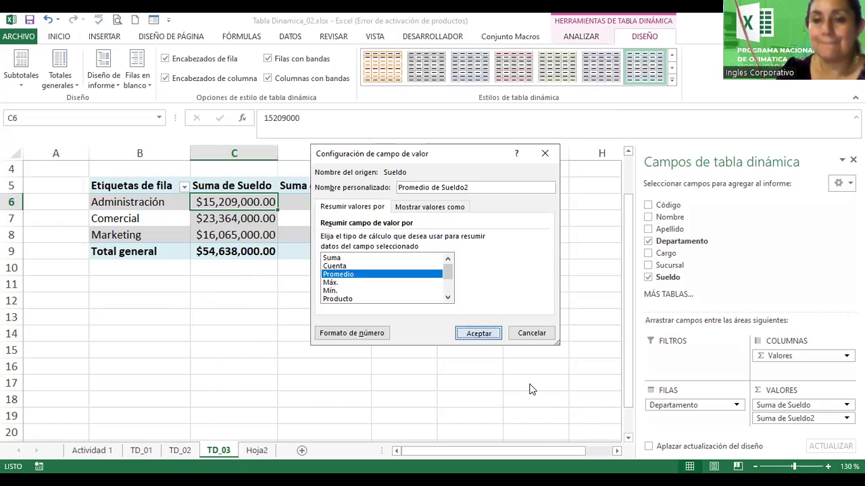
pyautogui.press('Return')
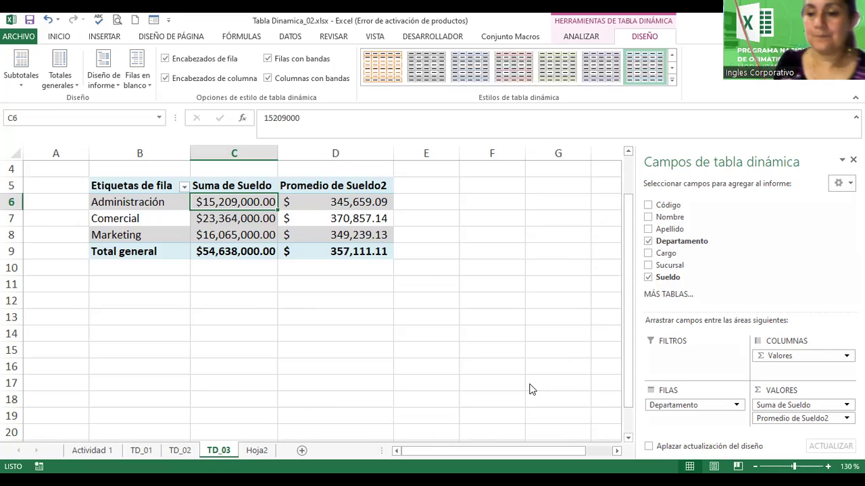
# Step: Copy the Tabla dinámica 4 title from Actividad 1 into A1 of Hoja2
pyautogui.click(102, 452)
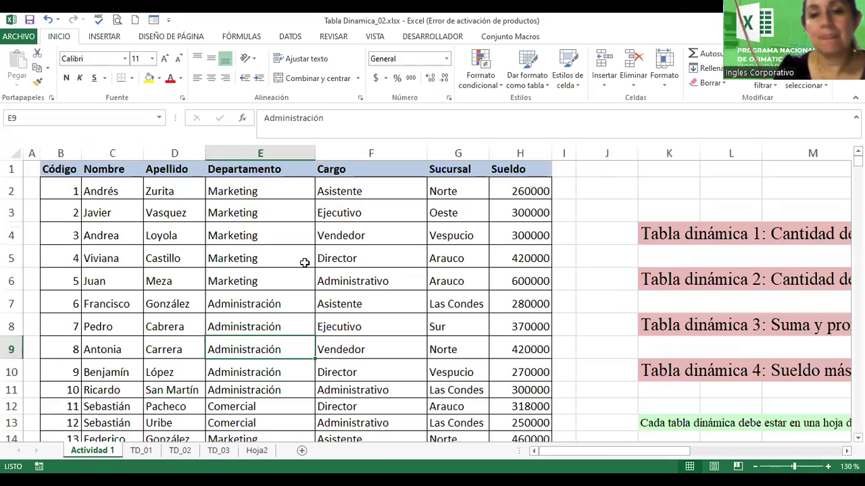
pyautogui.click(730, 371)
pyautogui.hotkey('ctrl', 'c')
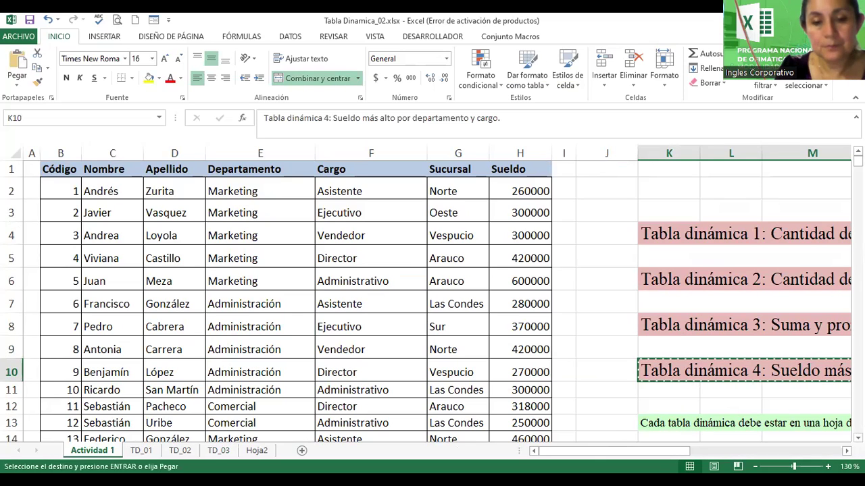
pyautogui.click(256, 451)
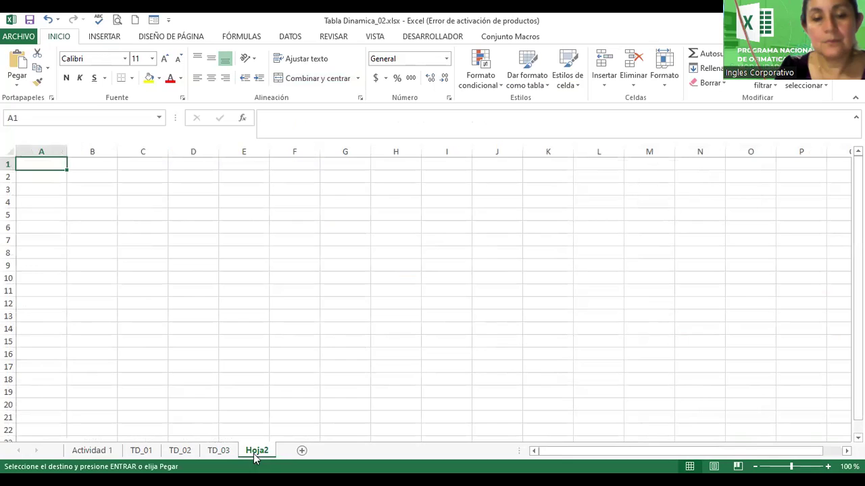
pyautogui.hotkey('ctrl', 'v')
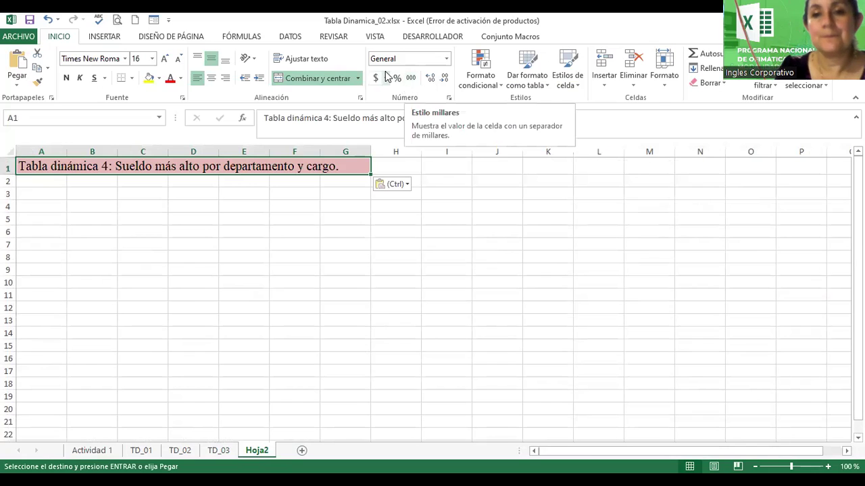
# Step: Enlarge the title font, merge and centre it across A1:I1, and enter TD_04 as the sheet name
pyautogui.click(165, 59)
pyautogui.click(166, 60)
pyautogui.hotkey('shift', 'Right')
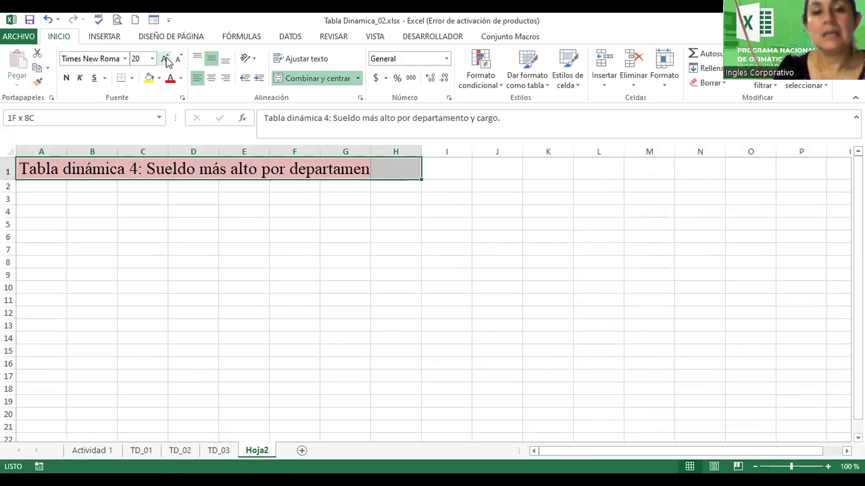
pyautogui.hotkey('shift', 'Right')
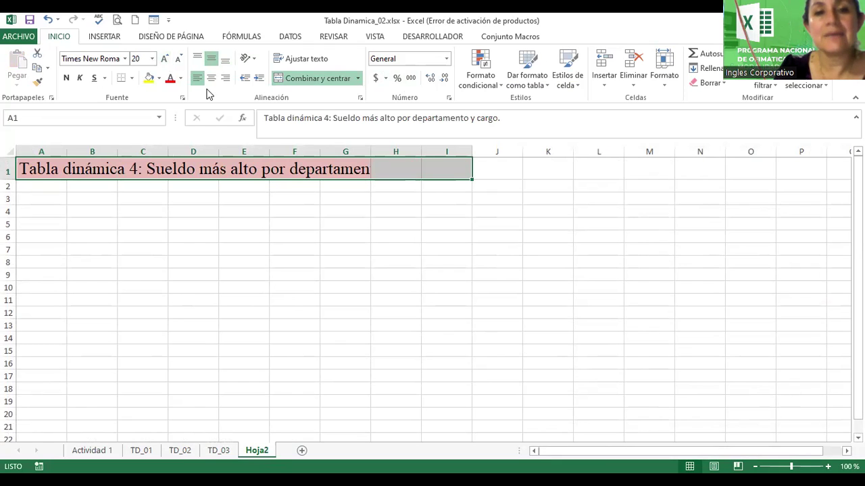
pyautogui.click(214, 80)
pyautogui.click(313, 79)
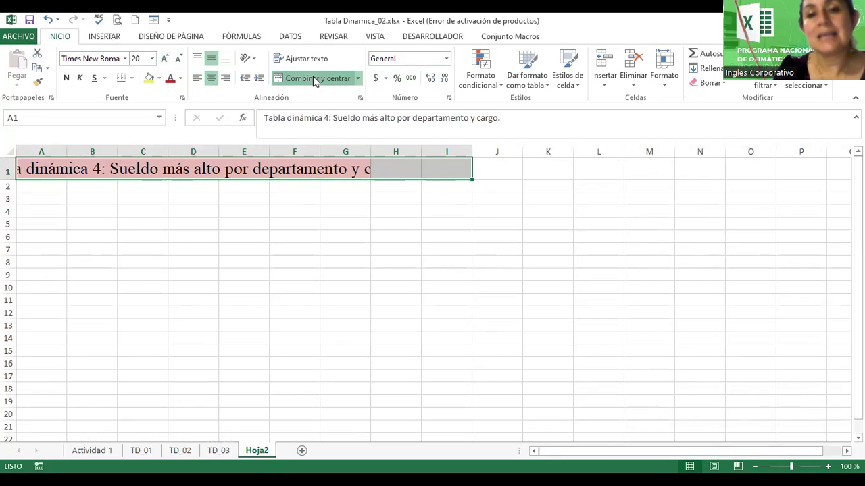
pyautogui.click(313, 79)
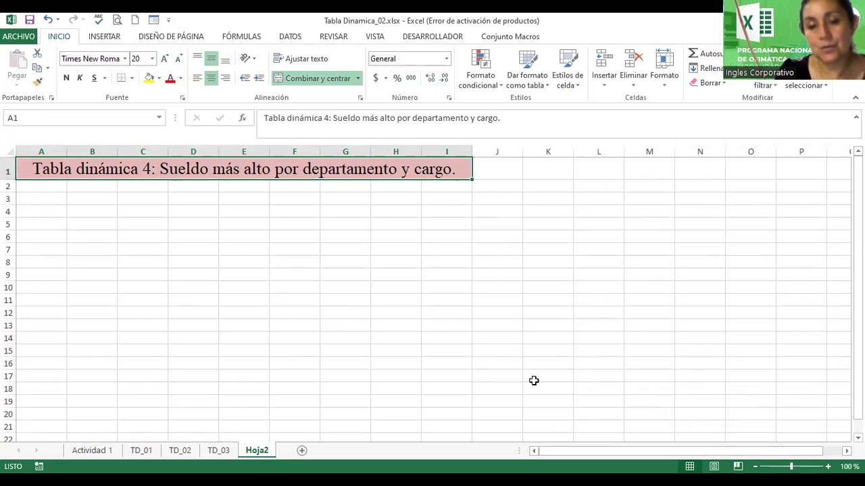
pyautogui.doubleClick(257, 450)
pyautogui.write('TD_')
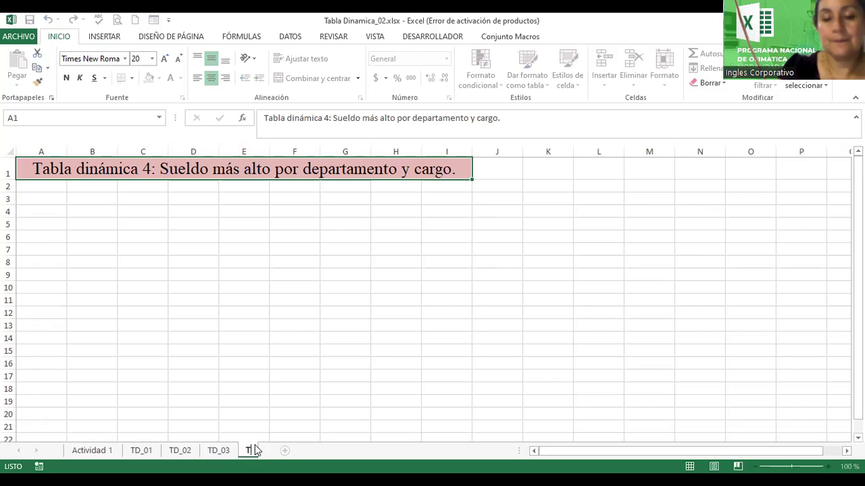
pyautogui.write('04')
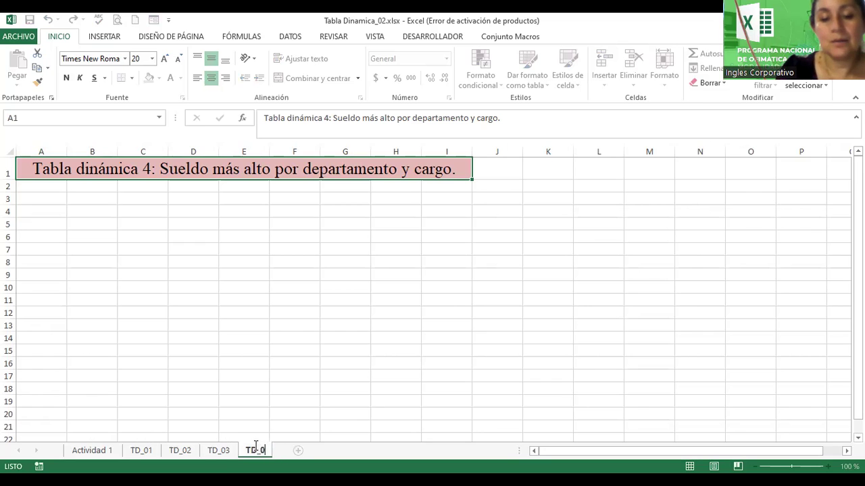
# Step: Commit TD_04 as the sheet's new name
pyautogui.press('Return')
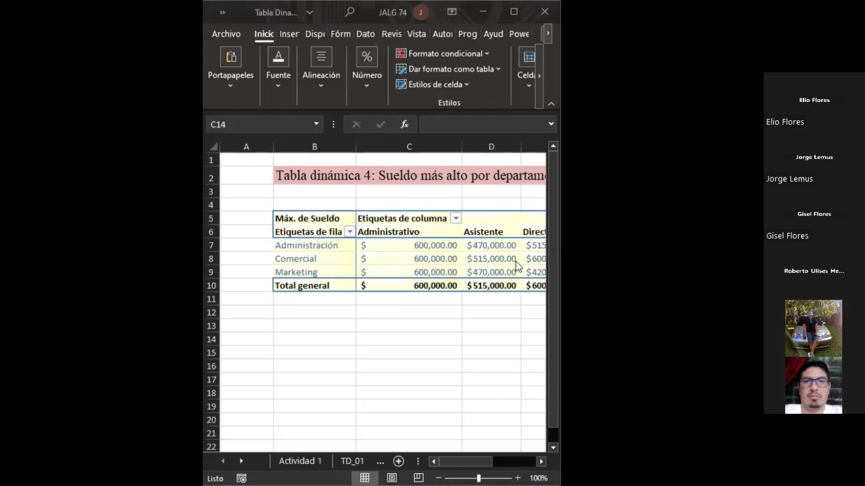
# Step: Maximize the Excel window so the full TD_04 pivot and all sheet tabs show
pyautogui.doubleClick(294, 19)
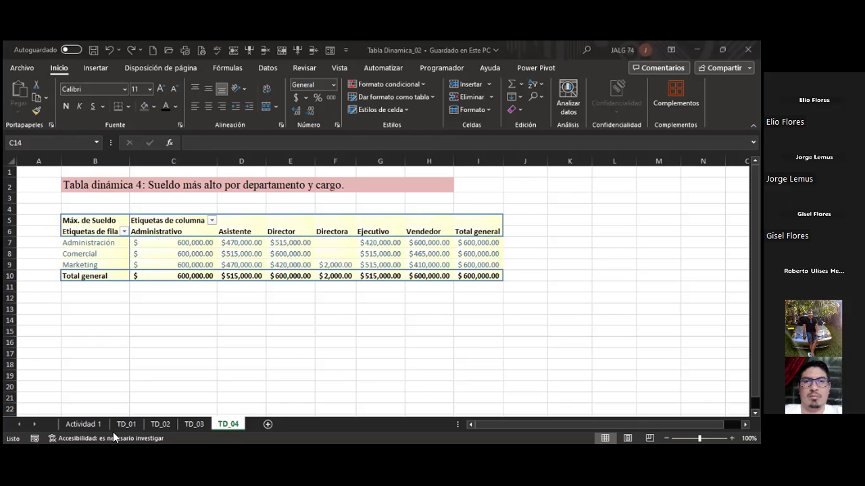
# Step: Go to the Actividad 1 sheet and review the employee data down to row 73, then return to the top
pyautogui.click(85, 425)
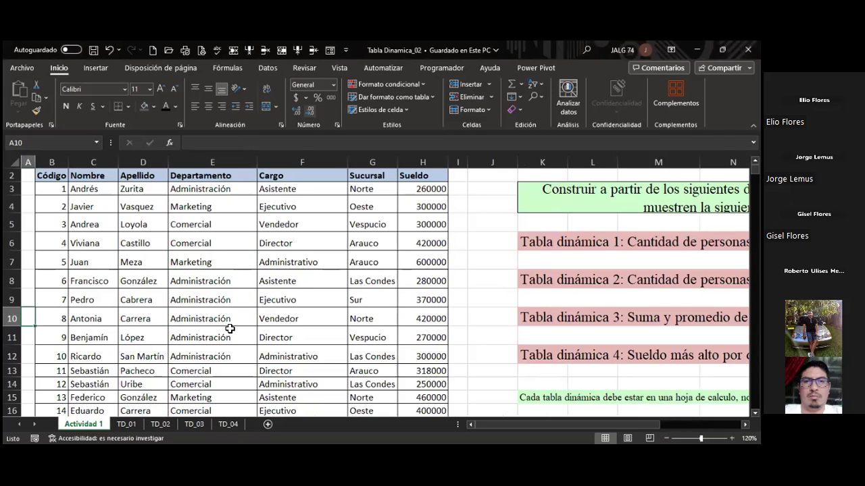
pyautogui.press('Home')
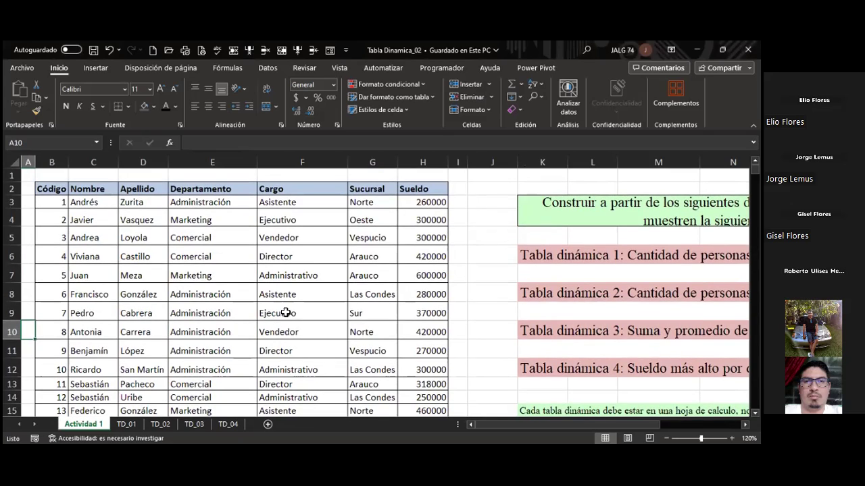
pyautogui.scroll(-1, 445, 319)
pyautogui.scroll(-1, 442, 317)
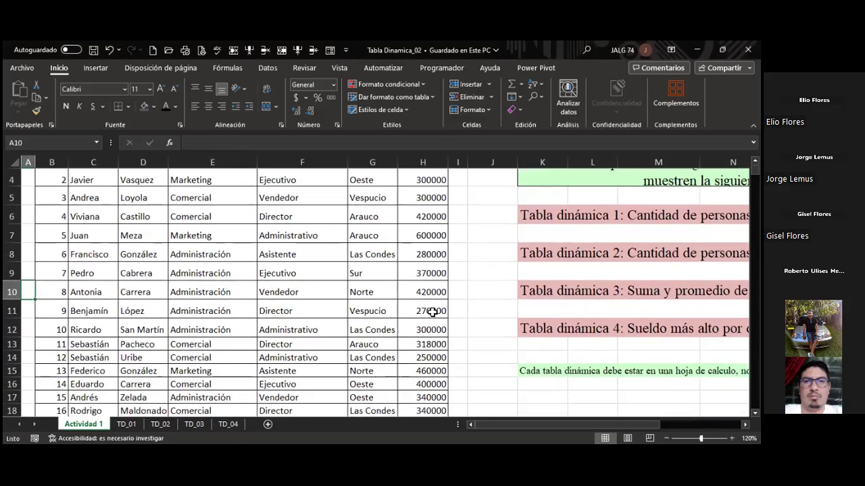
pyautogui.scroll(-3, 436, 317)
pyautogui.scroll(-2, 431, 312)
pyautogui.scroll(-1, 430, 313)
pyautogui.scroll(-2, 429, 313)
pyautogui.scroll(-1, 427, 315)
pyautogui.scroll(-2, 425, 314)
pyautogui.scroll(-3, 425, 314)
pyautogui.scroll(-1, 392, 320)
pyautogui.scroll(-1, 393, 320)
pyautogui.scroll(-3, 392, 321)
pyautogui.scroll(-1, 392, 320)
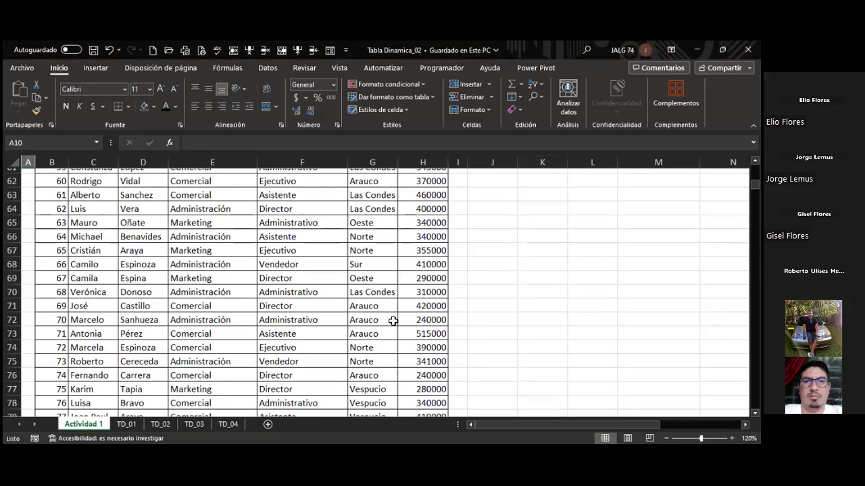
pyautogui.scroll(-1, 392, 321)
pyautogui.click(350, 296)
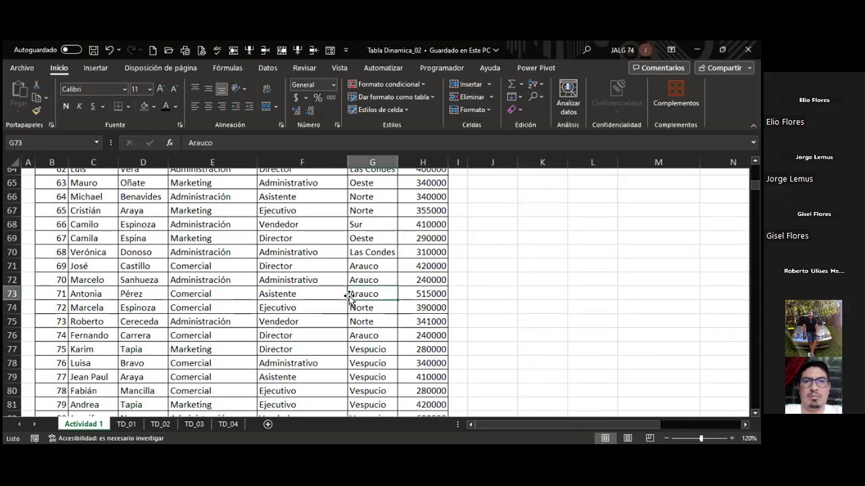
pyautogui.hotkey('ctrl', 'Home')
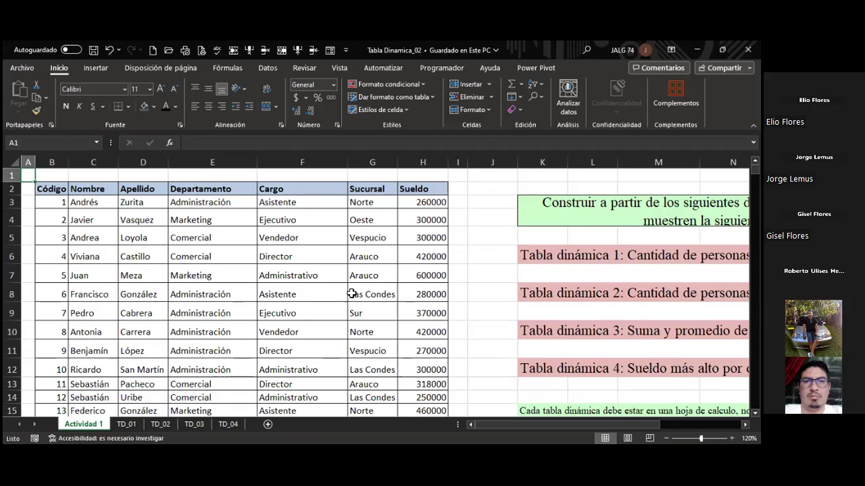
# Step: Add filter dropdowns to the header row B2:H2, Código through Sueldo
pyautogui.moveTo(419, 188); pyautogui.dragTo(53, 189)
pyautogui.click(267, 67)
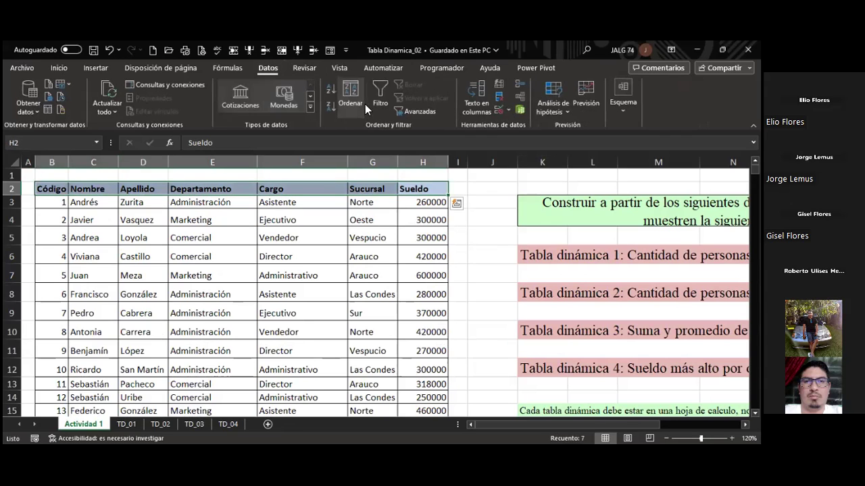
pyautogui.click(376, 95)
# Step: Filter Departamento to Administración only, leaving 45 of 153 records
pyautogui.click(344, 214)
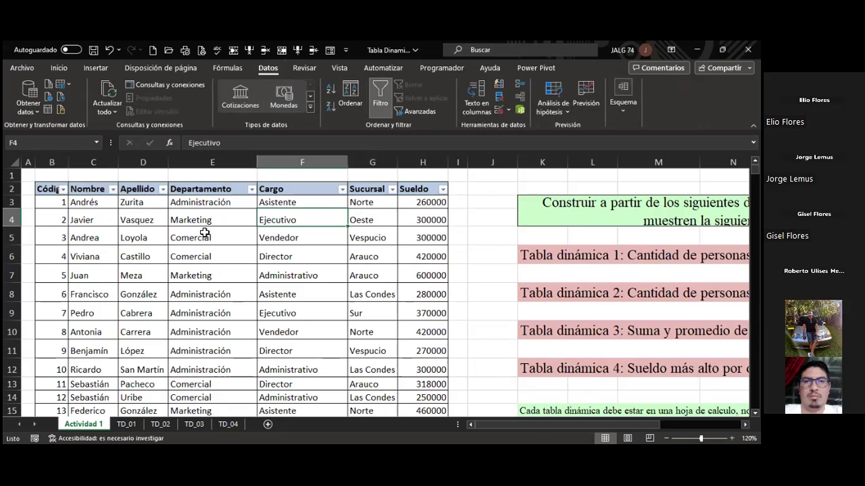
pyautogui.click(251, 189)
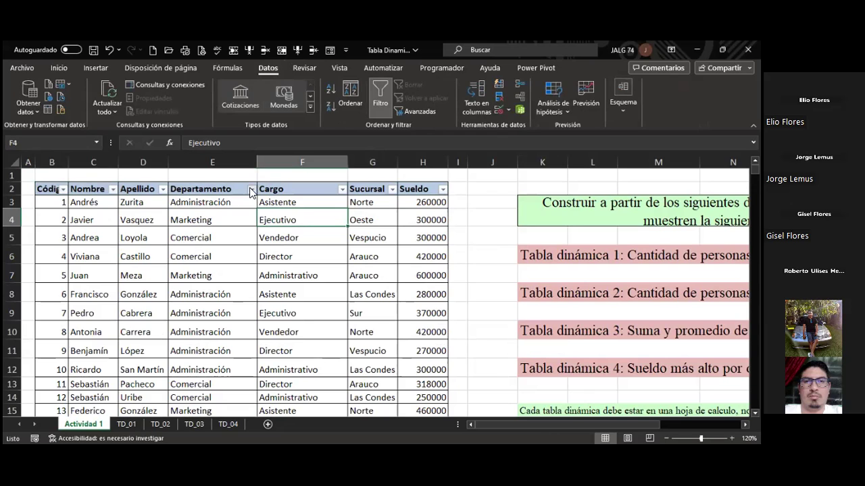
pyautogui.click(132, 325)
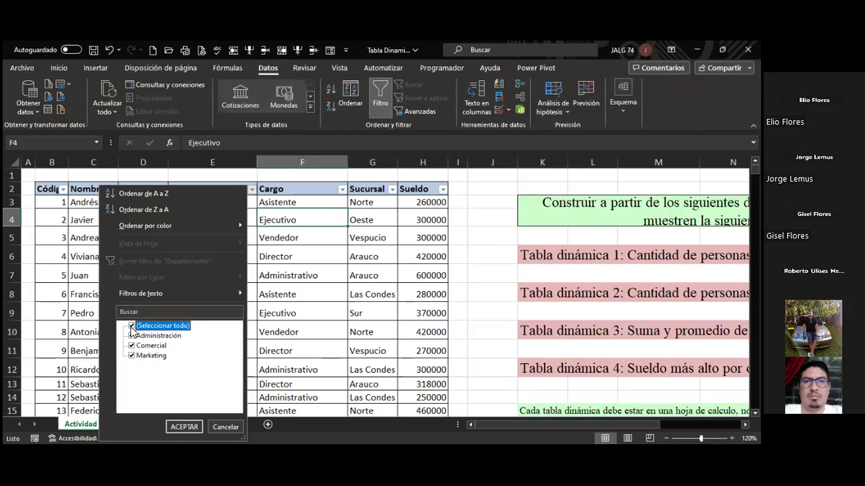
pyautogui.click(132, 336)
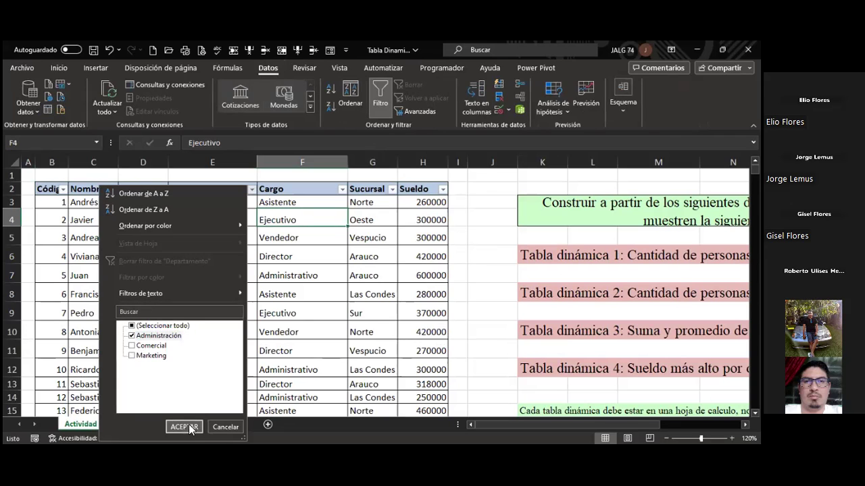
pyautogui.click(184, 427)
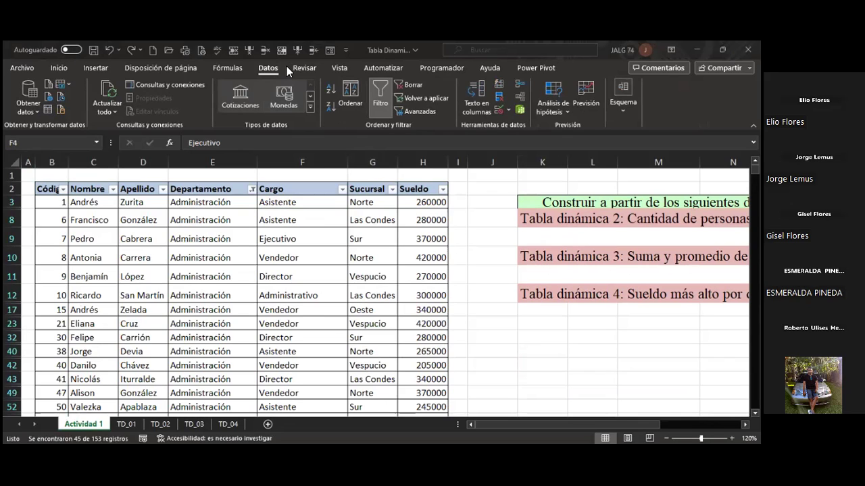
# Step: Filter the Cargo column to show only Asistente
pyautogui.click(342, 190)
pyautogui.click(222, 326)
pyautogui.click(222, 345)
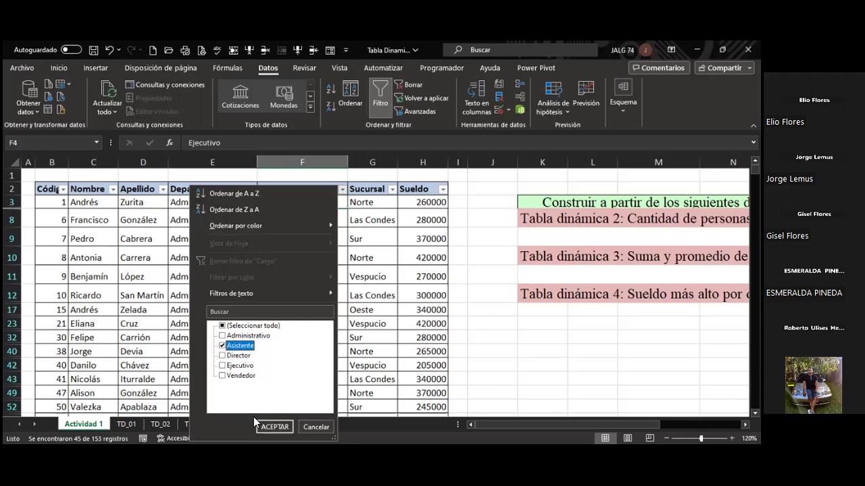
pyautogui.click(270, 426)
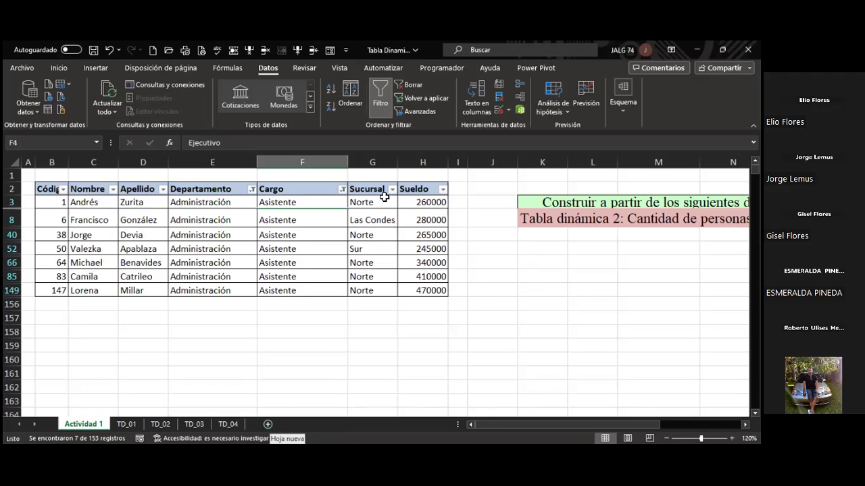
# Step: Filter Sueldo to 470000 only, leaving a single matching record
pyautogui.click(442, 190)
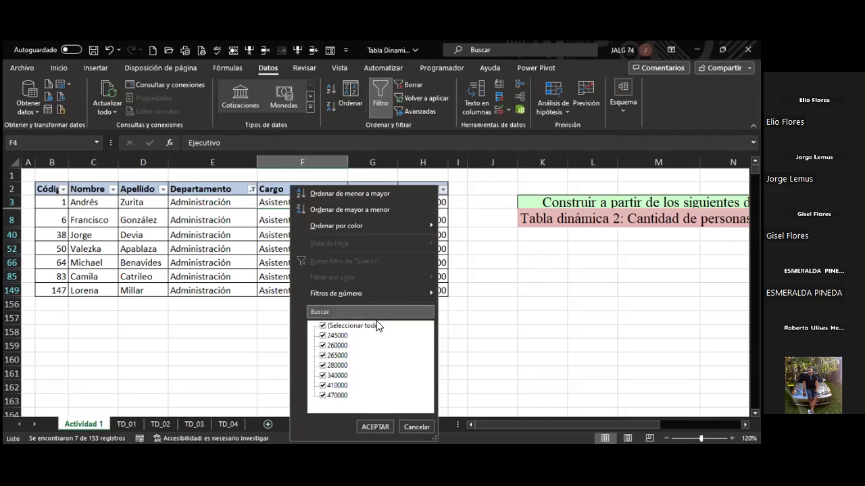
pyautogui.click(323, 327)
pyautogui.click(322, 396)
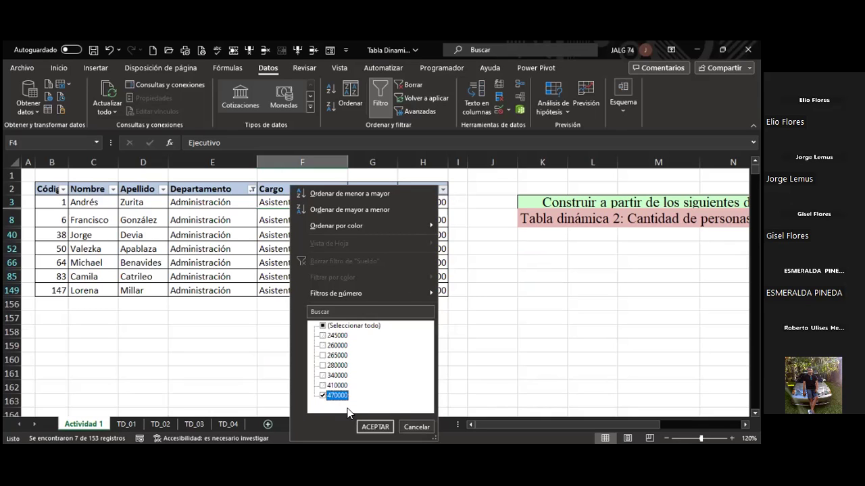
pyautogui.click(376, 427)
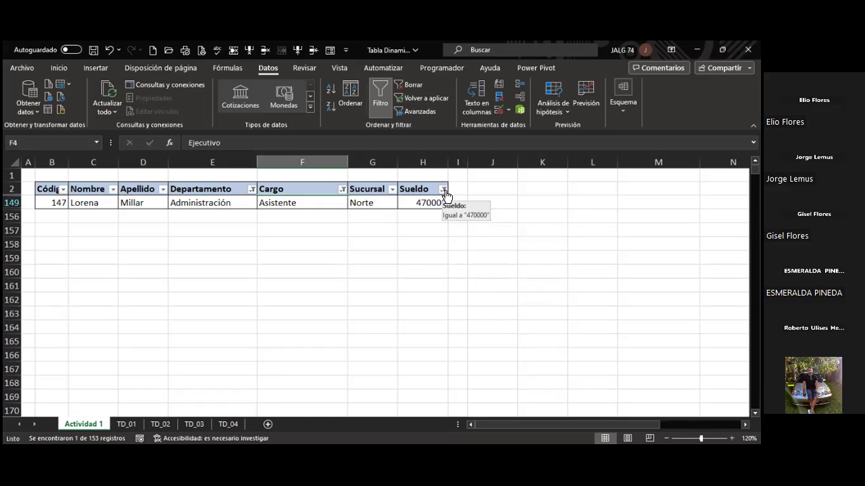
# Step: Clear all filters on Actividad 1 and return to the TD_04 pivot sheet
pyautogui.click(405, 88)
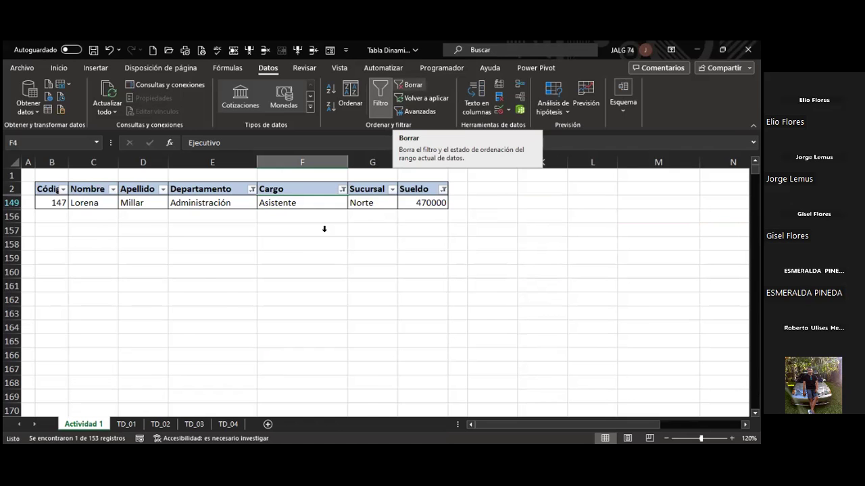
pyautogui.click(211, 290)
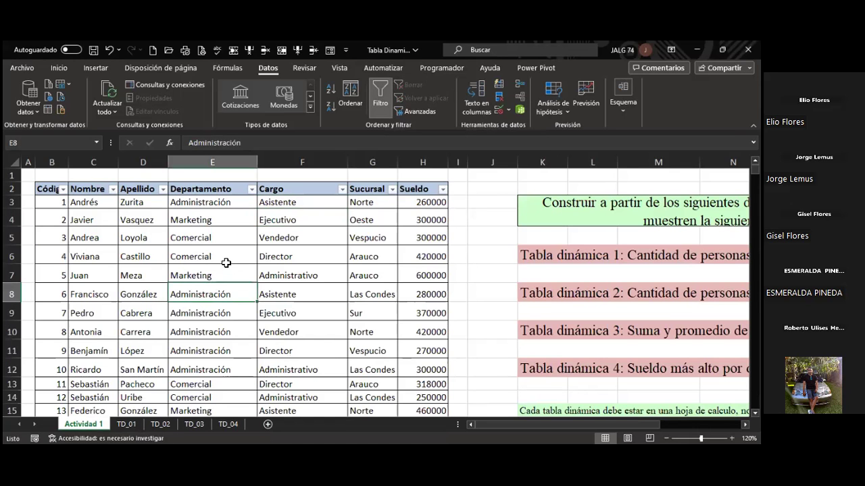
pyautogui.click(224, 424)
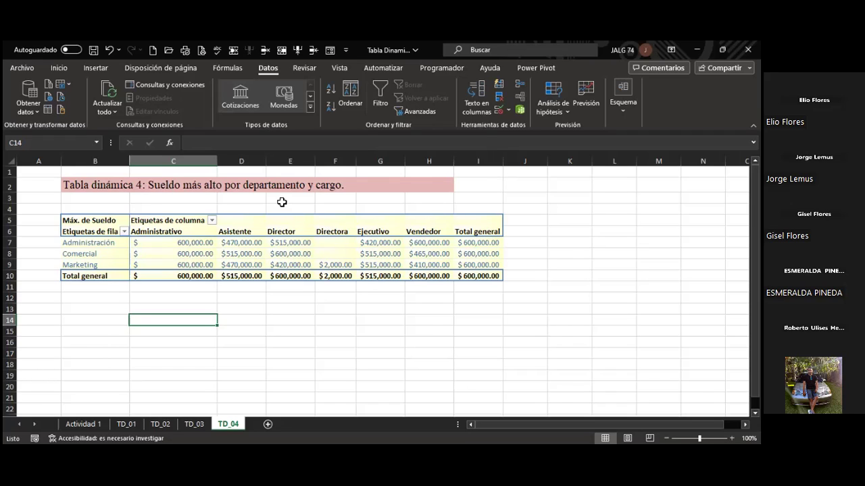
# Step: Resize column C until the 'Etiquetas de columna' heading just fits
pyautogui.moveTo(216, 161); pyautogui.dragTo(199, 161)
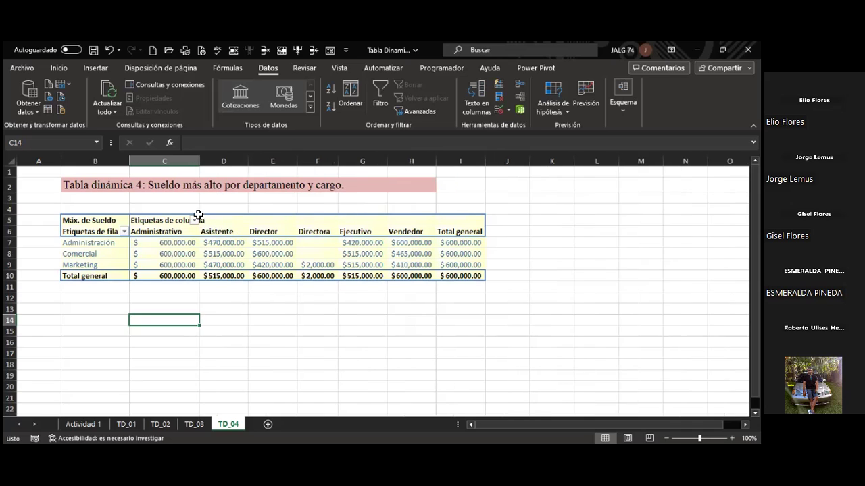
pyautogui.click(192, 221)
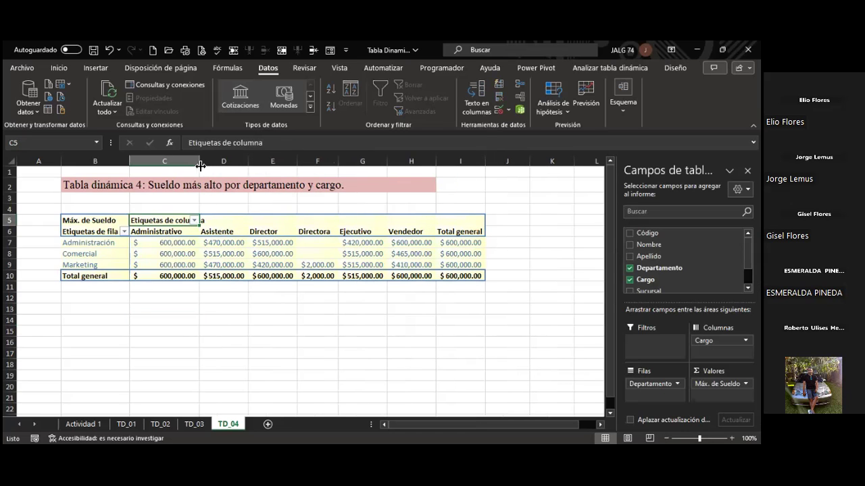
pyautogui.moveTo(199, 161); pyautogui.dragTo(210, 160)
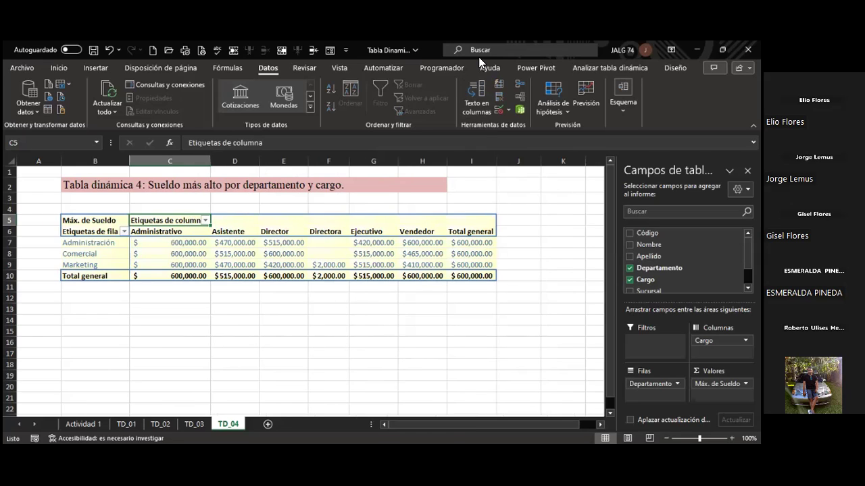